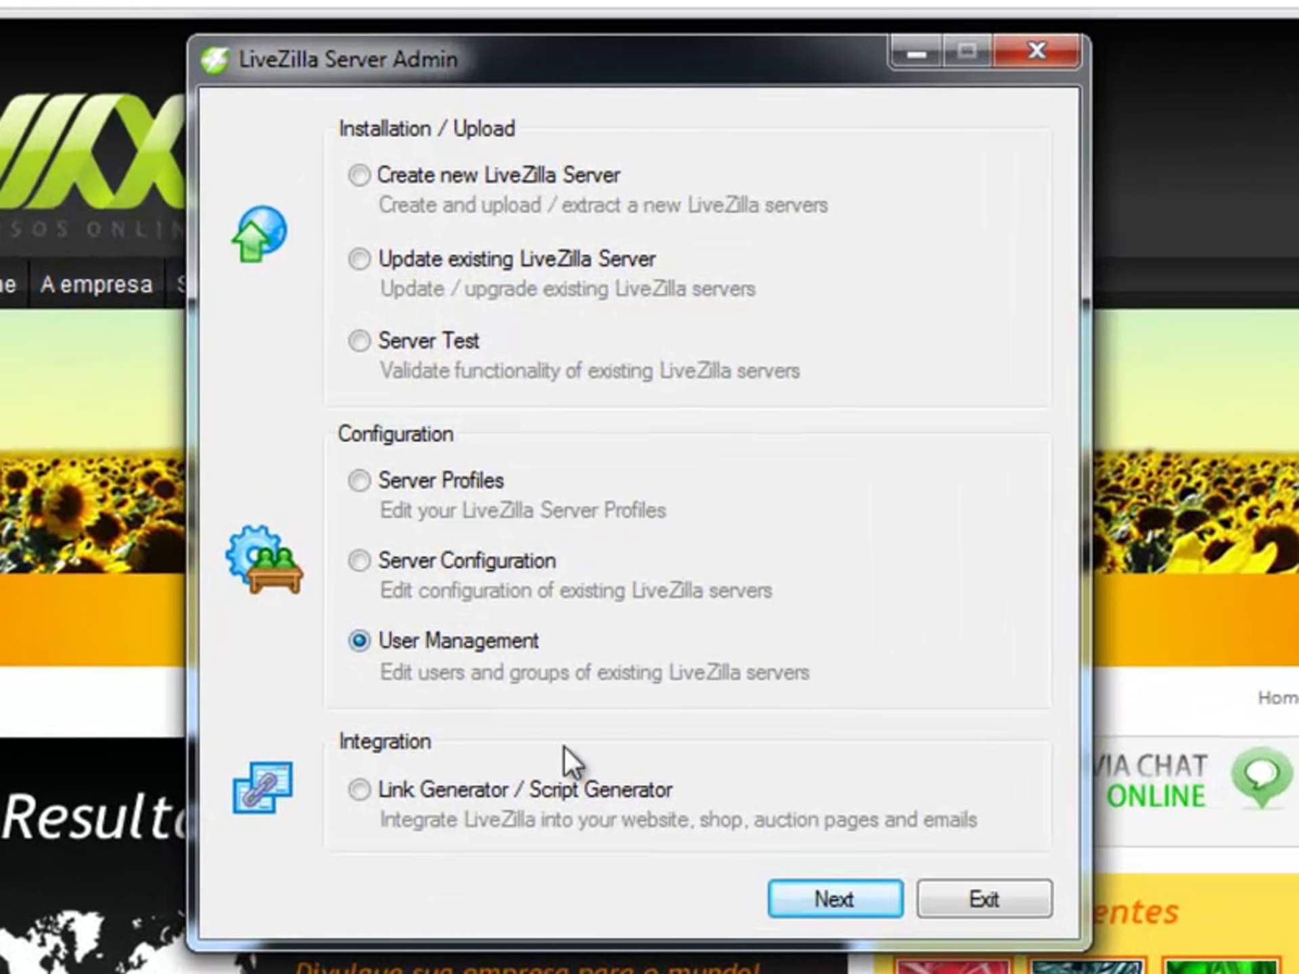
- Open the settings of the Atendimento group in User Management
{"action": "left_click", "coordinate": [806, 905]}
{"action": "left_click", "coordinate": [815, 788]}
{"action": "left_click", "coordinate": [812, 786]}
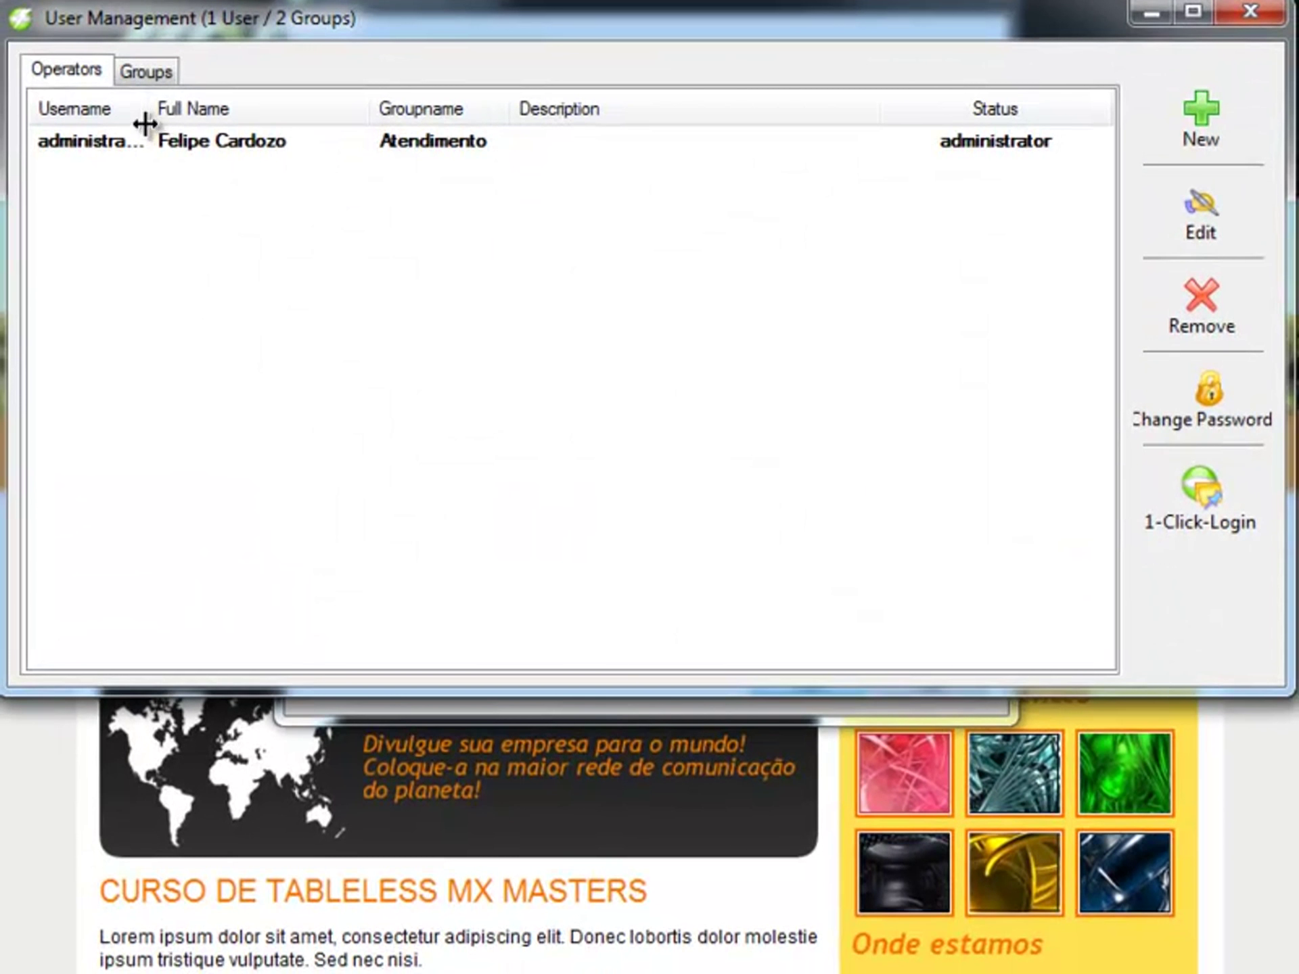
{"action": "left_click", "coordinate": [145, 71]}
{"action": "left_click", "coordinate": [125, 167]}
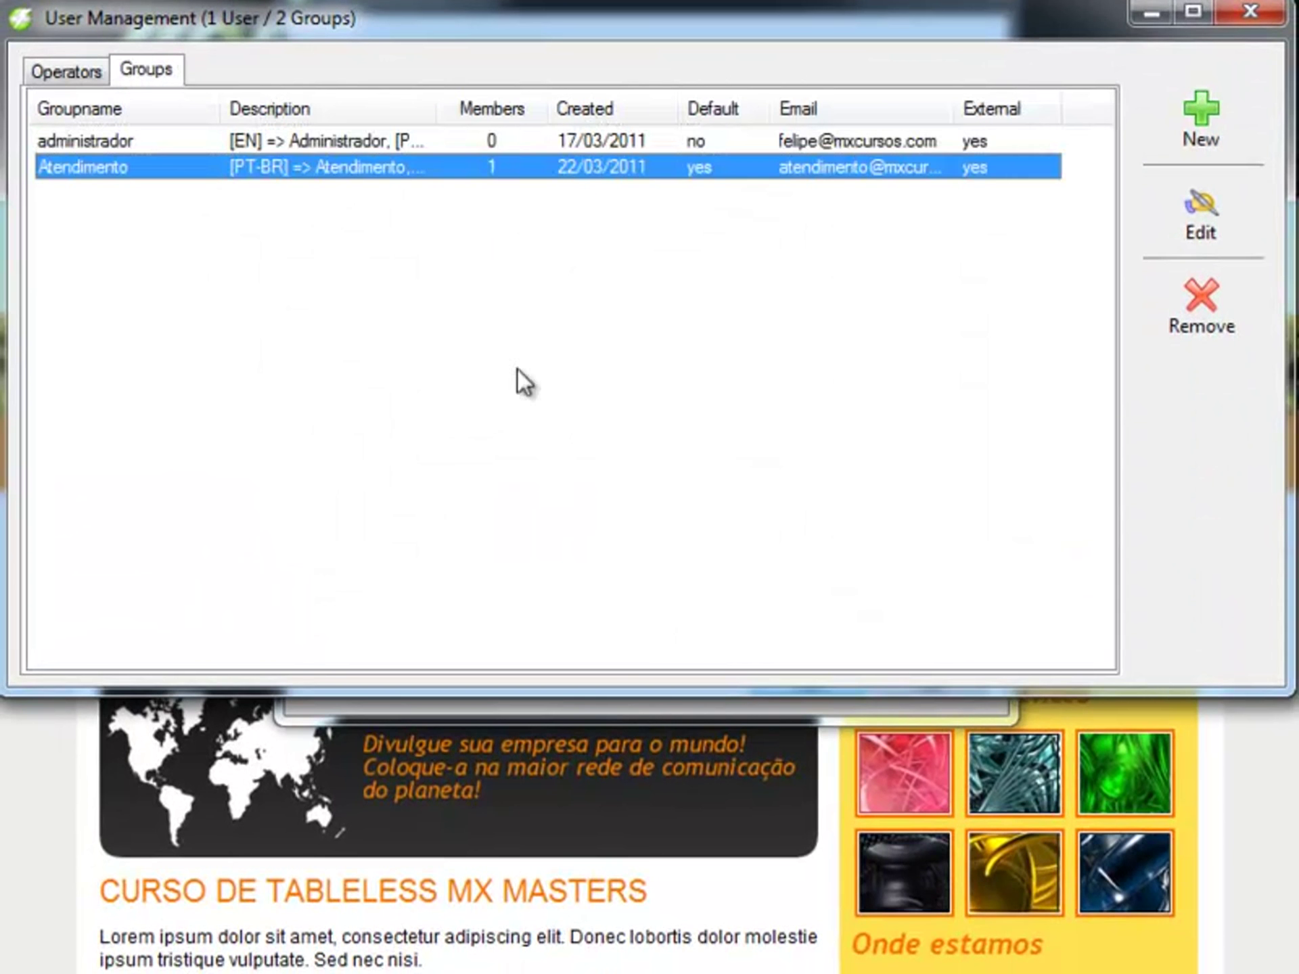
{"action": "double_click", "coordinate": [183, 162]}
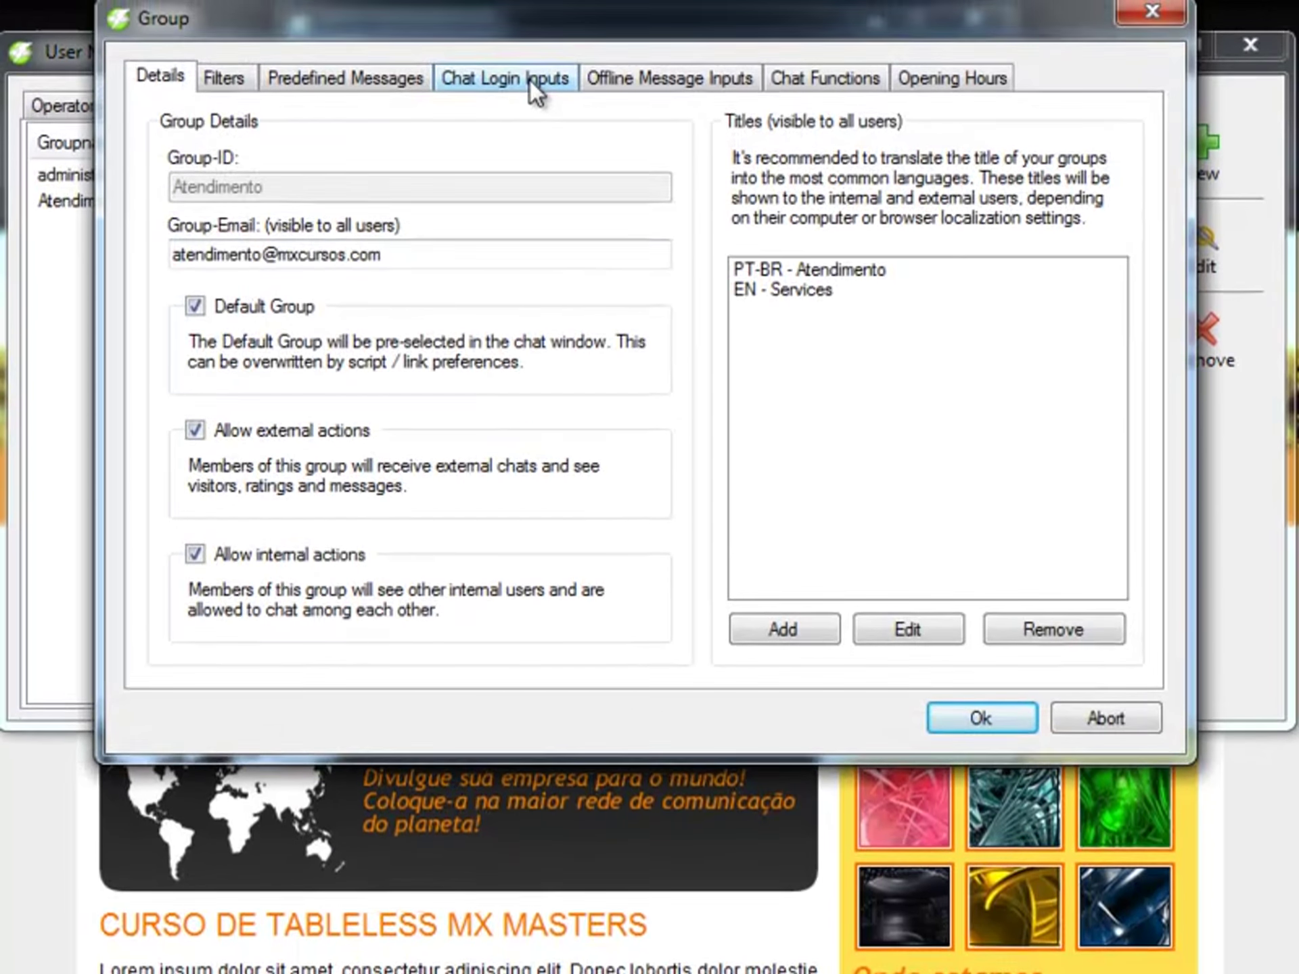
- Set Portuguese (Brazil) as the default language set for the Atendimento group's predefined messages
{"action": "left_click", "coordinate": [322, 82]}
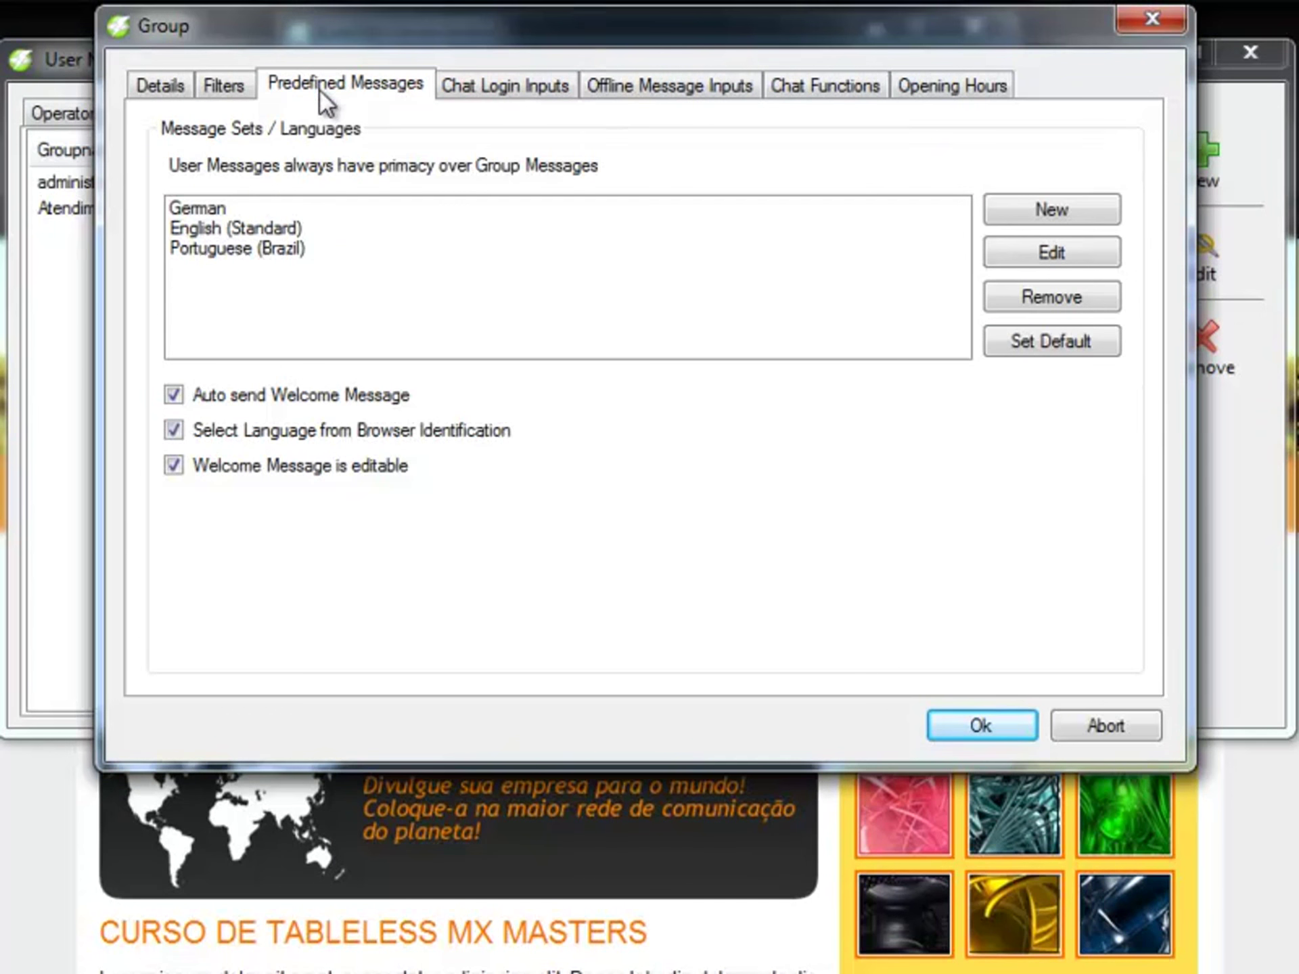
{"action": "left_click", "coordinate": [267, 229]}
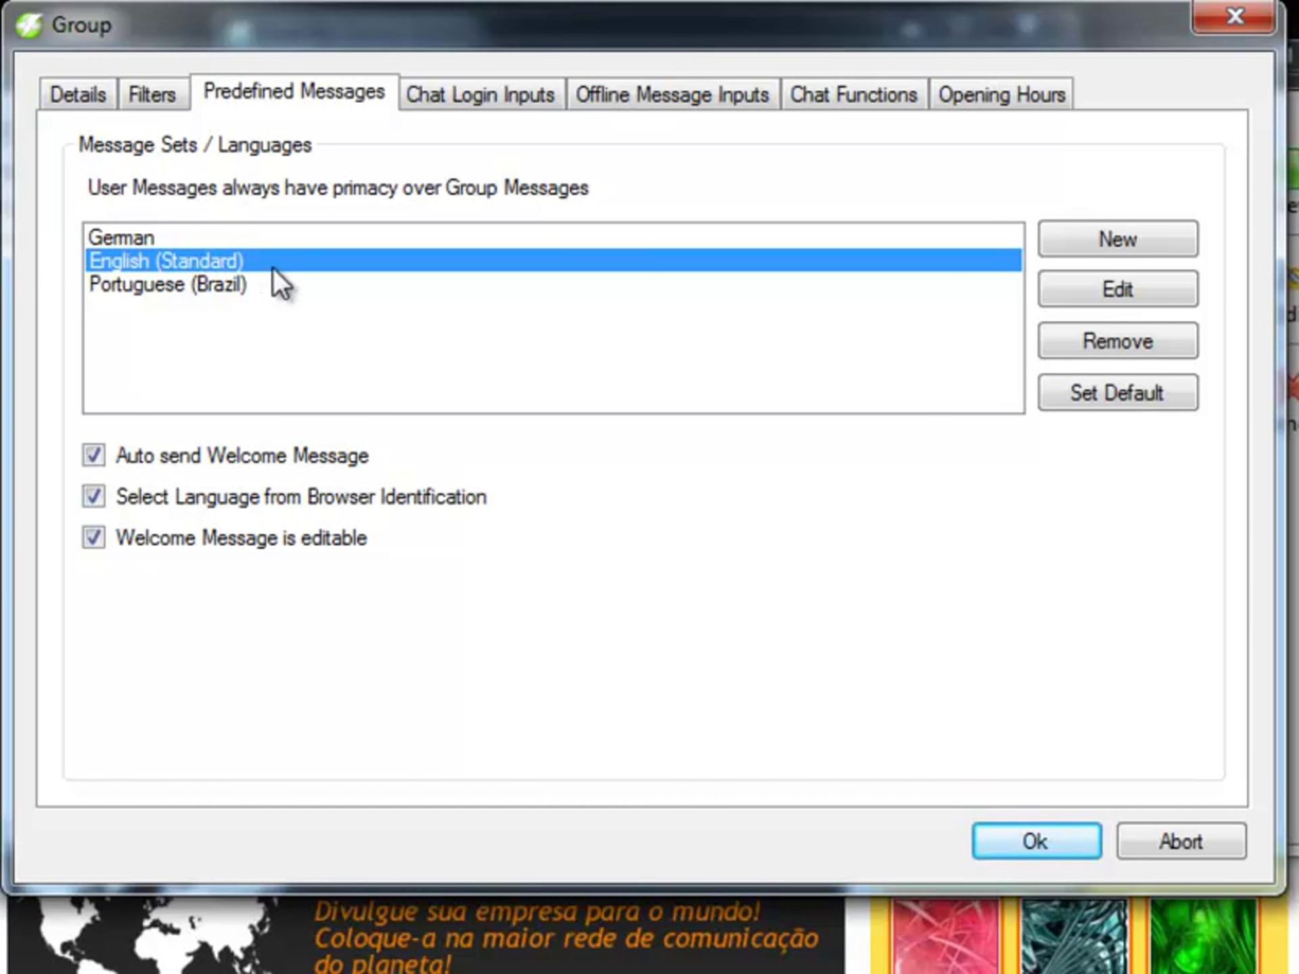
{"action": "left_click", "coordinate": [171, 286]}
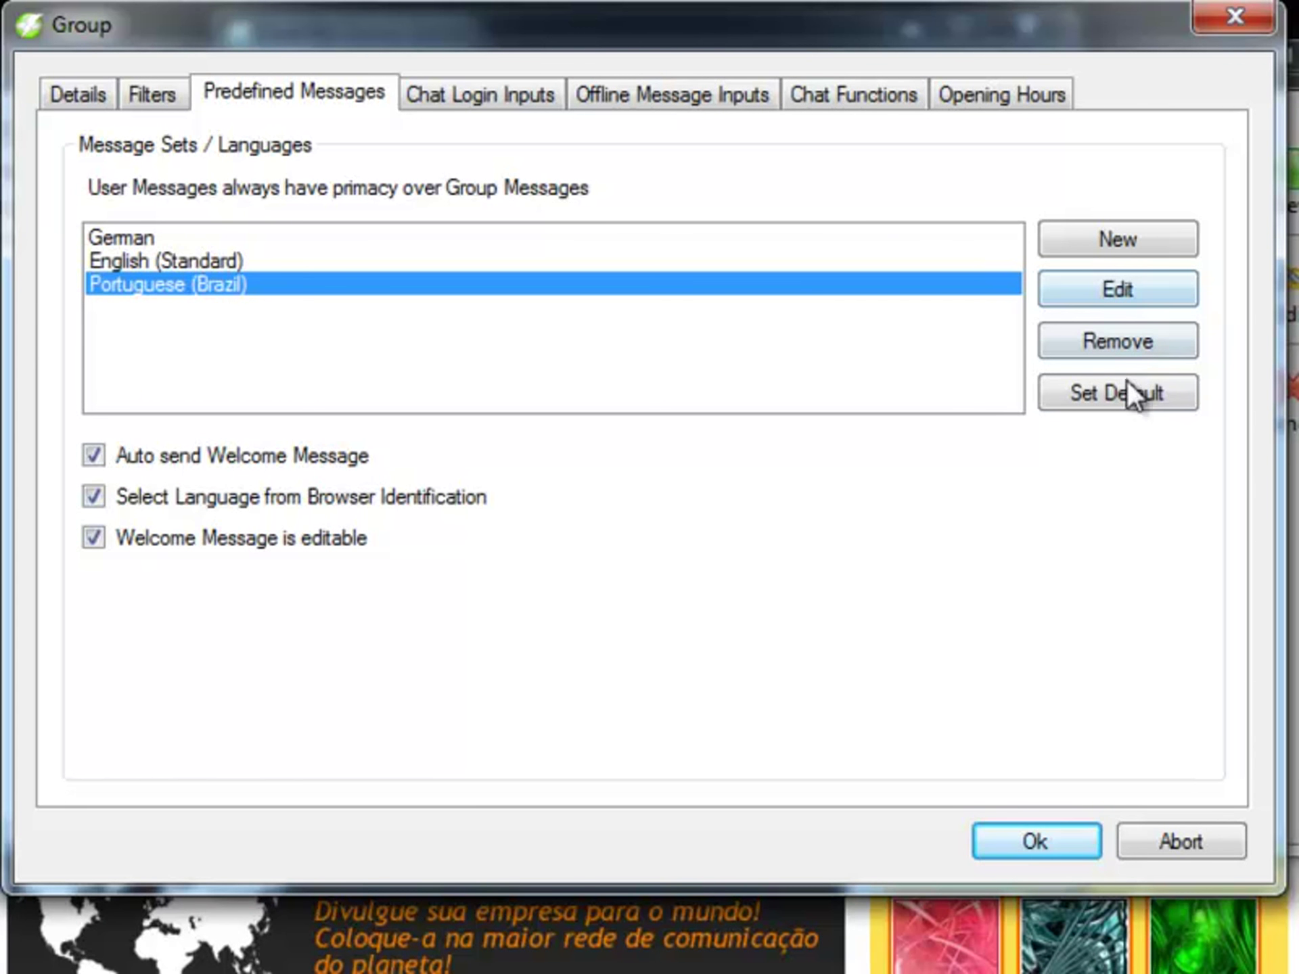
{"action": "left_click", "coordinate": [1093, 394]}
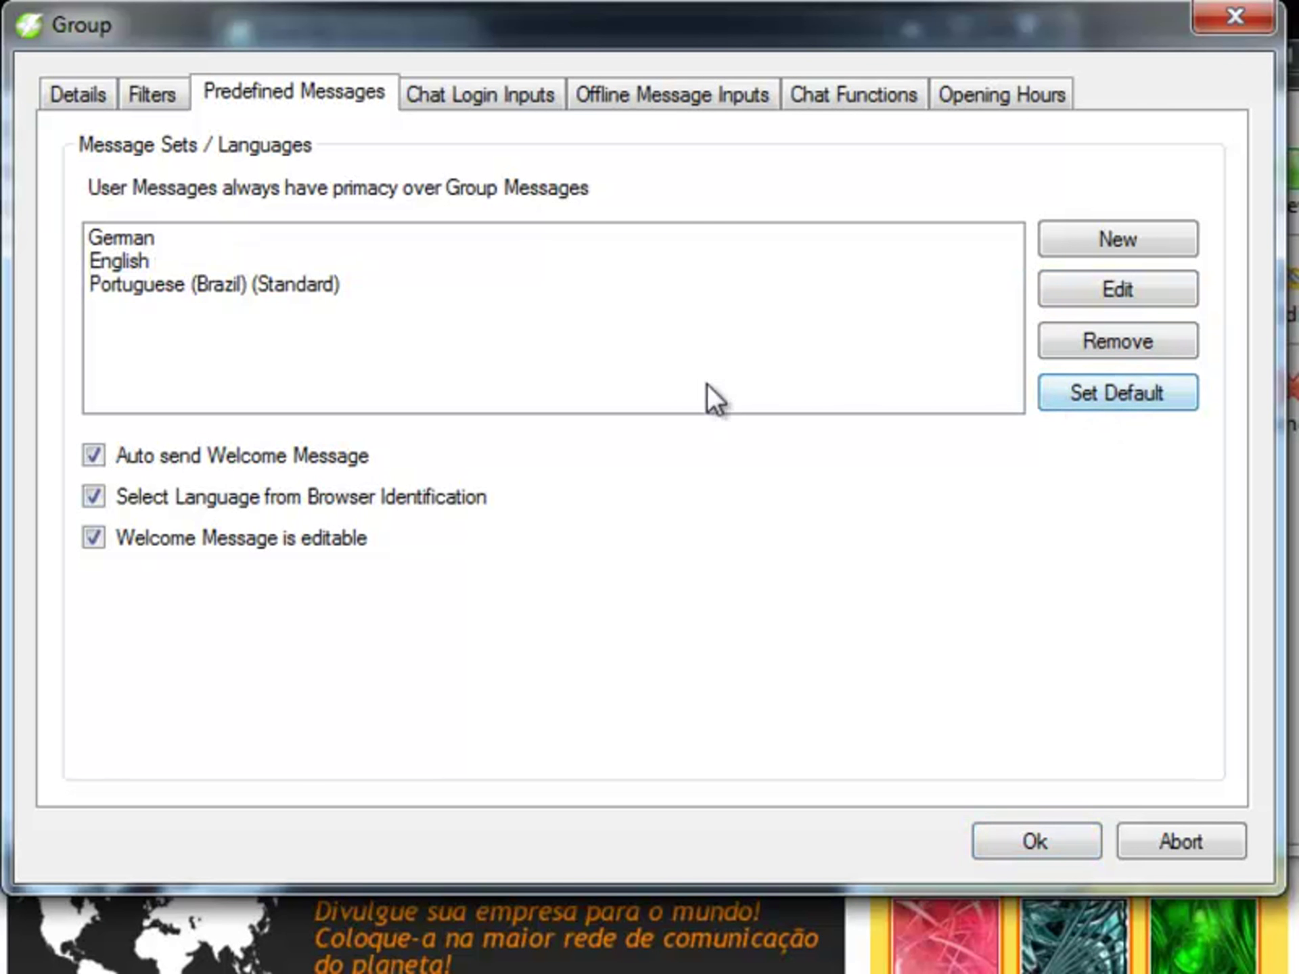
- Examine the English message set's welcome message placeholders, chat invitation texts and website push texts
{"action": "double_click", "coordinate": [233, 285]}
{"action": "left_click", "coordinate": [1056, 62]}
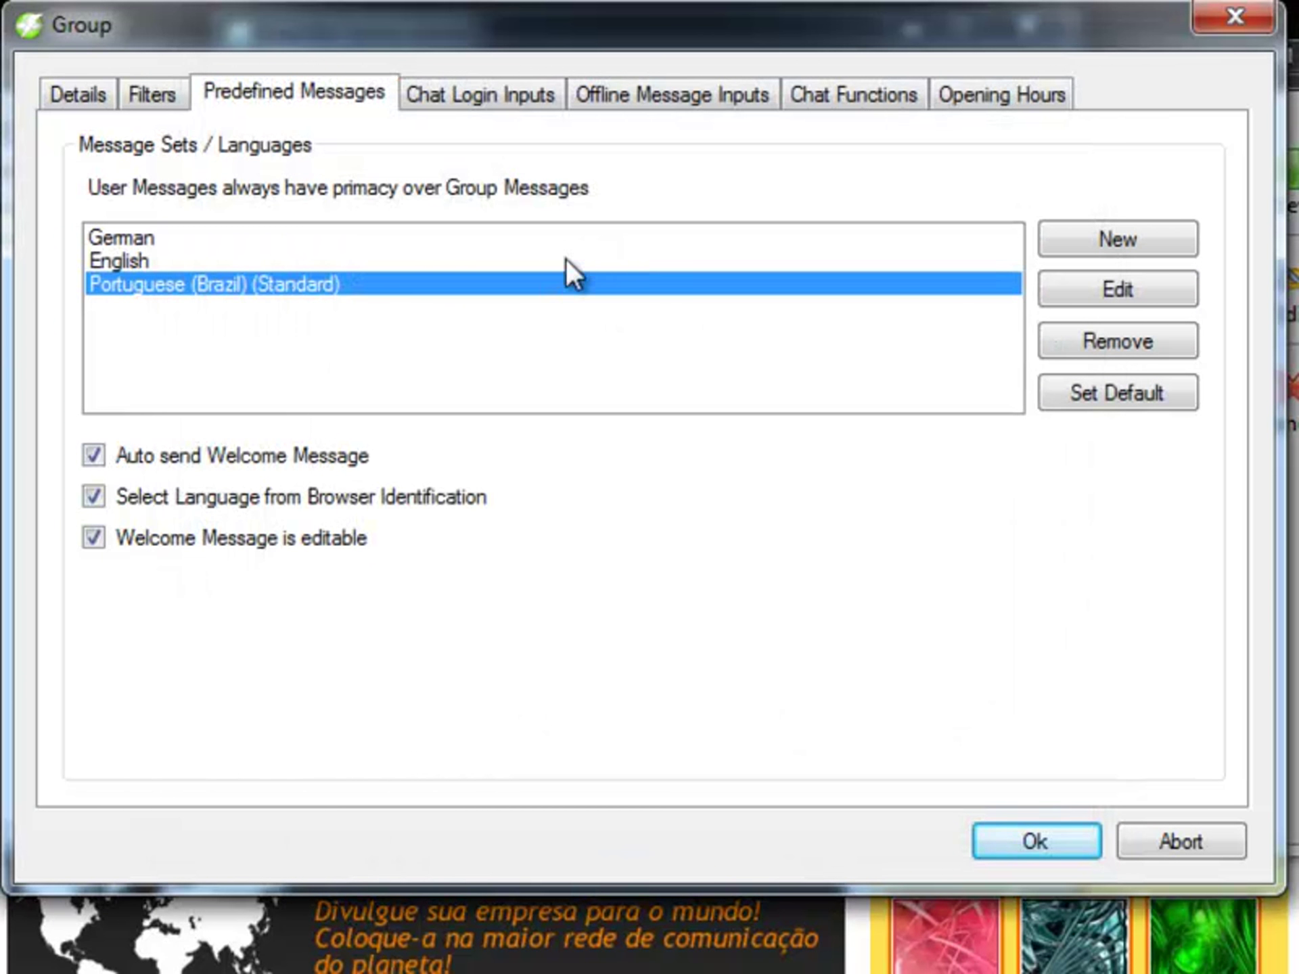
{"action": "double_click", "coordinate": [137, 260]}
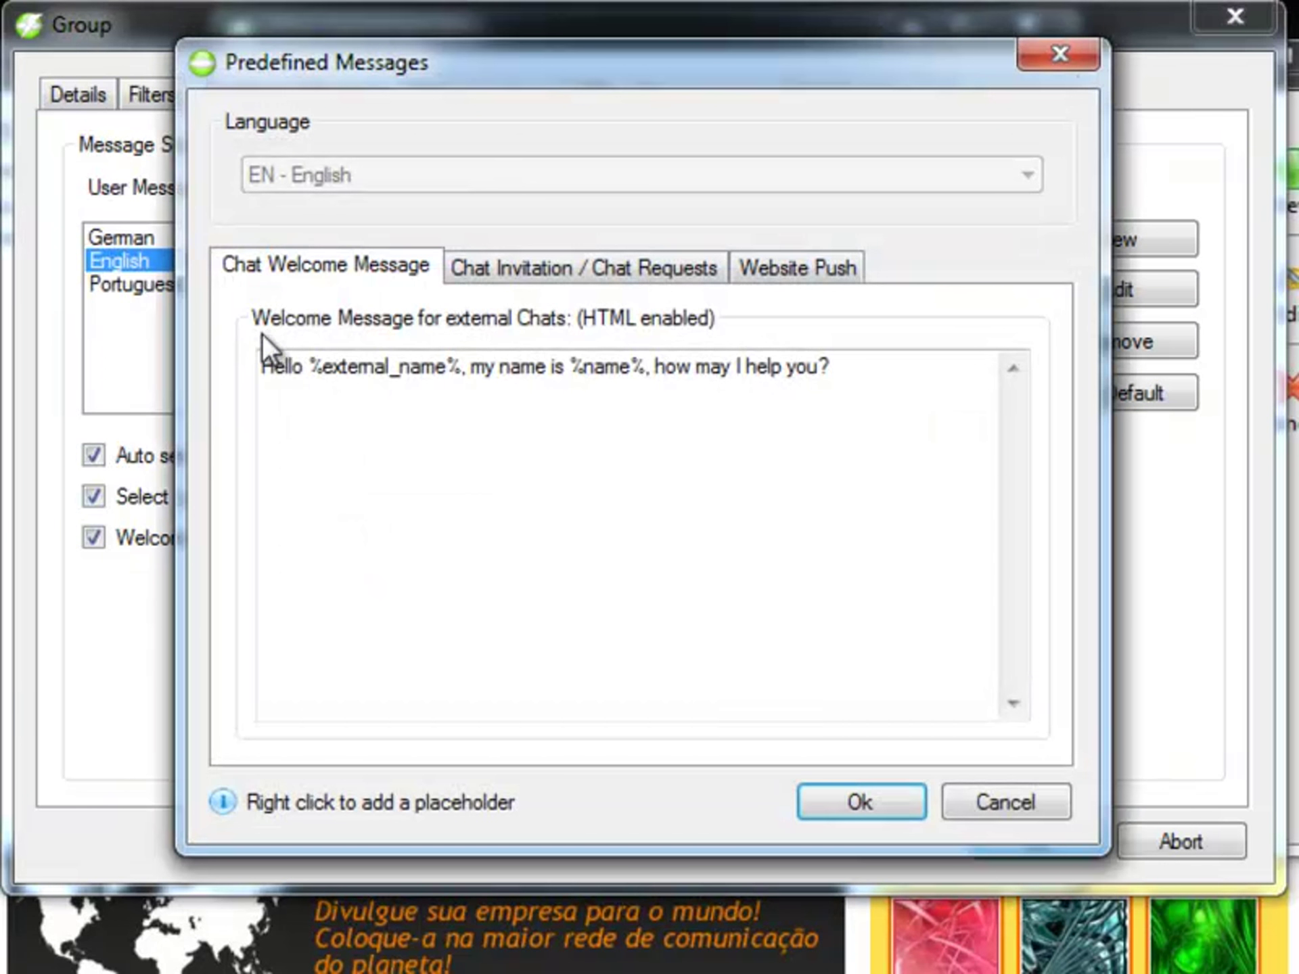
{"action": "left_click_drag", "start_coordinate": [854, 359], "coordinate": [930, 327]}
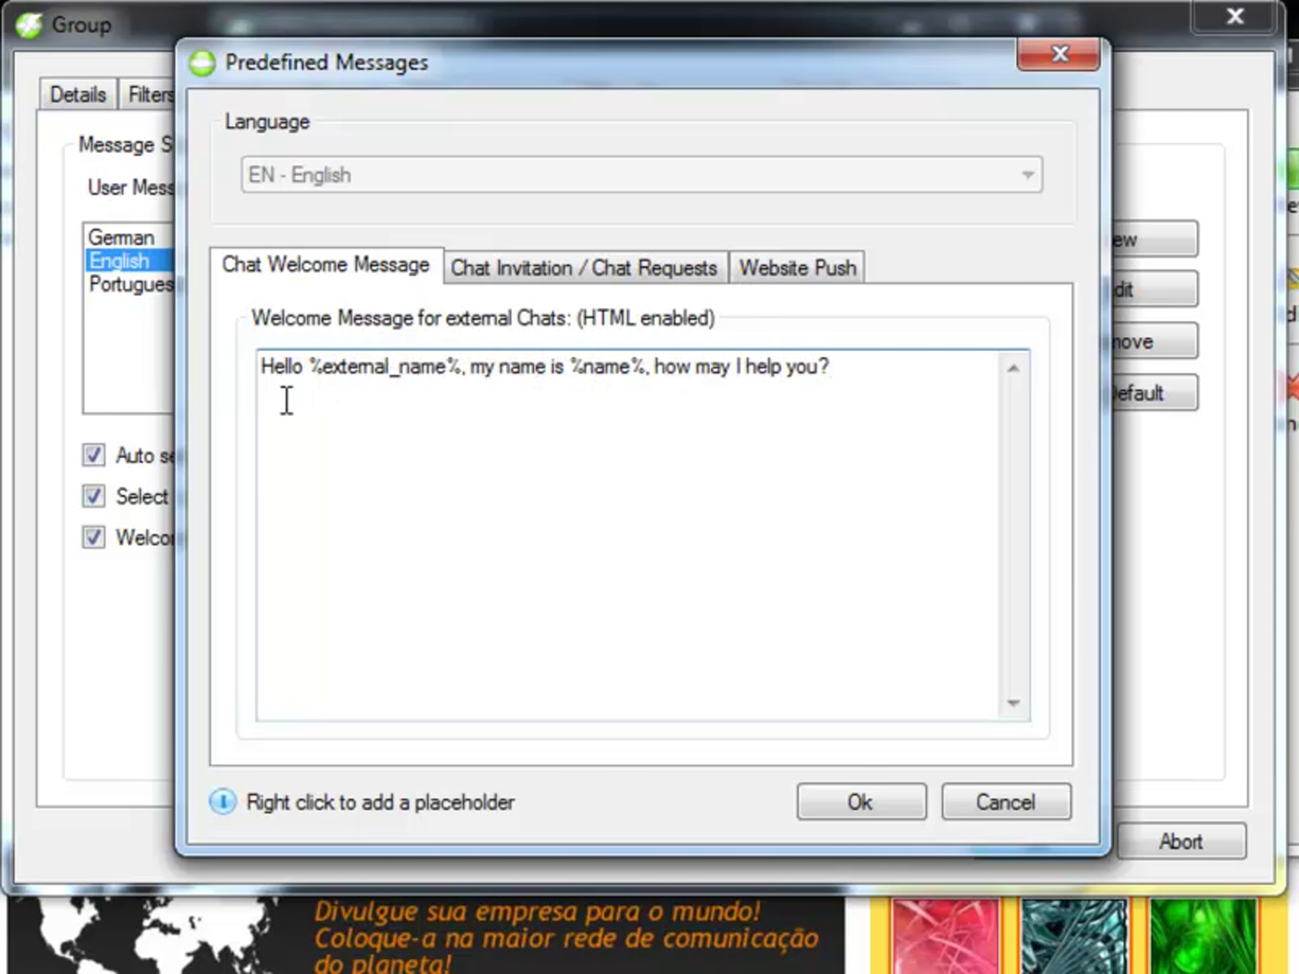
{"action": "left_click_drag", "start_coordinate": [311, 369], "coordinate": [463, 371]}
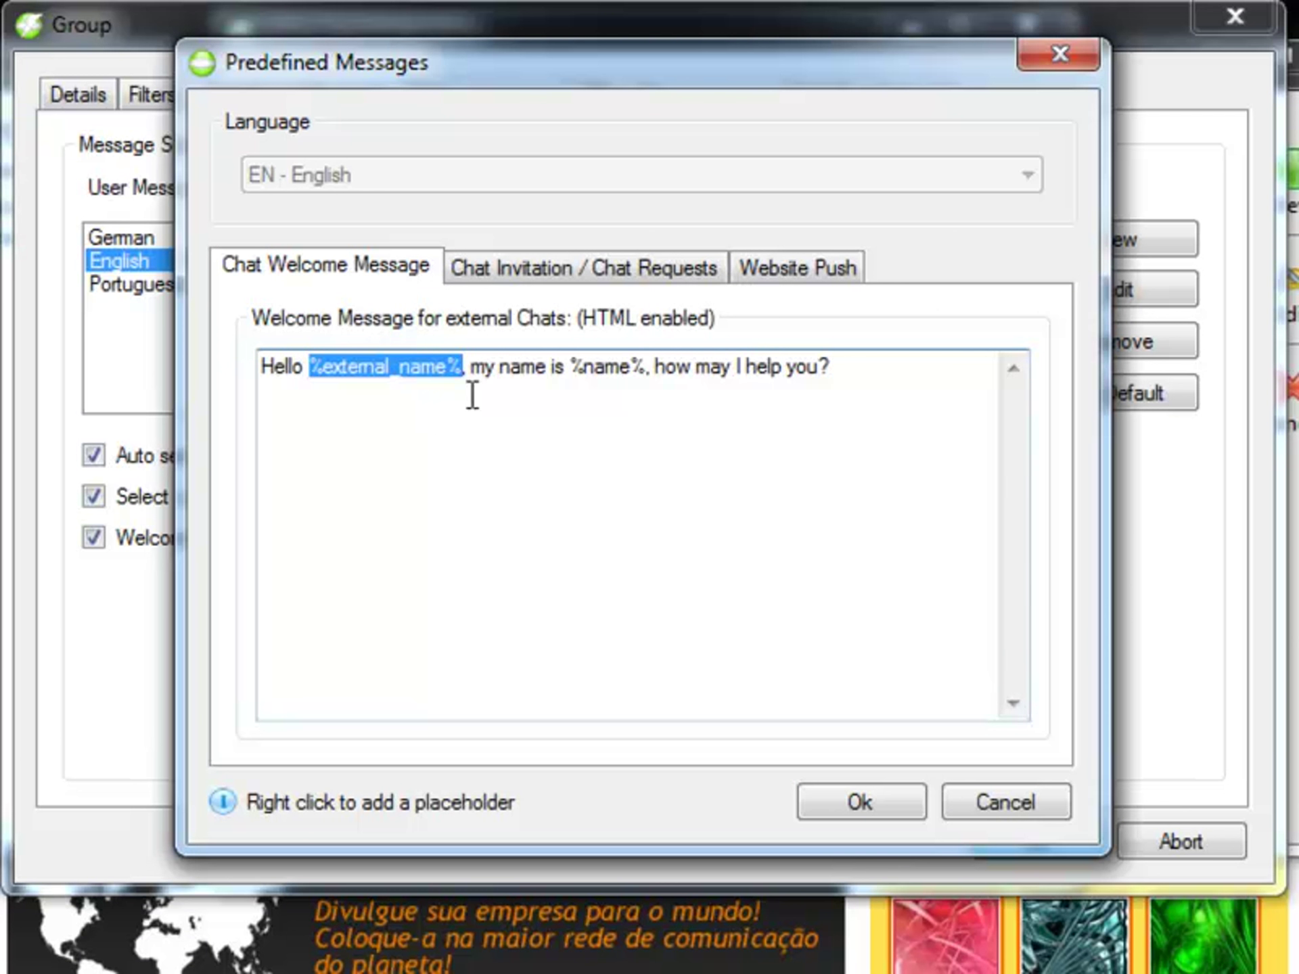
{"action": "left_click_drag", "start_coordinate": [646, 369], "coordinate": [580, 366]}
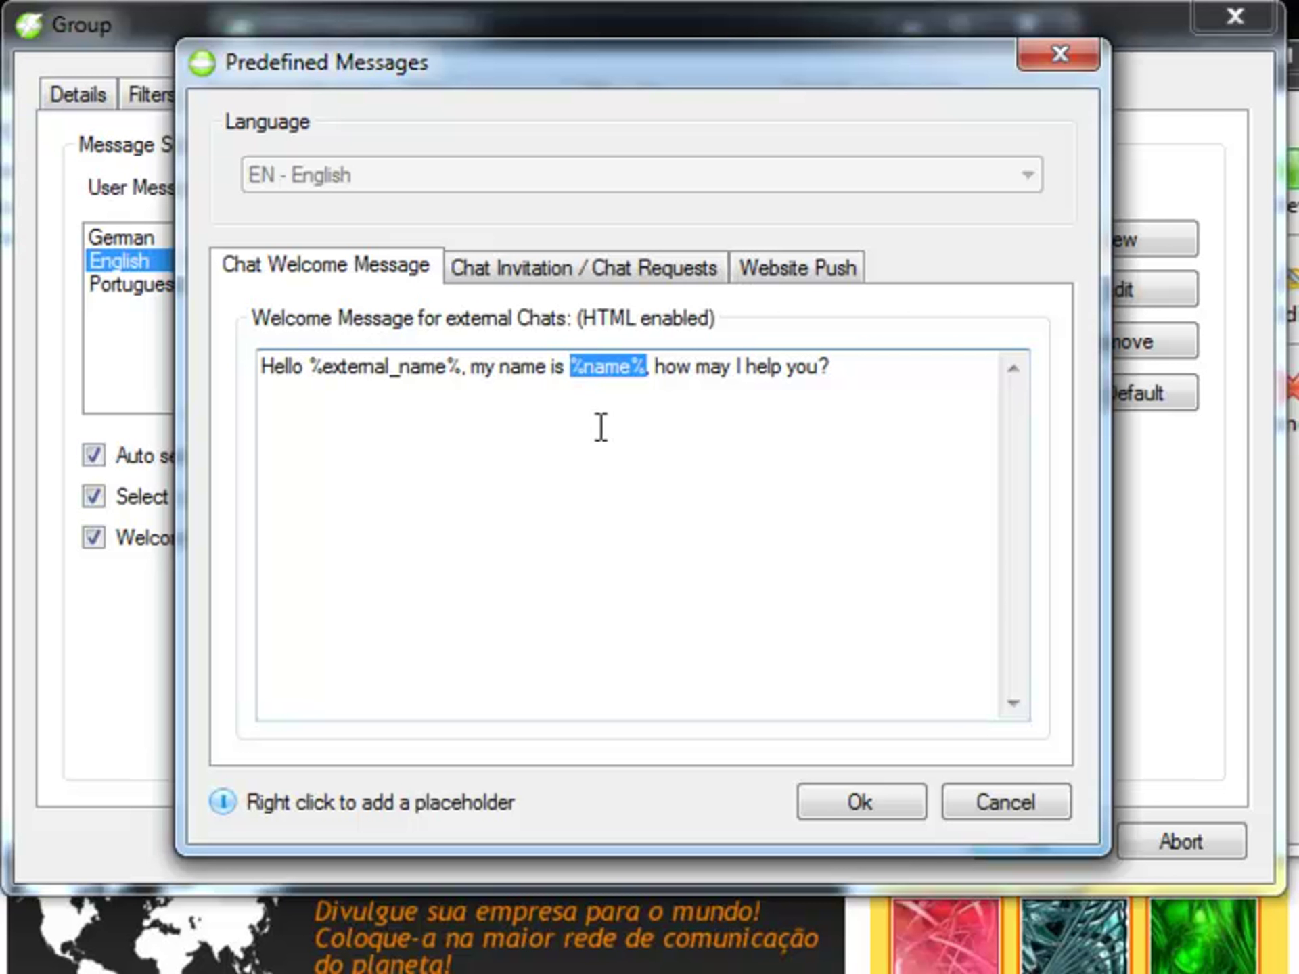
{"action": "left_click", "coordinate": [548, 273]}
{"action": "left_click", "coordinate": [825, 270]}
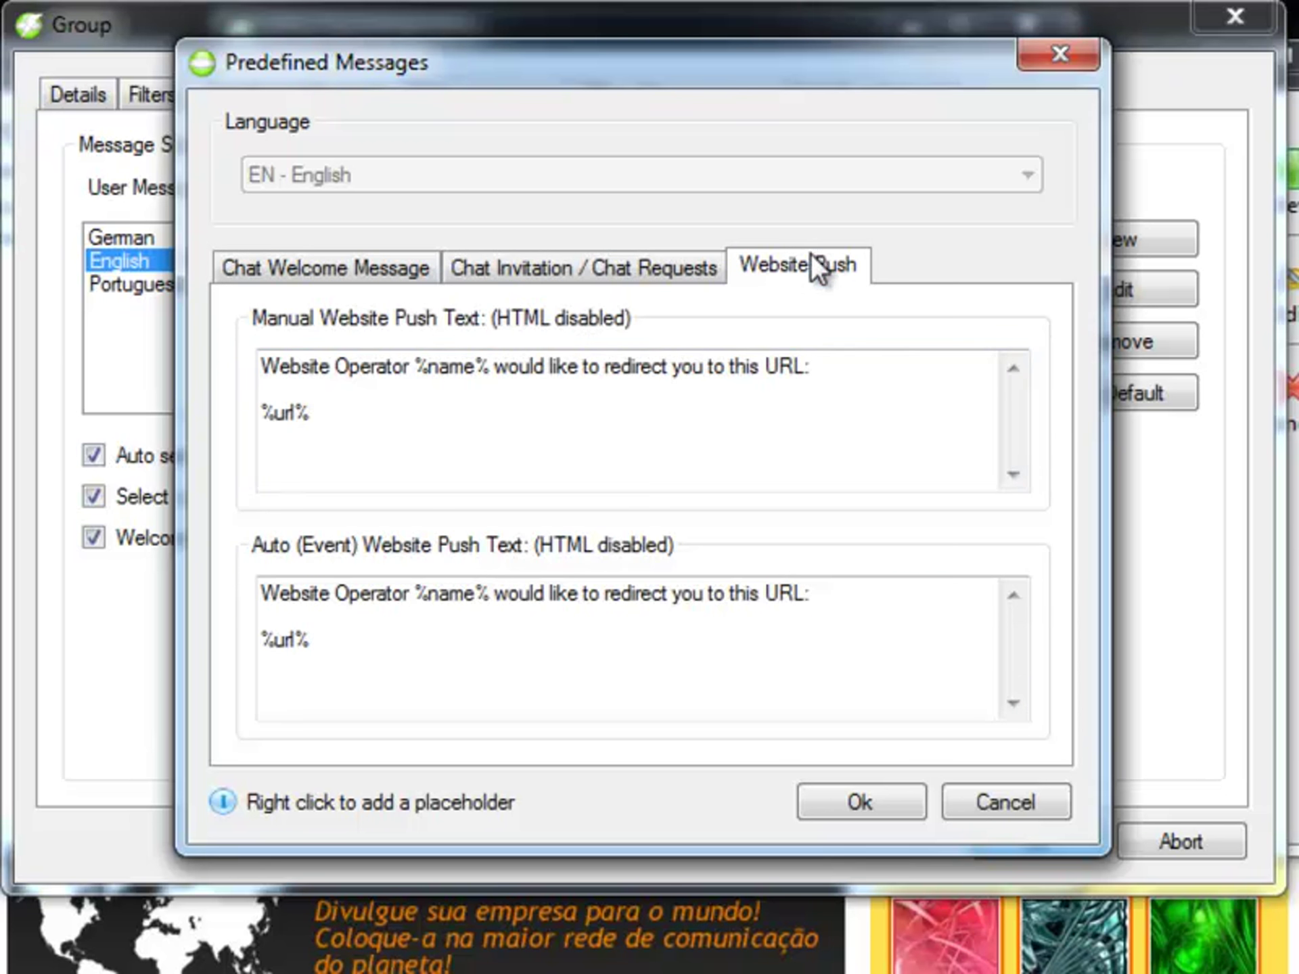
{"action": "left_click", "coordinate": [262, 272]}
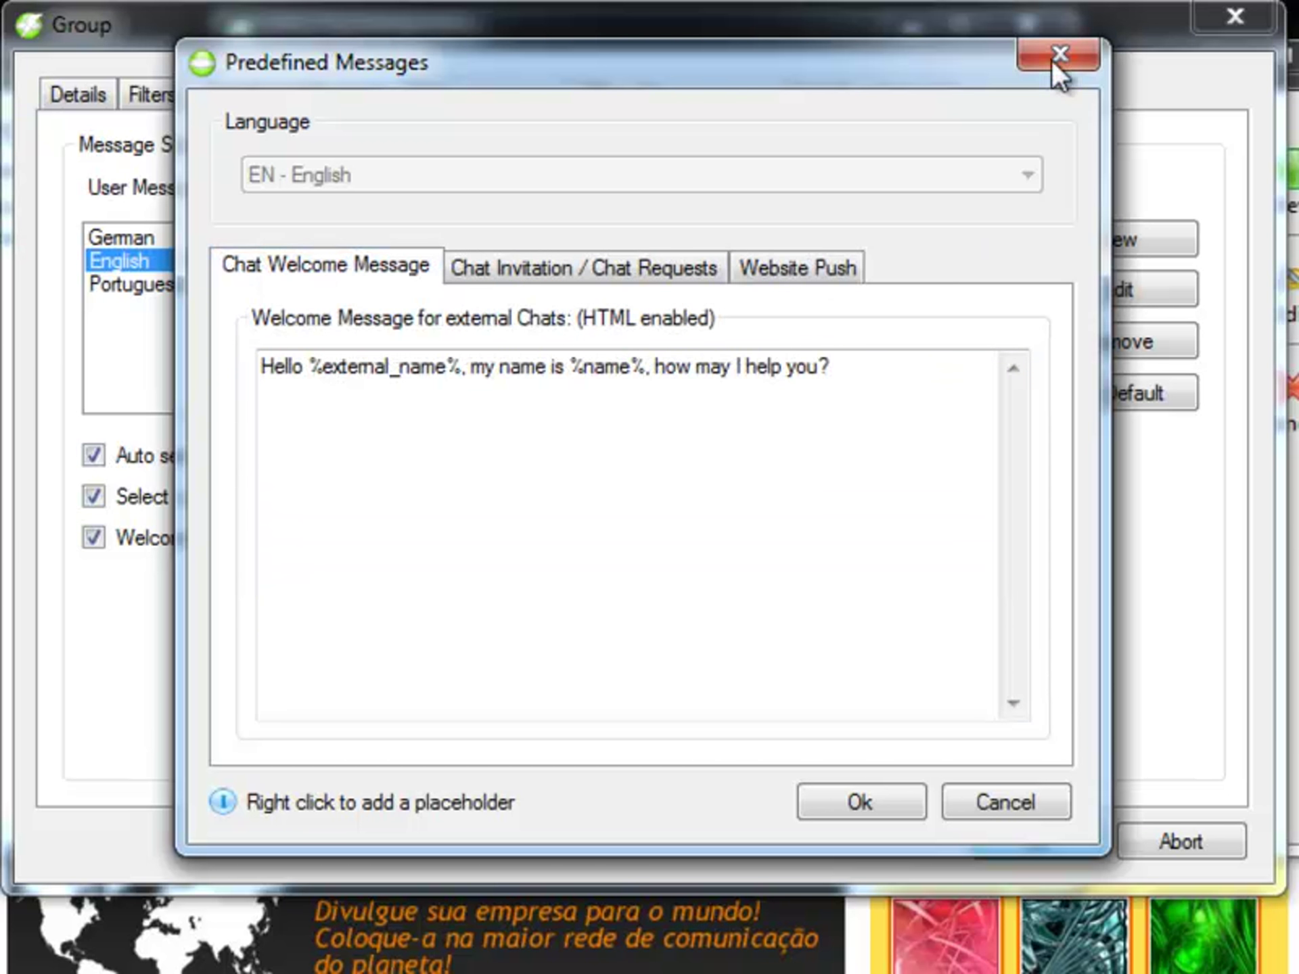
{"action": "left_click", "coordinate": [1053, 61]}
- Review the Portuguese (Brazil) set's welcome message, chat invitation texts and website push texts
{"action": "left_click", "coordinate": [265, 288]}
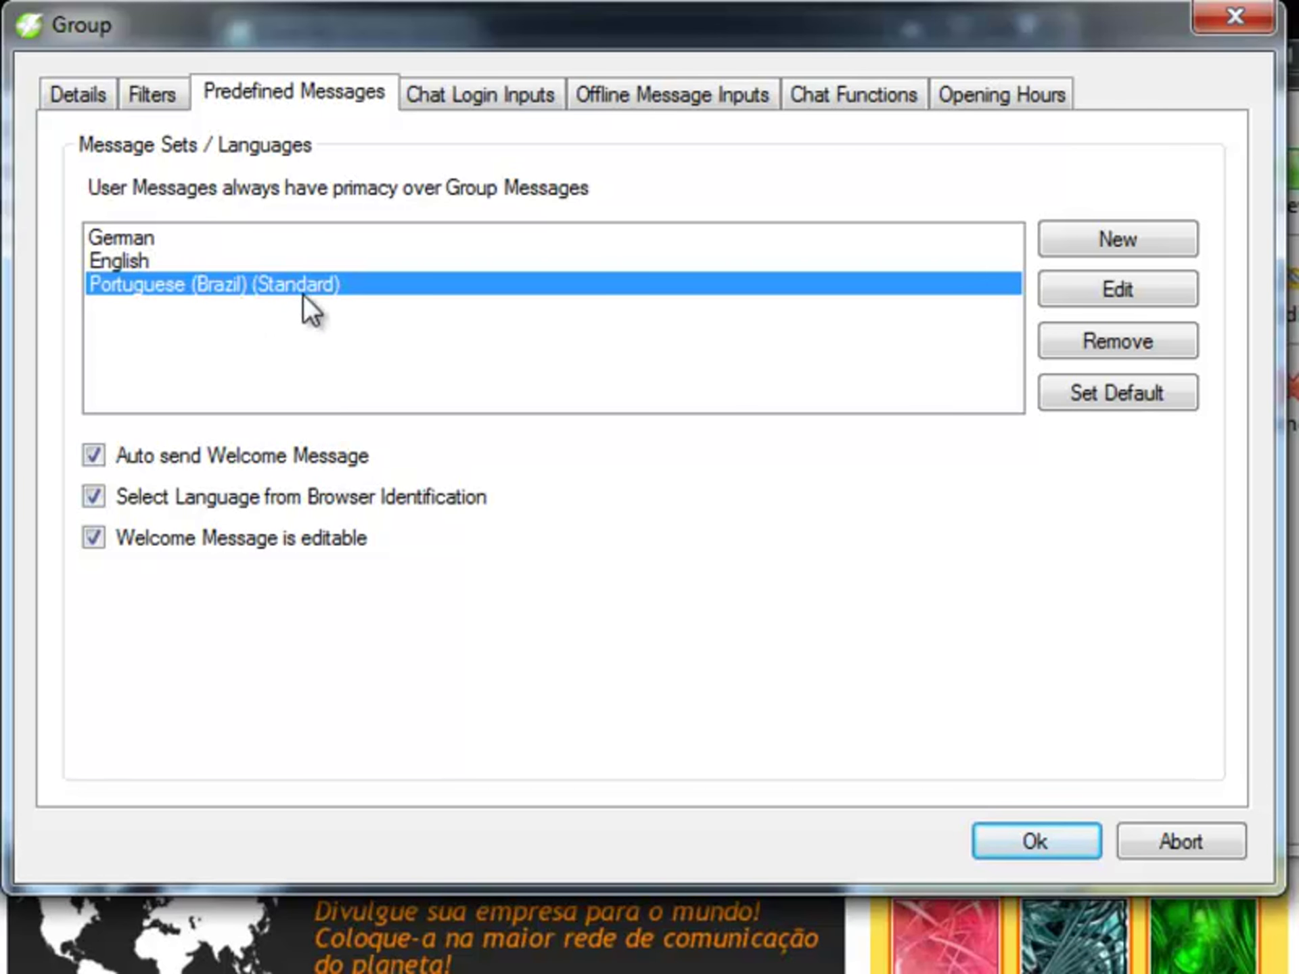
{"action": "double_click", "coordinate": [294, 283]}
{"action": "left_click_drag", "start_coordinate": [523, 366], "coordinate": [260, 365]}
{"action": "left_click", "coordinate": [505, 268]}
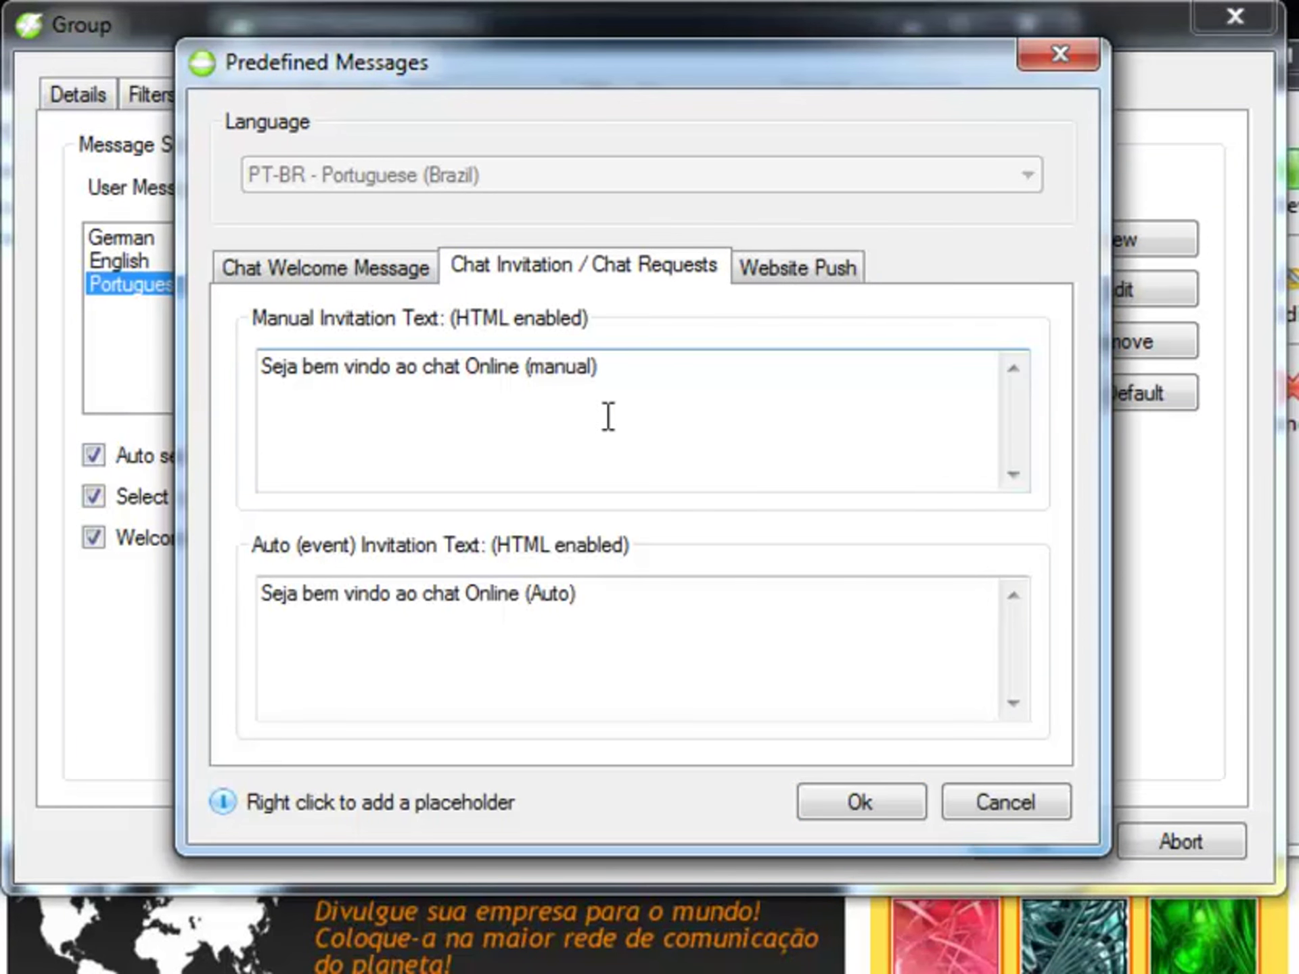
{"action": "left_click", "coordinate": [803, 280]}
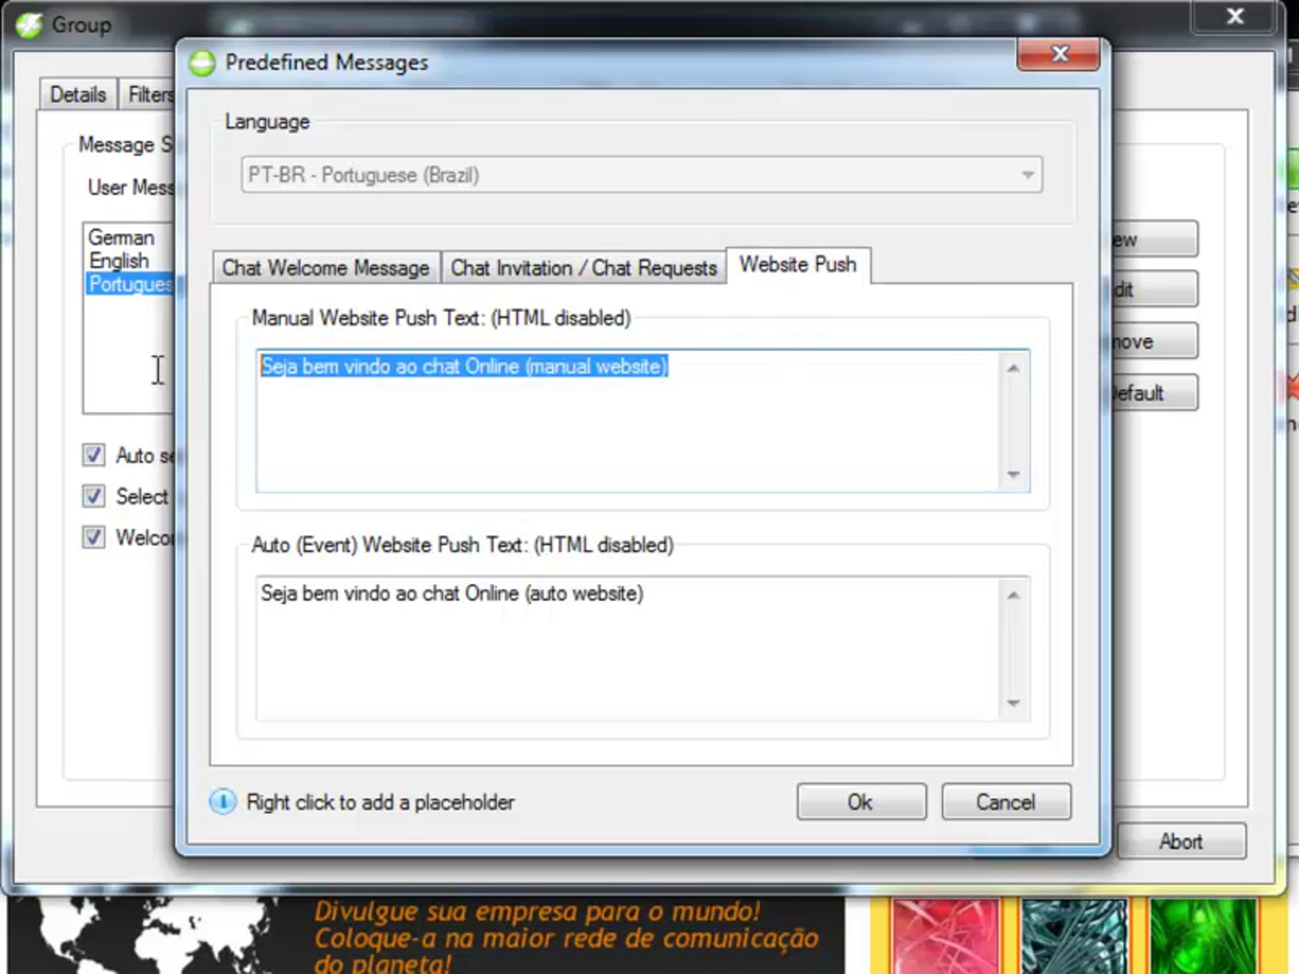
{"action": "left_click", "coordinate": [851, 799]}
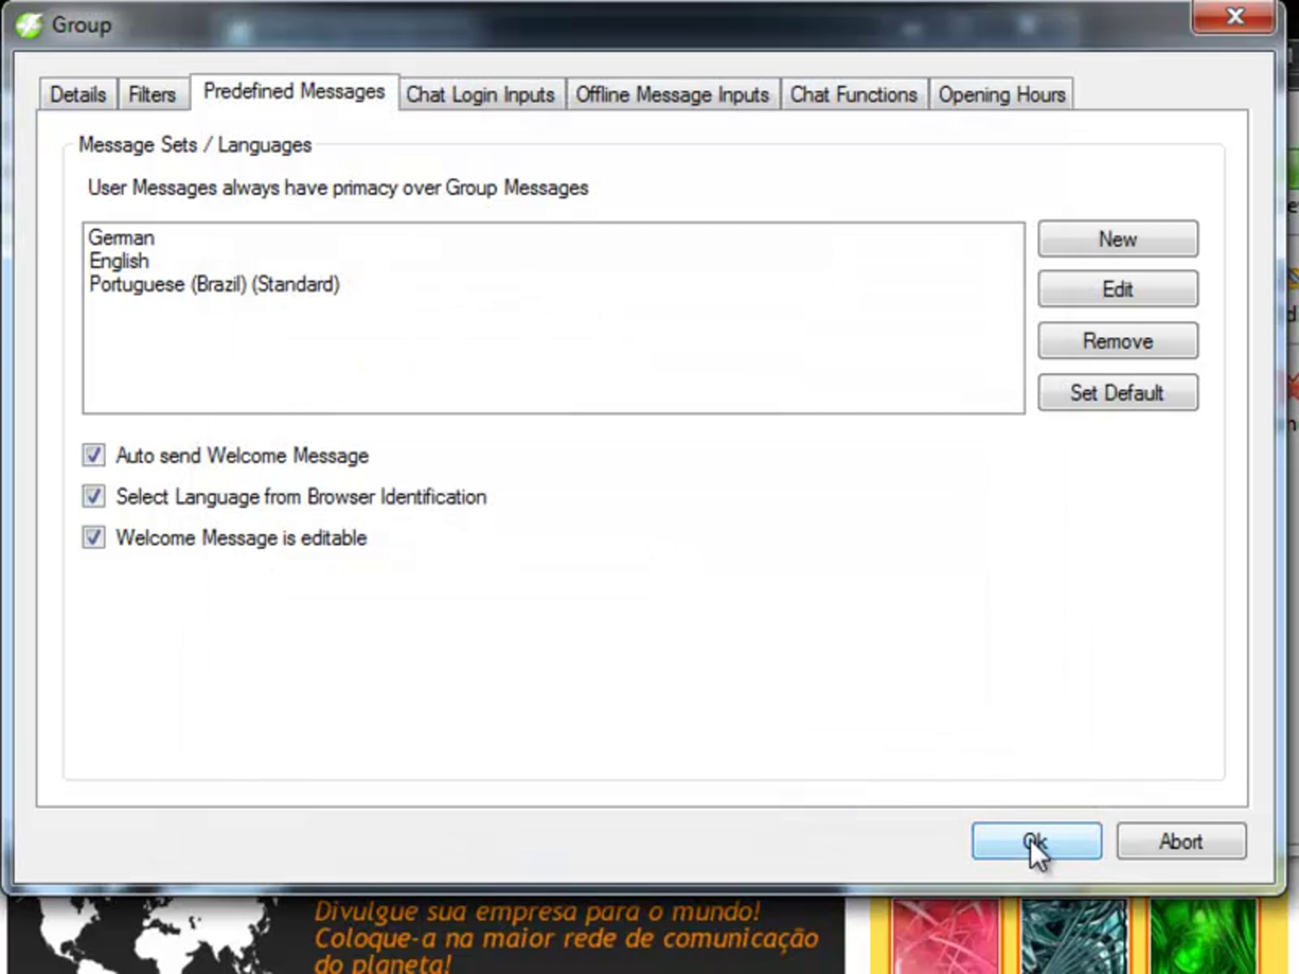
- Save the Atendimento group's settings and close User Management
{"action": "left_click", "coordinate": [1032, 841]}
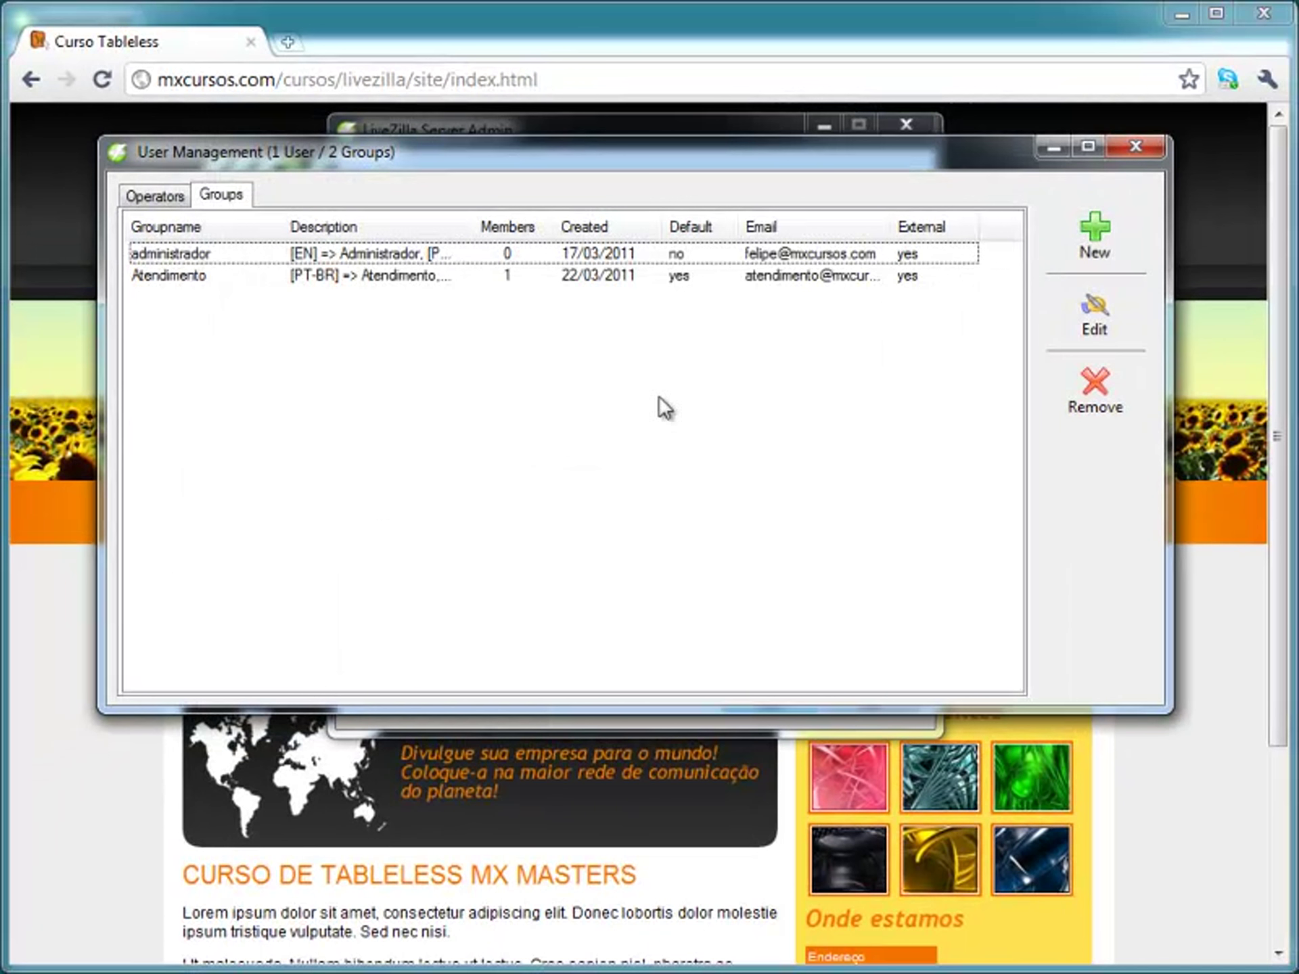
{"action": "left_click", "coordinate": [1136, 148]}
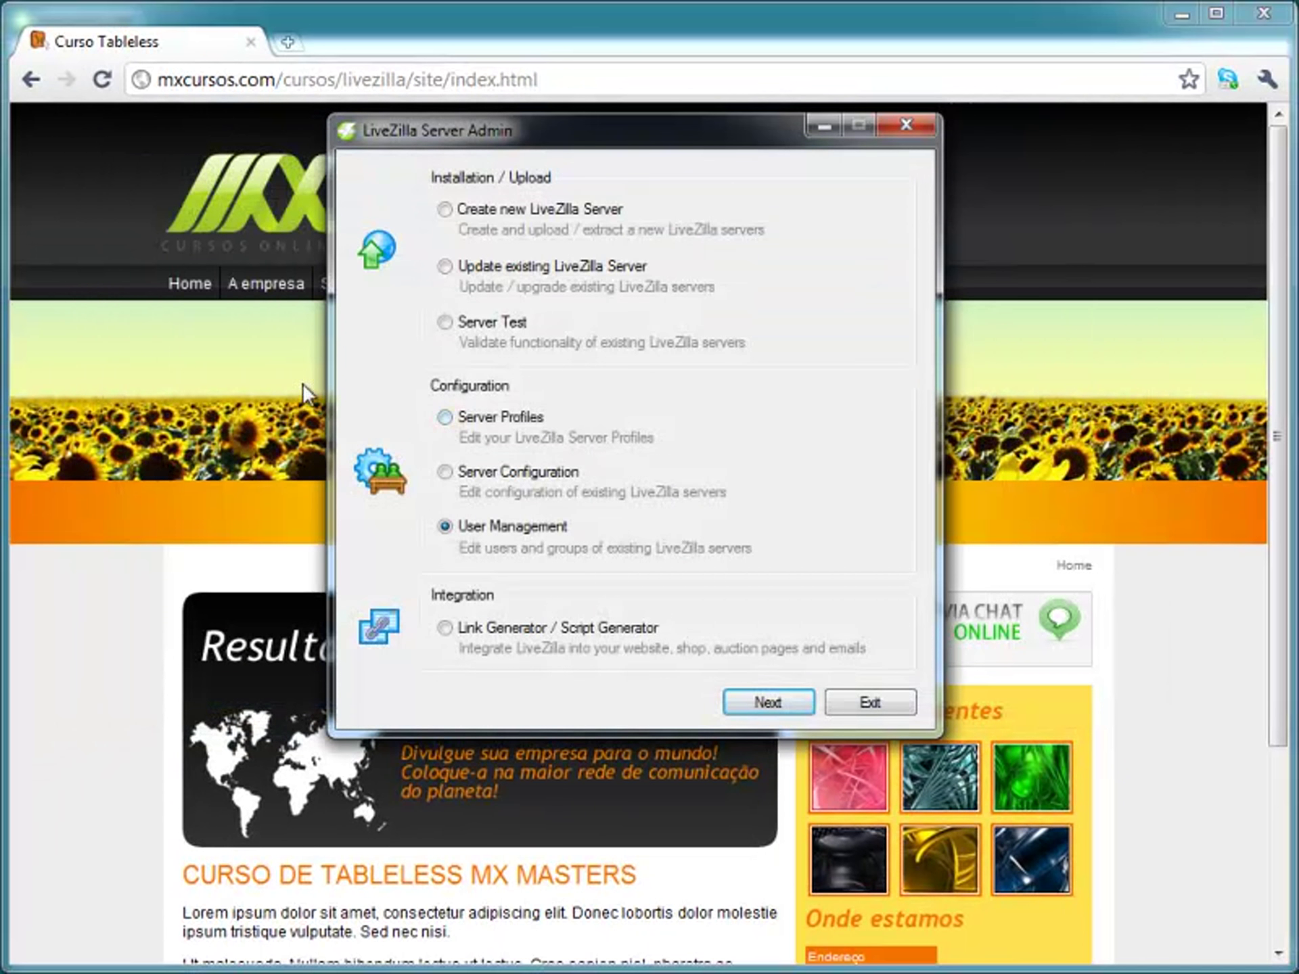
- Start a visitor chat with the Atendimento department from the website's online chat banner, using the prefilled contact details
{"action": "left_click", "coordinate": [191, 297]}
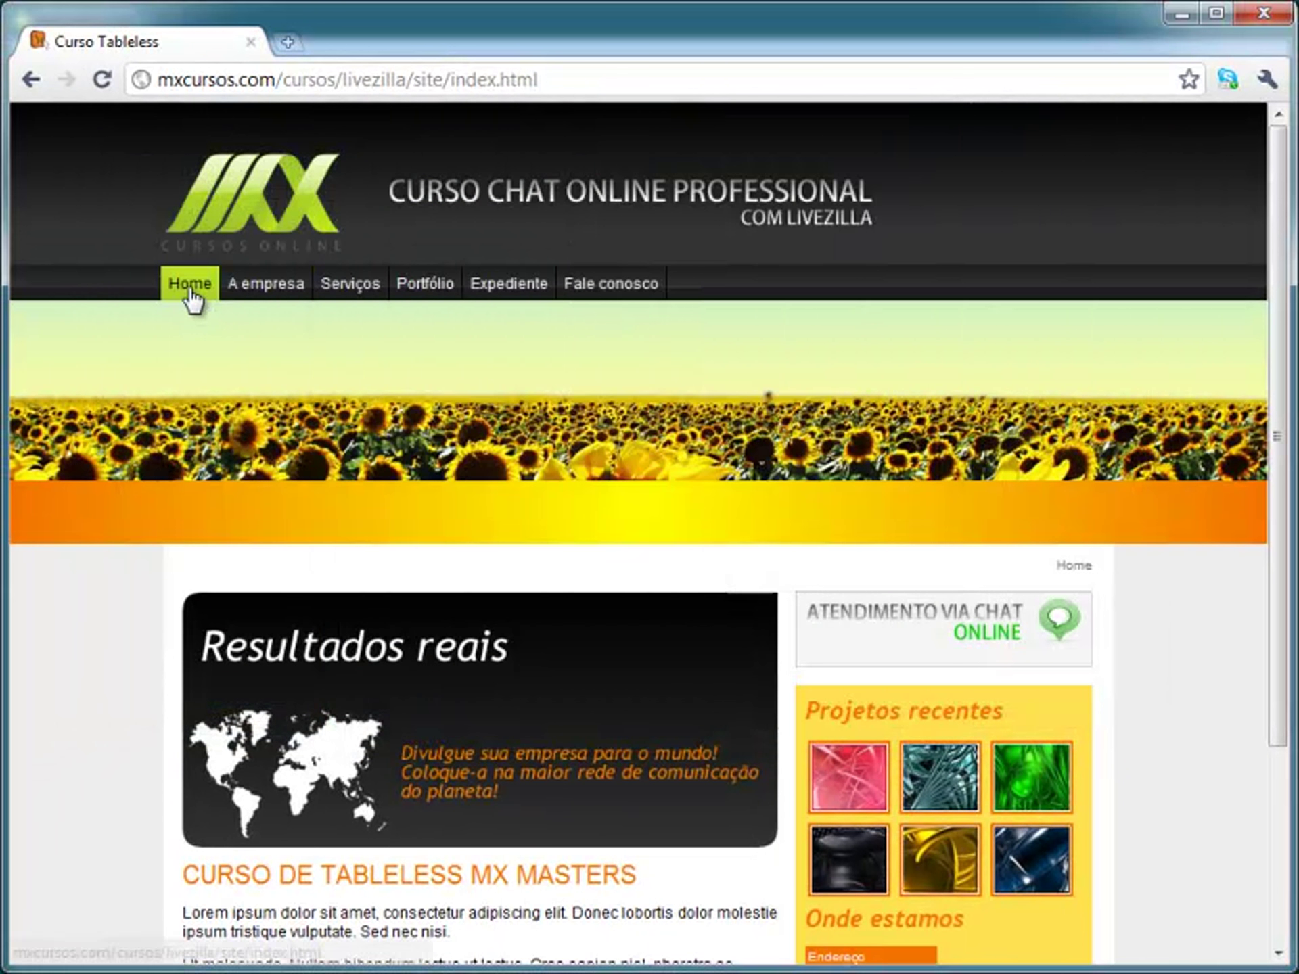
{"action": "left_click", "coordinate": [959, 629]}
{"action": "left_click_drag", "start_coordinate": [379, 36], "coordinate": [610, 62]}
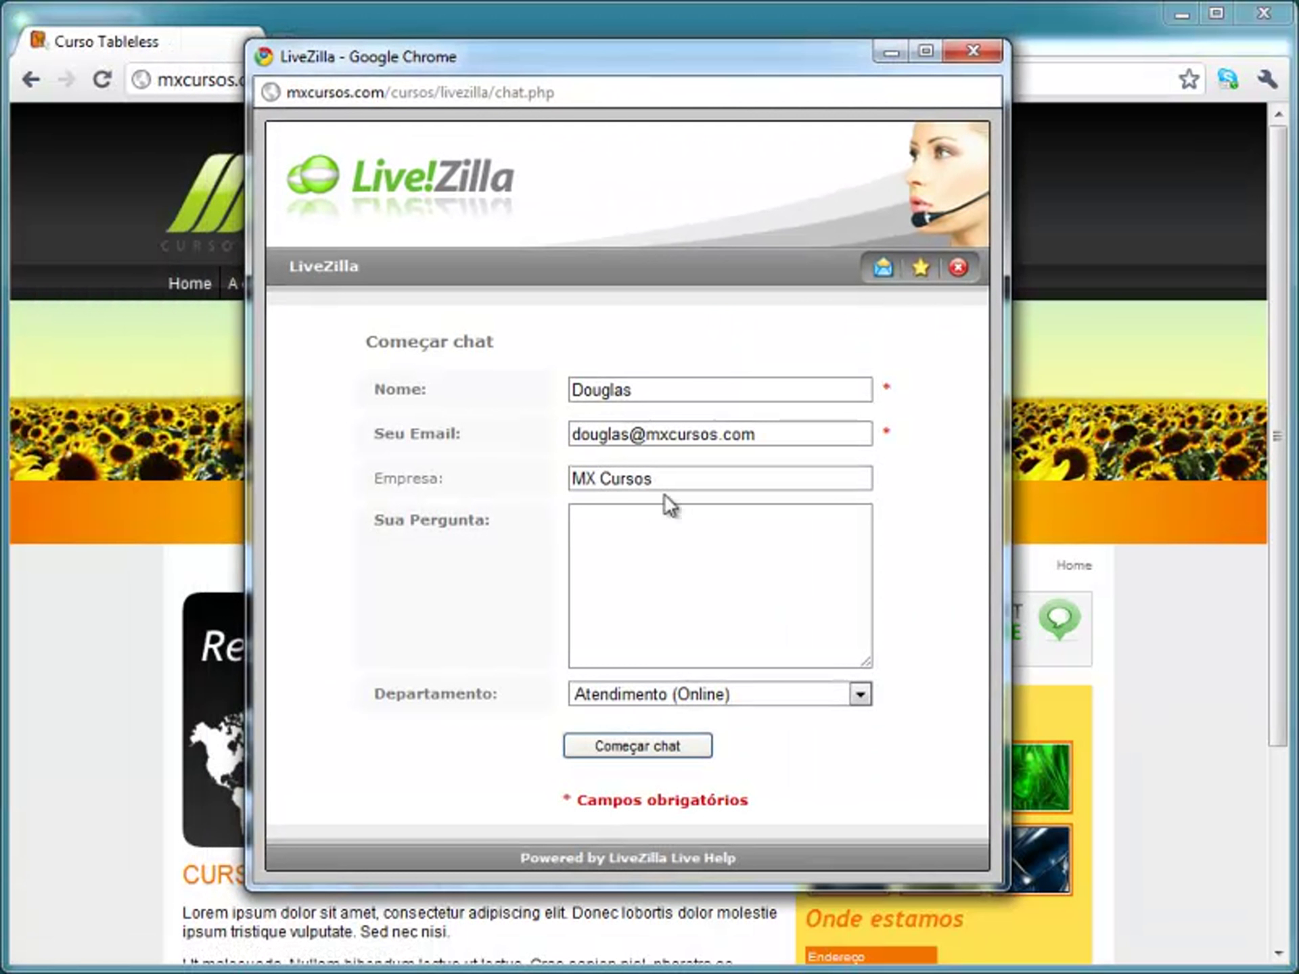
{"action": "left_click", "coordinate": [627, 752]}
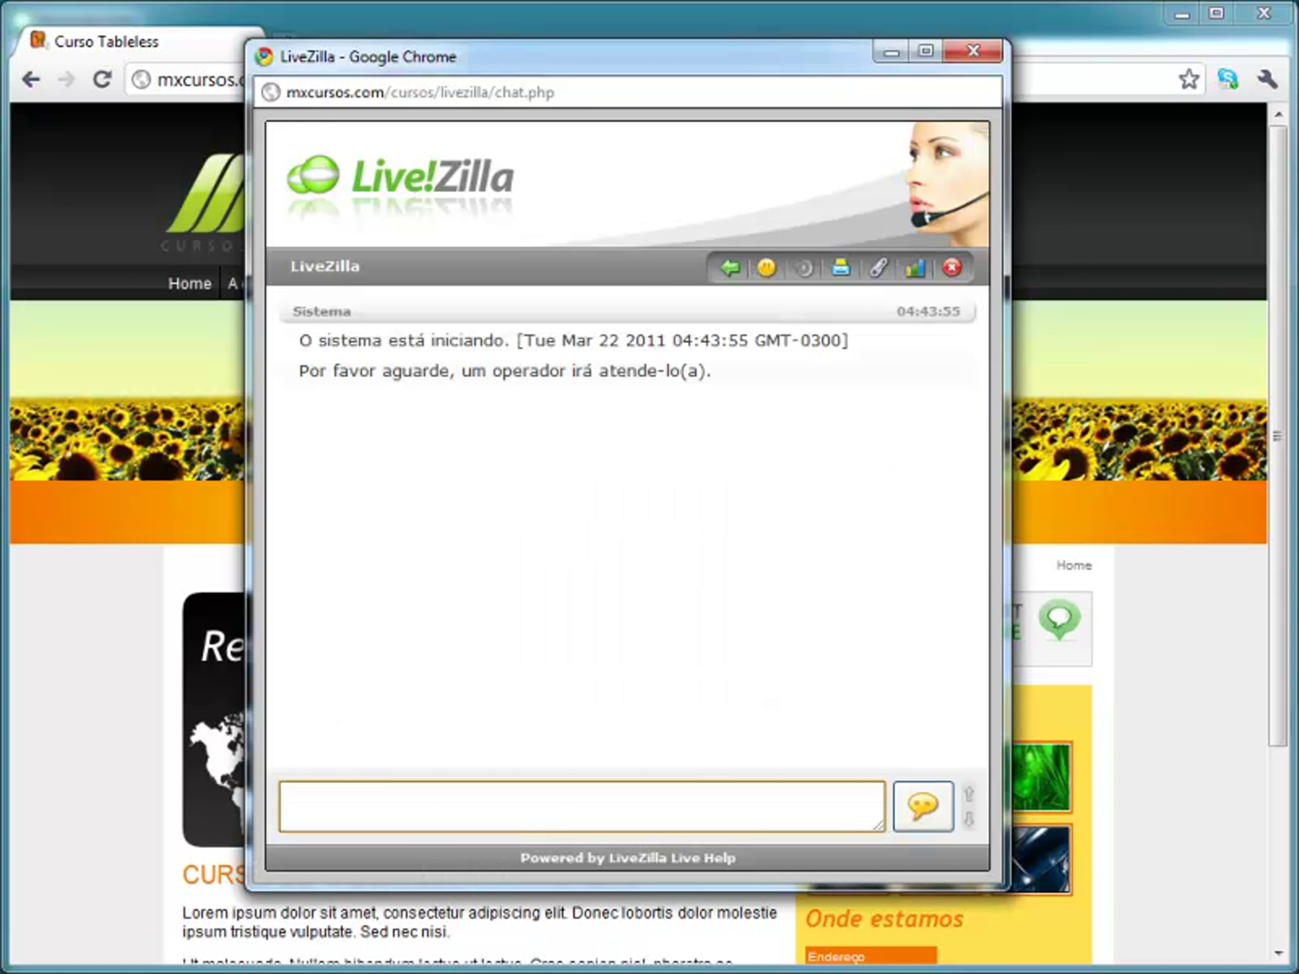
- Switch to the LiveZilla operator client and accept the visitor's chat request
{"action": "key", "text": "alt+Tab"}
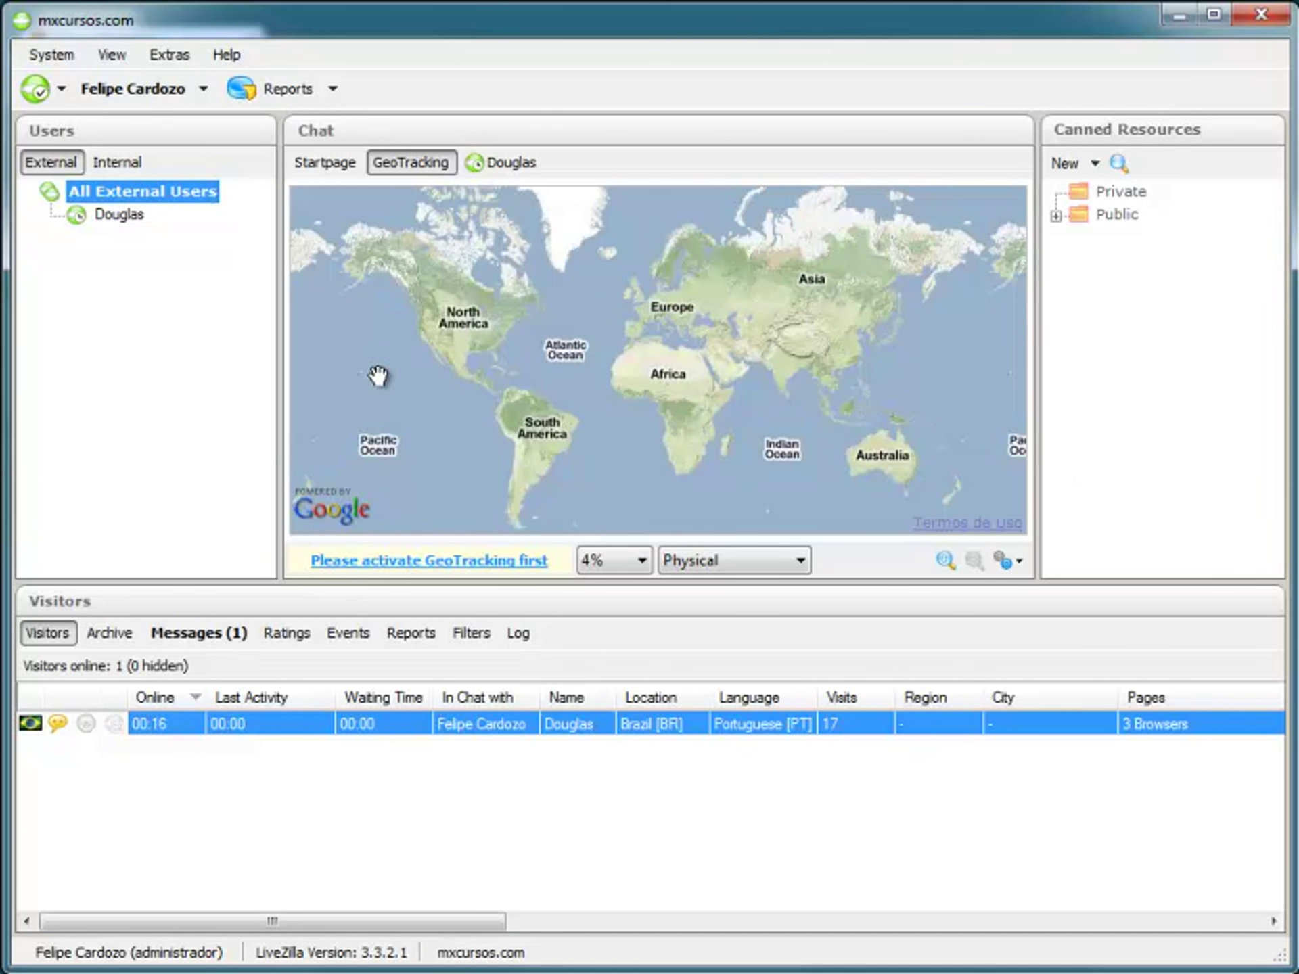
{"action": "left_click", "coordinate": [501, 165]}
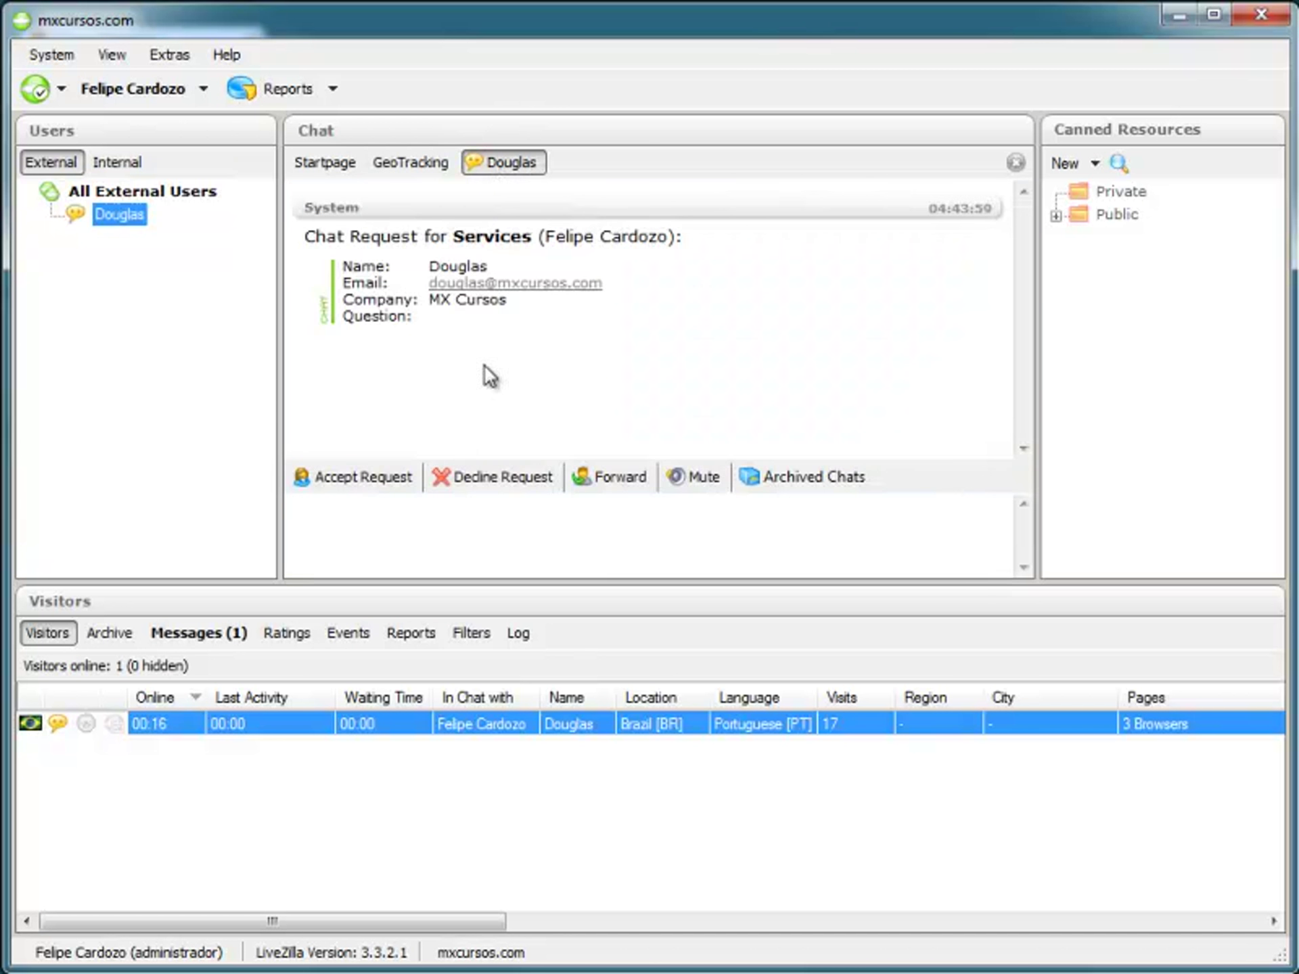
{"action": "left_click", "coordinate": [364, 477]}
- Complete the automatic welcome message as "Seja bem vindo ao chat Online, boa noite!" and send it to the visitor
{"action": "left_click", "coordinate": [473, 531]}
{"action": "left_click_drag", "start_coordinate": [293, 530], "coordinate": [601, 521]}
{"action": "left_click", "coordinate": [590, 520]}
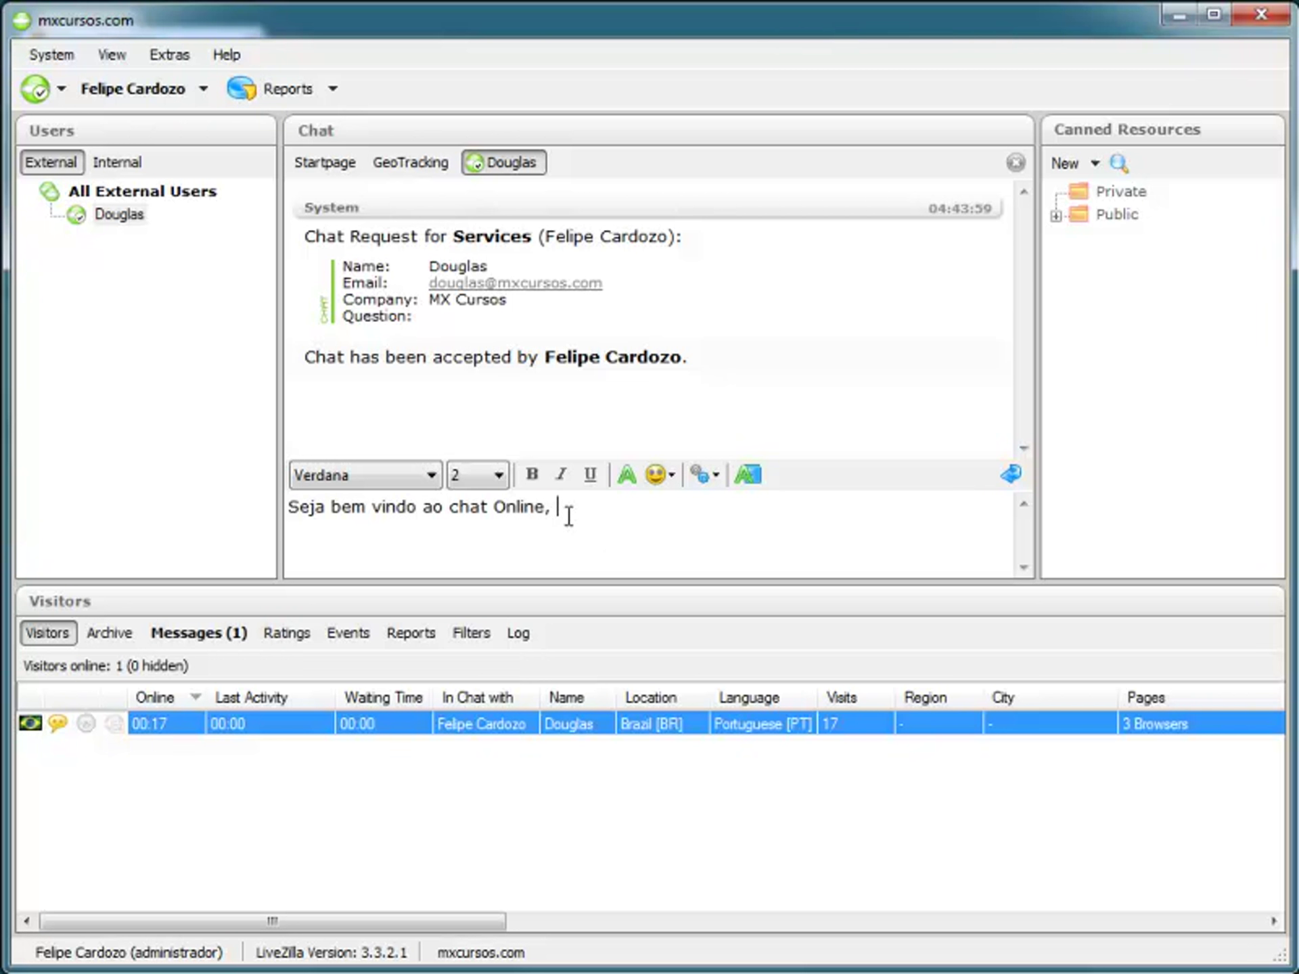
{"action": "type", "text": ", boa noite!"}
{"action": "key", "text": "Return"}
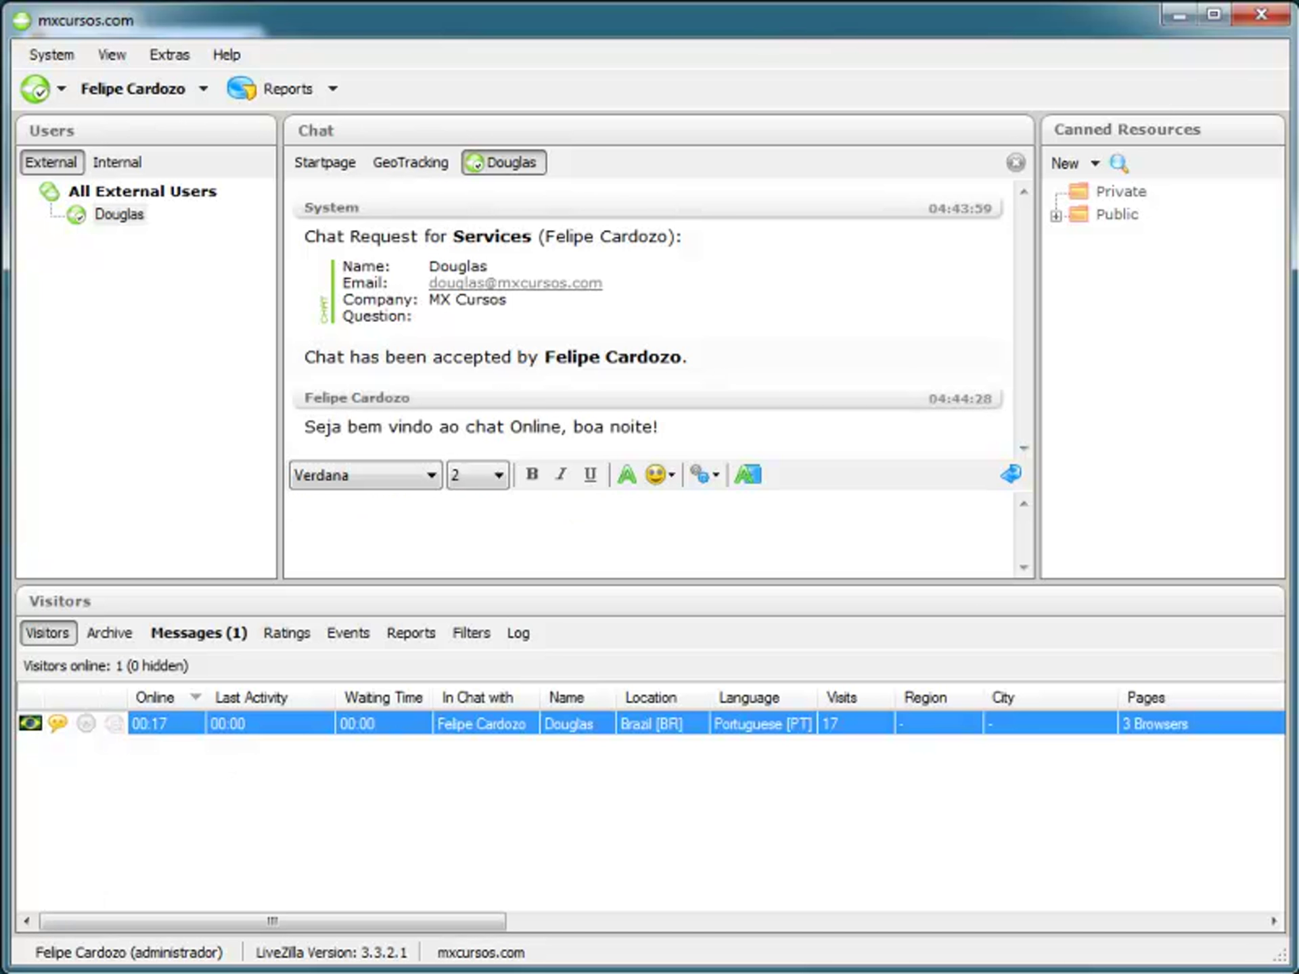
- Check the operator's greeting in the visitor's chat window and close that window
{"action": "left_click", "coordinate": [40, 920]}
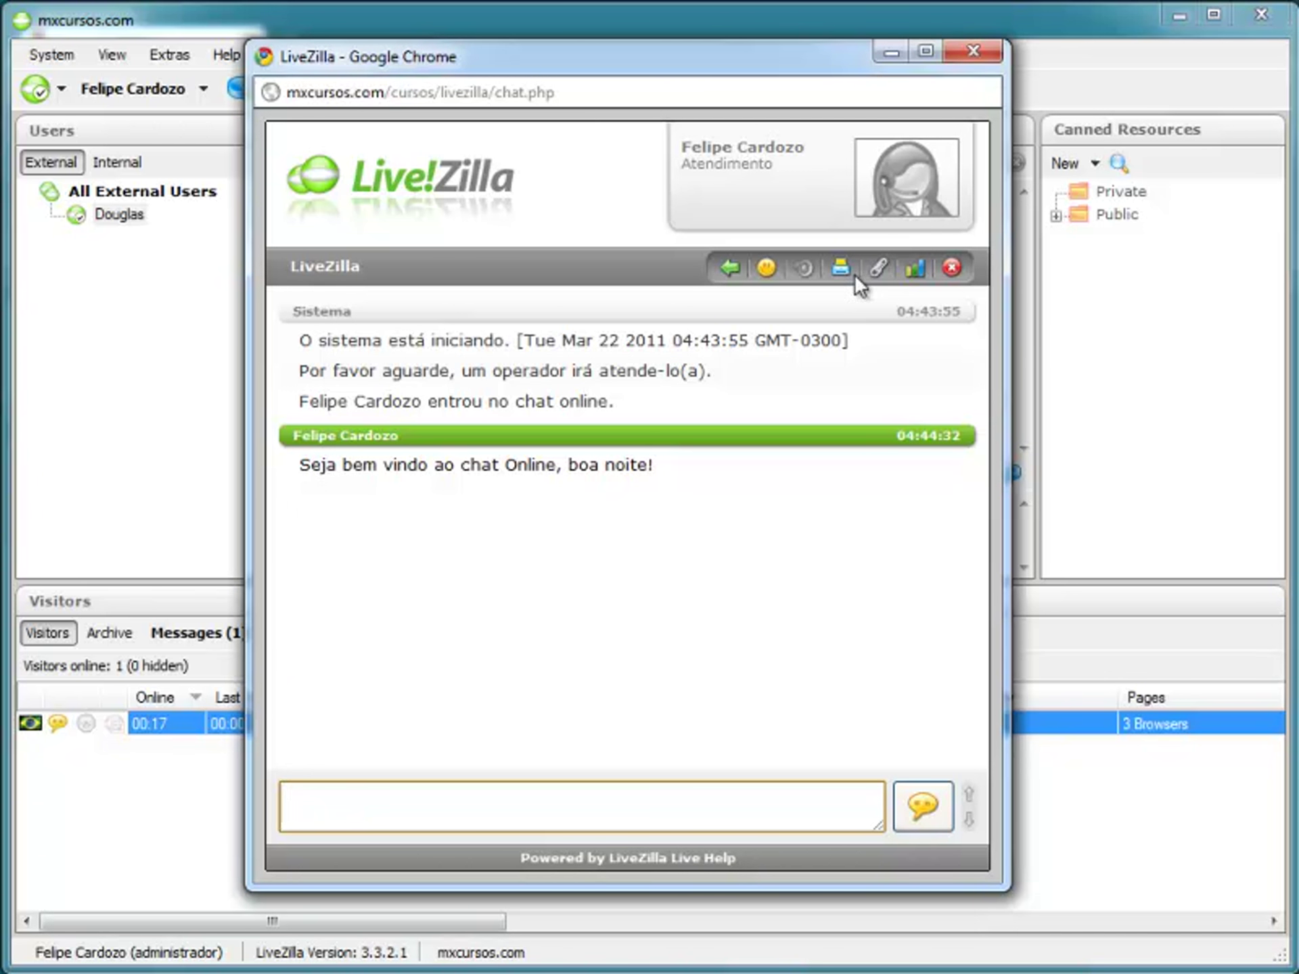
{"action": "left_click", "coordinate": [974, 52]}
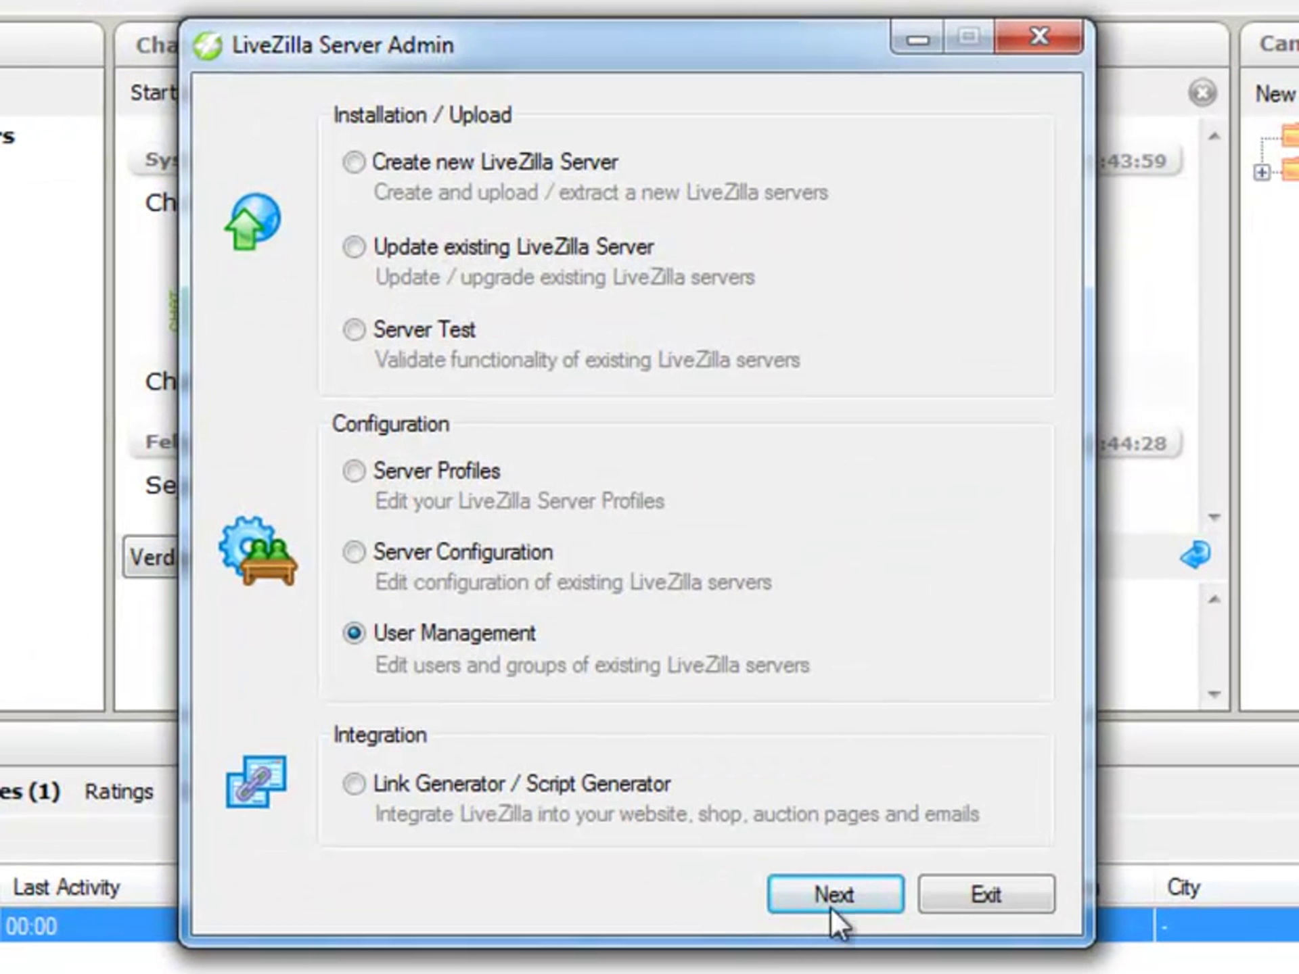
- Reopen the Atendimento group's settings from User Management in LiveZilla Server Admin
{"action": "left_click", "coordinate": [834, 891]}
{"action": "left_click", "coordinate": [818, 786]}
{"action": "left_click", "coordinate": [810, 783]}
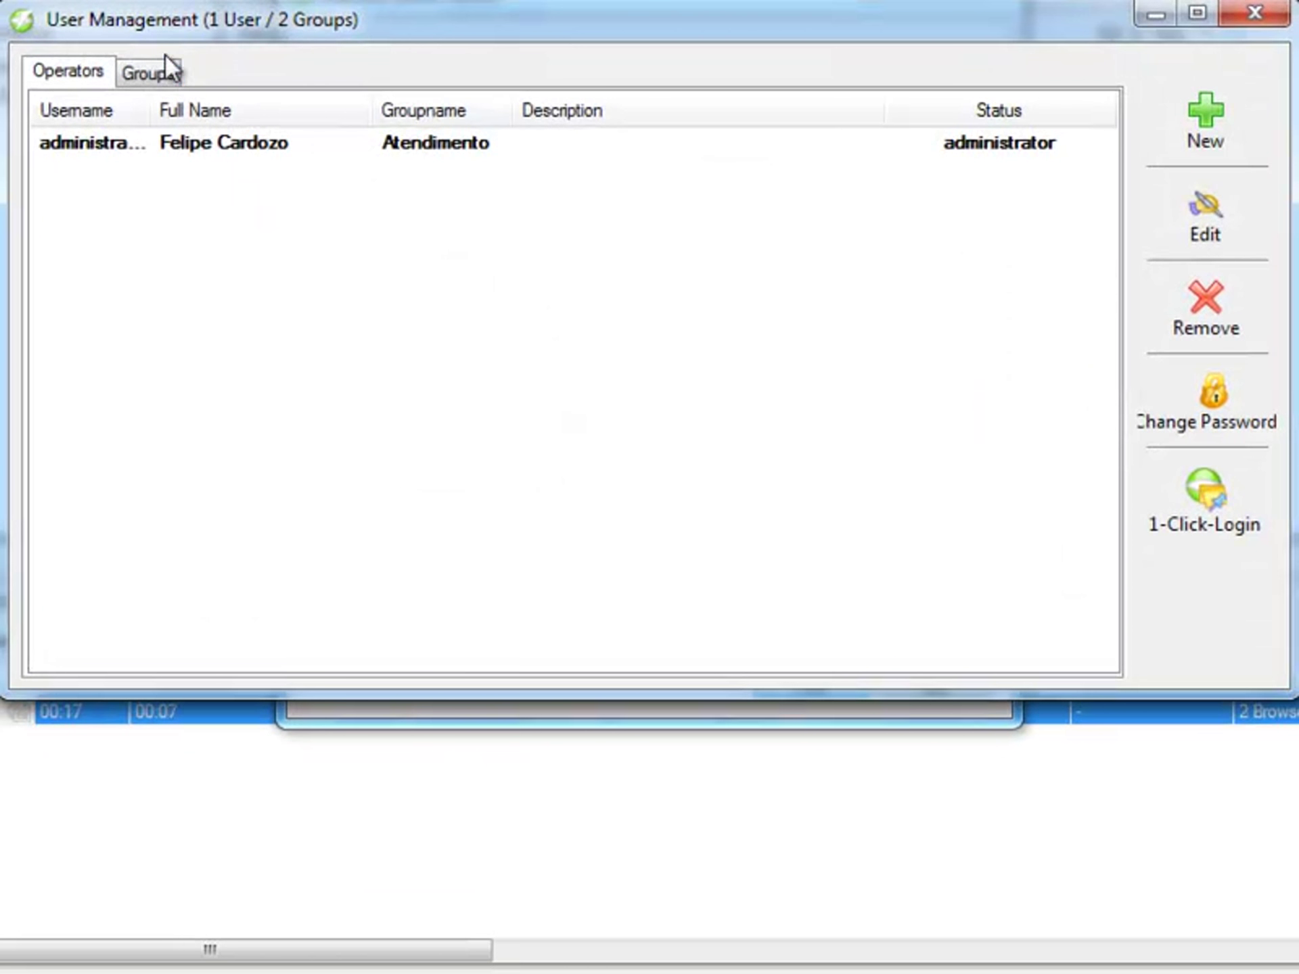
{"action": "left_click", "coordinate": [169, 67]}
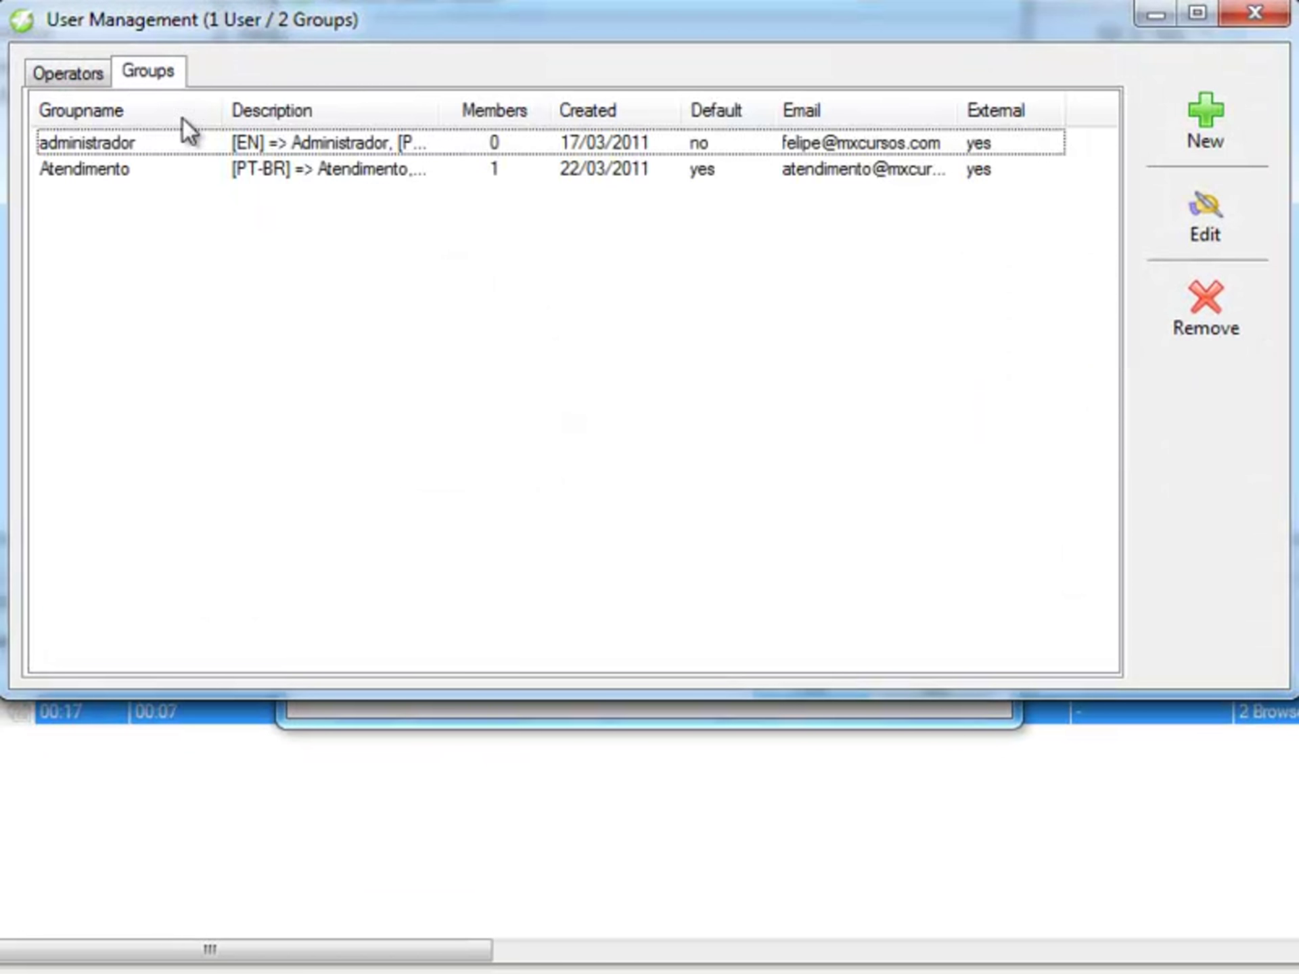
{"action": "double_click", "coordinate": [167, 170]}
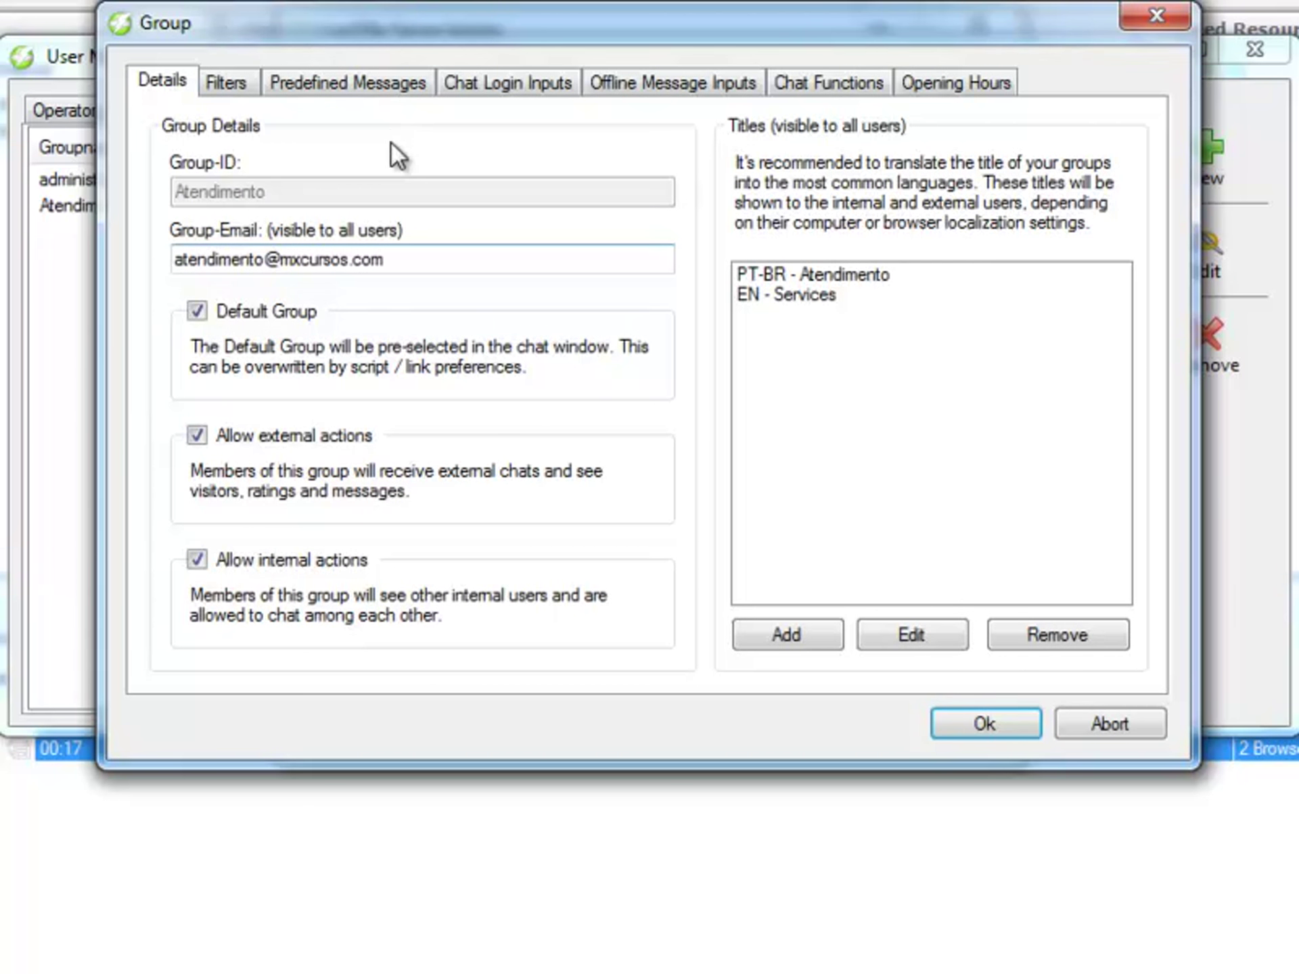
- Open the Portuguese (Brazil) predefined message set and view its manual and automatic chat invitation texts
{"action": "left_click", "coordinate": [389, 84]}
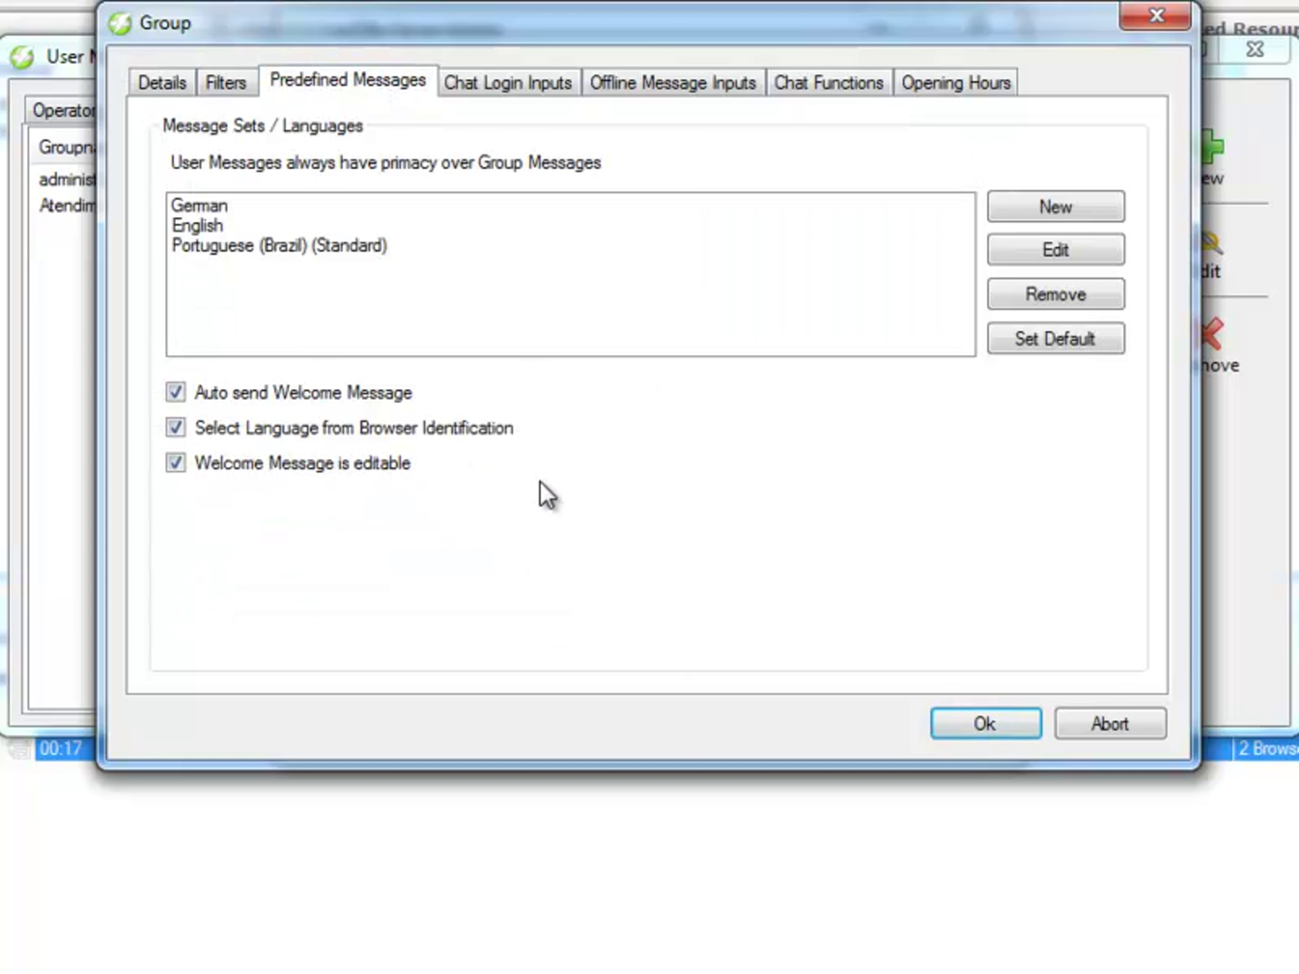
{"action": "double_click", "coordinate": [249, 246]}
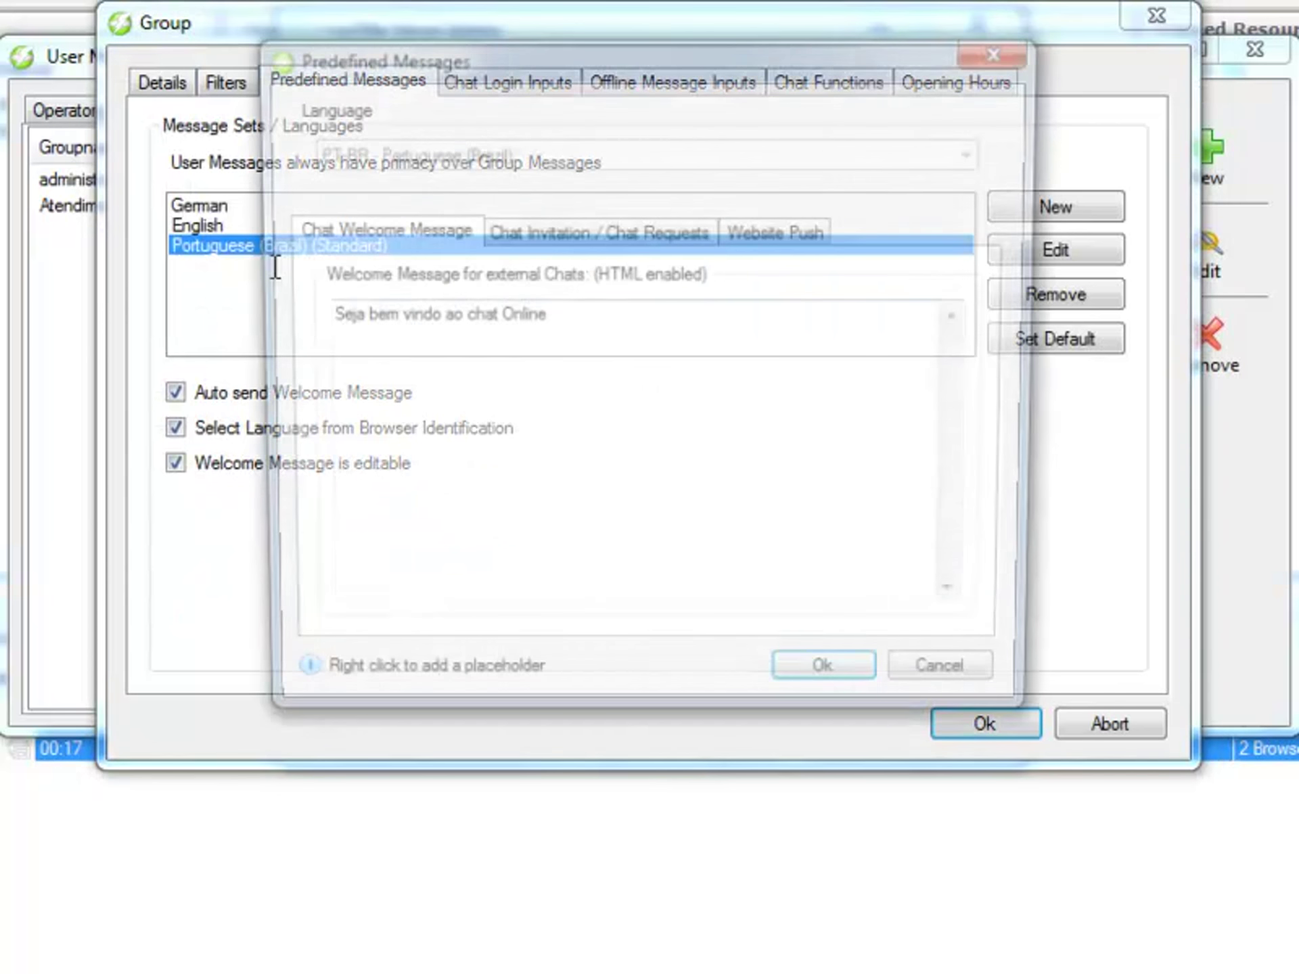
{"action": "left_click", "coordinate": [518, 238]}
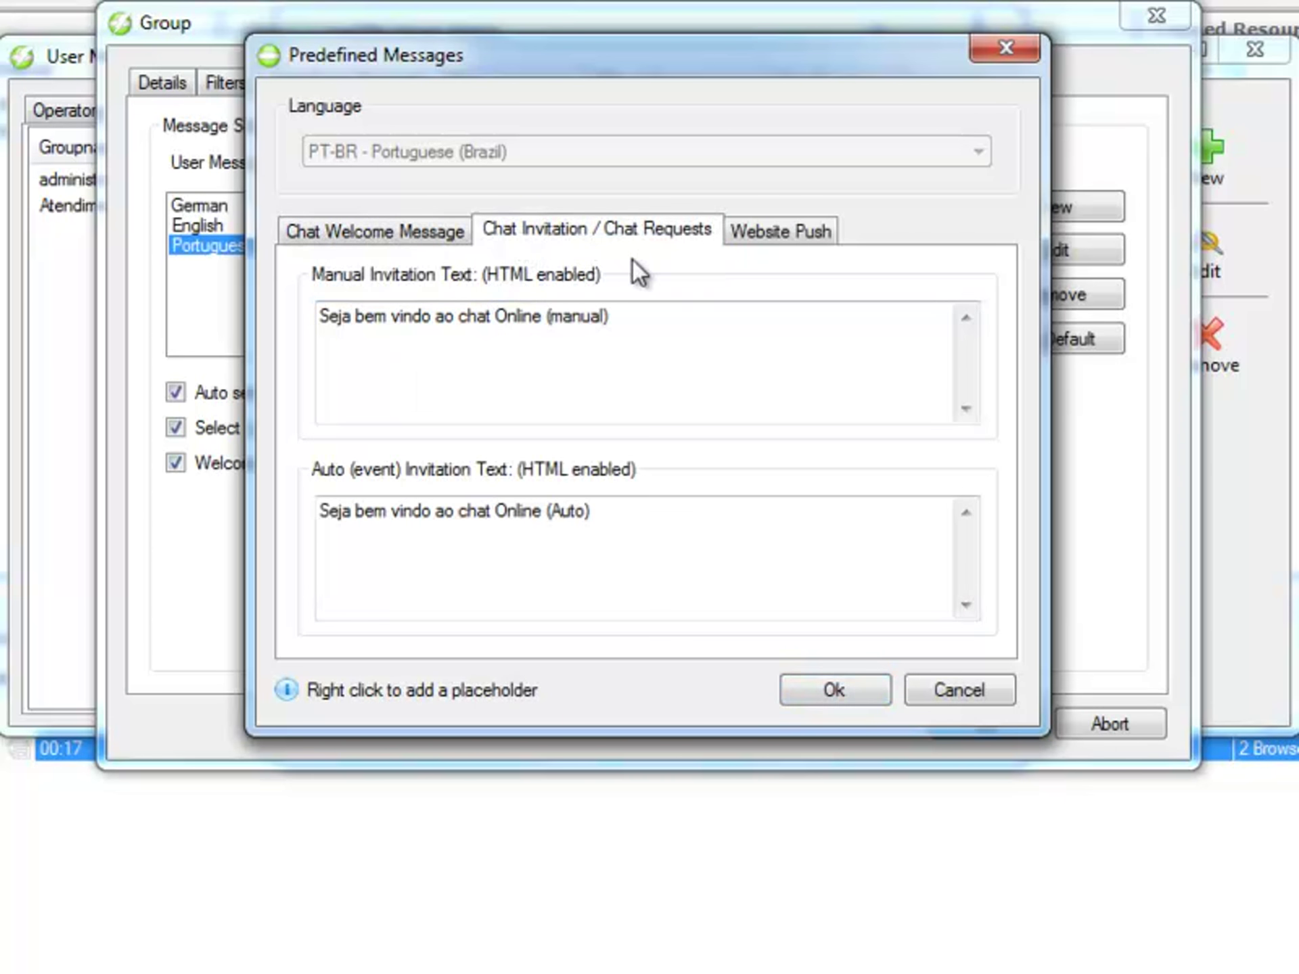
- Turn off the editable welcome message option for the Atendimento group, save the group and close User Management
{"action": "left_click", "coordinate": [783, 232]}
{"action": "left_click", "coordinate": [1002, 47]}
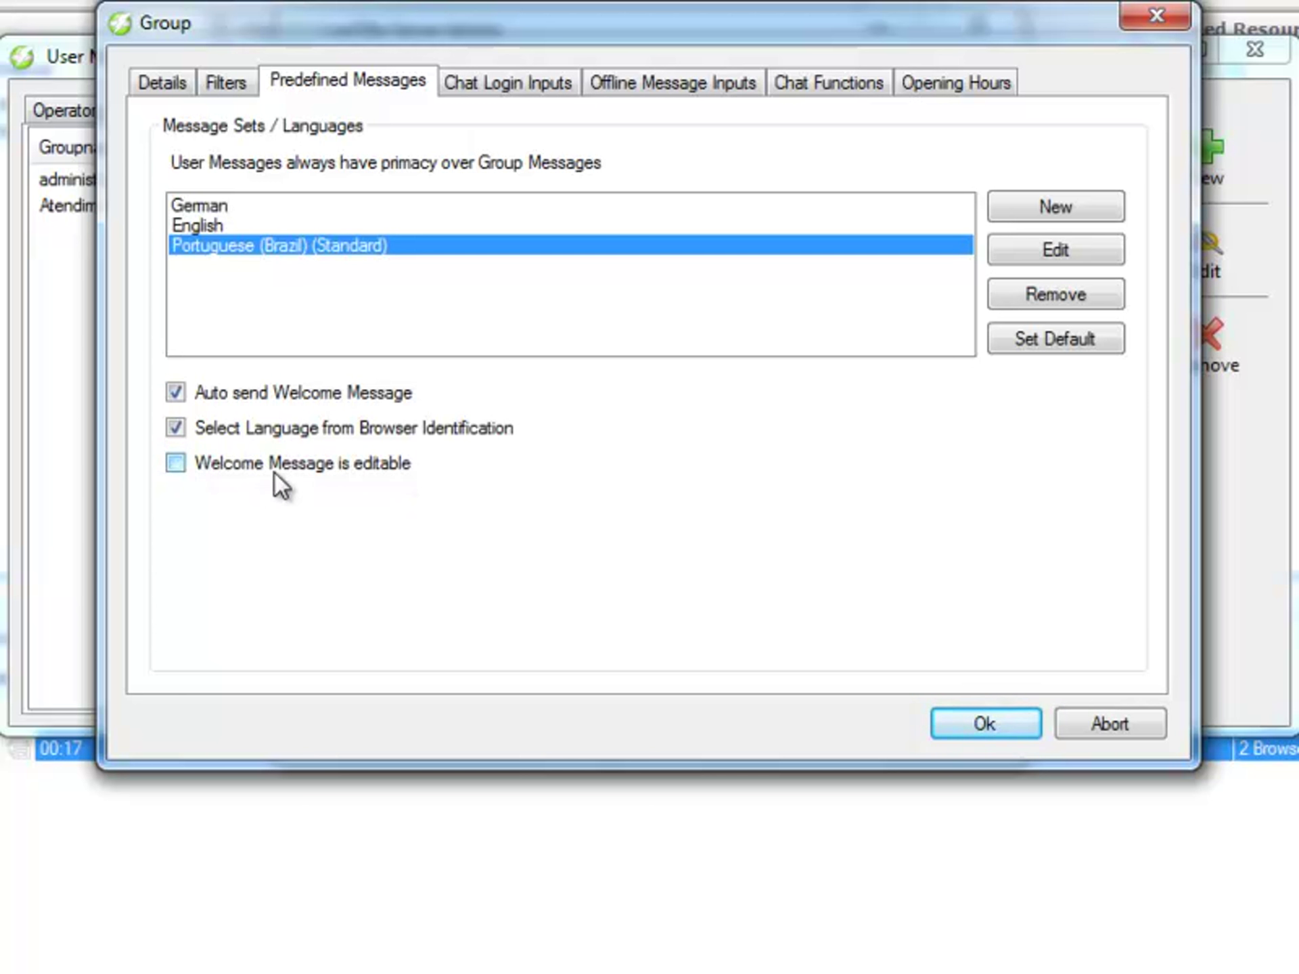
{"action": "left_click", "coordinate": [954, 723]}
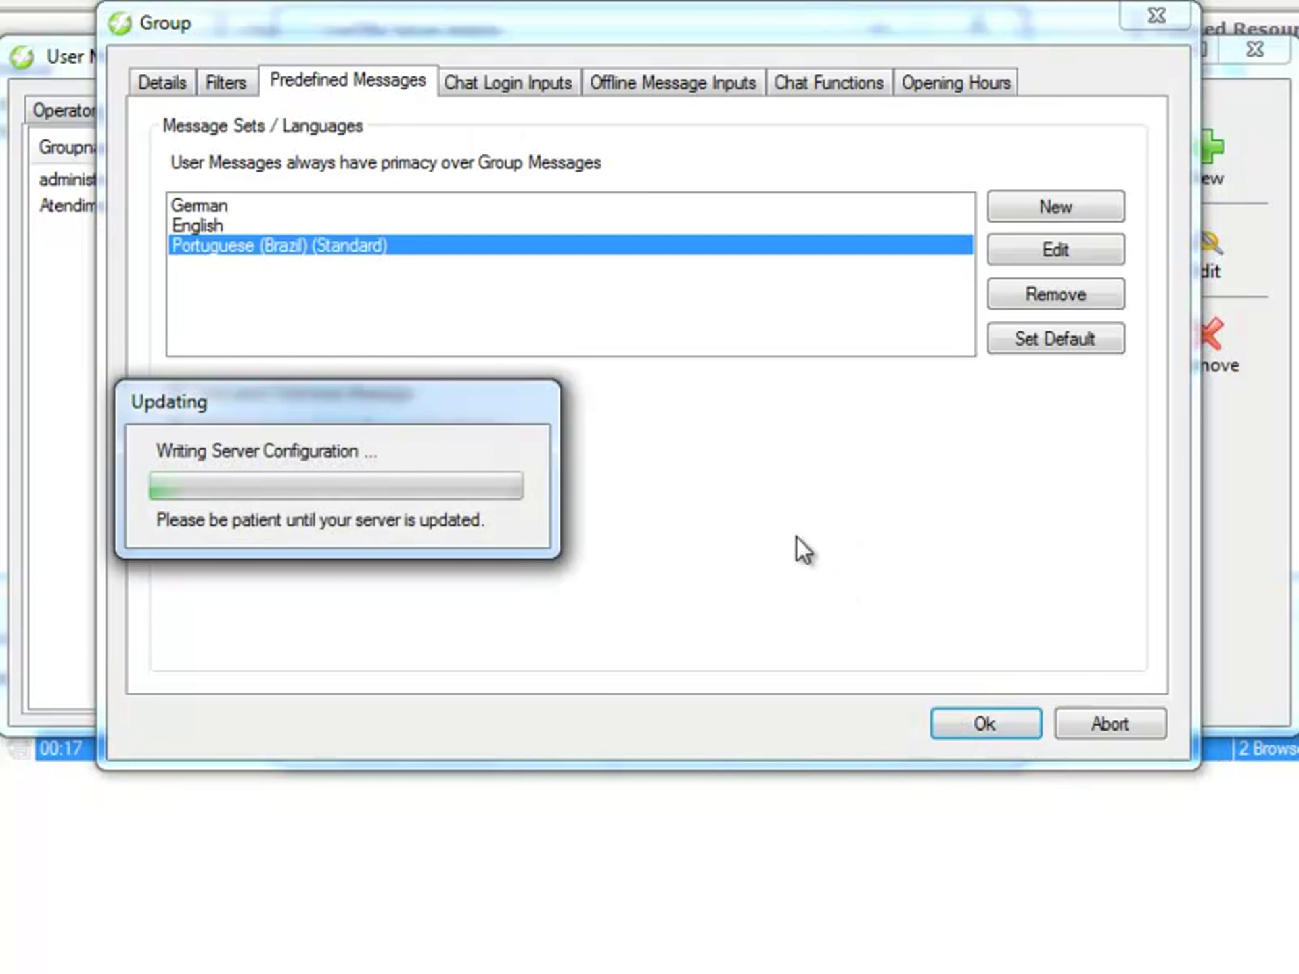
{"action": "left_click", "coordinate": [1257, 50]}
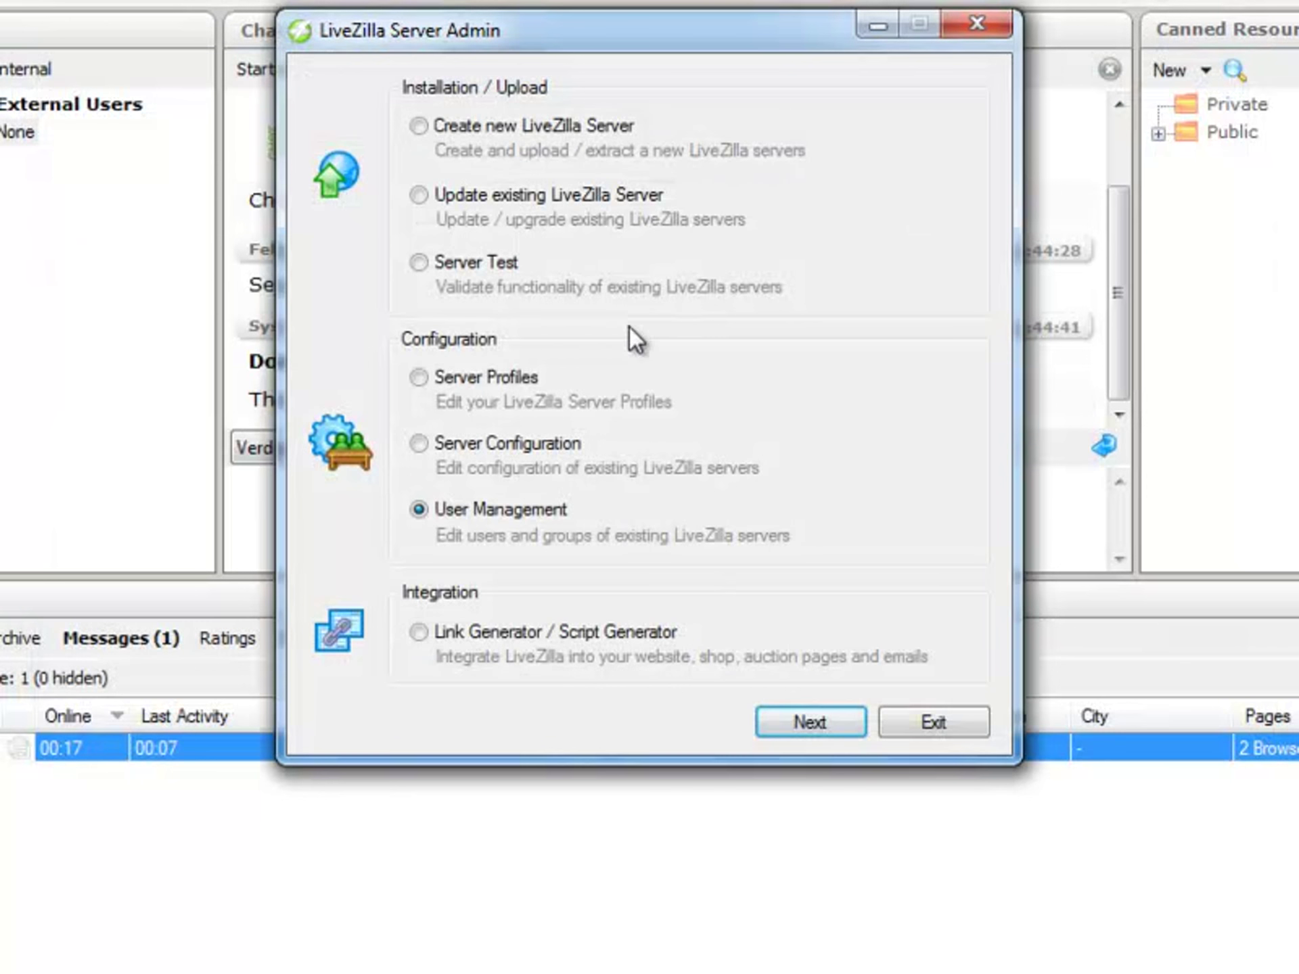
{"action": "left_click", "coordinate": [879, 27]}
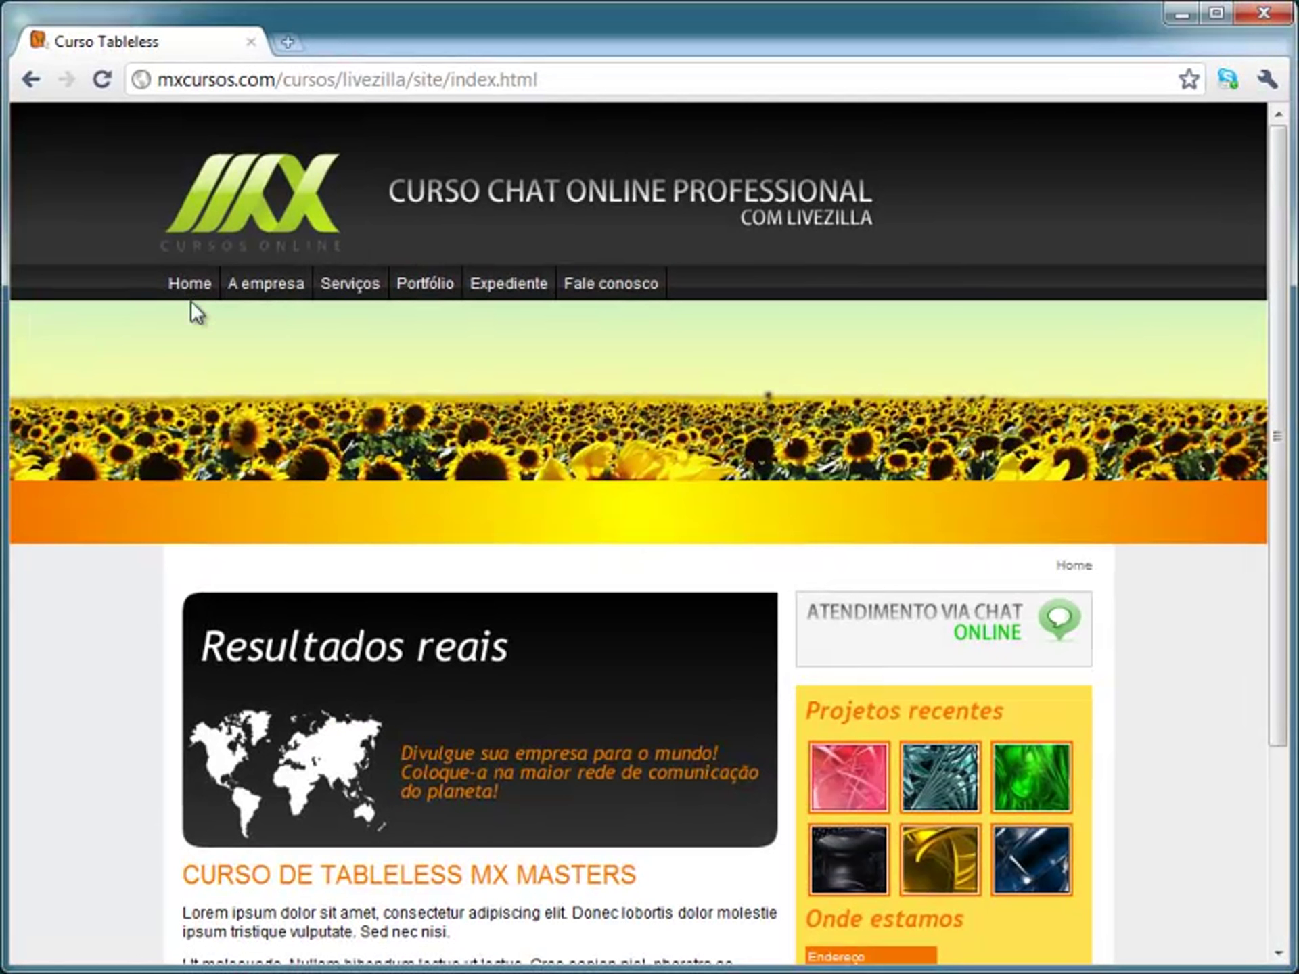
- Reload the site's Home page in the browser and start a new visitor chat with the Atendimento department
{"action": "left_click", "coordinate": [191, 288]}
{"action": "left_click", "coordinate": [948, 635]}
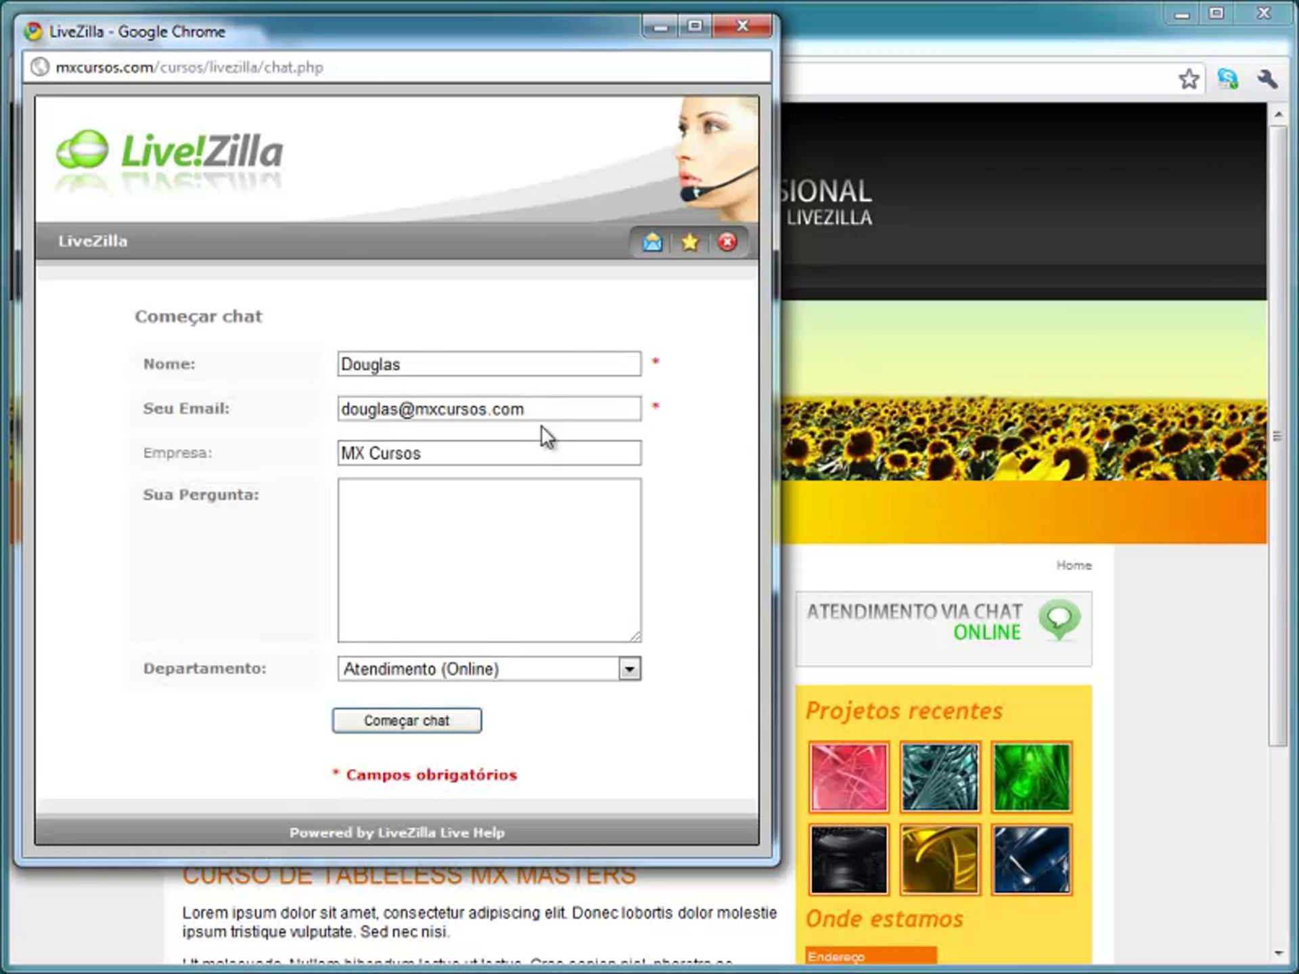
{"action": "left_click", "coordinate": [406, 720]}
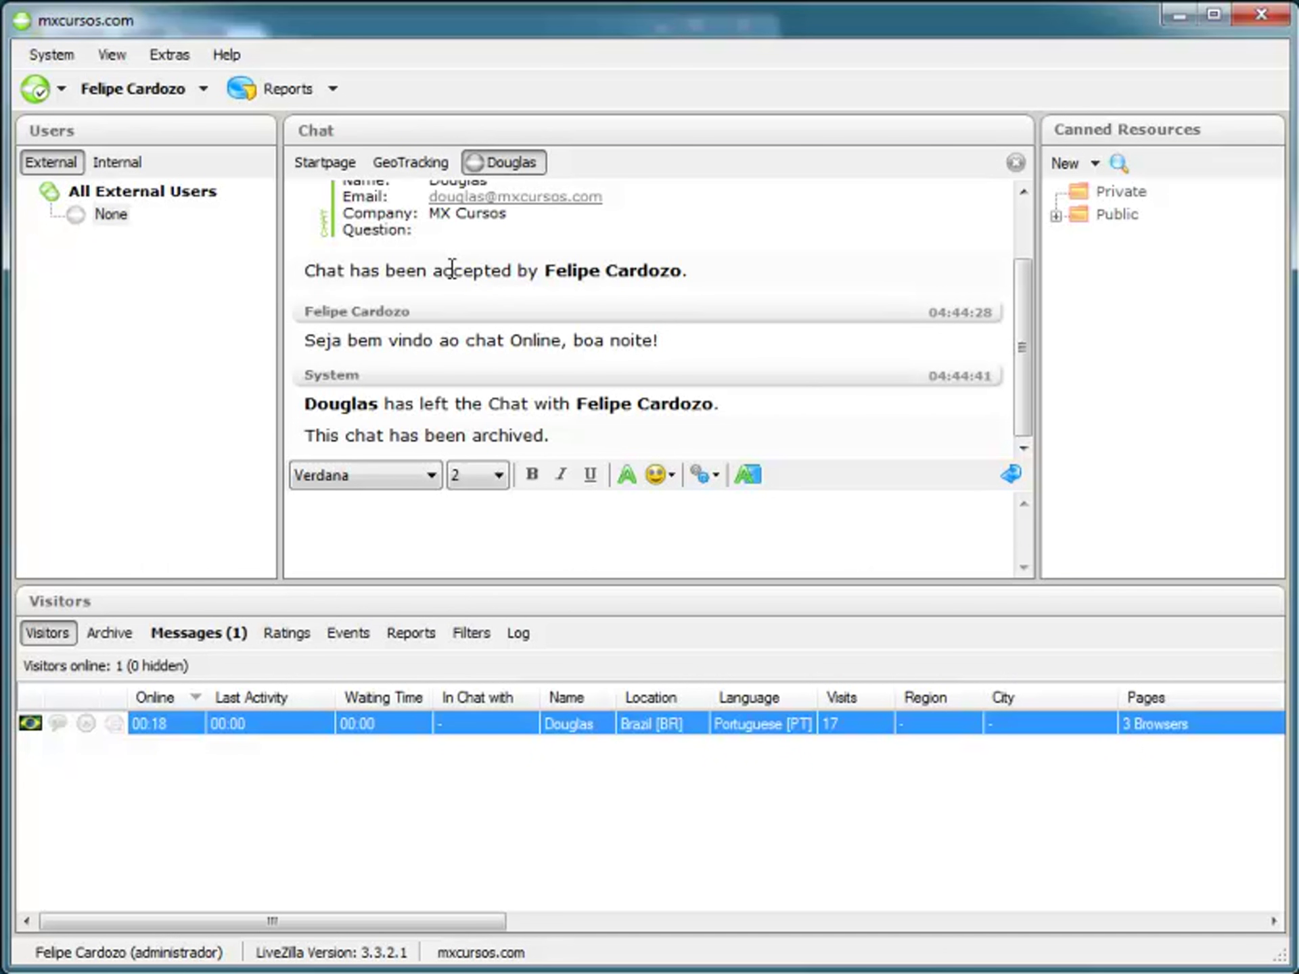
- Switch to the LiveZilla operator client, close the ended chat and accept the visitor's new chat request
{"action": "left_click", "coordinate": [1015, 162]}
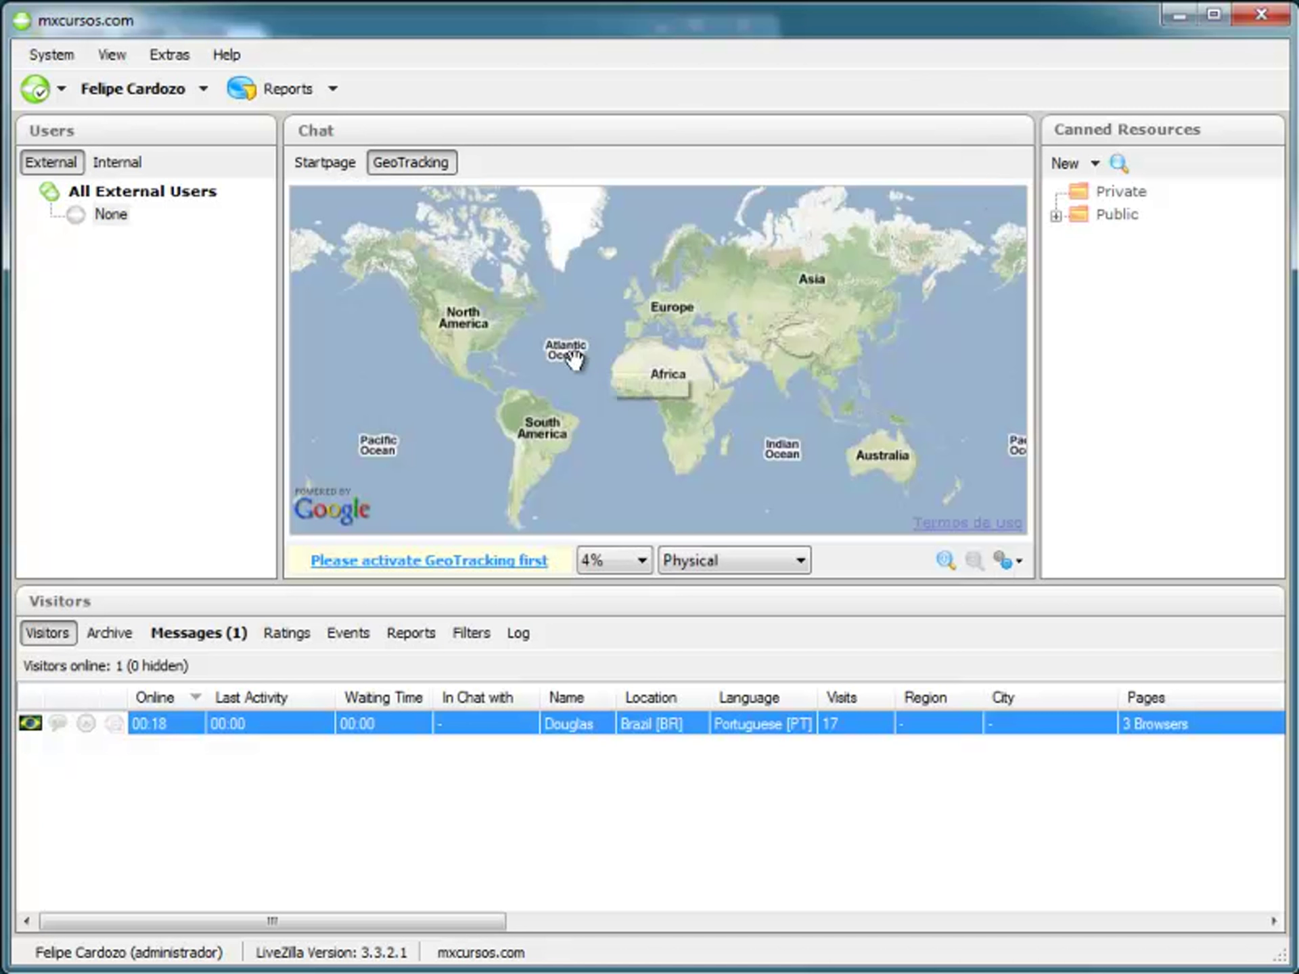
{"action": "left_click", "coordinate": [503, 167]}
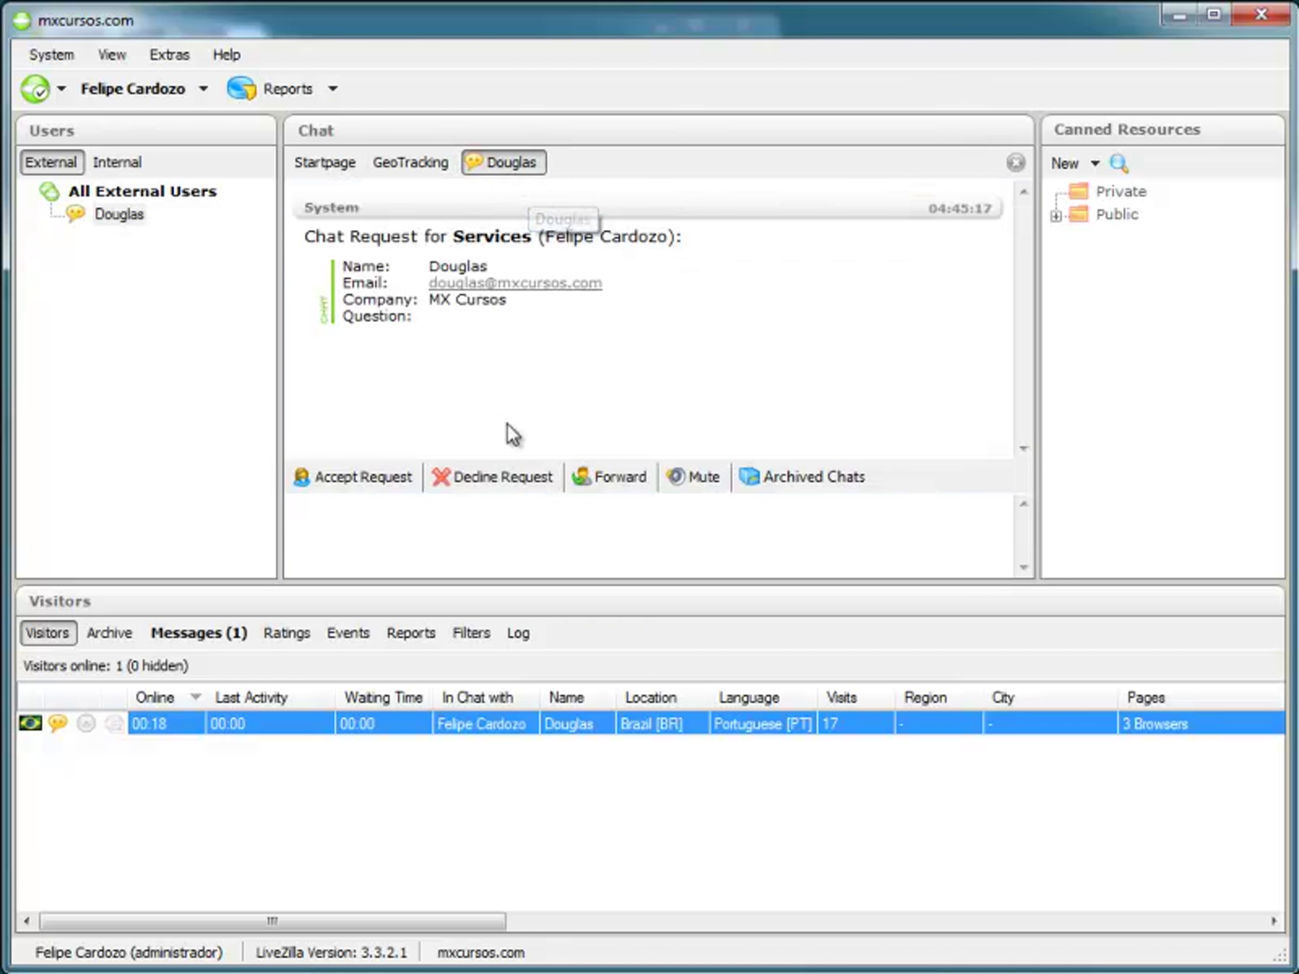
{"action": "left_click", "coordinate": [353, 477]}
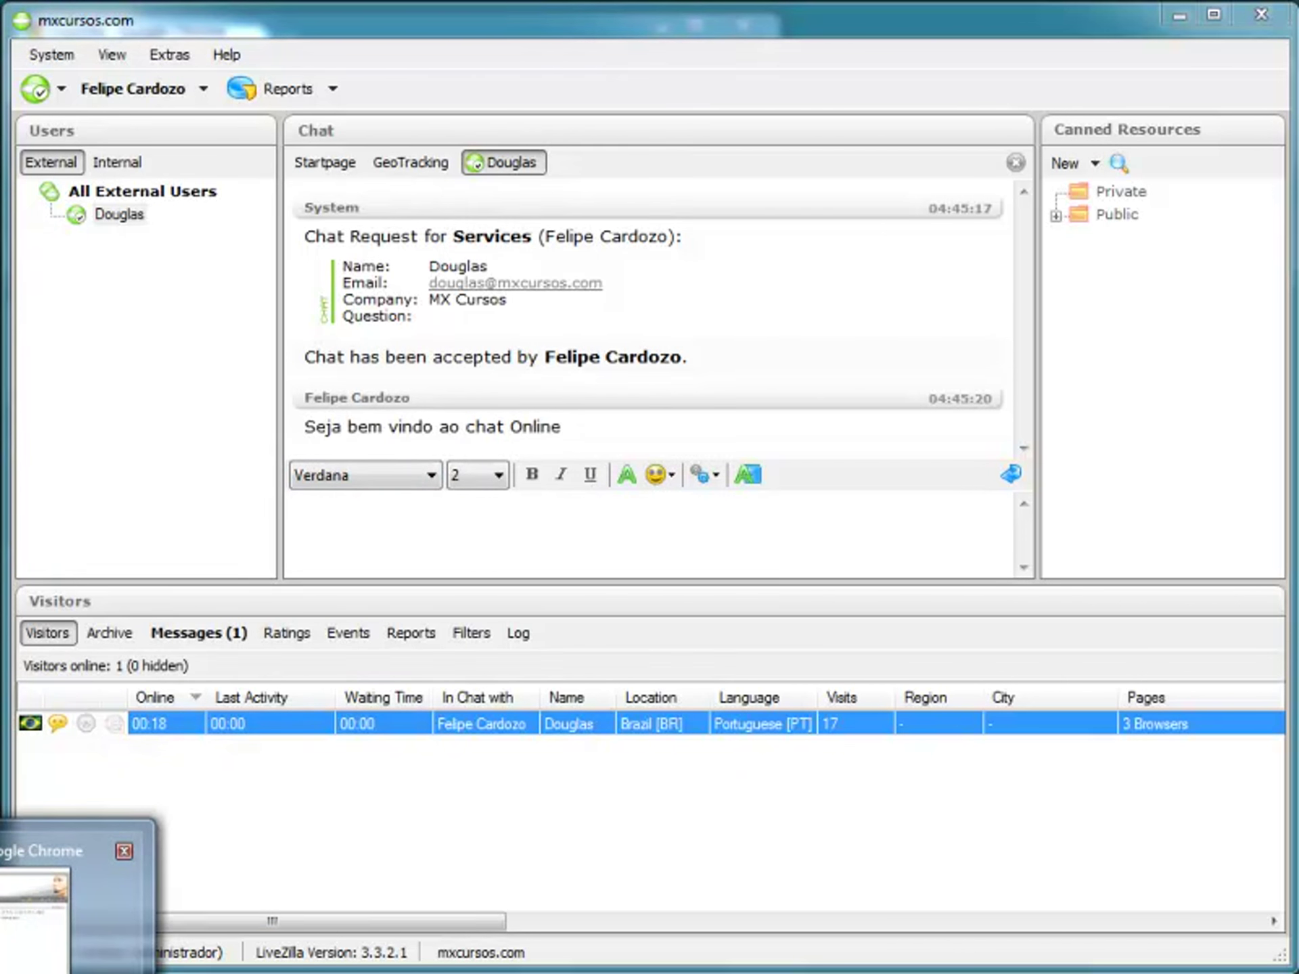
- Check the automatically sent welcome message in both the visitor's chat window and the operator's chat
{"action": "left_click", "coordinate": [74, 948]}
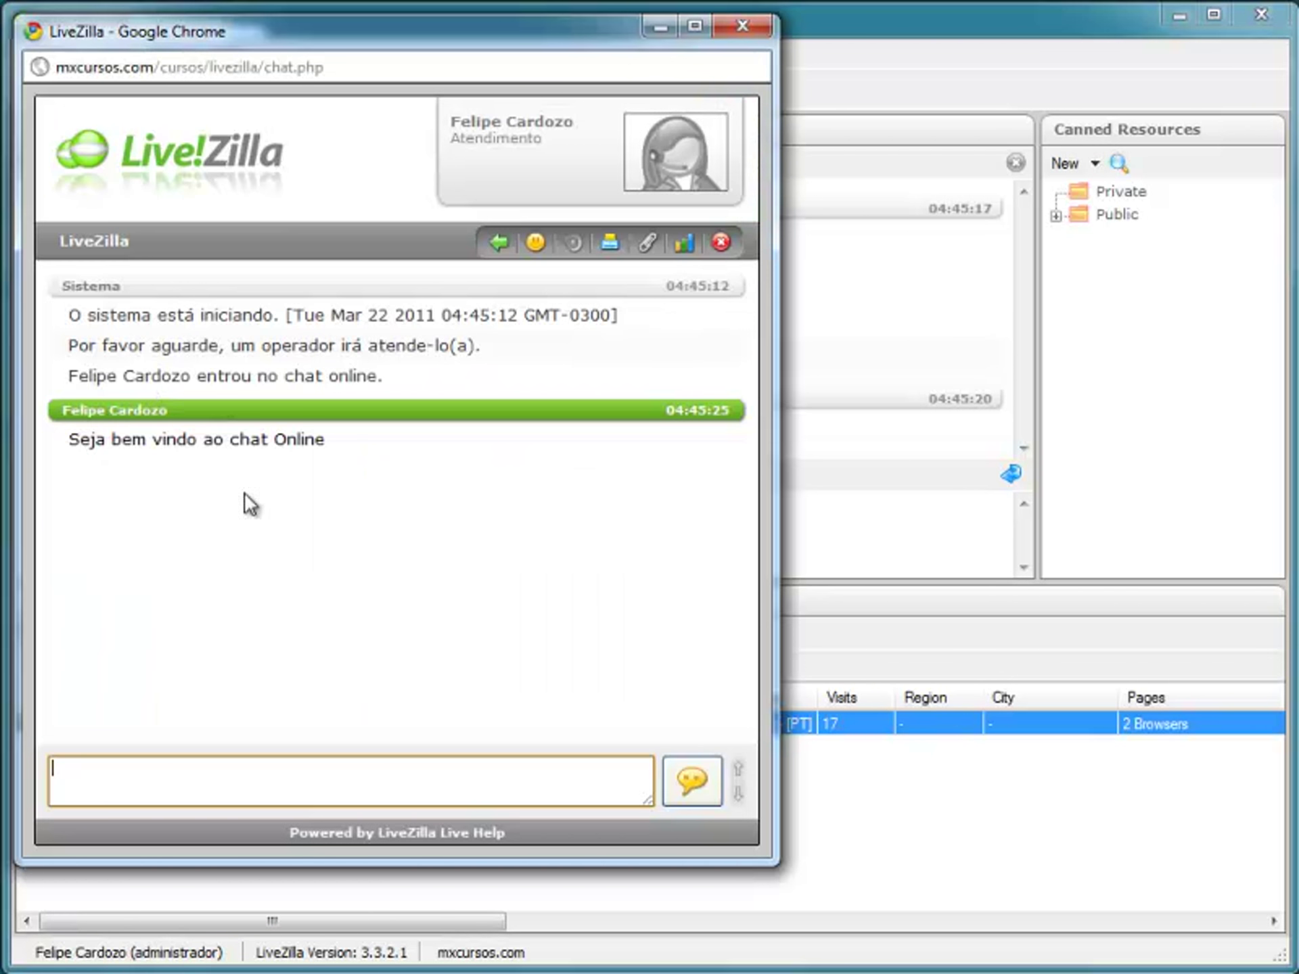
{"action": "mouse_move", "coordinate": [290, 39]}
{"action": "left_mouse_down"}
{"action": "mouse_move", "coordinate": [309, 53]}
{"action": "mouse_move", "coordinate": [304, 42]}
{"action": "left_mouse_up"}
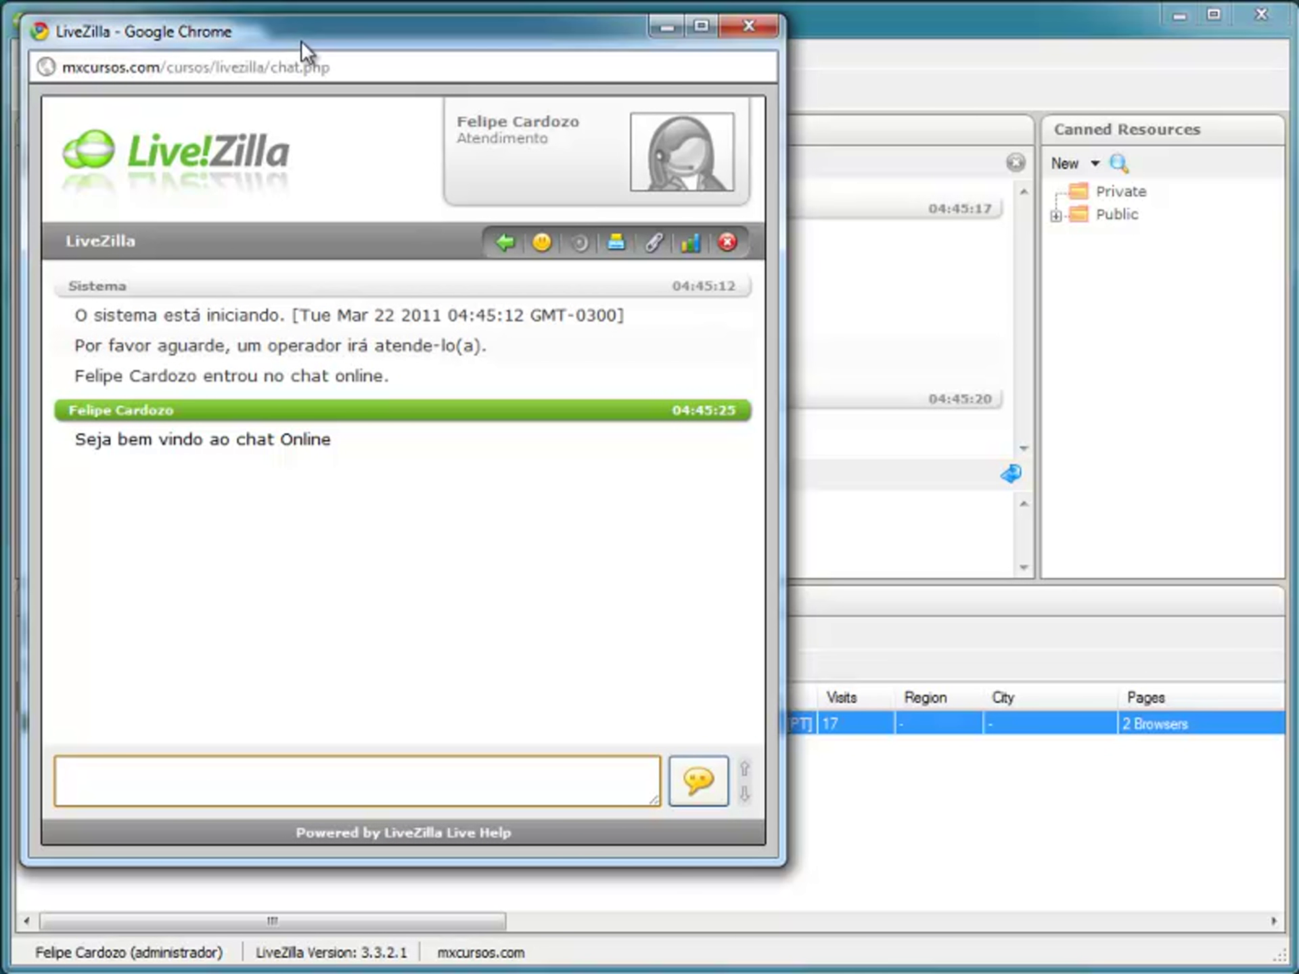
{"action": "left_click", "coordinate": [854, 567]}
{"action": "left_click_drag", "start_coordinate": [575, 431], "coordinate": [305, 429]}
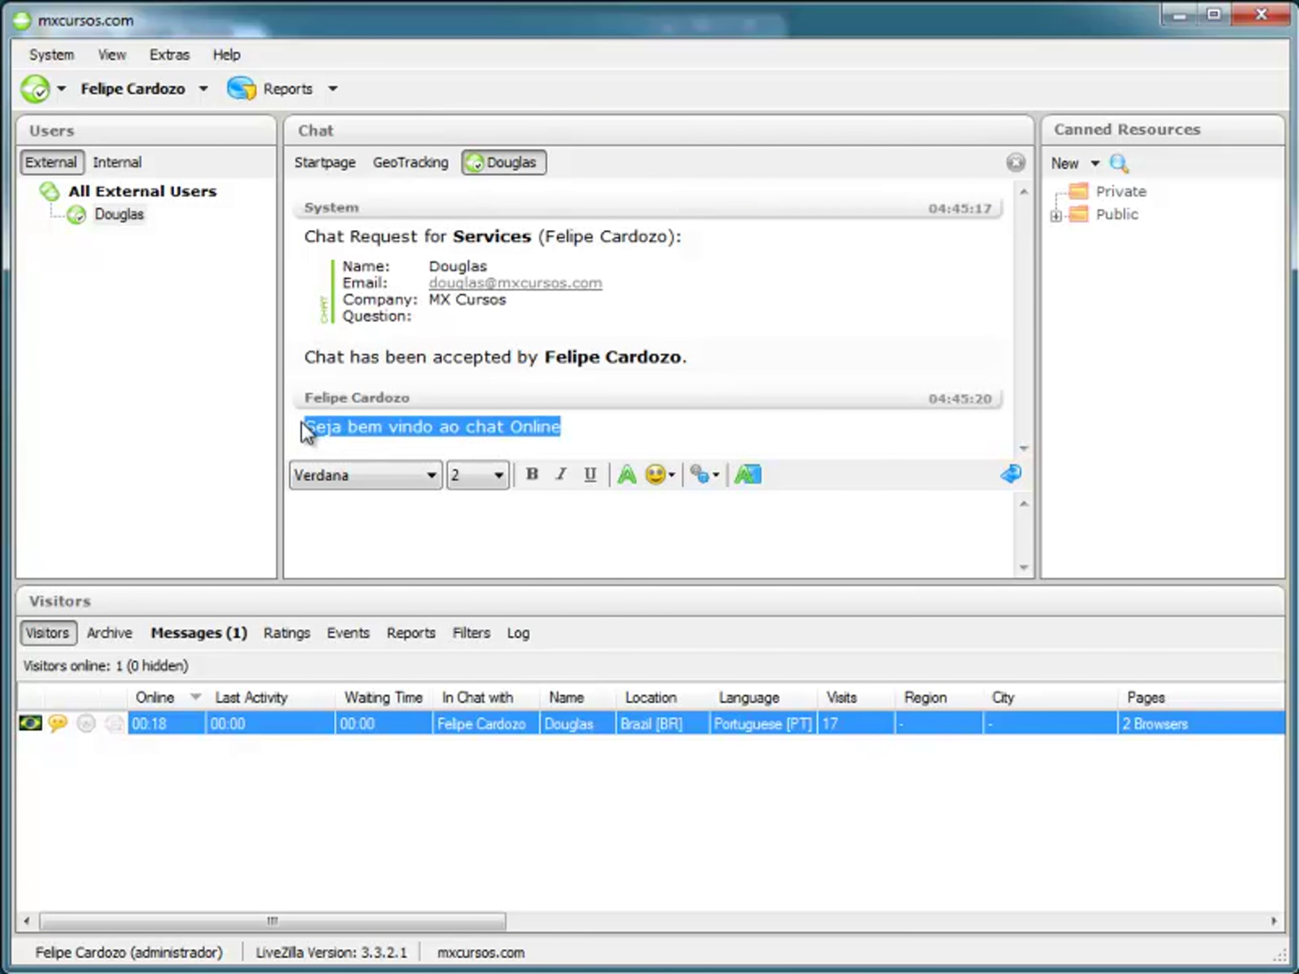
{"action": "left_click", "coordinate": [569, 427]}
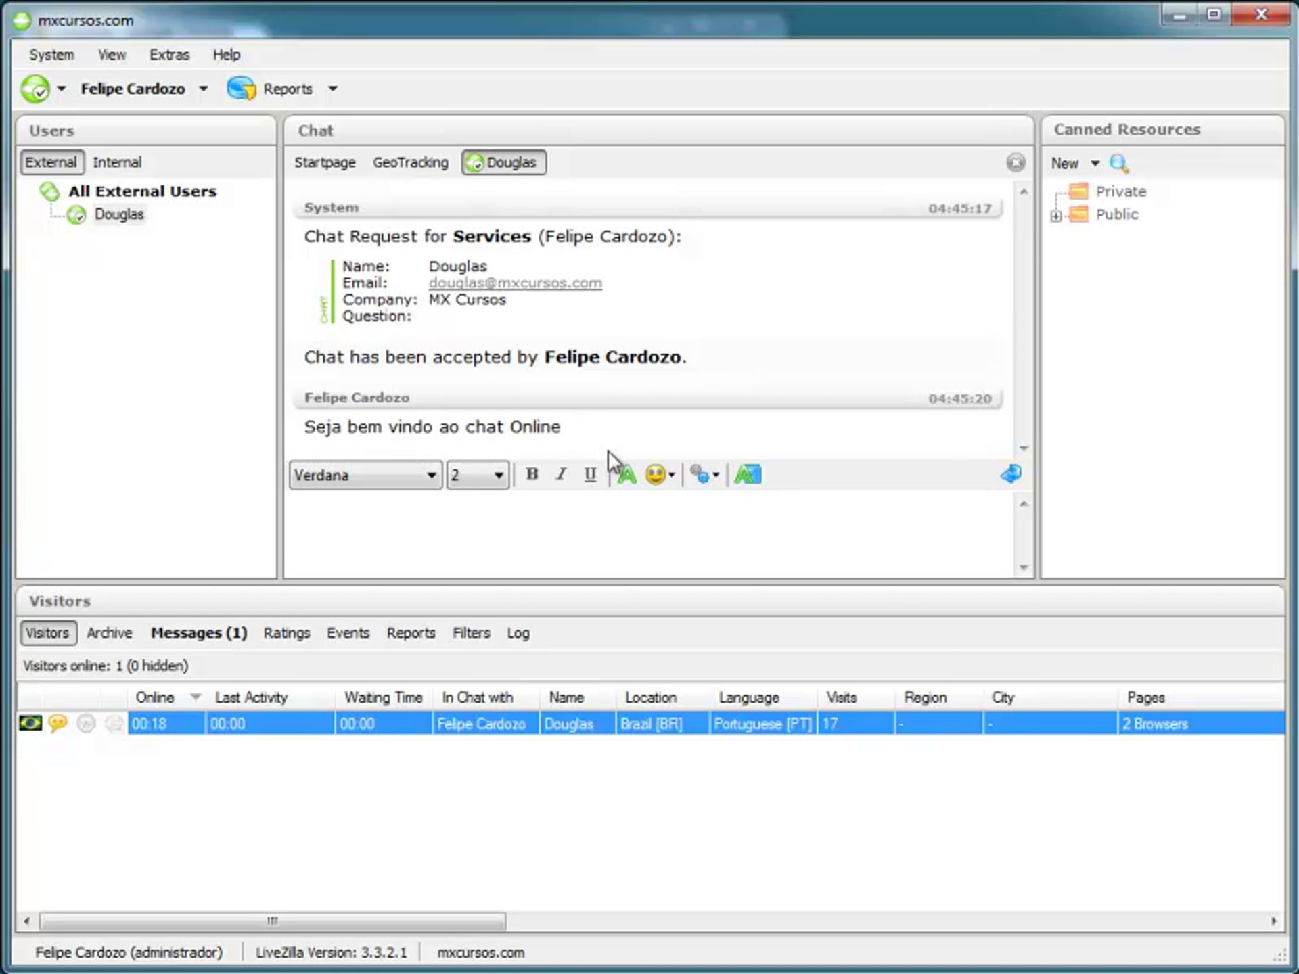
{"action": "triple_click", "coordinate": [298, 448]}
{"action": "left_click", "coordinate": [406, 446]}
{"action": "left_click", "coordinate": [72, 913]}
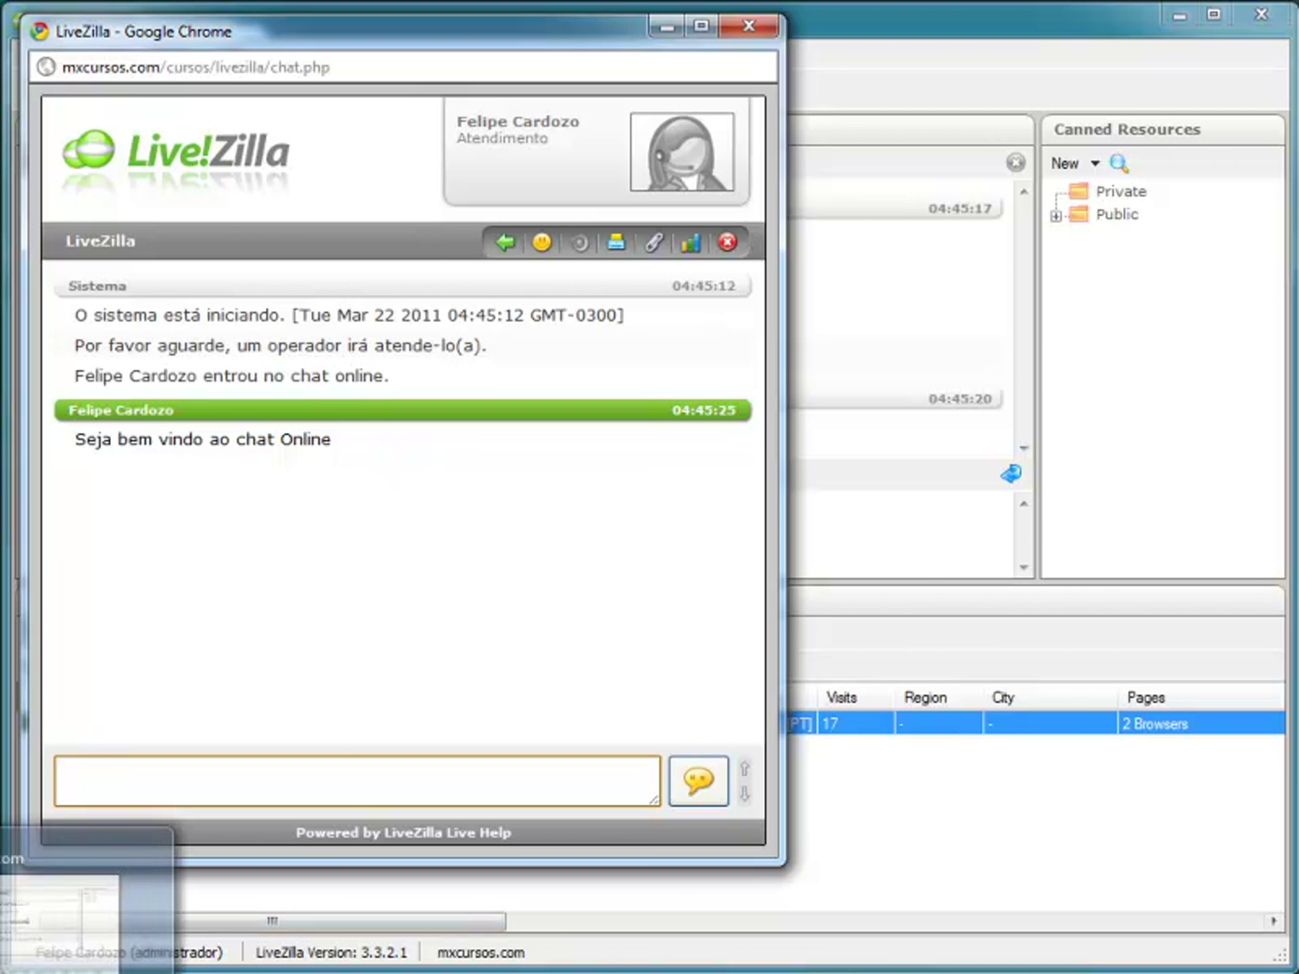
- Reopen the Atendimento group's predefined messages through User Management in LiveZilla Server Admin
{"action": "left_click", "coordinate": [86, 973]}
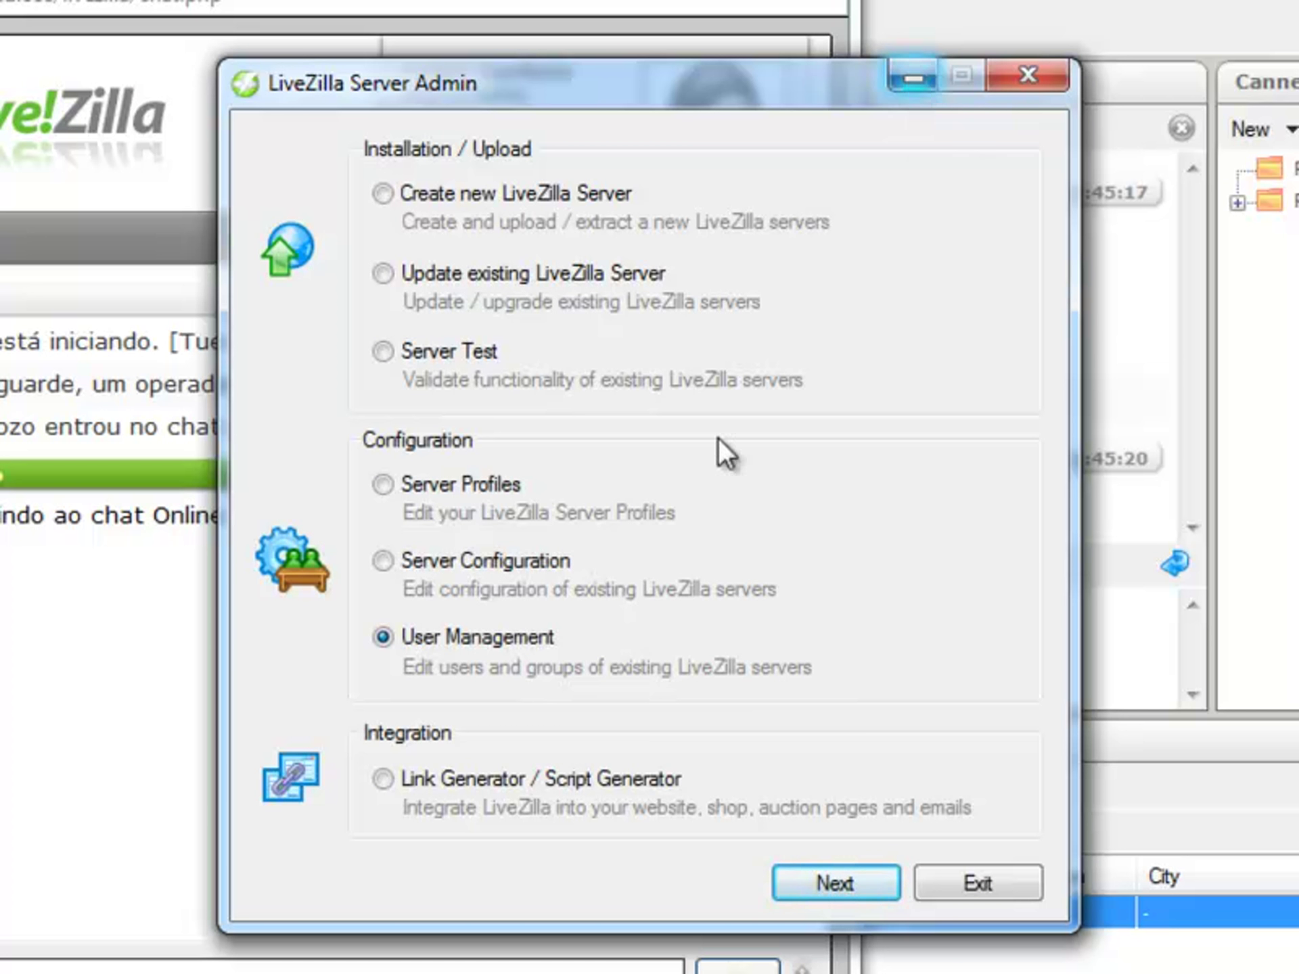
{"action": "left_click", "coordinate": [822, 882]}
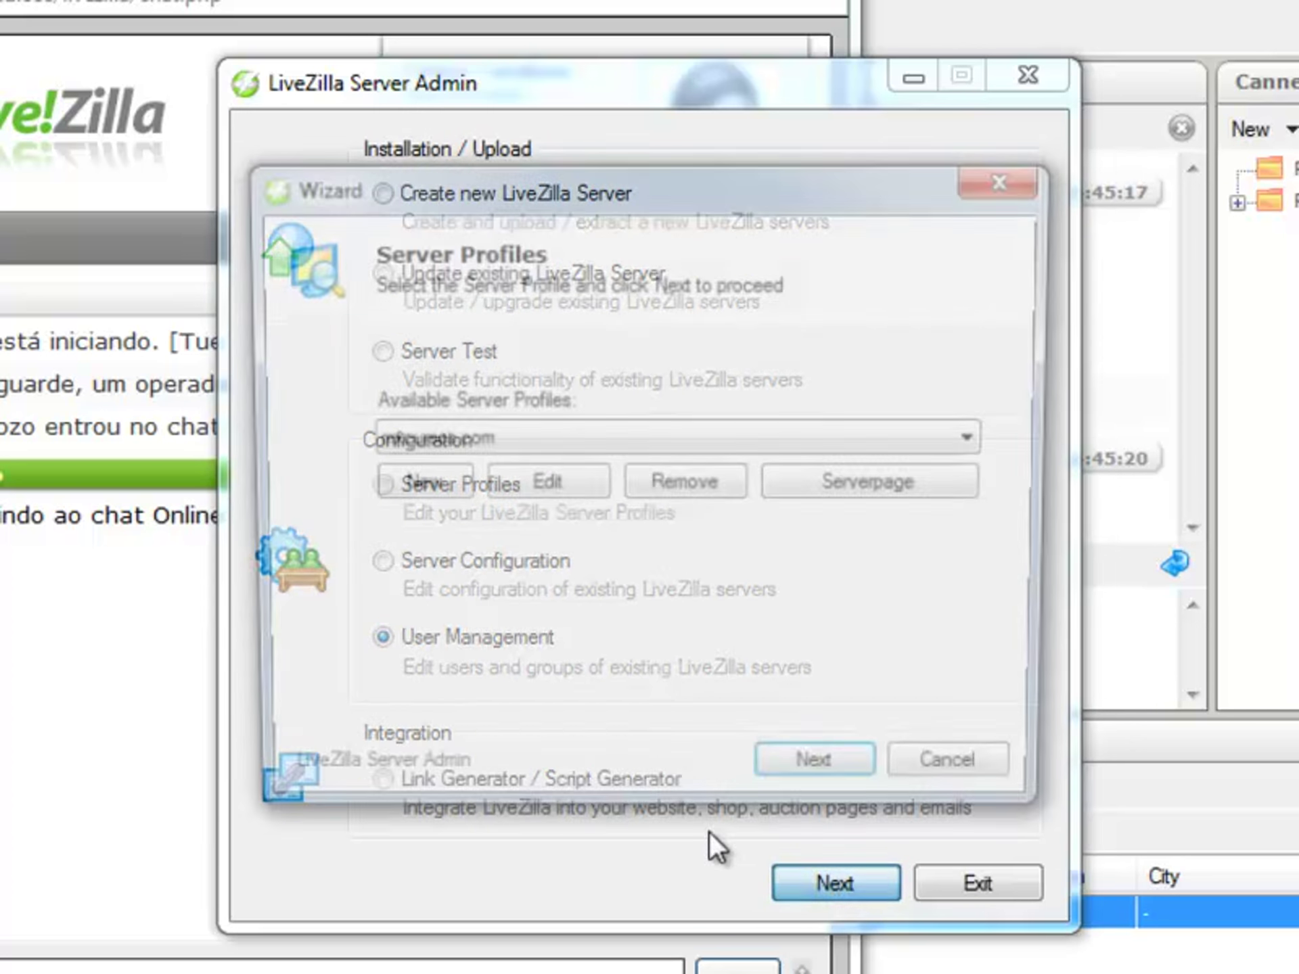
{"action": "left_click", "coordinate": [800, 778]}
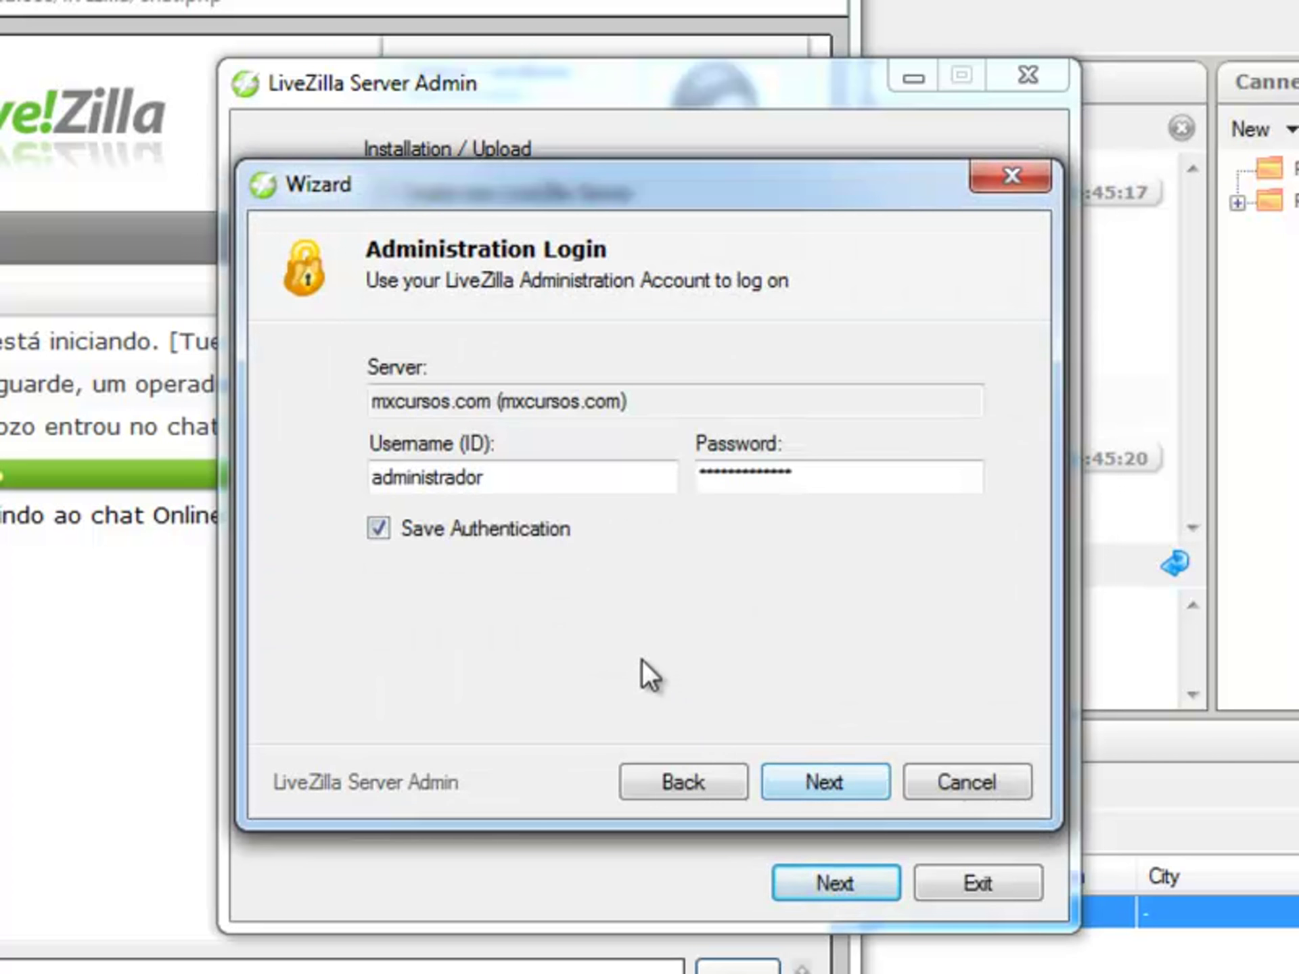
{"action": "left_click", "coordinate": [829, 778]}
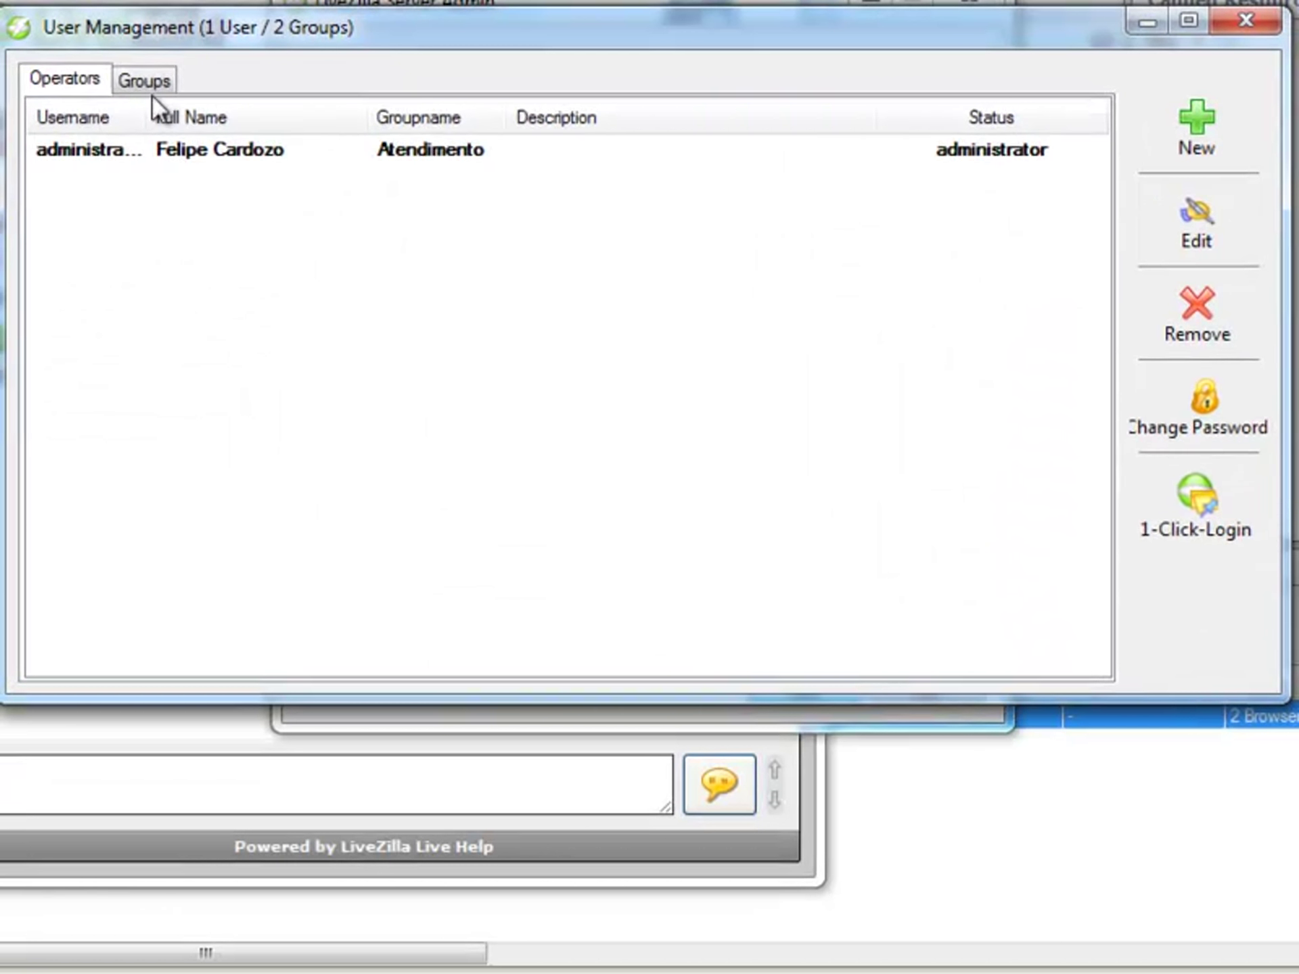
{"action": "left_click", "coordinate": [147, 80]}
{"action": "left_click", "coordinate": [140, 176]}
{"action": "double_click", "coordinate": [140, 176]}
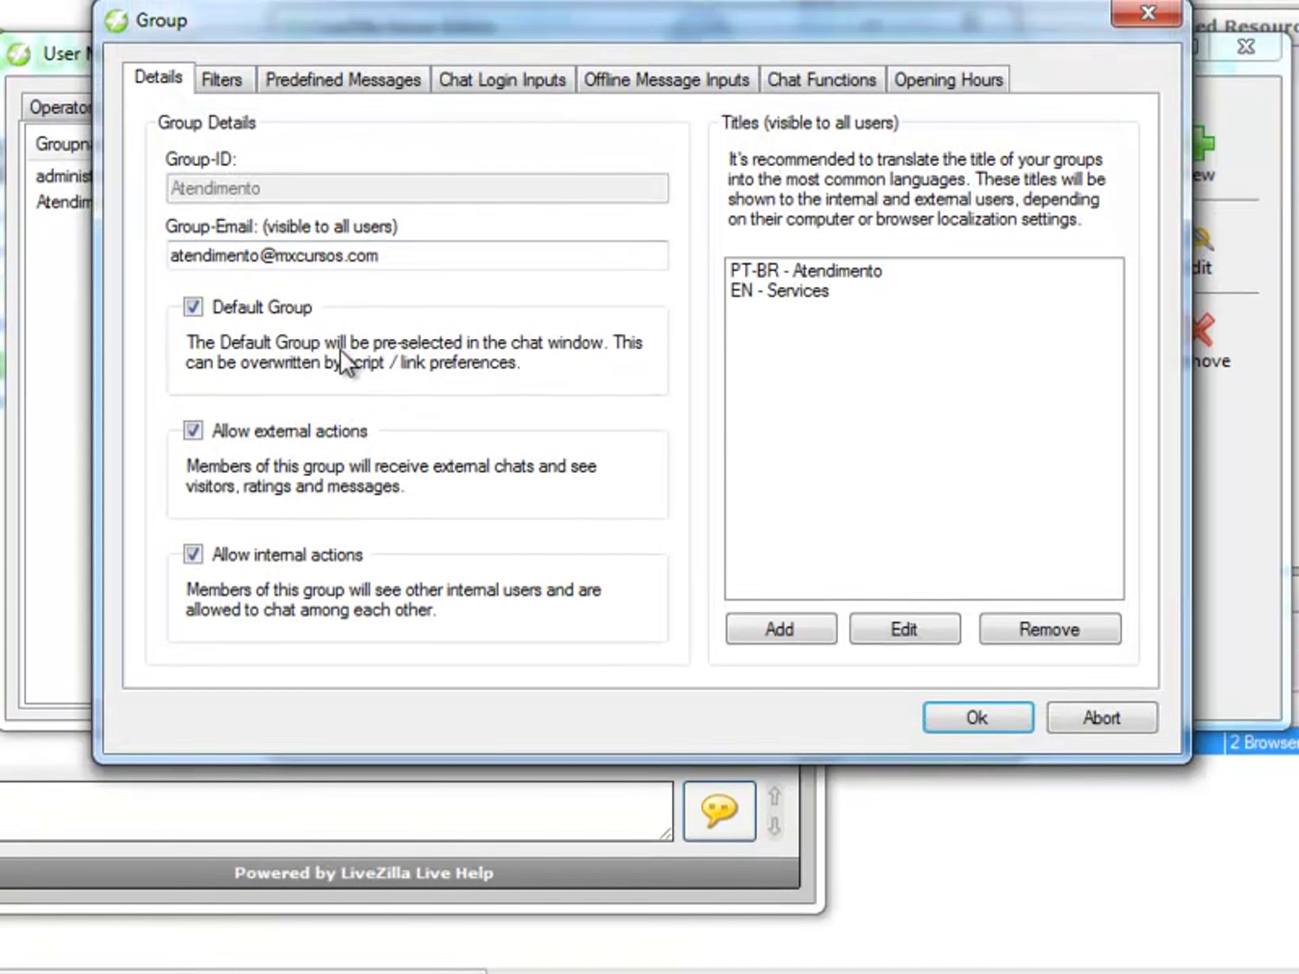
{"action": "left_click", "coordinate": [376, 87]}
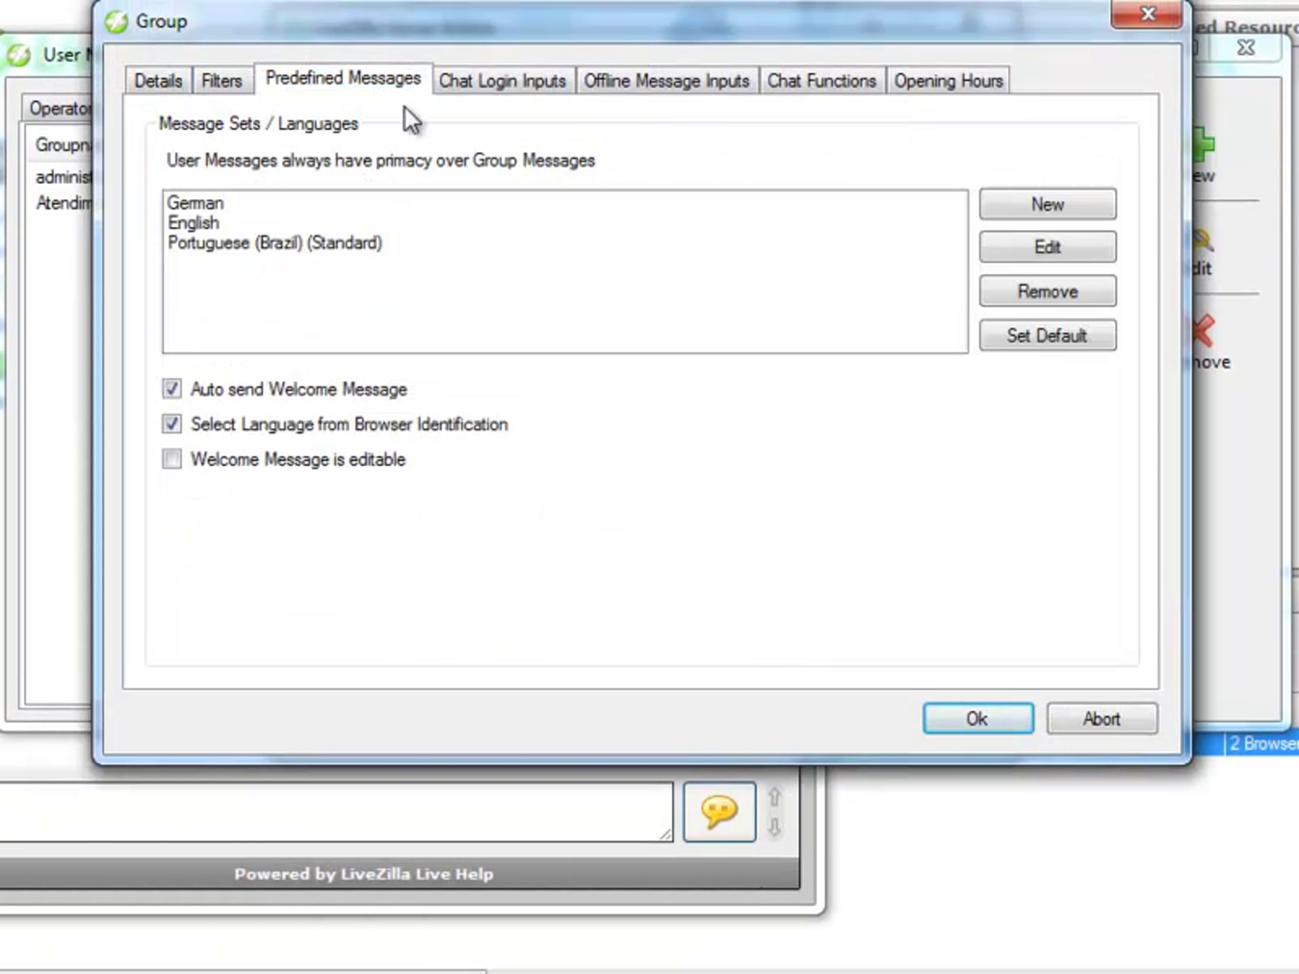
- View the group's English predefined message set and return to the Portuguese (Brazil) entry
{"action": "left_click", "coordinate": [285, 243]}
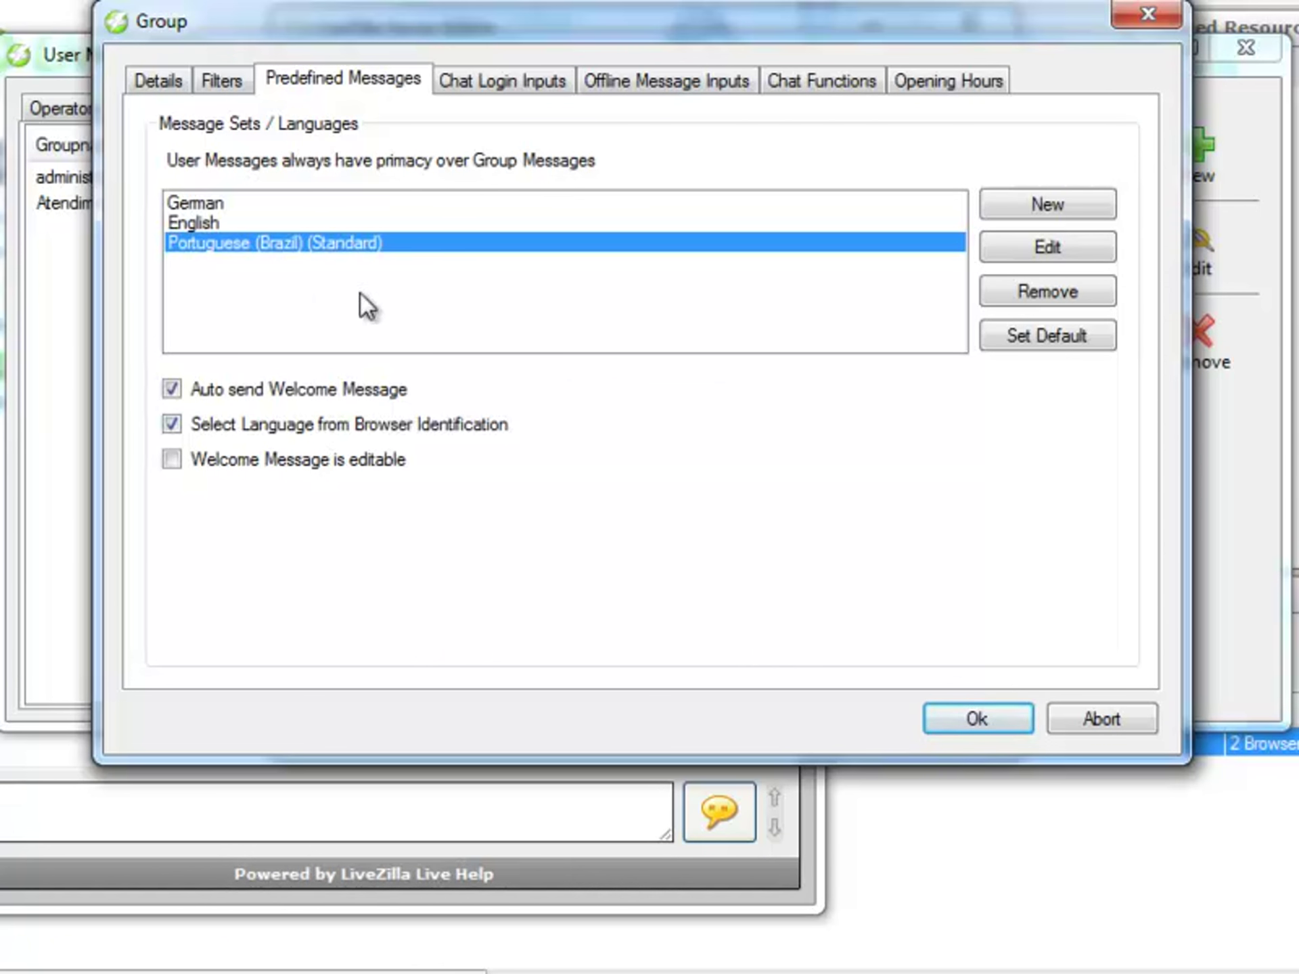
{"action": "left_click", "coordinate": [223, 223]}
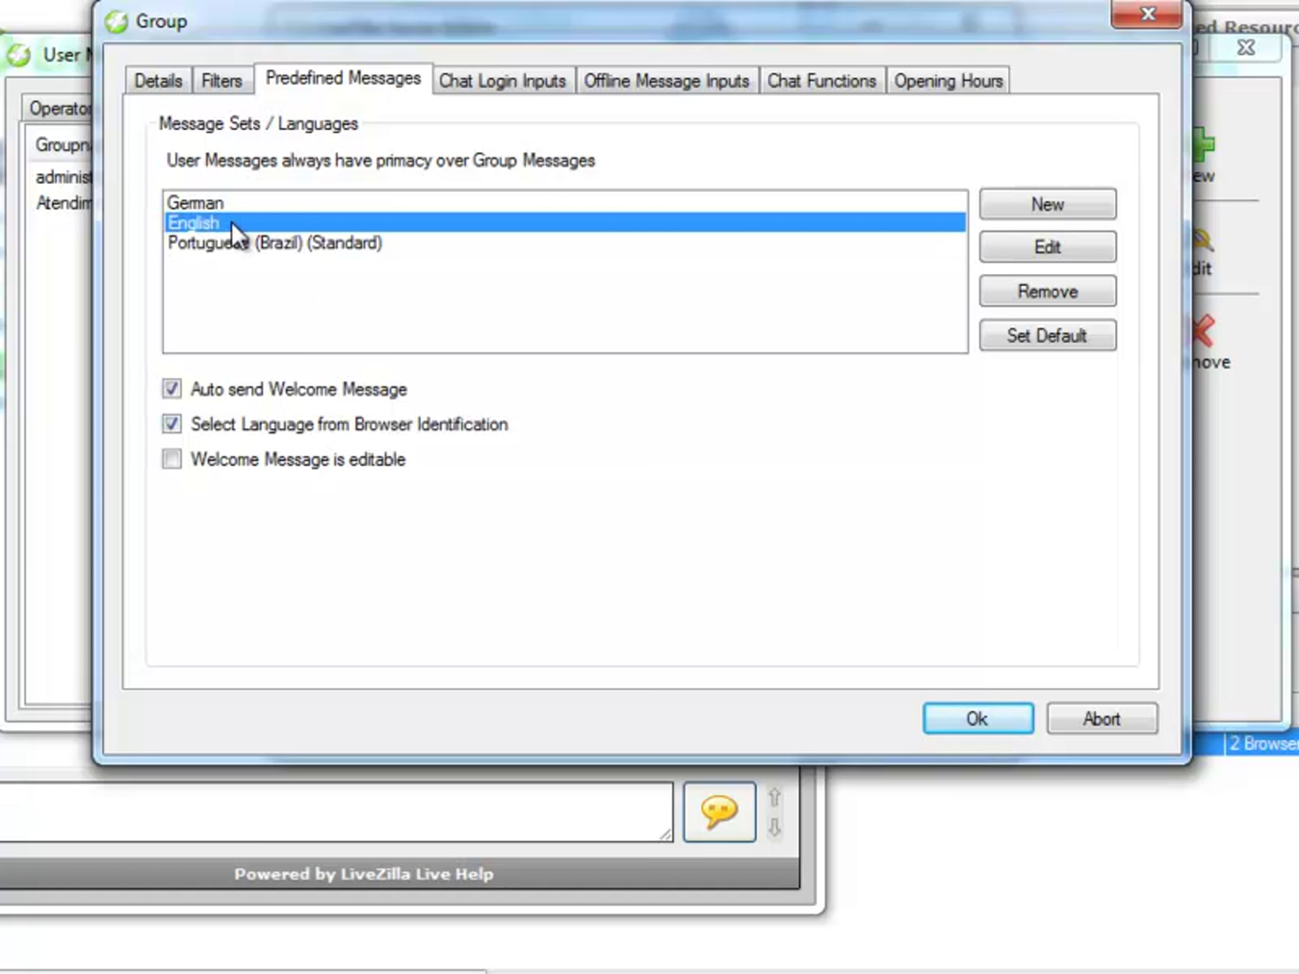
{"action": "double_click", "coordinate": [233, 233]}
{"action": "key", "text": "Escape"}
{"action": "left_click", "coordinate": [319, 248]}
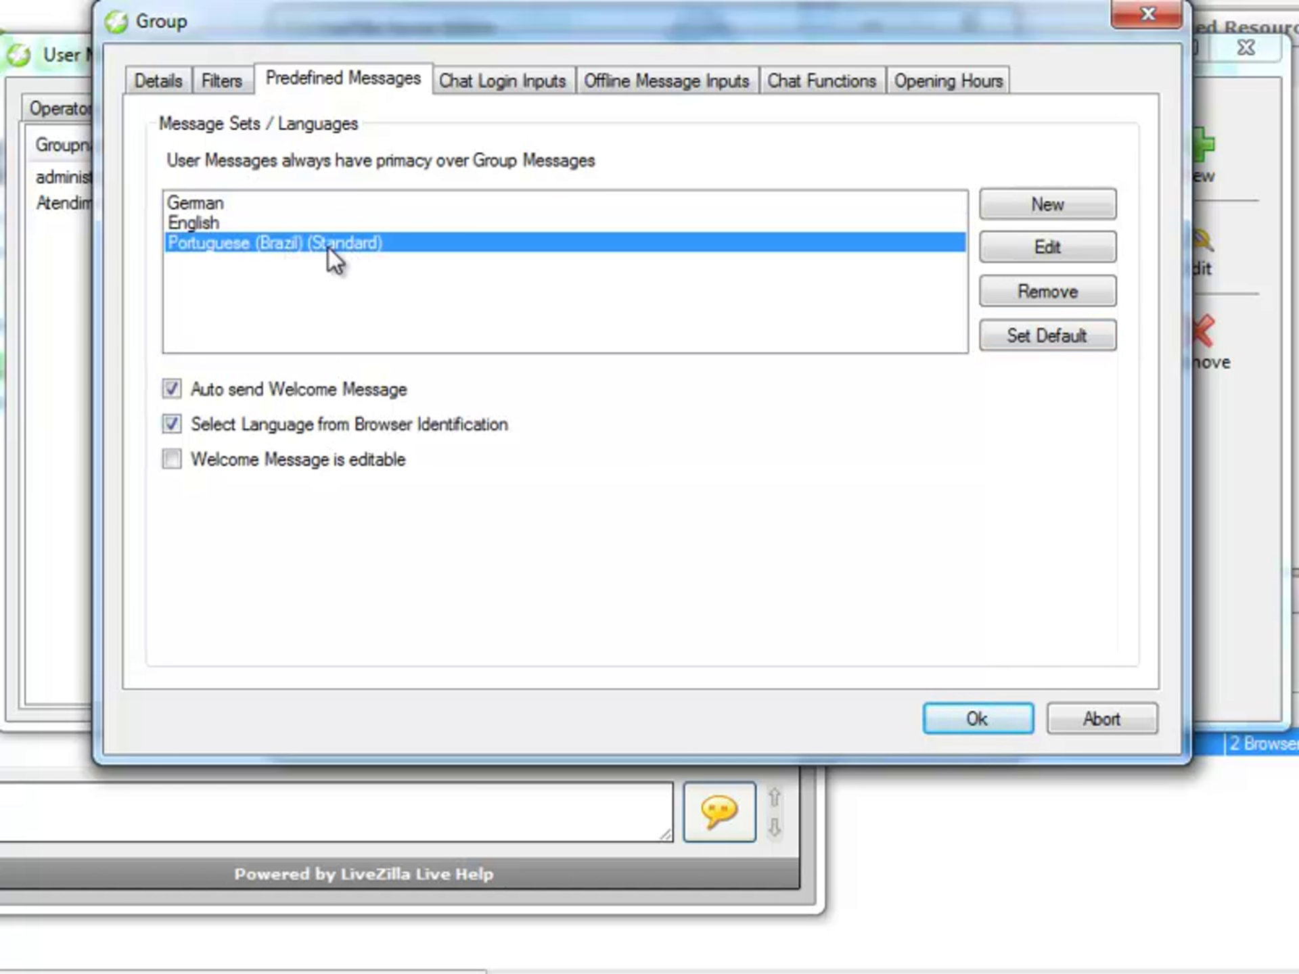
- Replace the Portuguese (Brazil) chat welcome message with "Olá, " followed by the Your Name placeholder
{"action": "double_click", "coordinate": [250, 249]}
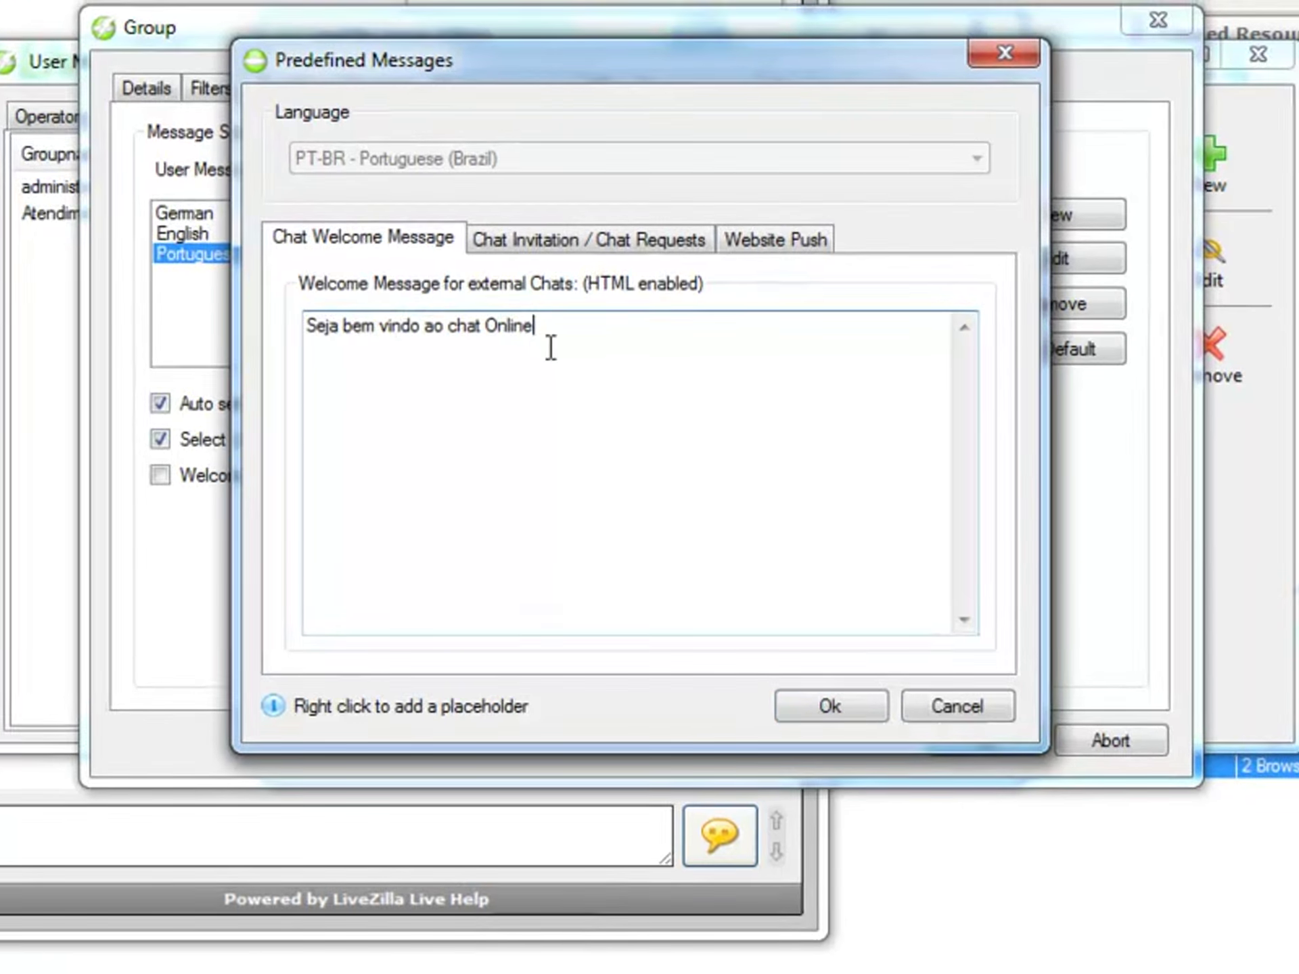
{"action": "left_click_drag", "start_coordinate": [550, 326], "coordinate": [232, 286]}
{"action": "key", "text": "BackSpace"}
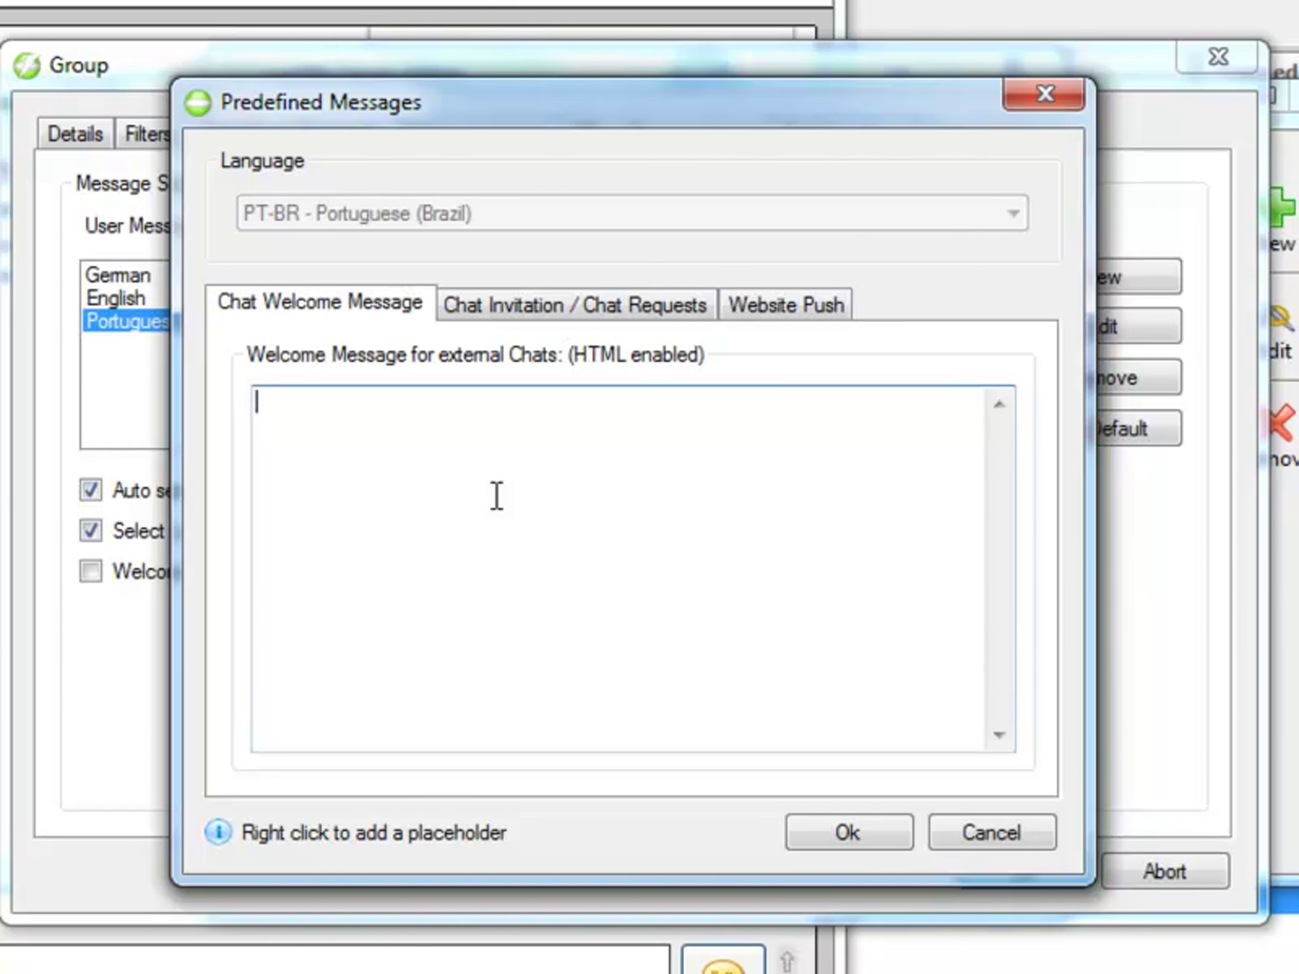
{"action": "type", "text": "Olá"}
{"action": "right_click", "coordinate": [310, 414]}
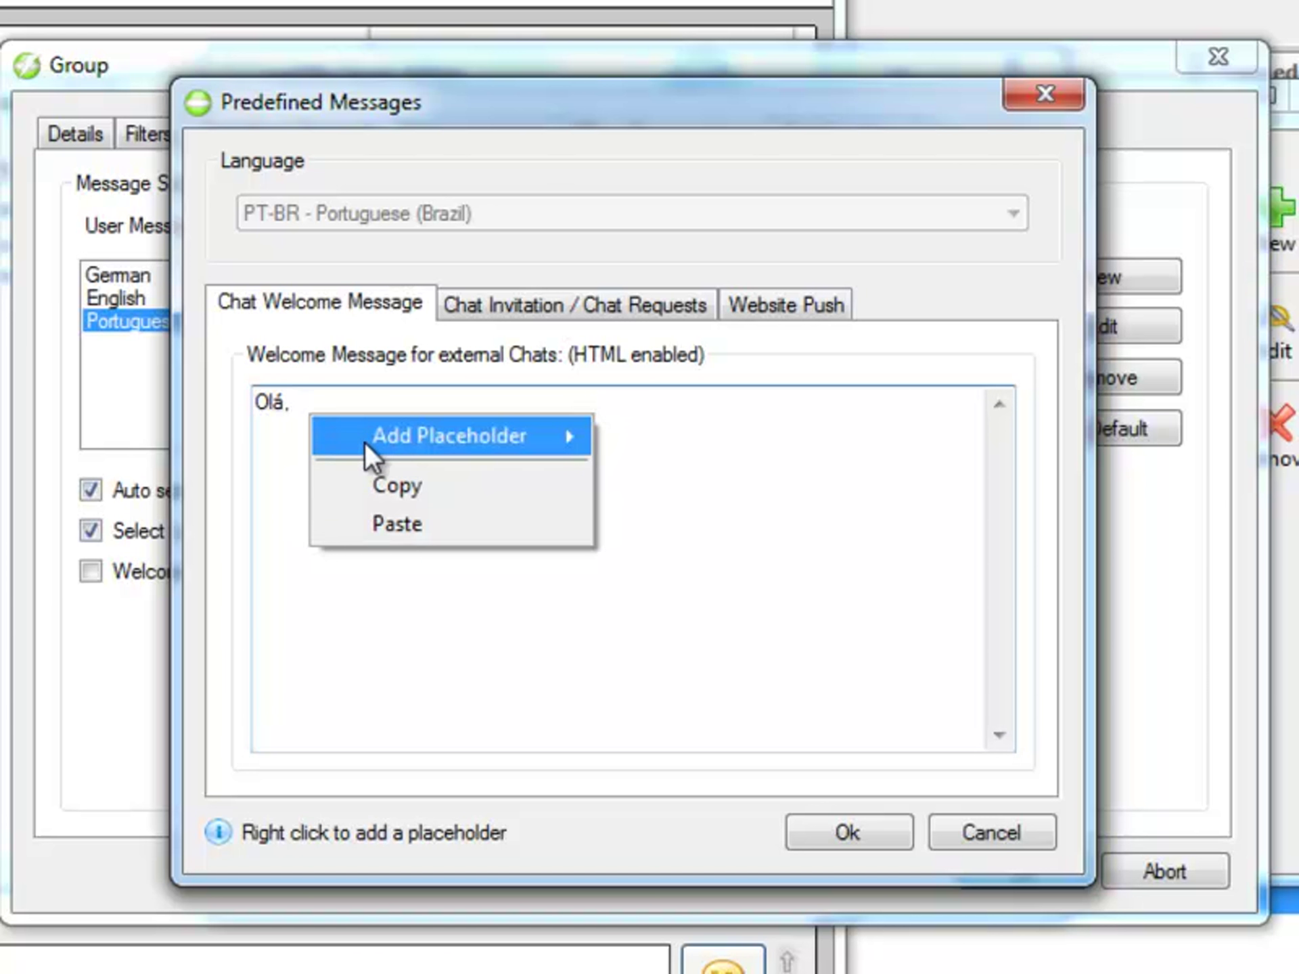
{"action": "mouse_move", "coordinate": [405, 449]}
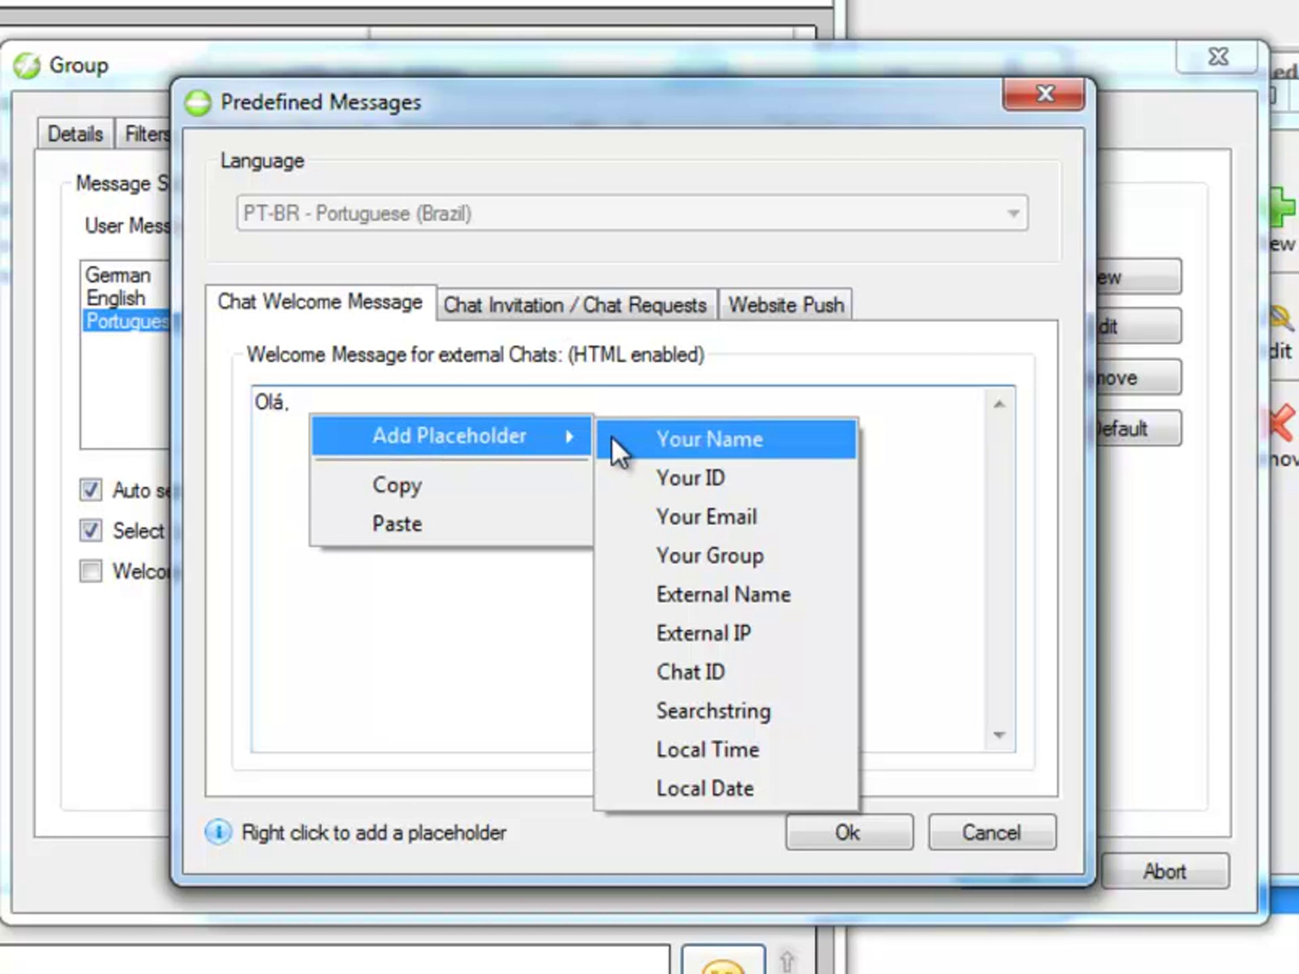
{"action": "left_click", "coordinate": [657, 438]}
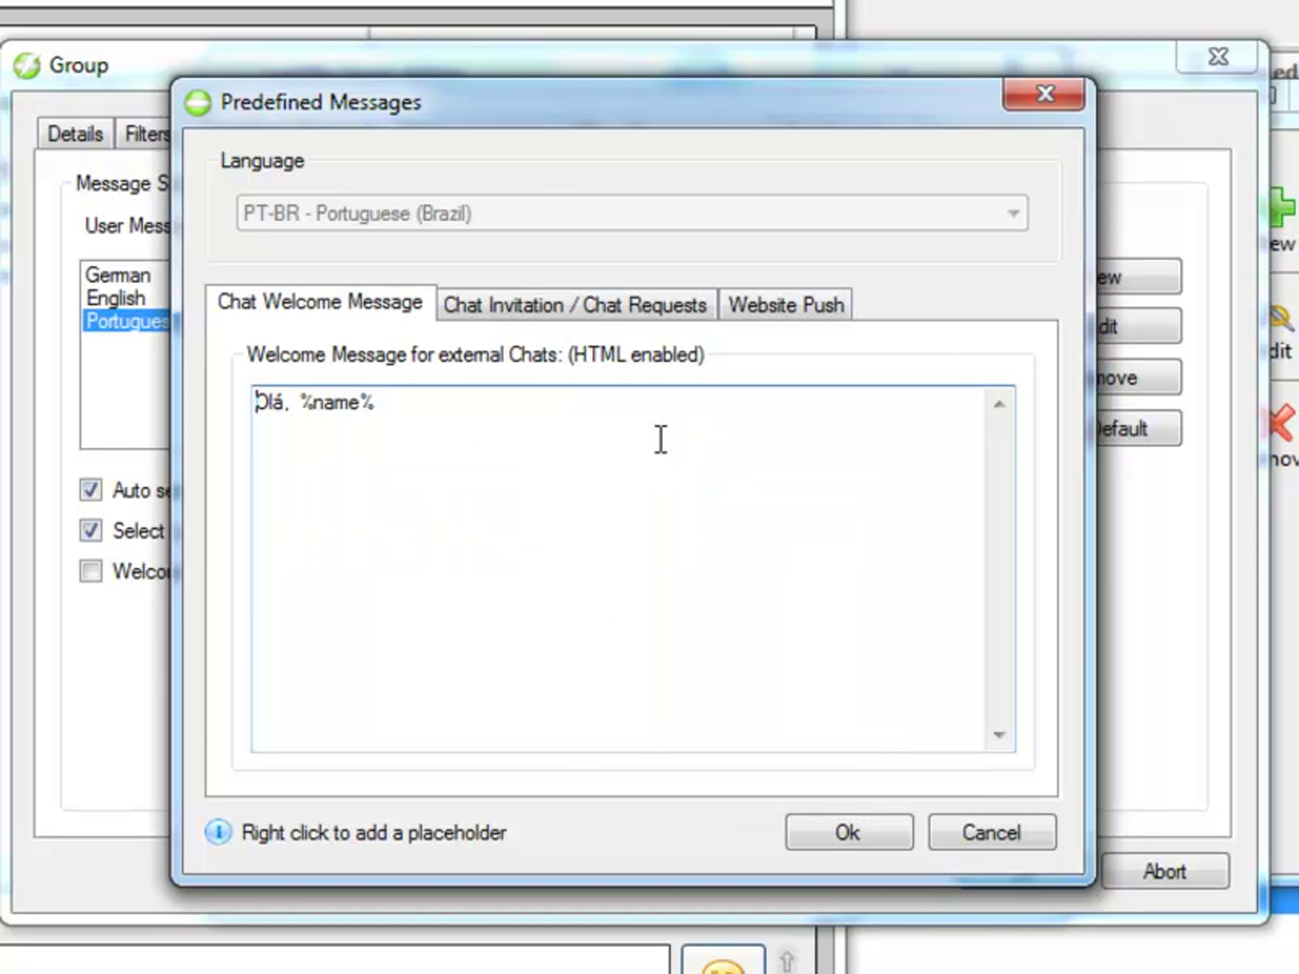
{"action": "left_click", "coordinate": [435, 406]}
{"action": "right_click", "coordinate": [428, 410]}
{"action": "mouse_move", "coordinate": [466, 426]}
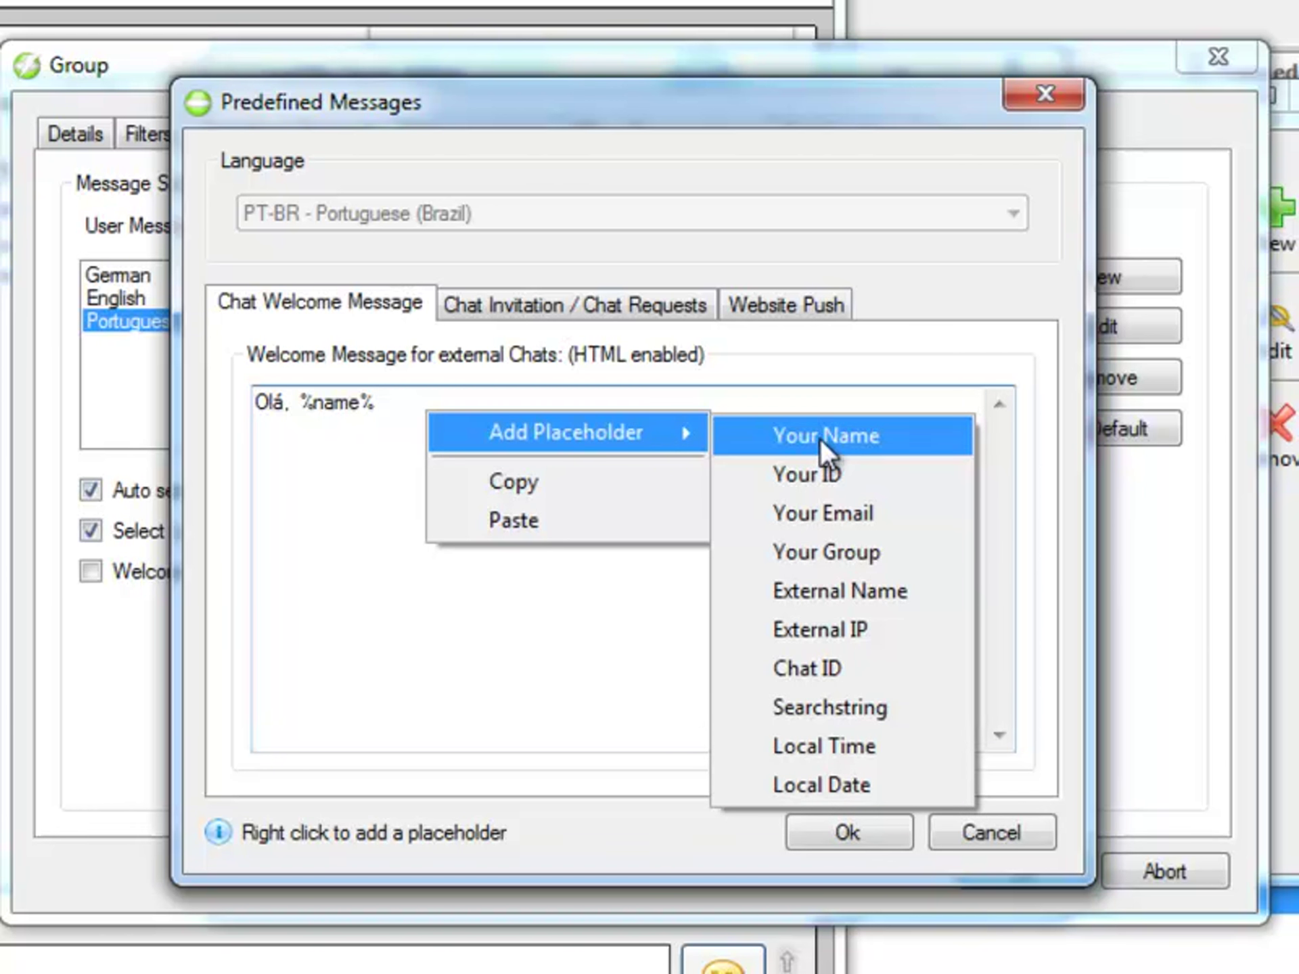
{"action": "left_click", "coordinate": [377, 449]}
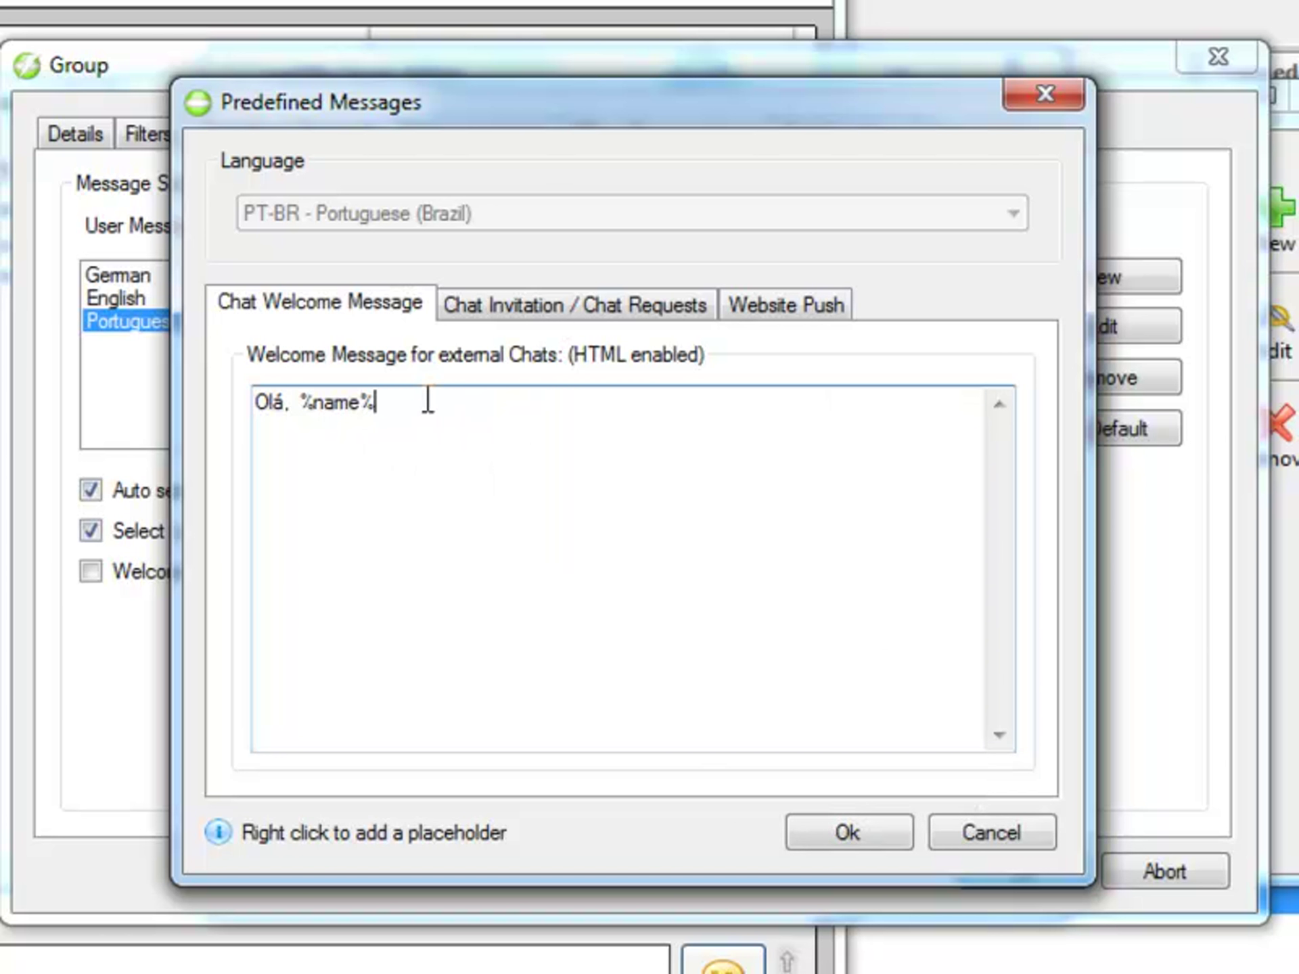
- Continue the welcome message after the name placeholder with ", seja bem vindo ao nosso chat!"
{"action": "type", "text": "Um"}
{"action": "key", "text": "BackSpace"}
{"action": "key", "text": "BackSpace"}
{"action": "type", "text": ", seja bem vindo ao nosso chat!"}
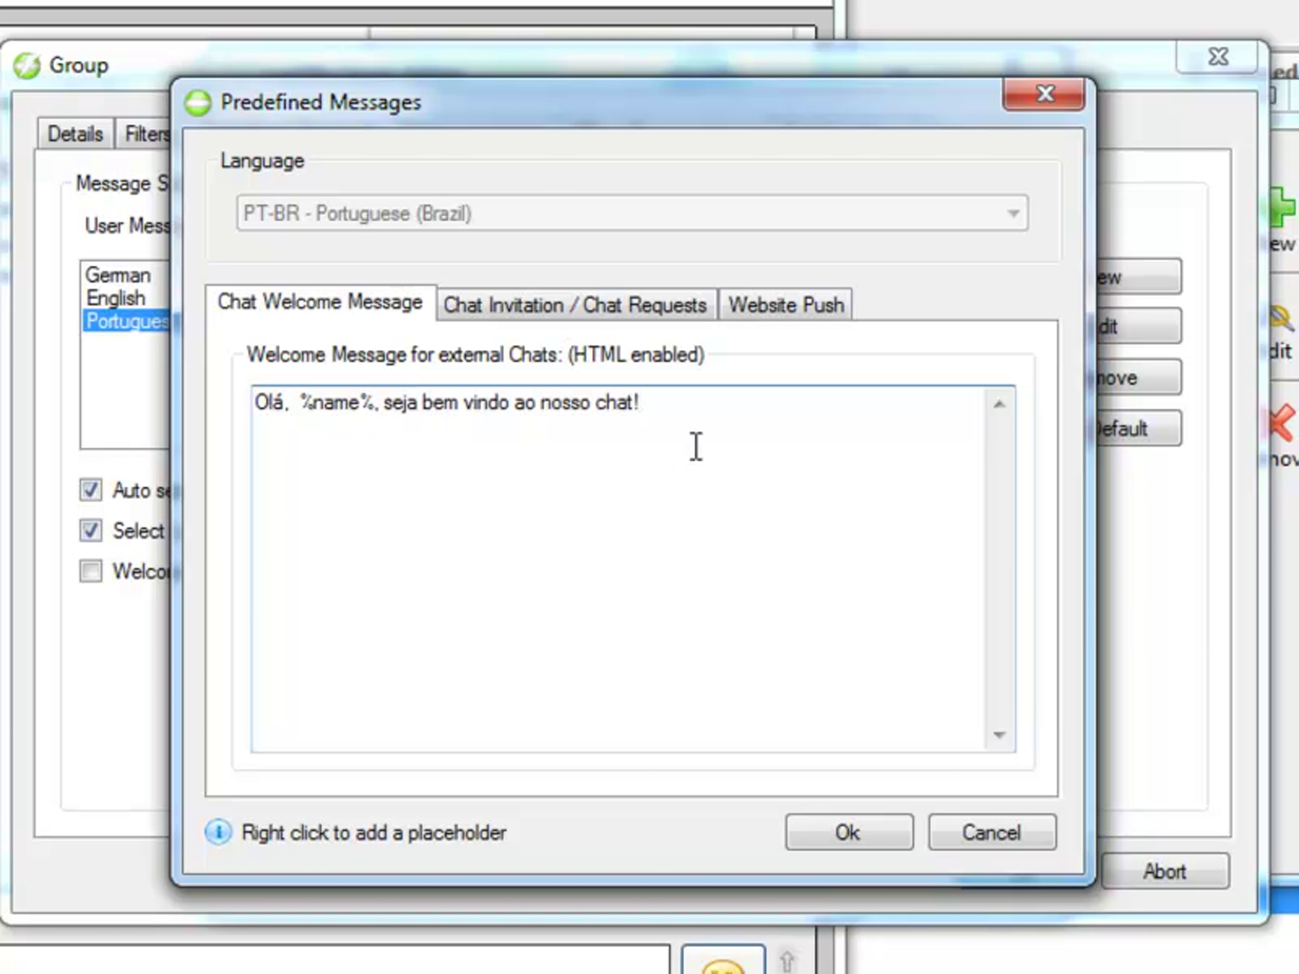
- Append "Seu protocolo de atendimento é: " and the Chat ID placeholder to the welcome message
{"action": "type", "text": " Seu n"}
{"action": "key", "text": "BackSpace"}
{"action": "type", "text": "protocolo de atendimento é"}
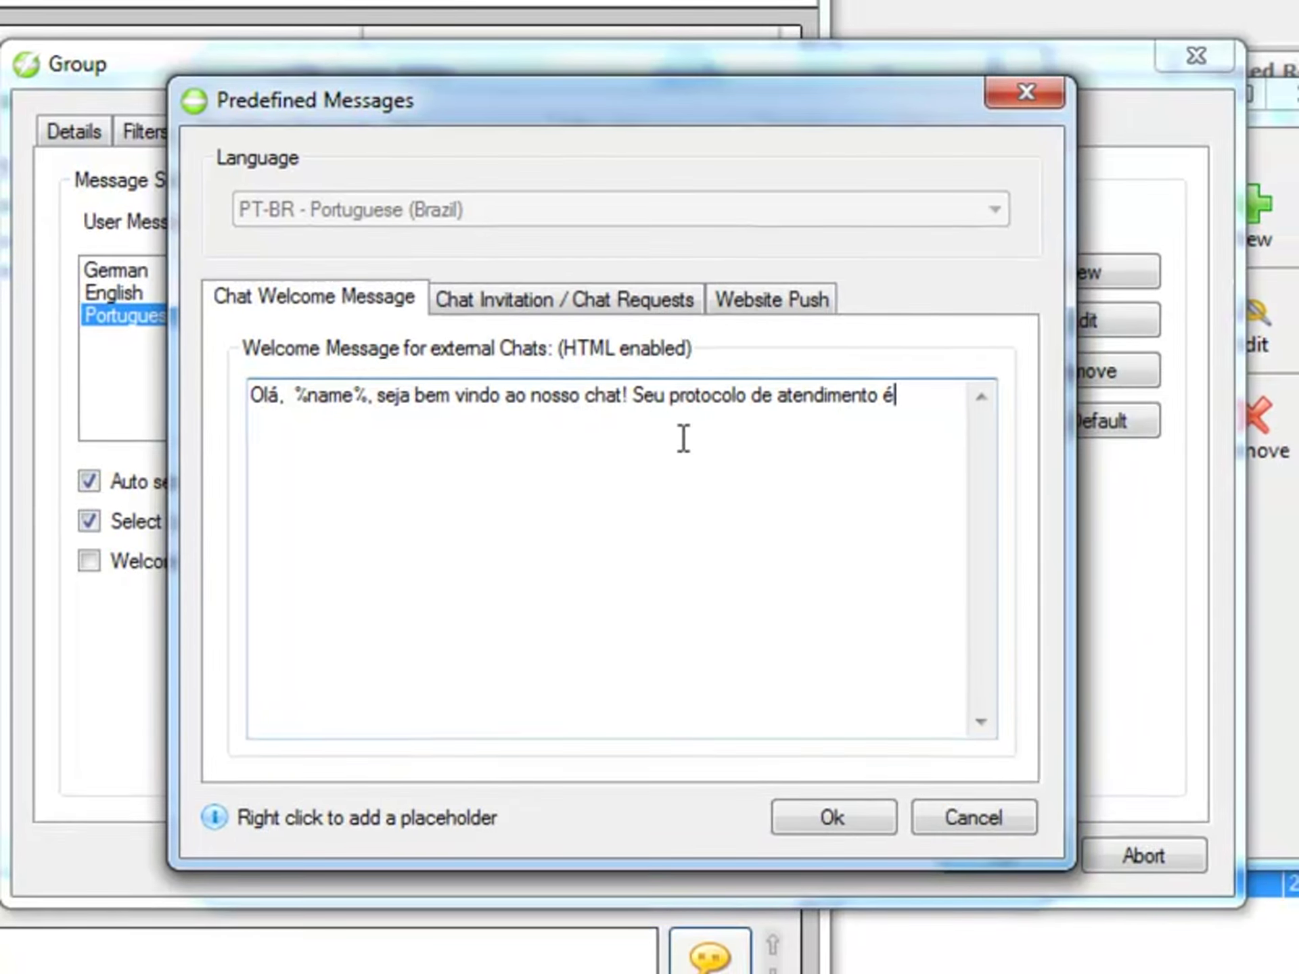
{"action": "type", "text": ":"}
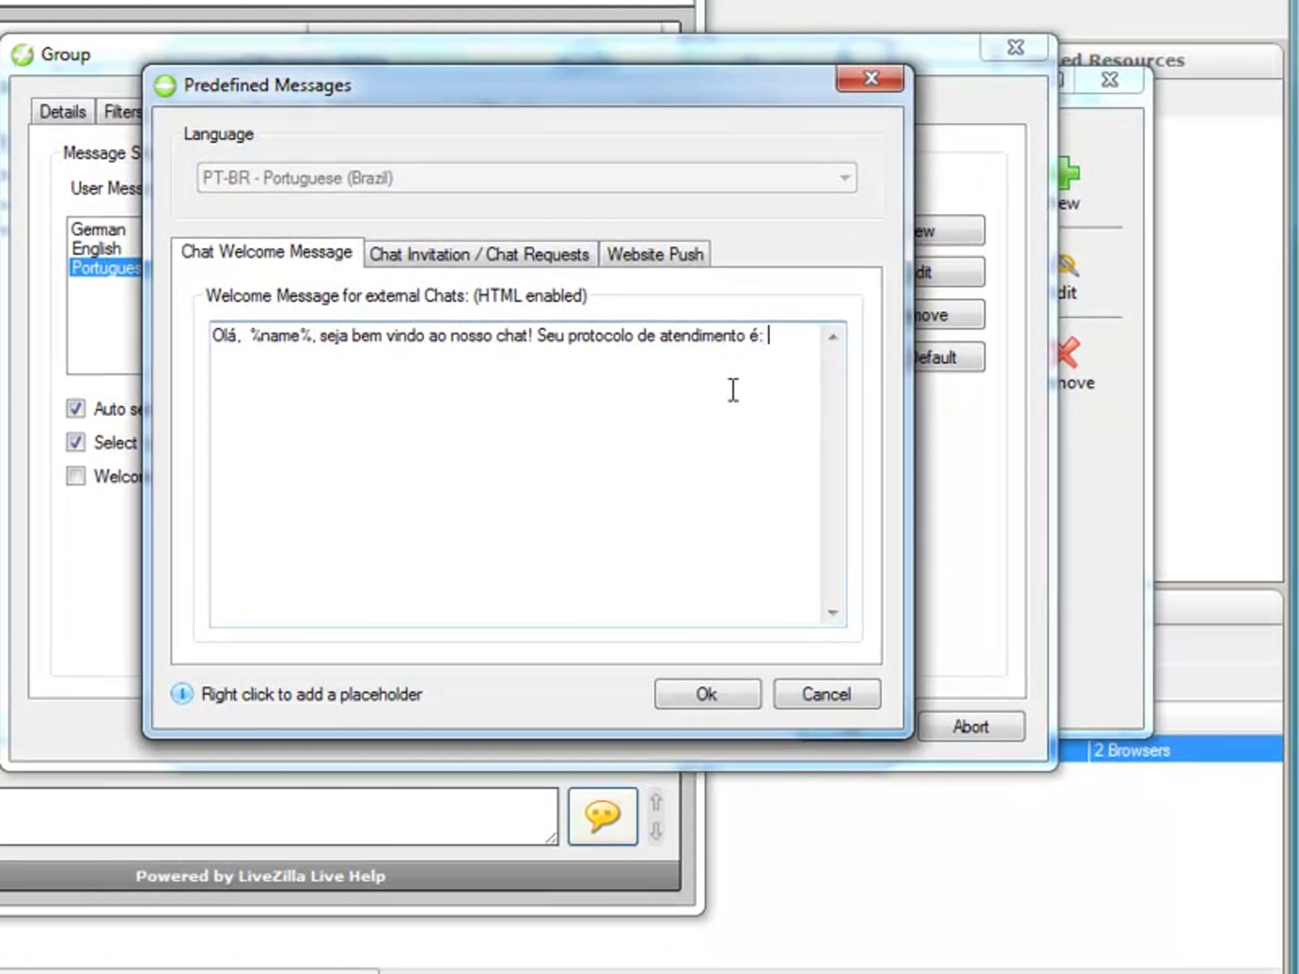
{"action": "right_click", "coordinate": [780, 342]}
{"action": "mouse_move", "coordinate": [813, 362]}
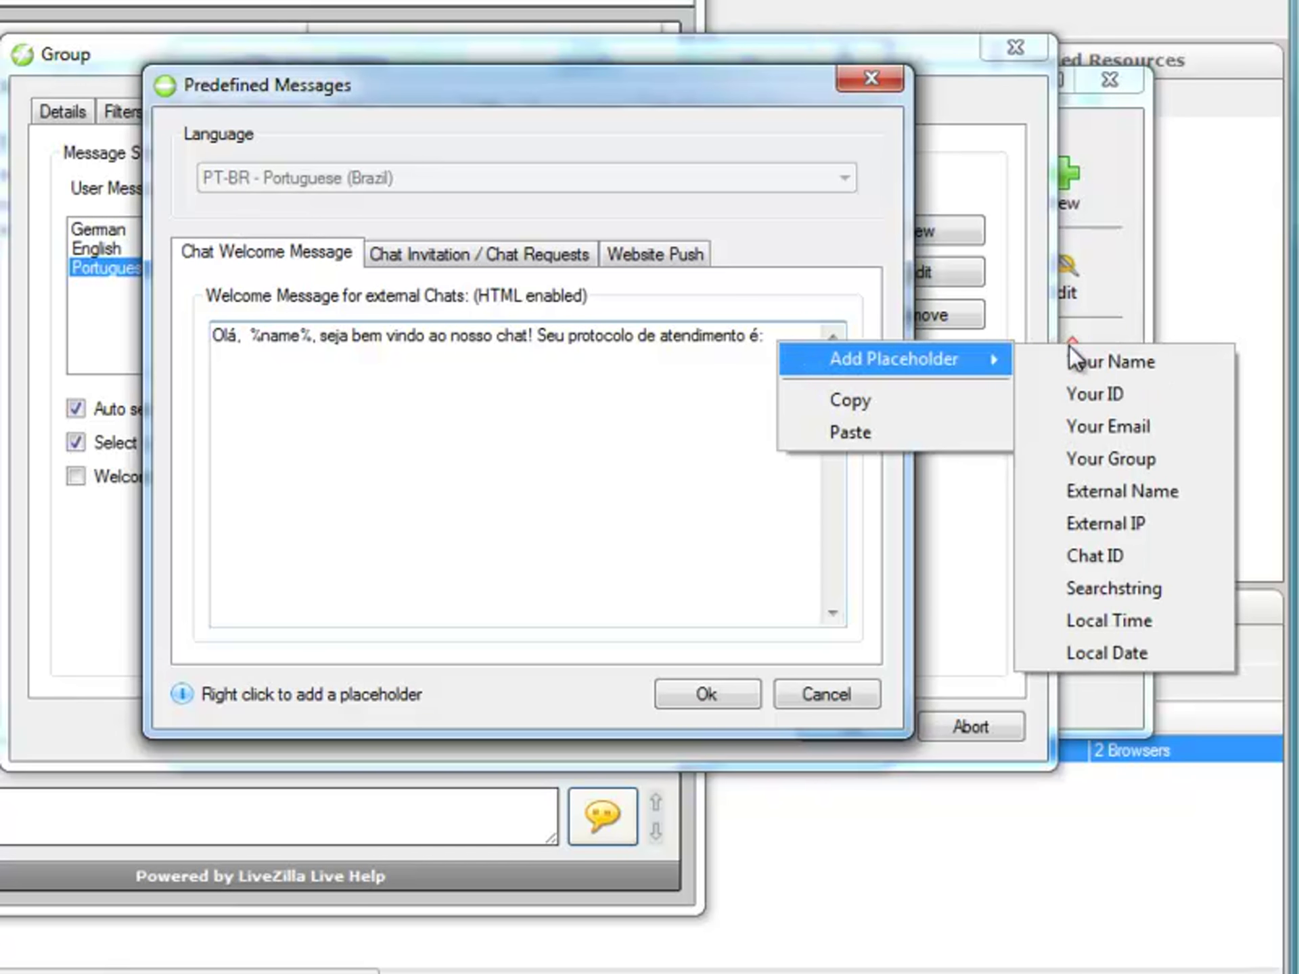
{"action": "left_click", "coordinate": [1095, 557]}
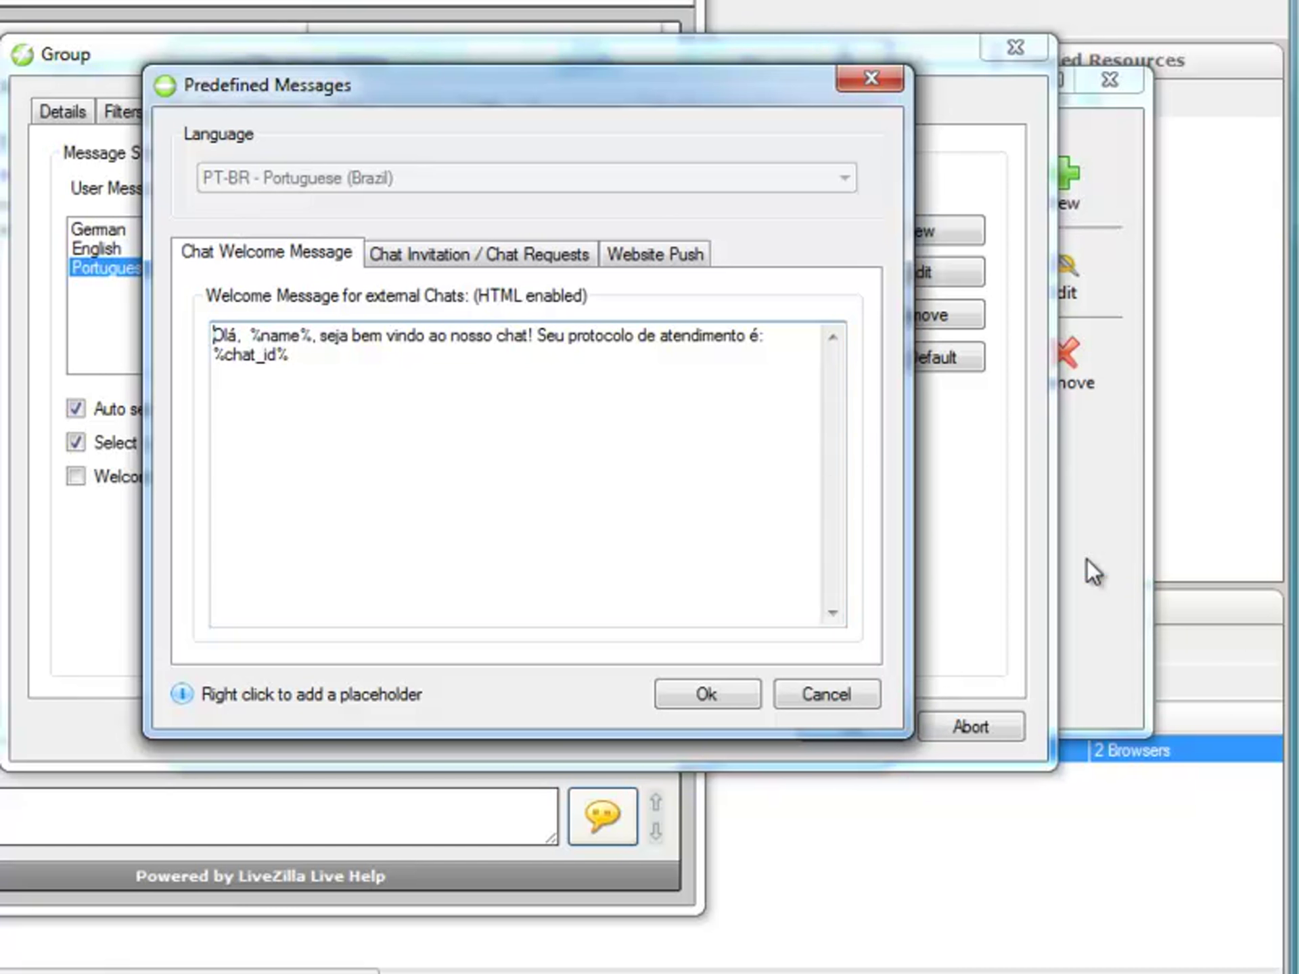
- Replace the name placeholder after "Olá," in the welcome message with the External Name placeholder and remove the extra spaces before it
{"action": "left_click", "coordinate": [324, 364]}
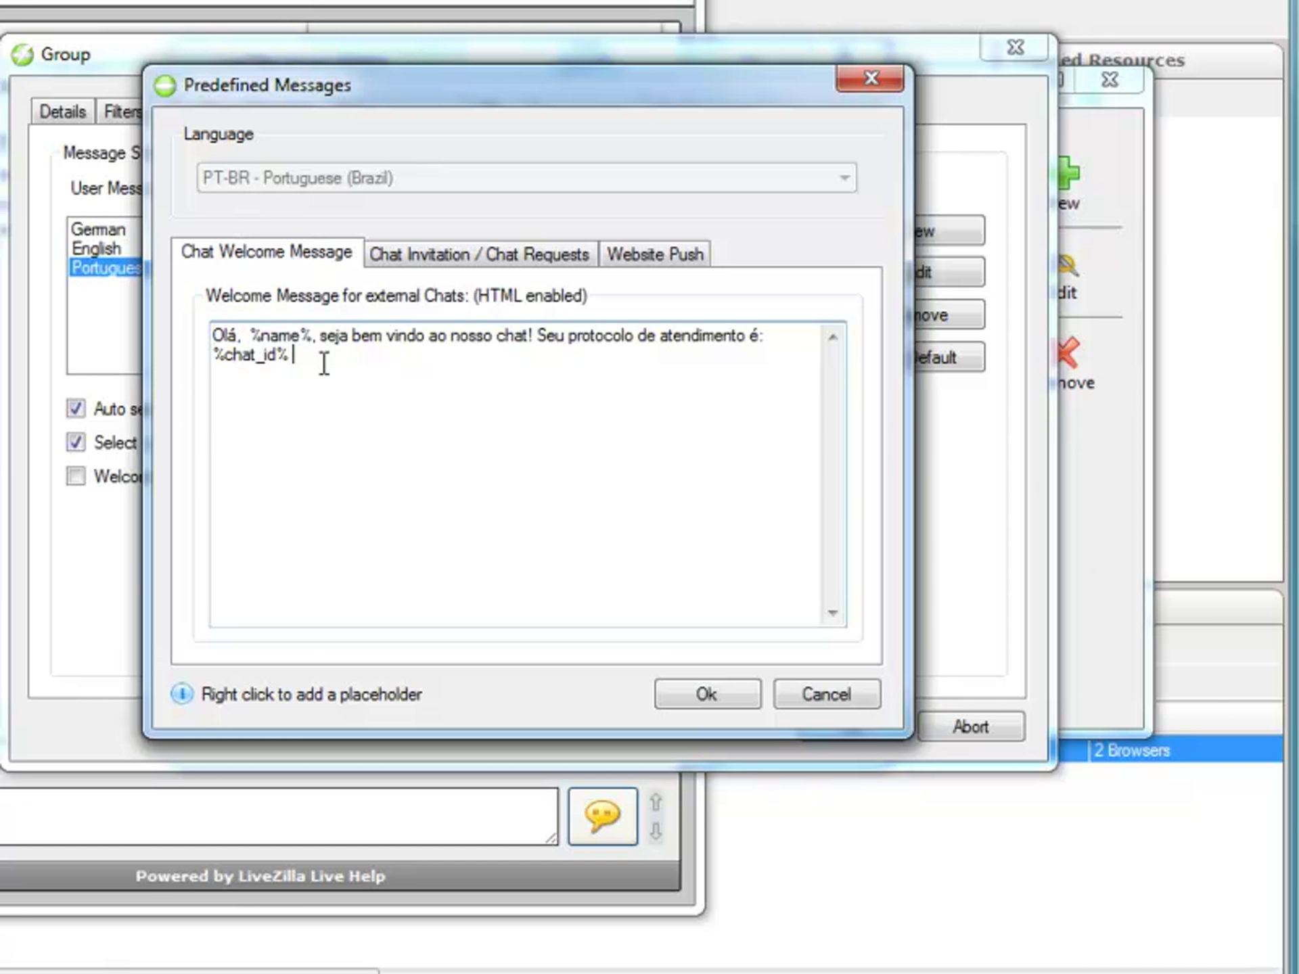
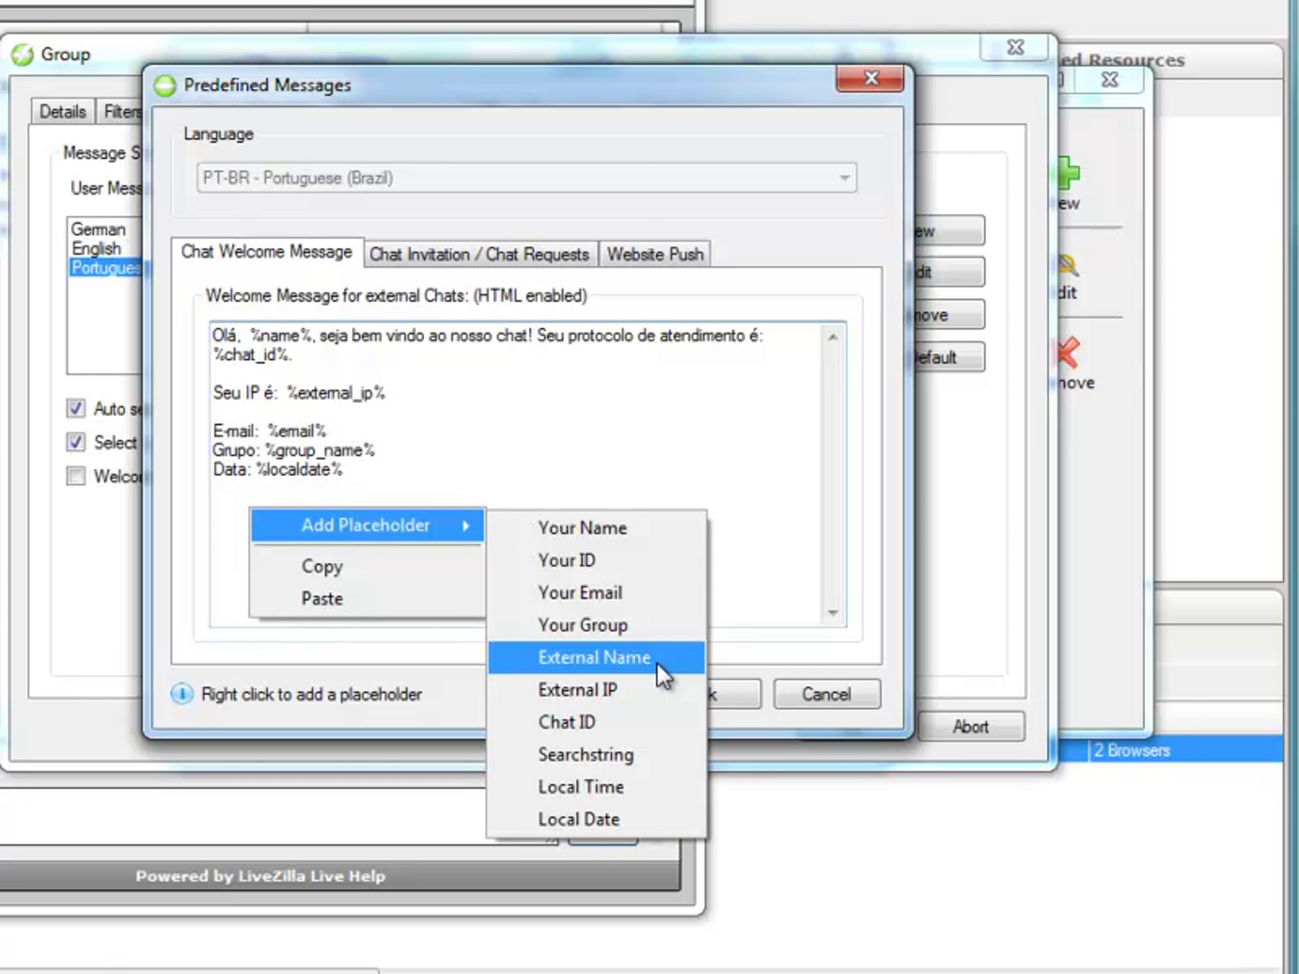
{"action": "left_click", "coordinate": [656, 663]}
{"action": "left_click_drag", "start_coordinate": [348, 489], "coordinate": [198, 480]}
{"action": "key", "text": "ctrl+c"}
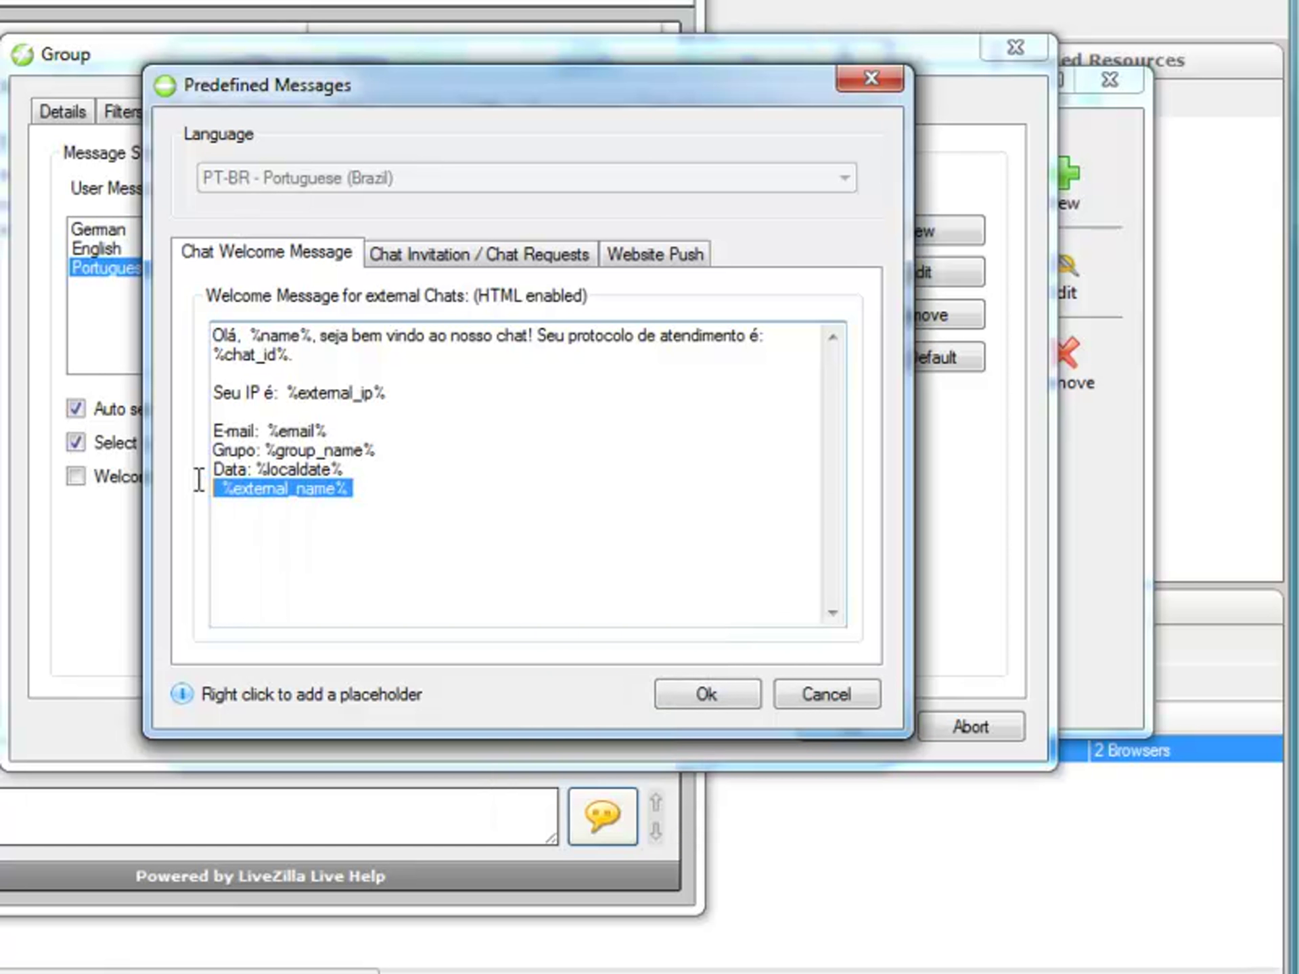
{"action": "key", "text": "Delete"}
{"action": "left_click_drag", "start_coordinate": [254, 337], "coordinate": [314, 334]}
{"action": "key", "text": "ctrl+v"}
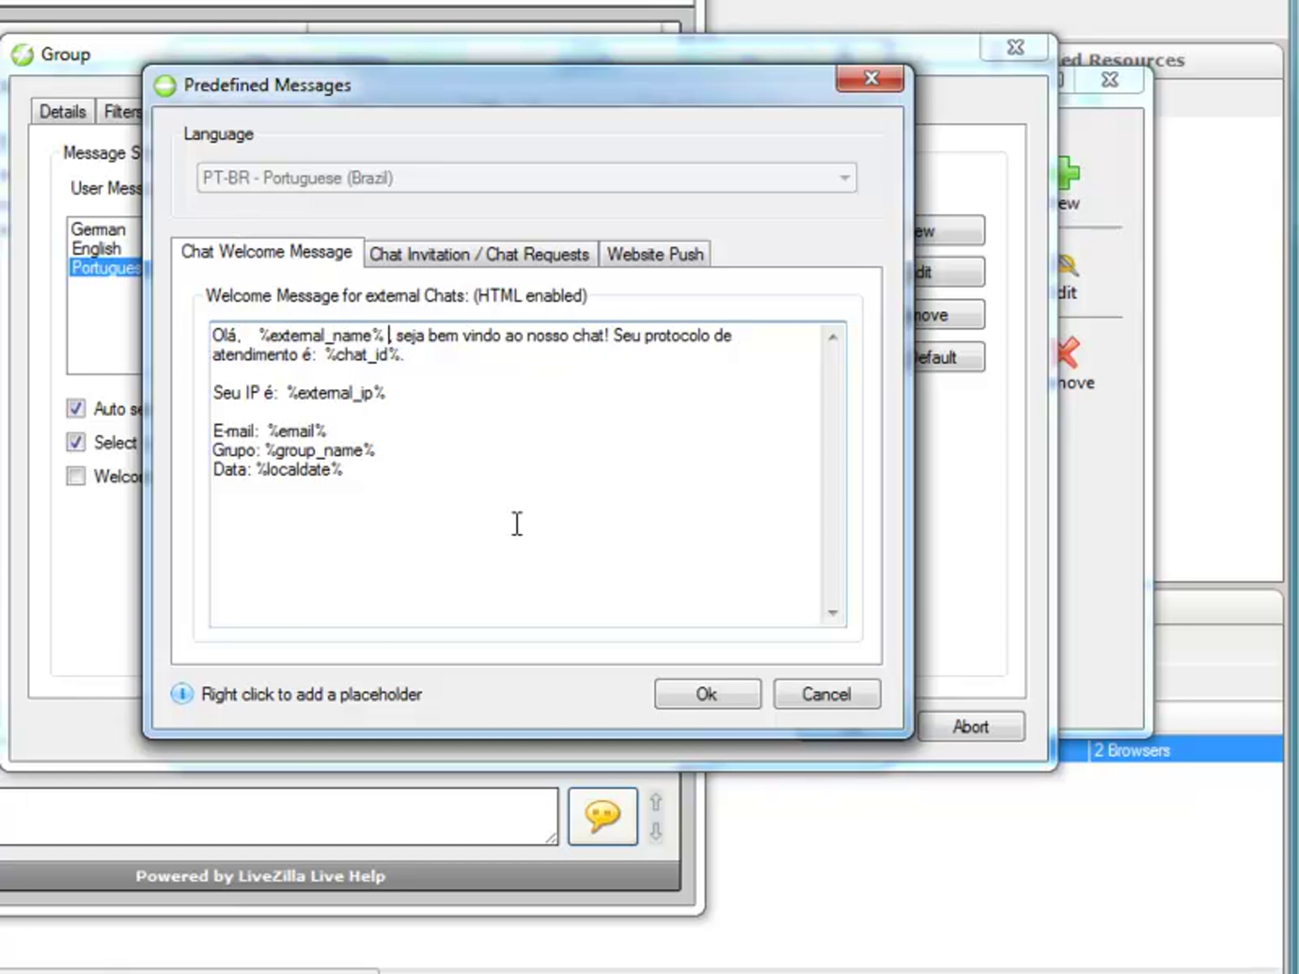
{"action": "left_click", "coordinate": [256, 336]}
{"action": "key", "text": "BackSpace"}
{"action": "key", "text": "BackSpace"}
{"action": "key", "text": "BackSpace"}
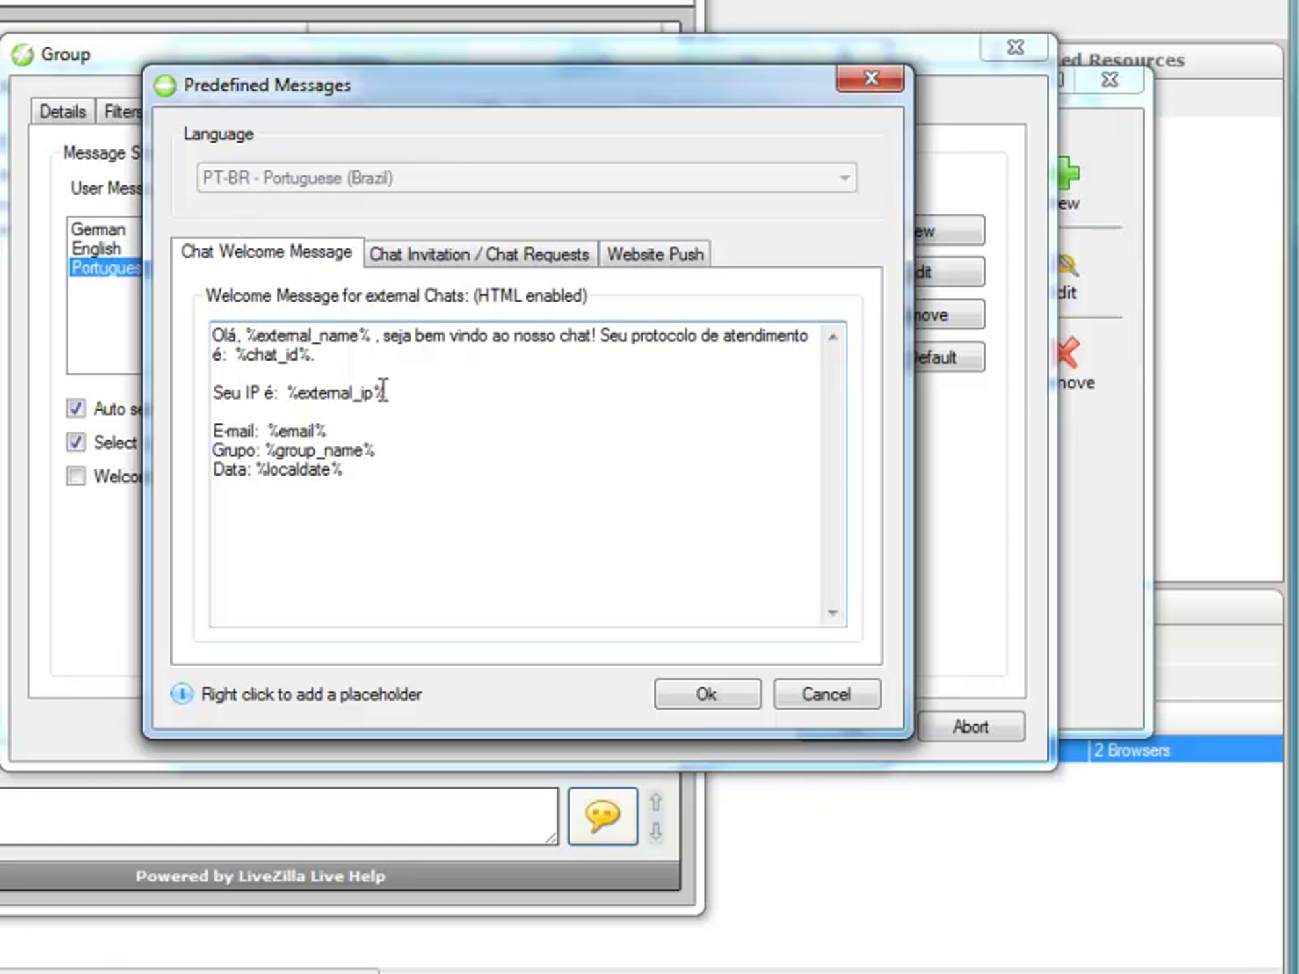
- Insert "Eu me chamo" before "Seu IP é:" and add the Your Name placeholder to the welcome message
{"action": "type", "text": "Eu me chamo"}
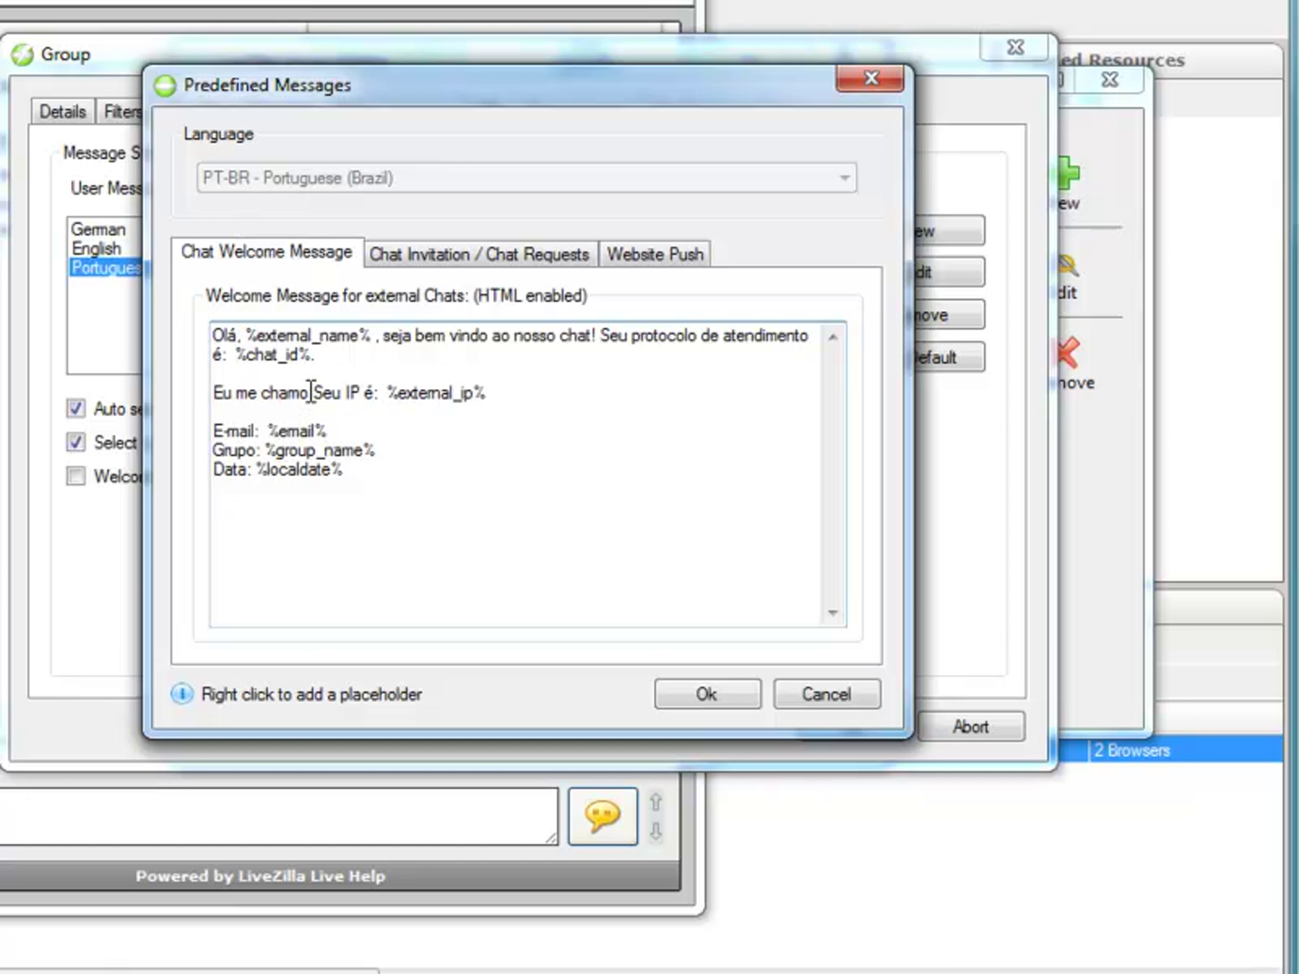
{"action": "right_click", "coordinate": [341, 394]}
{"action": "mouse_move", "coordinate": [433, 408]}
{"action": "left_click", "coordinate": [630, 415]}
- Move the Your Name placeholder from the end of the message to directly after "Eu me chamo"
{"action": "left_click_drag", "start_coordinate": [311, 489], "coordinate": [211, 492]}
{"action": "key", "text": "ctrl+c"}
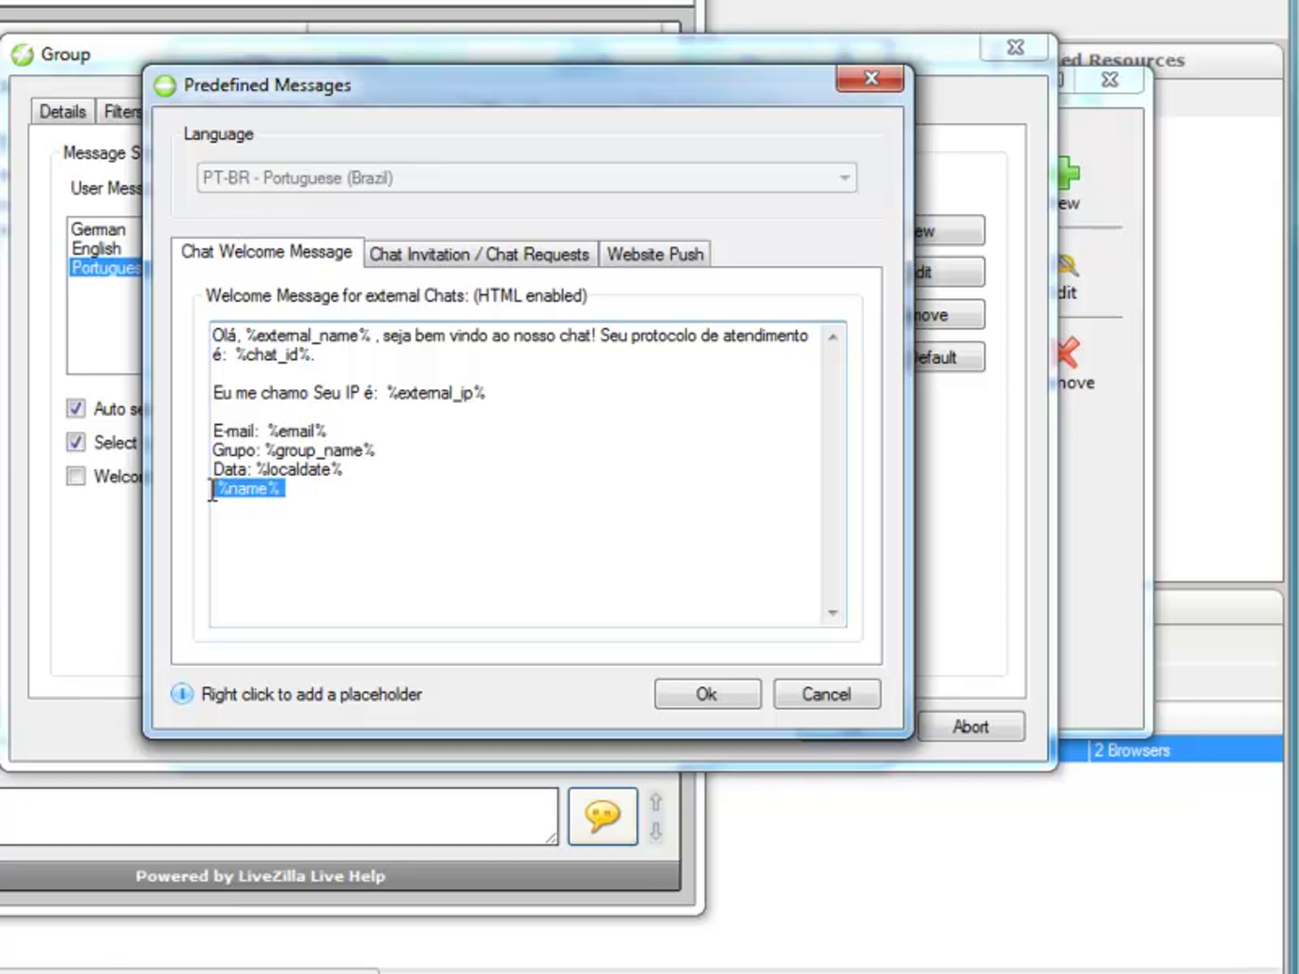
{"action": "key", "text": "Delete"}
{"action": "left_click", "coordinate": [380, 440]}
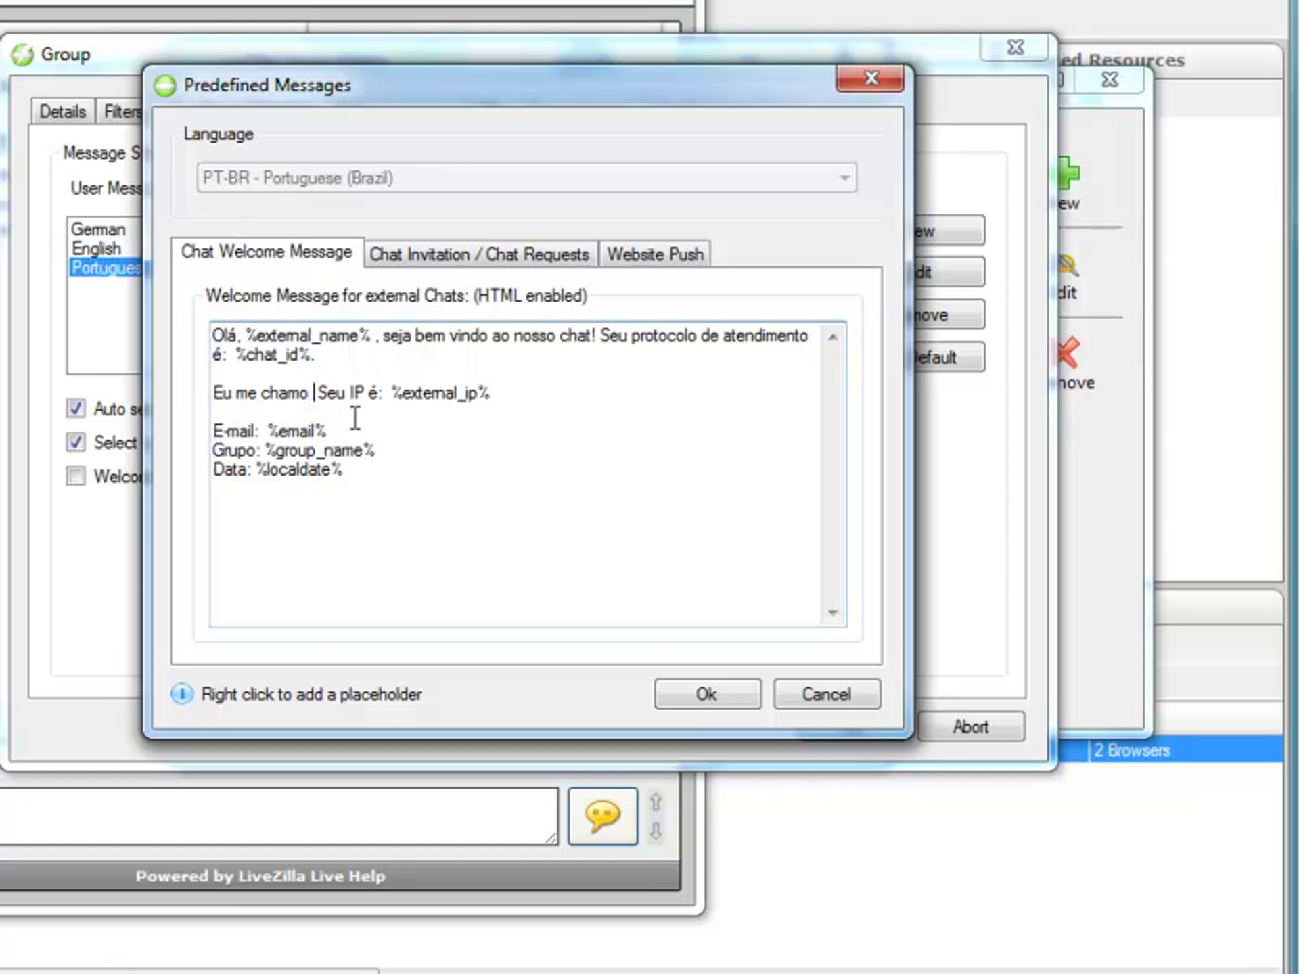
{"action": "key", "text": "ctrl+v"}
{"action": "key", "text": "ctrl+z"}
{"action": "left_click", "coordinate": [426, 435]}
{"action": "key", "text": "ctrl+z"}
{"action": "key", "text": "ctrl+c"}
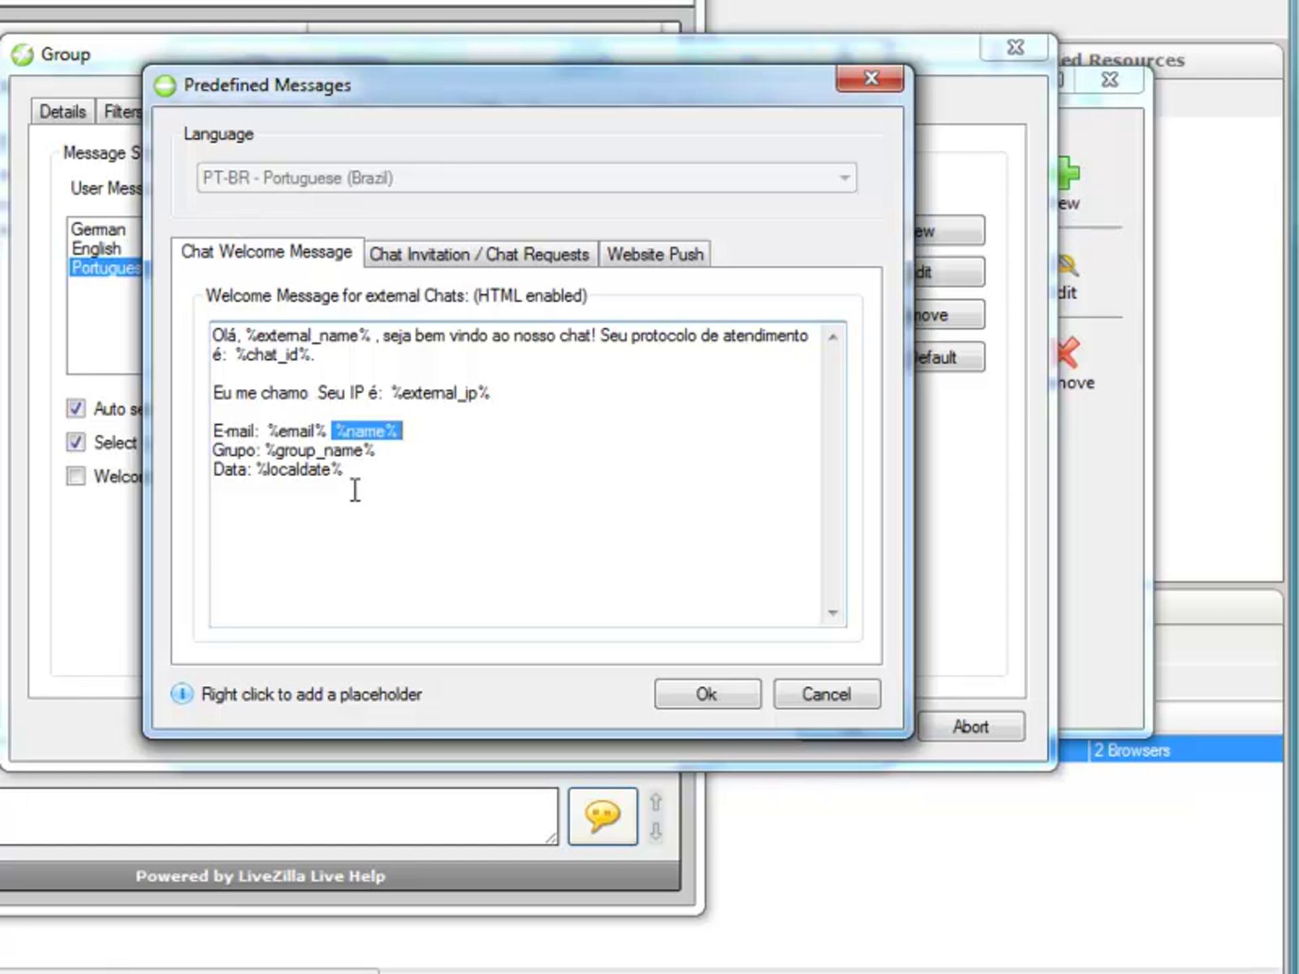
{"action": "key", "text": "Delete"}
{"action": "left_click", "coordinate": [310, 392]}
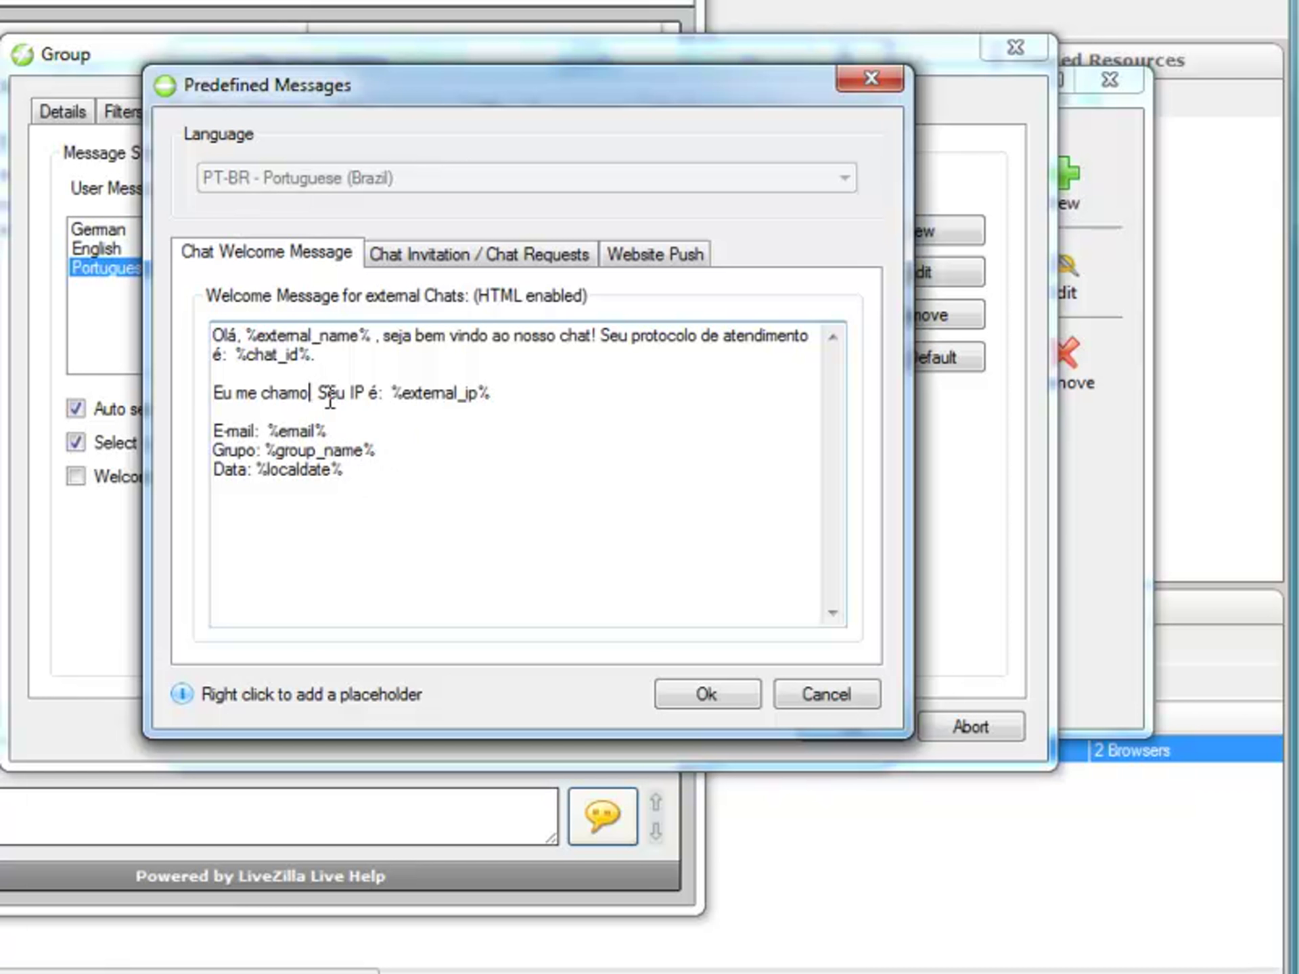
{"action": "key", "text": "ctrl+v"}
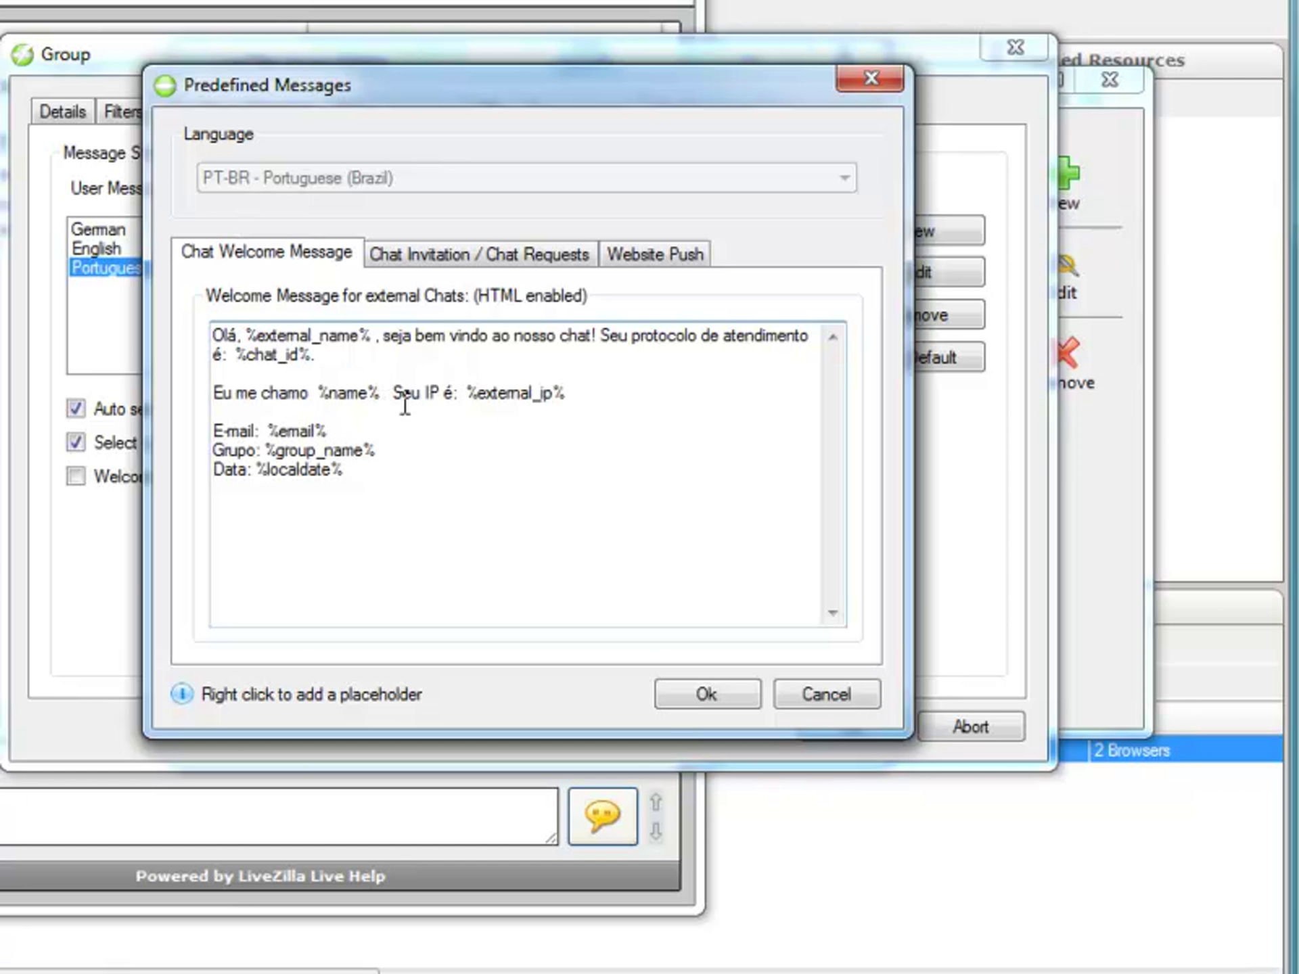
- Join the operator name and IP parts with "e" and change "Seu" to lowercase "seu"
{"action": "type", "text": "e "}
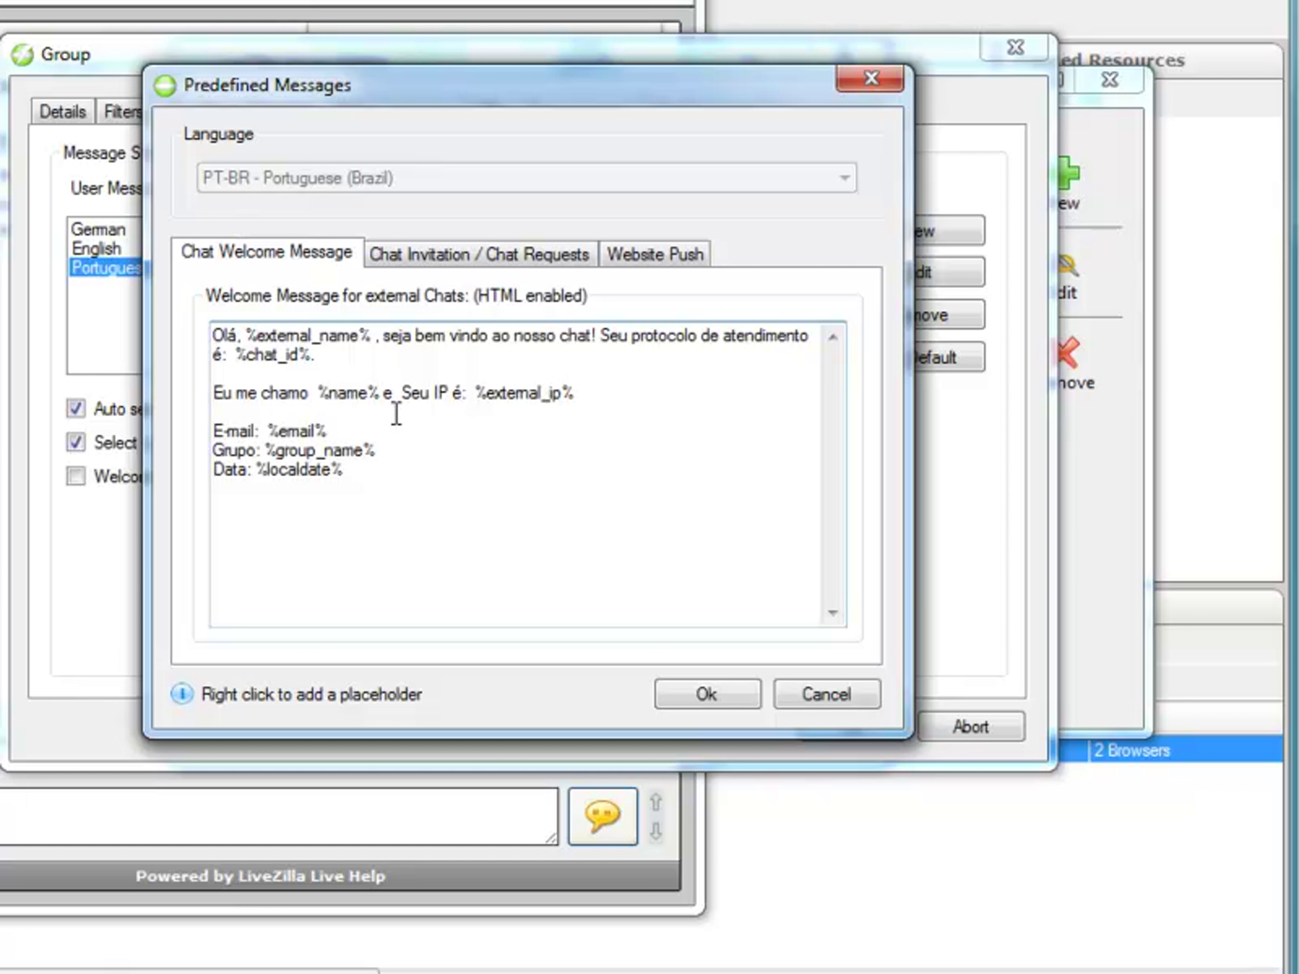
{"action": "type", "text": "s"}
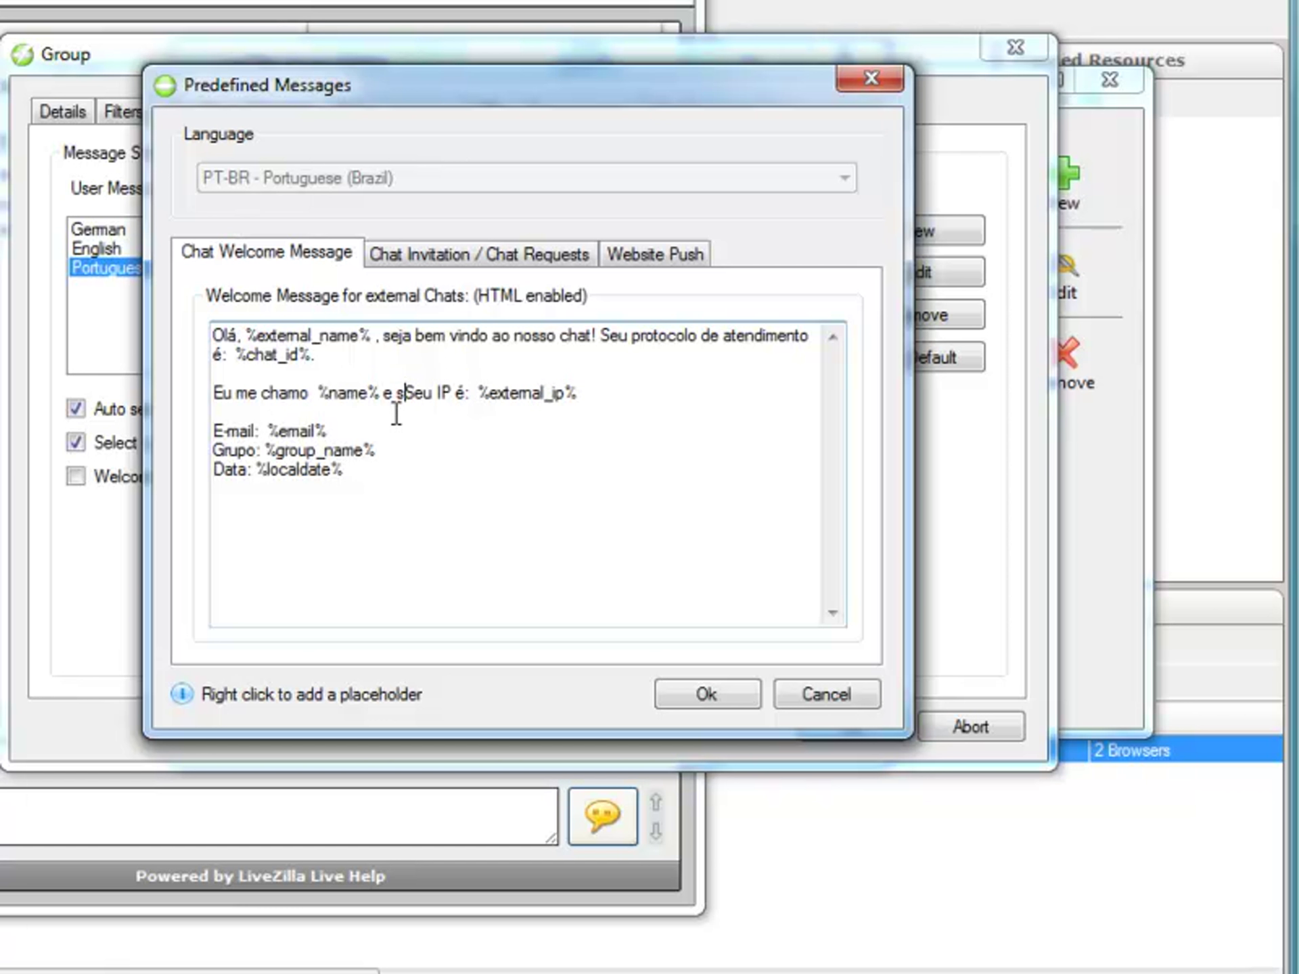
{"action": "key", "text": "Delete"}
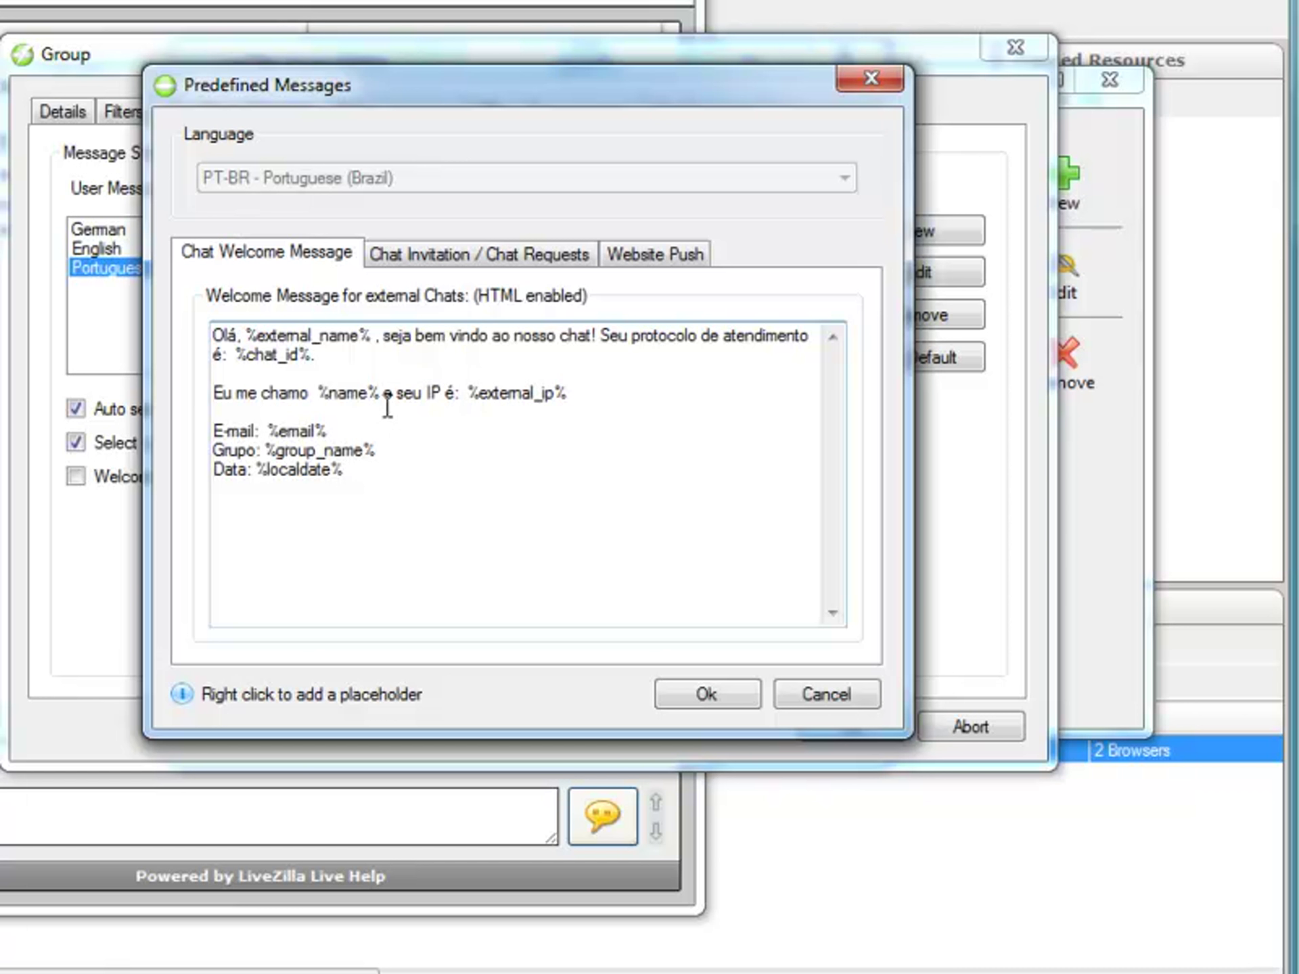
- Copy the whole welcome message and replace both Chat Invitation / Chat Requests texts with it
{"action": "left_click", "coordinate": [235, 511]}
{"action": "left_click_drag", "start_coordinate": [402, 512], "coordinate": [120, 298]}
{"action": "left_click", "coordinate": [433, 252]}
{"action": "left_click_drag", "start_coordinate": [491, 336], "coordinate": [98, 295]}
{"action": "key", "text": "ctrl+v"}
{"action": "left_click_drag", "start_coordinate": [539, 539], "coordinate": [81, 440]}
{"action": "key", "text": "ctrl+v"}
- Replace the manual and automatic Website Push texts with the copied welcome message and save the message set and group
{"action": "left_click", "coordinate": [642, 254]}
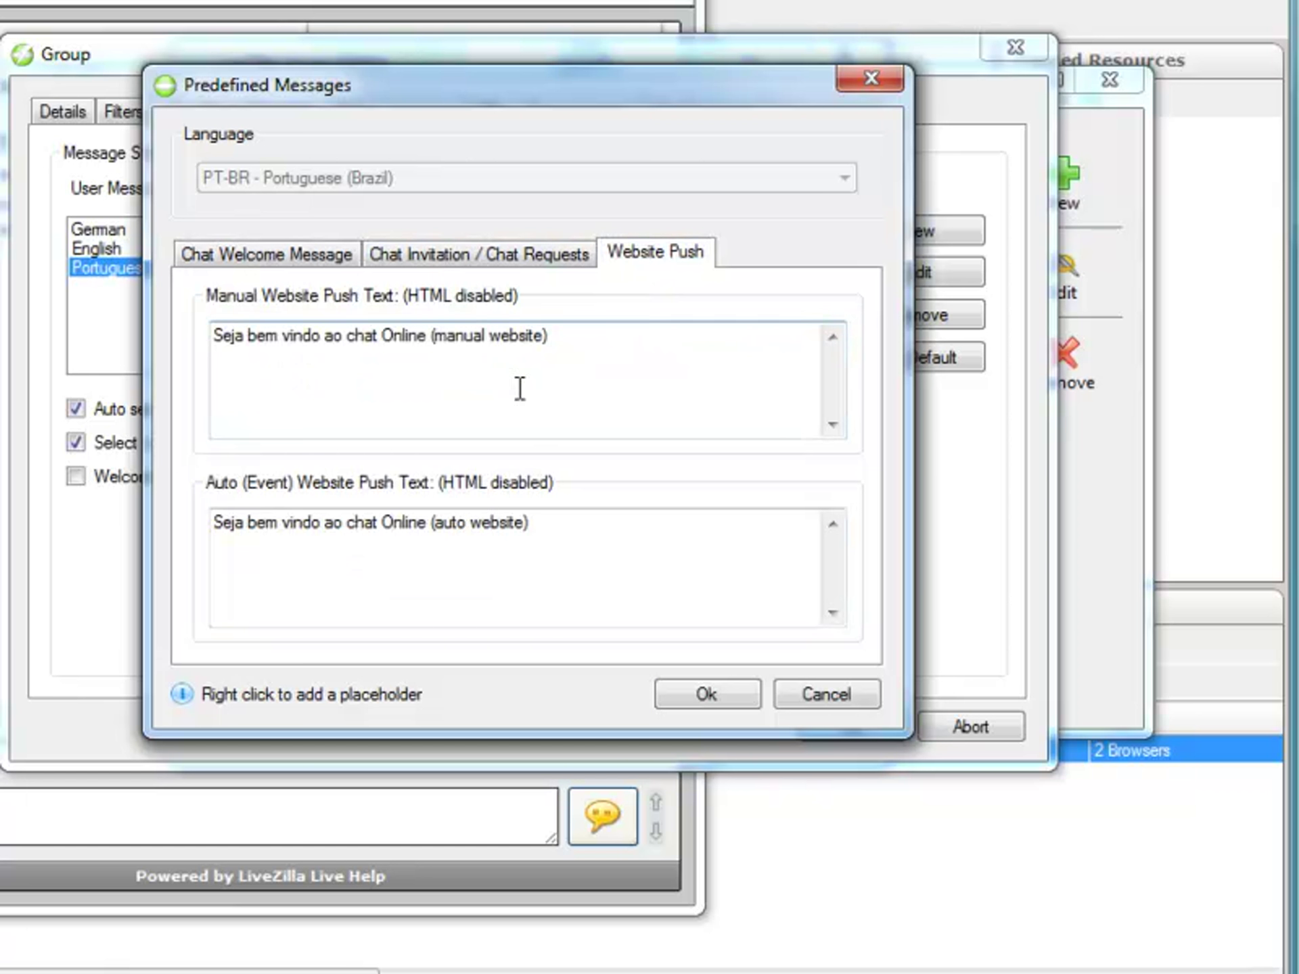
{"action": "left_click_drag", "start_coordinate": [574, 338], "coordinate": [87, 253]}
{"action": "type", "text": "Eu me chamo %name% e seu IP é: %external_ip%  E-mail: %email% Grupo: %group_name% Data: %localdate%"}
{"action": "left_click_drag", "start_coordinate": [571, 570], "coordinate": [102, 423]}
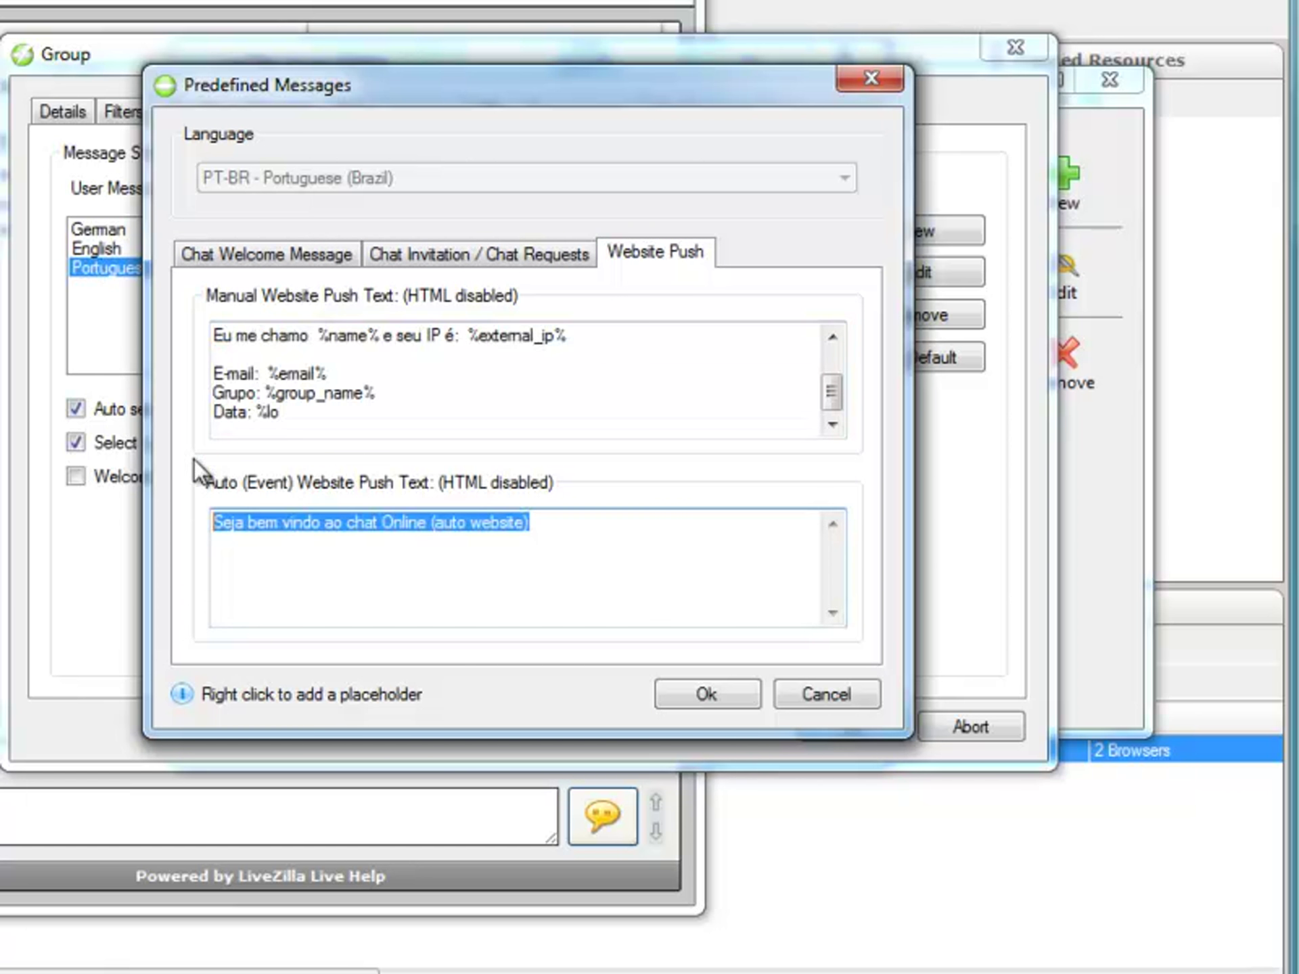
{"action": "type", "text": "Eu me chamo  %name% e seu IP é:  %external_ip%  E-mail:  %email% Grupo: %group_name% Data: %lo"}
{"action": "left_click", "coordinate": [672, 703]}
{"action": "left_click", "coordinate": [806, 723]}
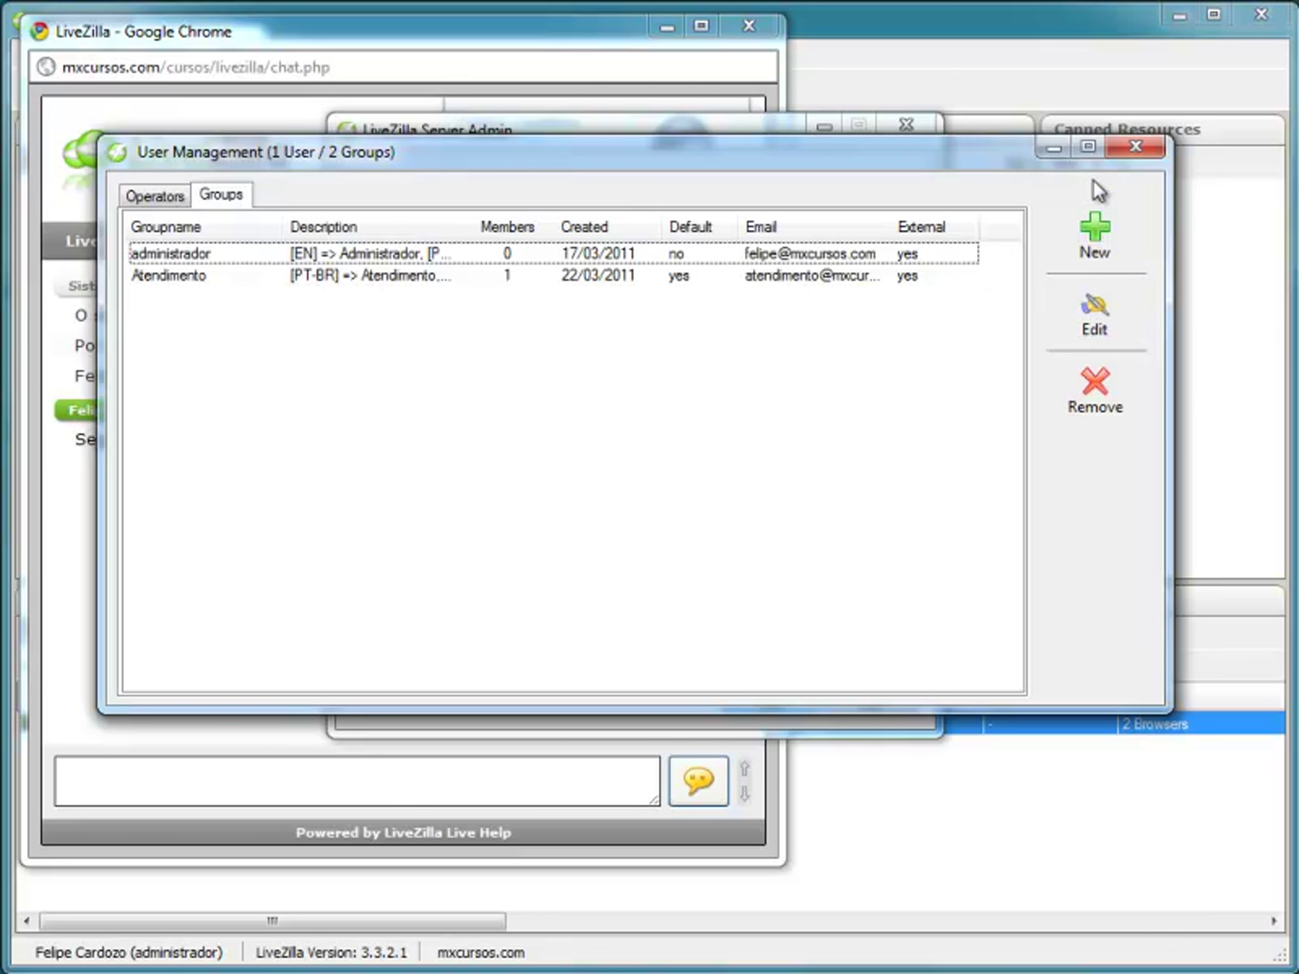
- Close User Management and close the previous test chat in both the visitor window and the operator client
{"action": "left_click", "coordinate": [1120, 152]}
{"action": "left_click", "coordinate": [187, 536]}
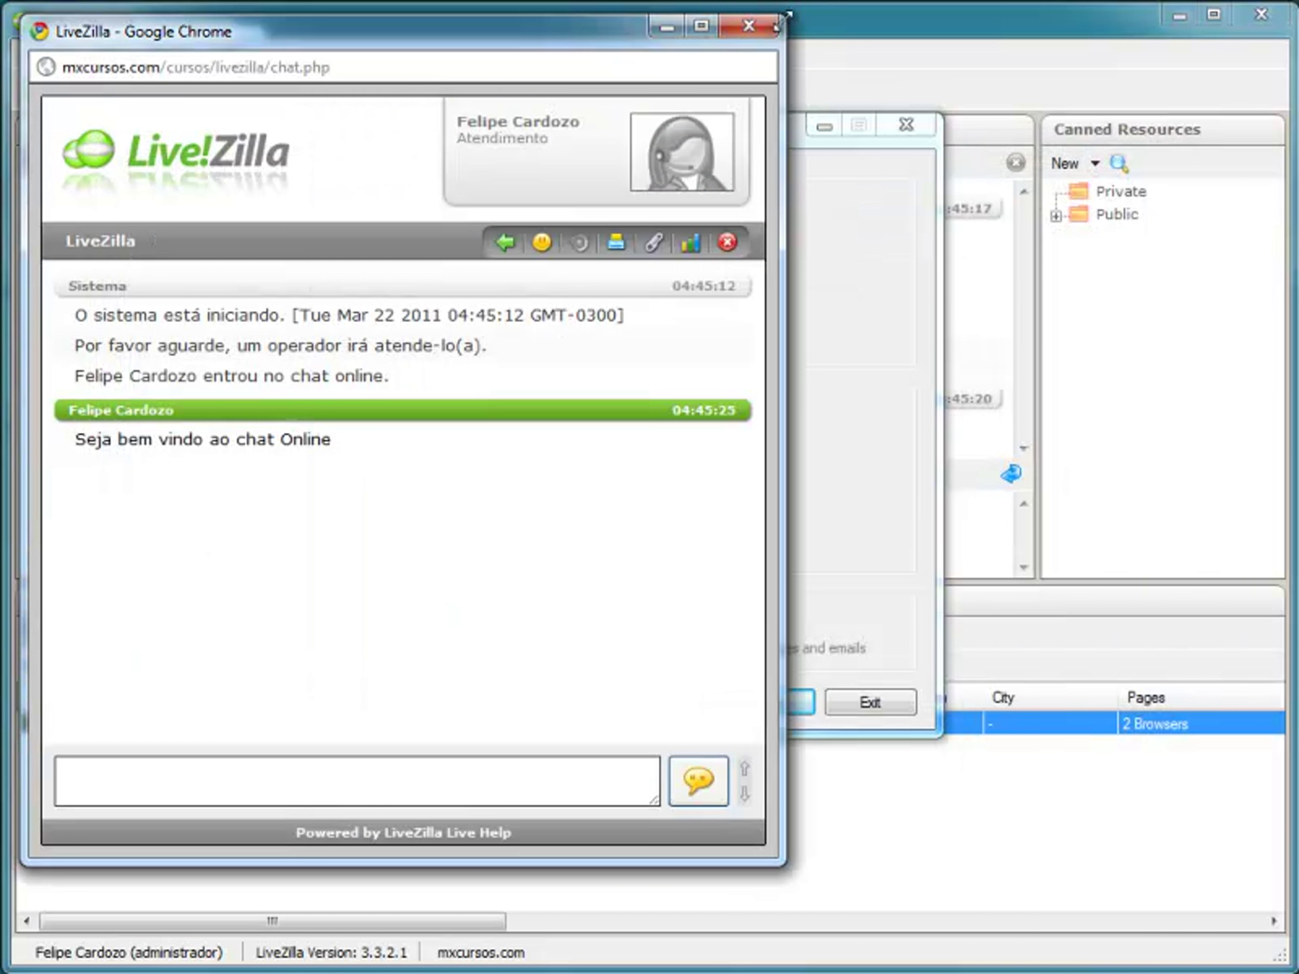
{"action": "left_click", "coordinate": [754, 32]}
{"action": "left_click", "coordinate": [193, 540]}
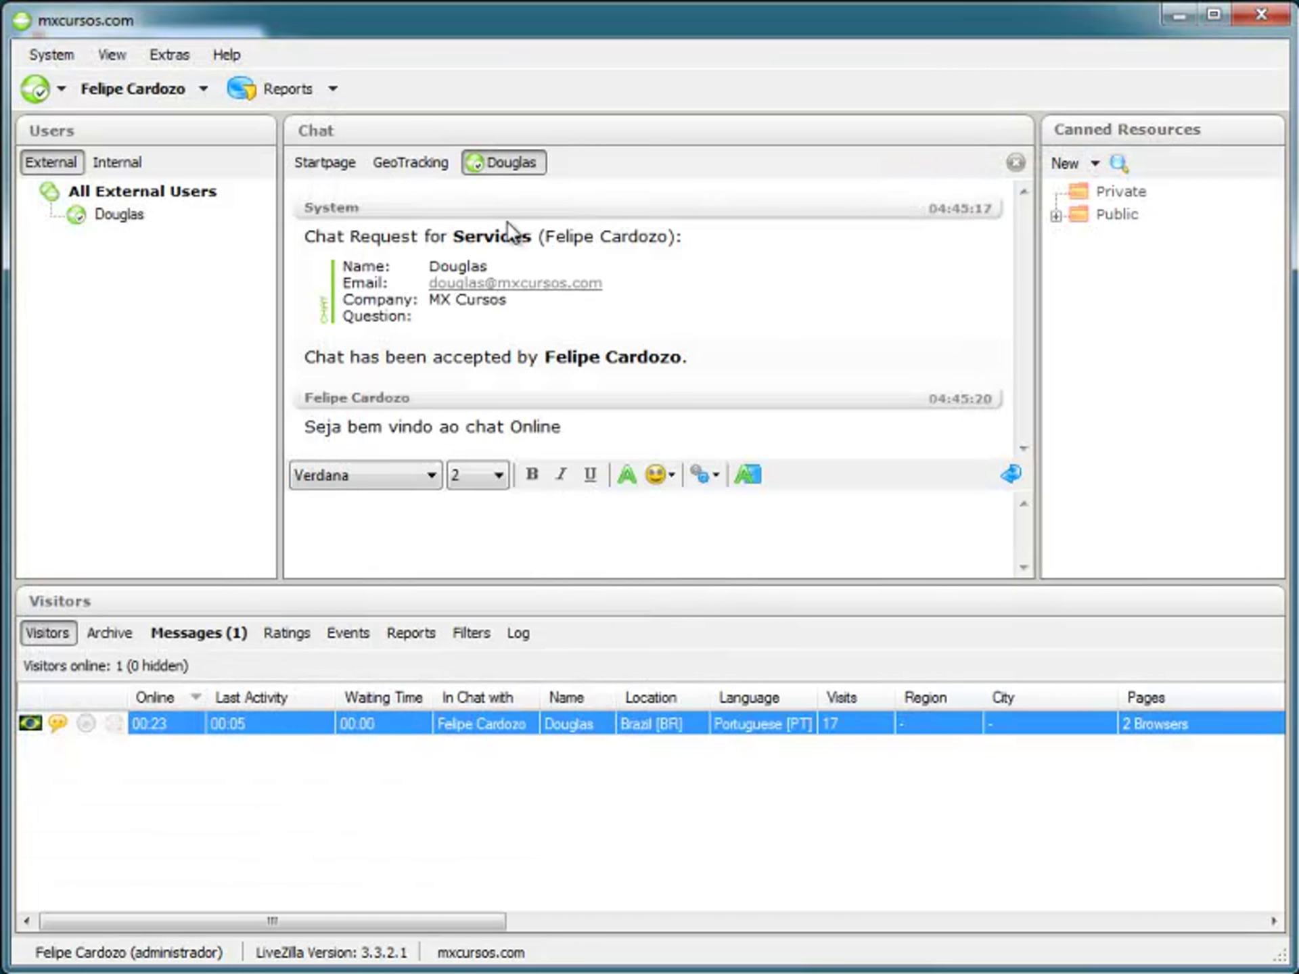
{"action": "left_click", "coordinate": [1023, 165]}
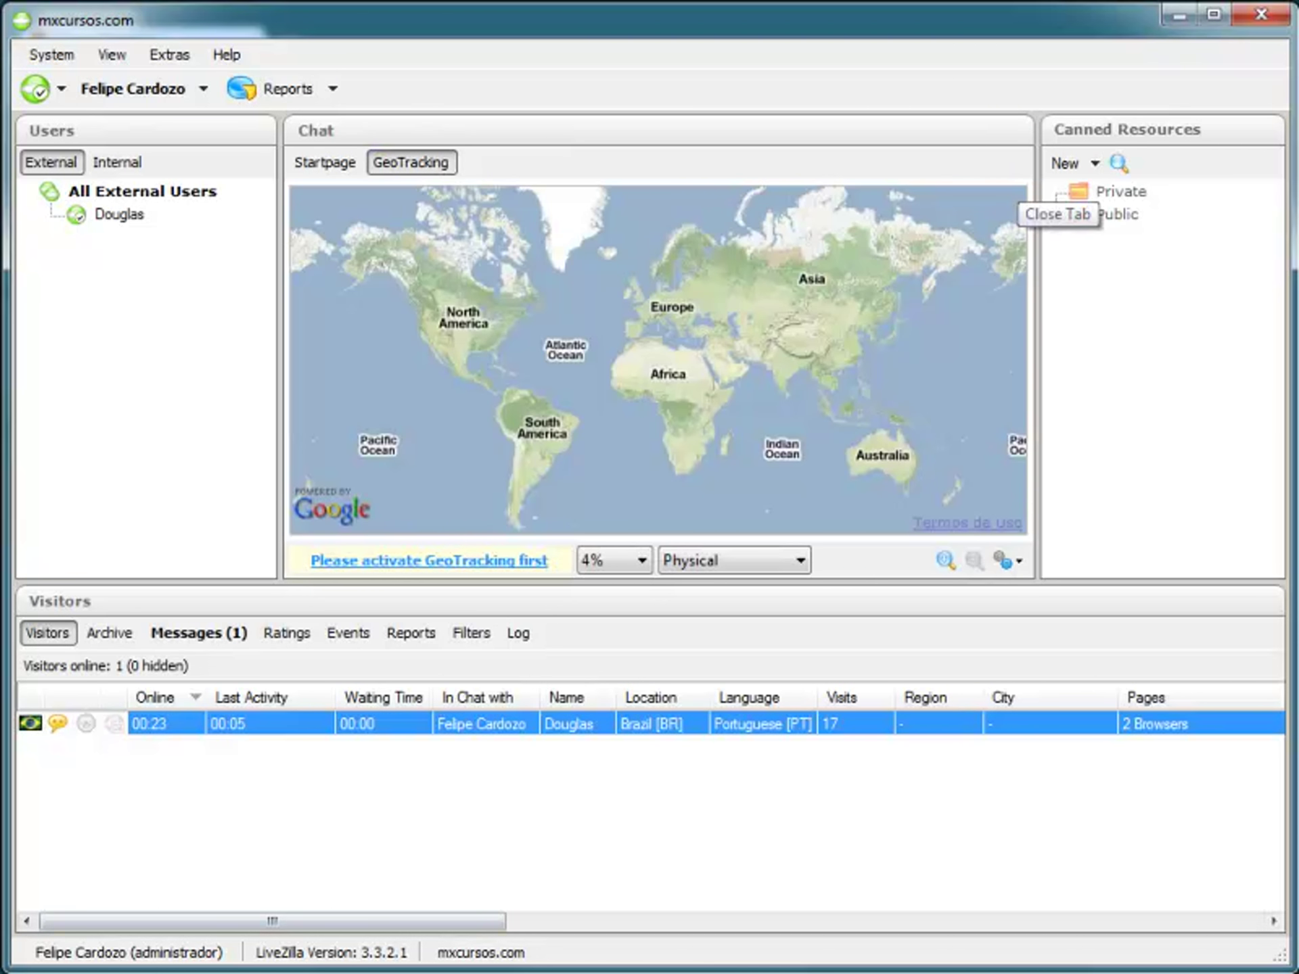
- Switch to the website in Chrome, reload its Home page and start a visitor chat with the Atendimento department
{"action": "key", "text": "alt+Tab"}
{"action": "left_click", "coordinate": [201, 298]}
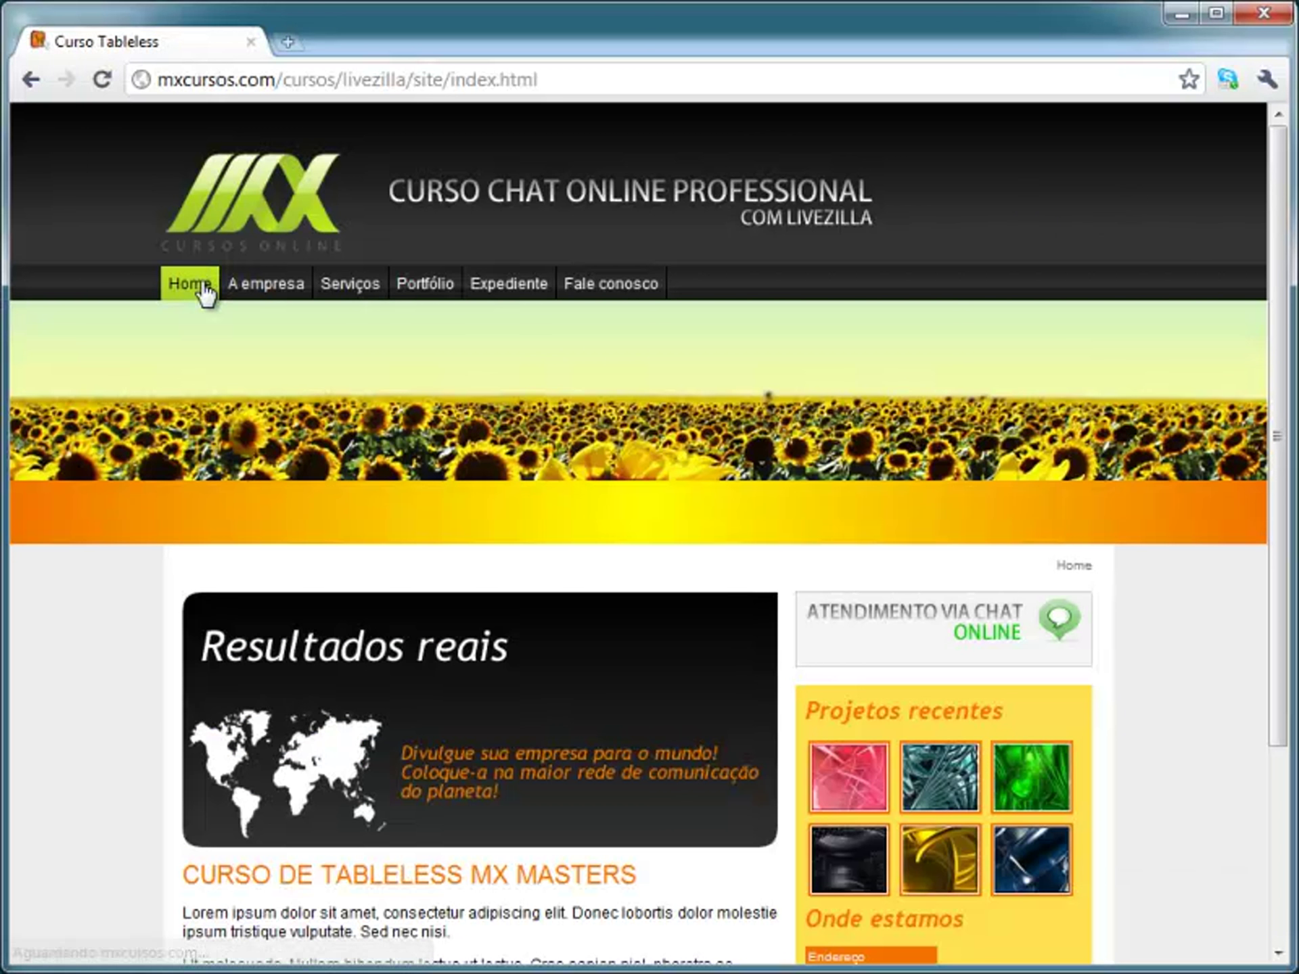
{"action": "left_click", "coordinate": [940, 630]}
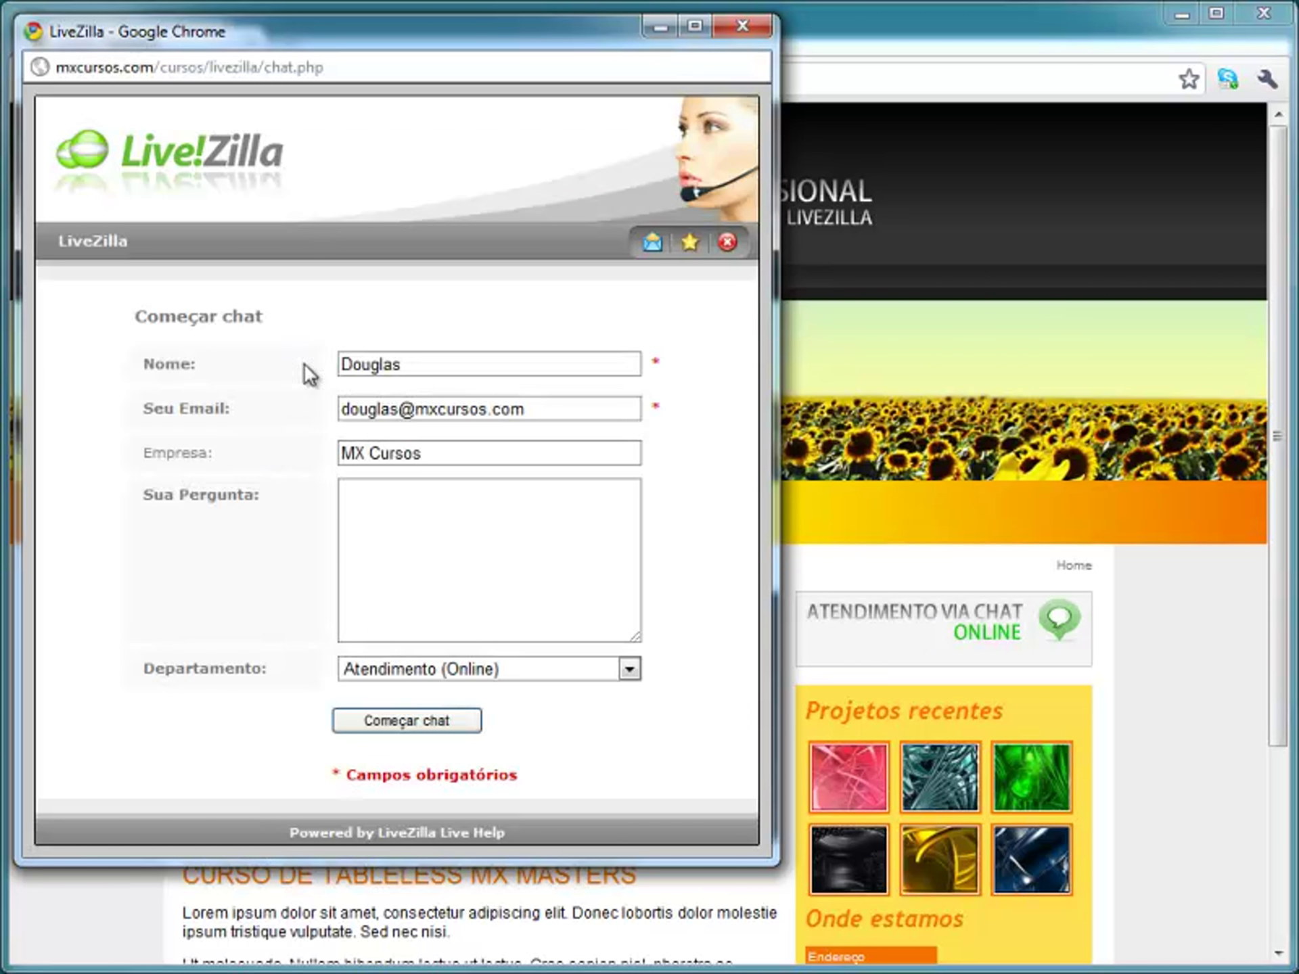
{"action": "left_click", "coordinate": [401, 721]}
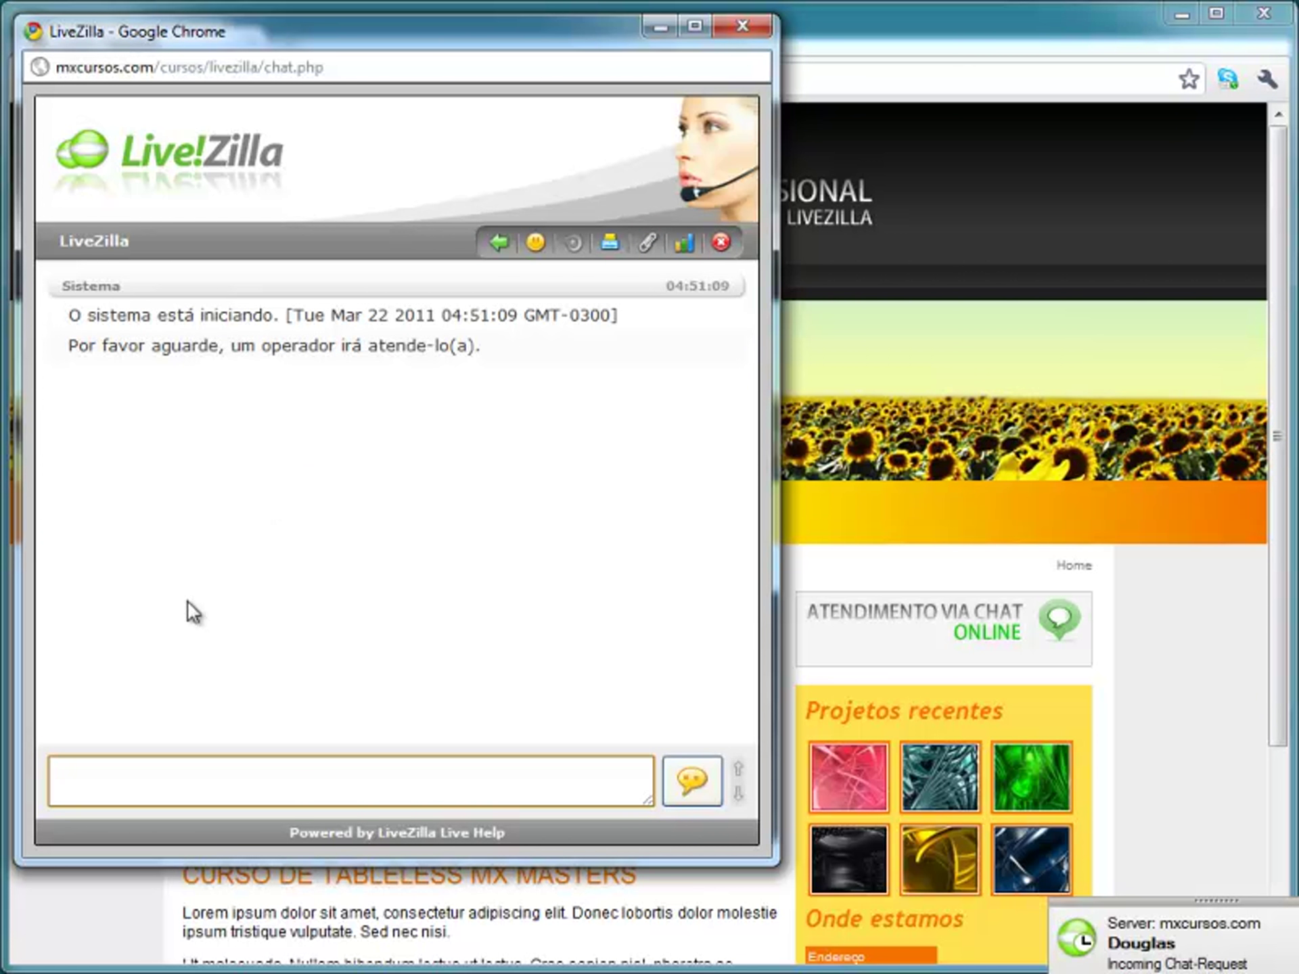
- Switch to the LiveZilla operator client, open the incoming visitor chat and accept it
{"action": "left_click", "coordinate": [154, 967]}
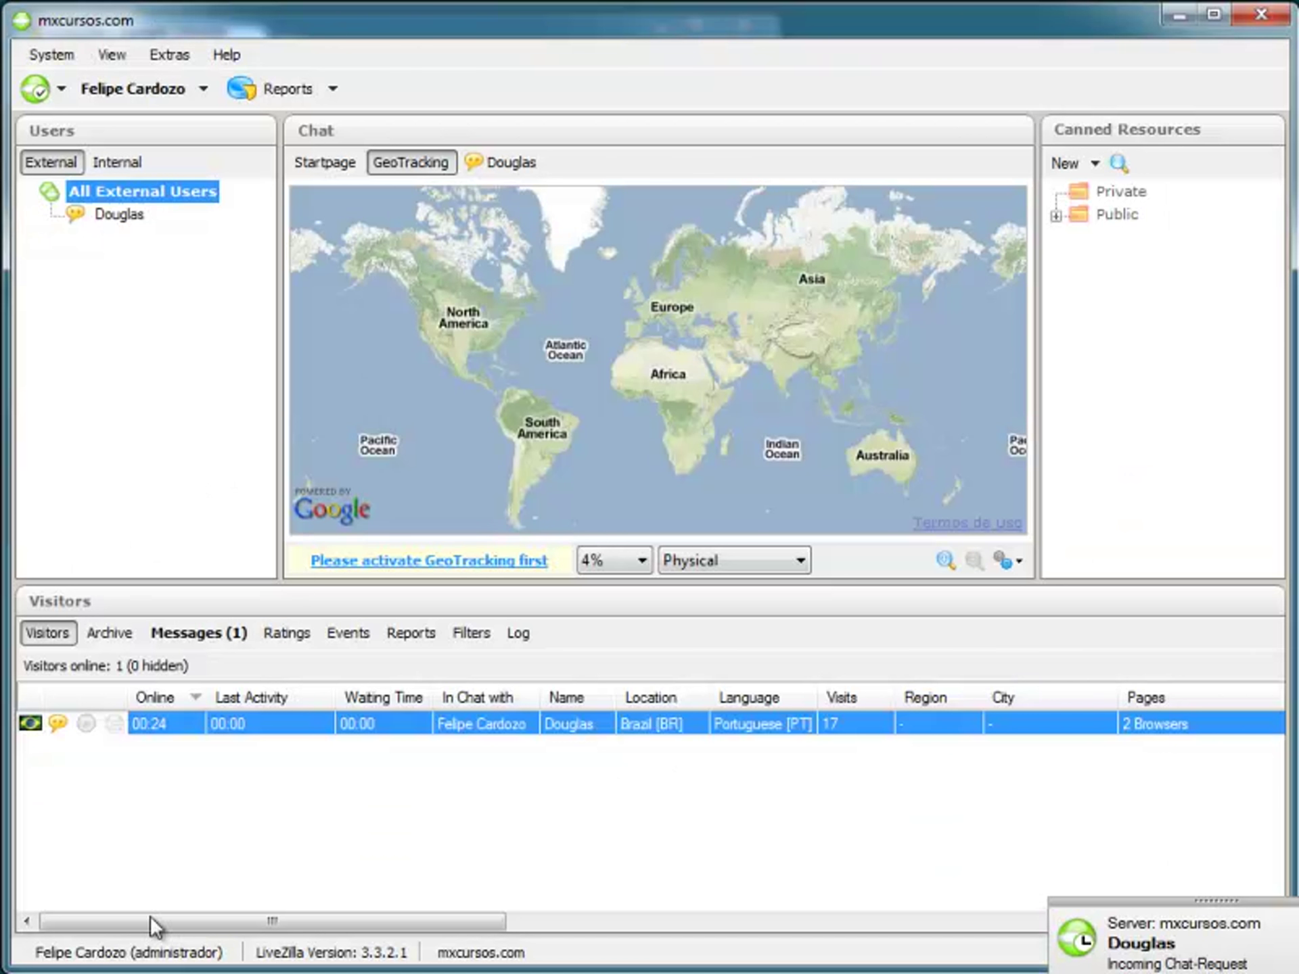
{"action": "left_click", "coordinate": [497, 164]}
{"action": "left_click", "coordinate": [356, 482]}
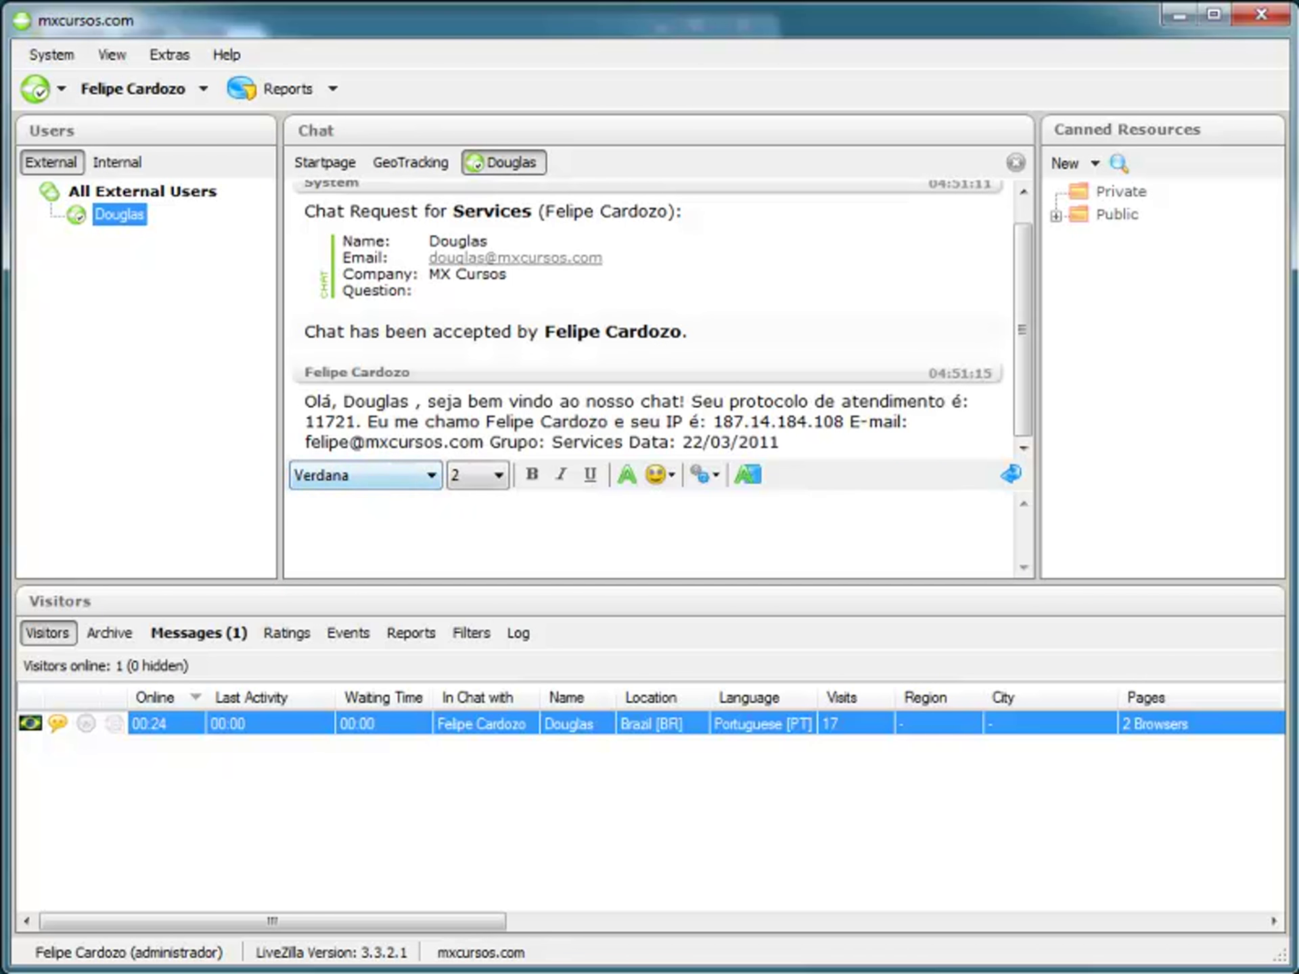
- Return to the visitor chat window and examine the IP, e-mail and group values in the received welcome message
{"action": "left_click", "coordinate": [74, 920]}
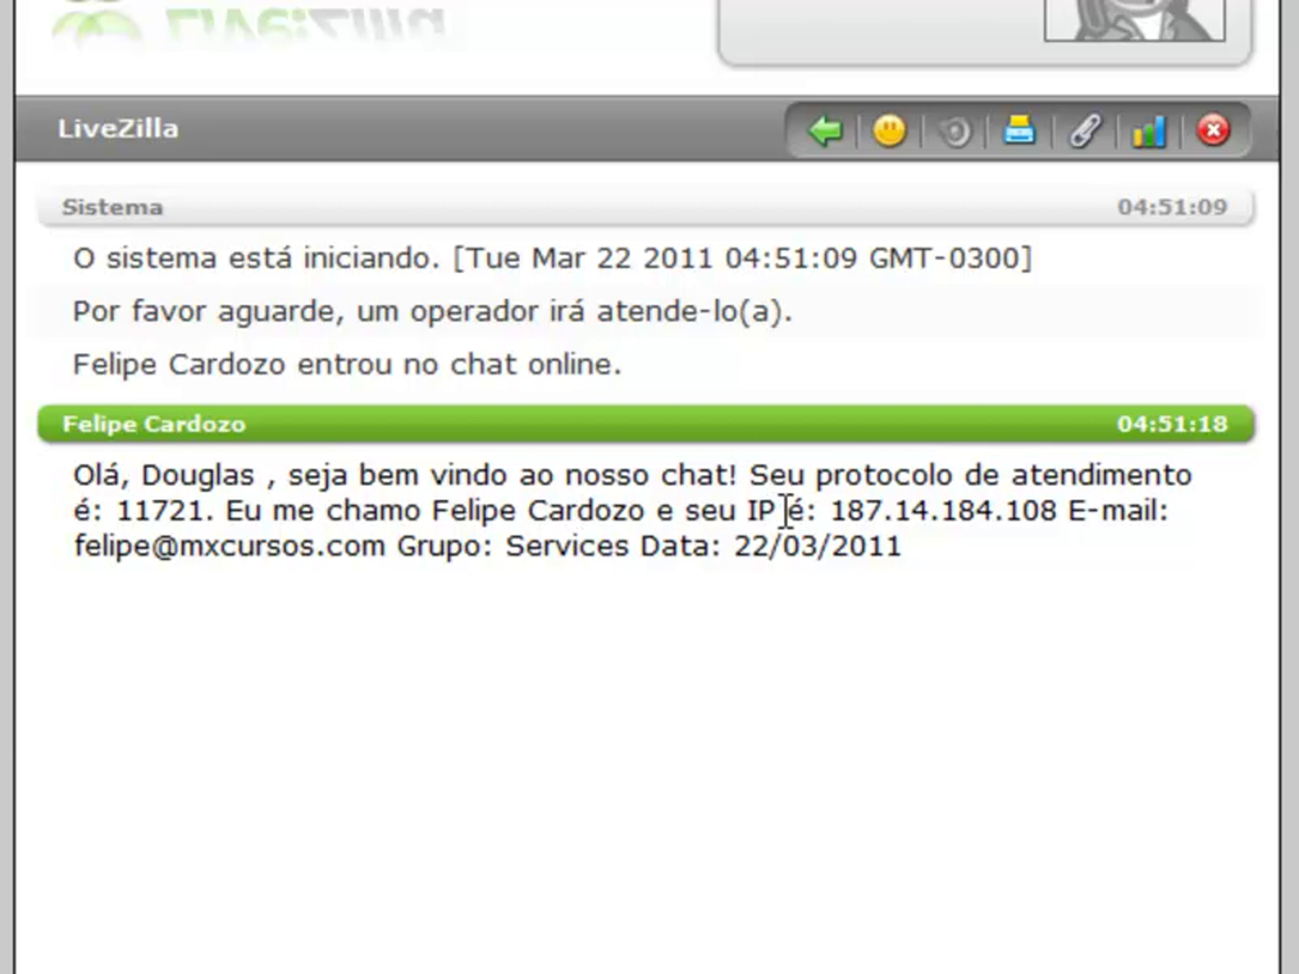
{"action": "left_click_drag", "start_coordinate": [831, 510], "coordinate": [1049, 513]}
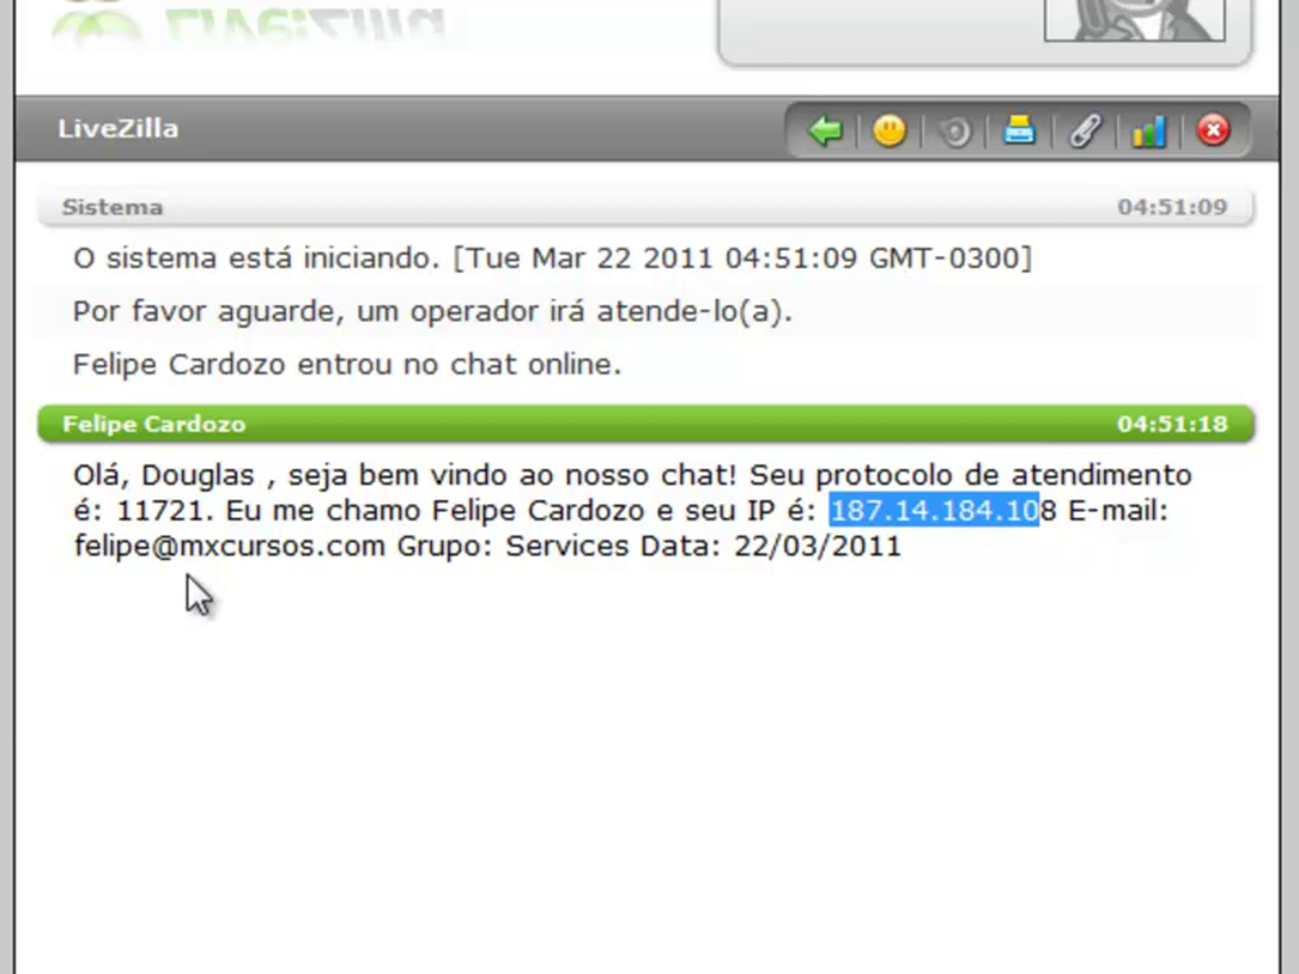
{"action": "left_click_drag", "start_coordinate": [74, 545], "coordinate": [630, 545]}
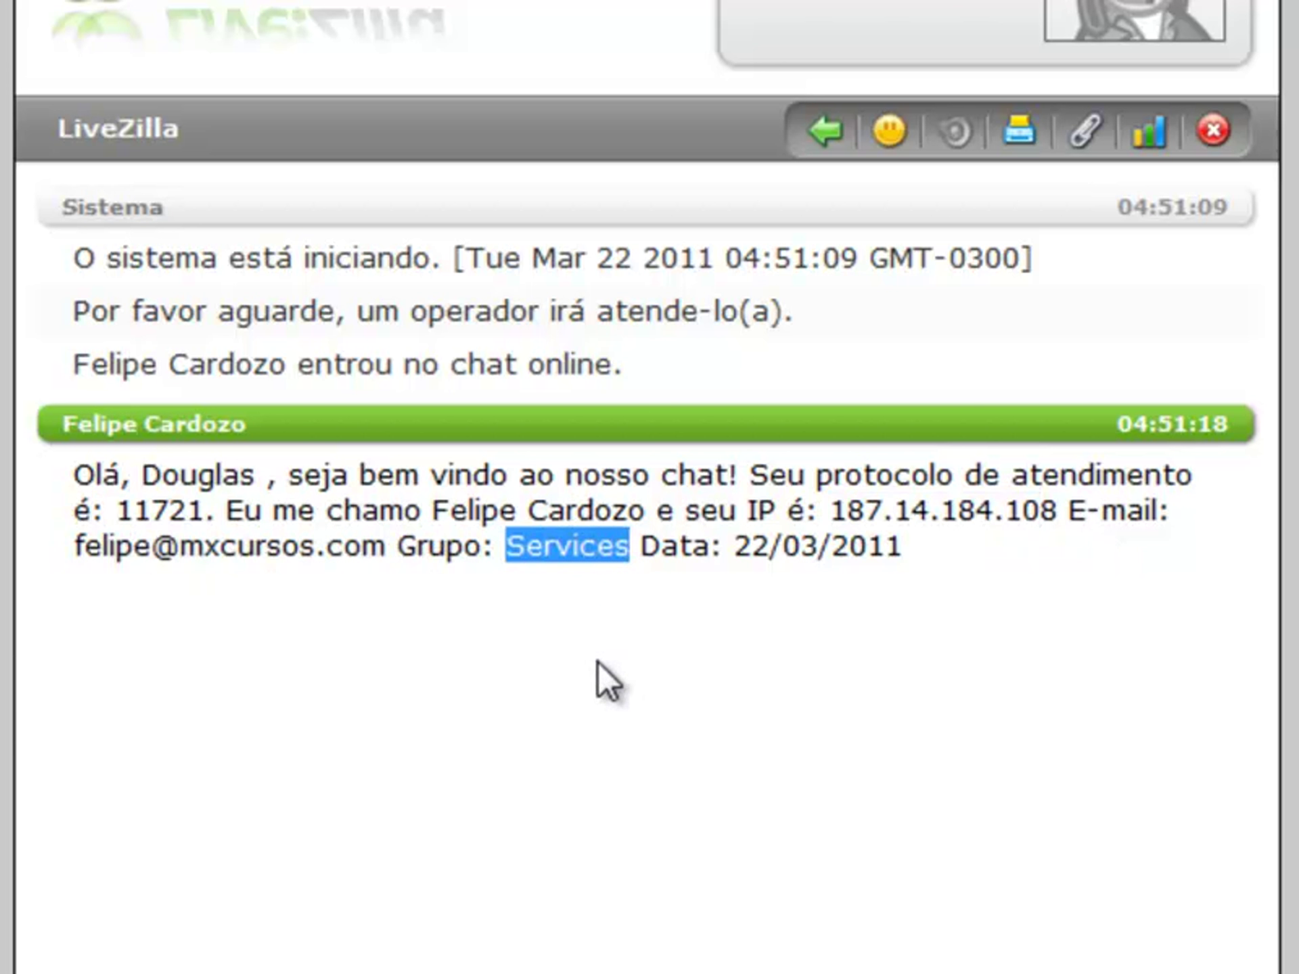
{"action": "left_click", "coordinate": [570, 581]}
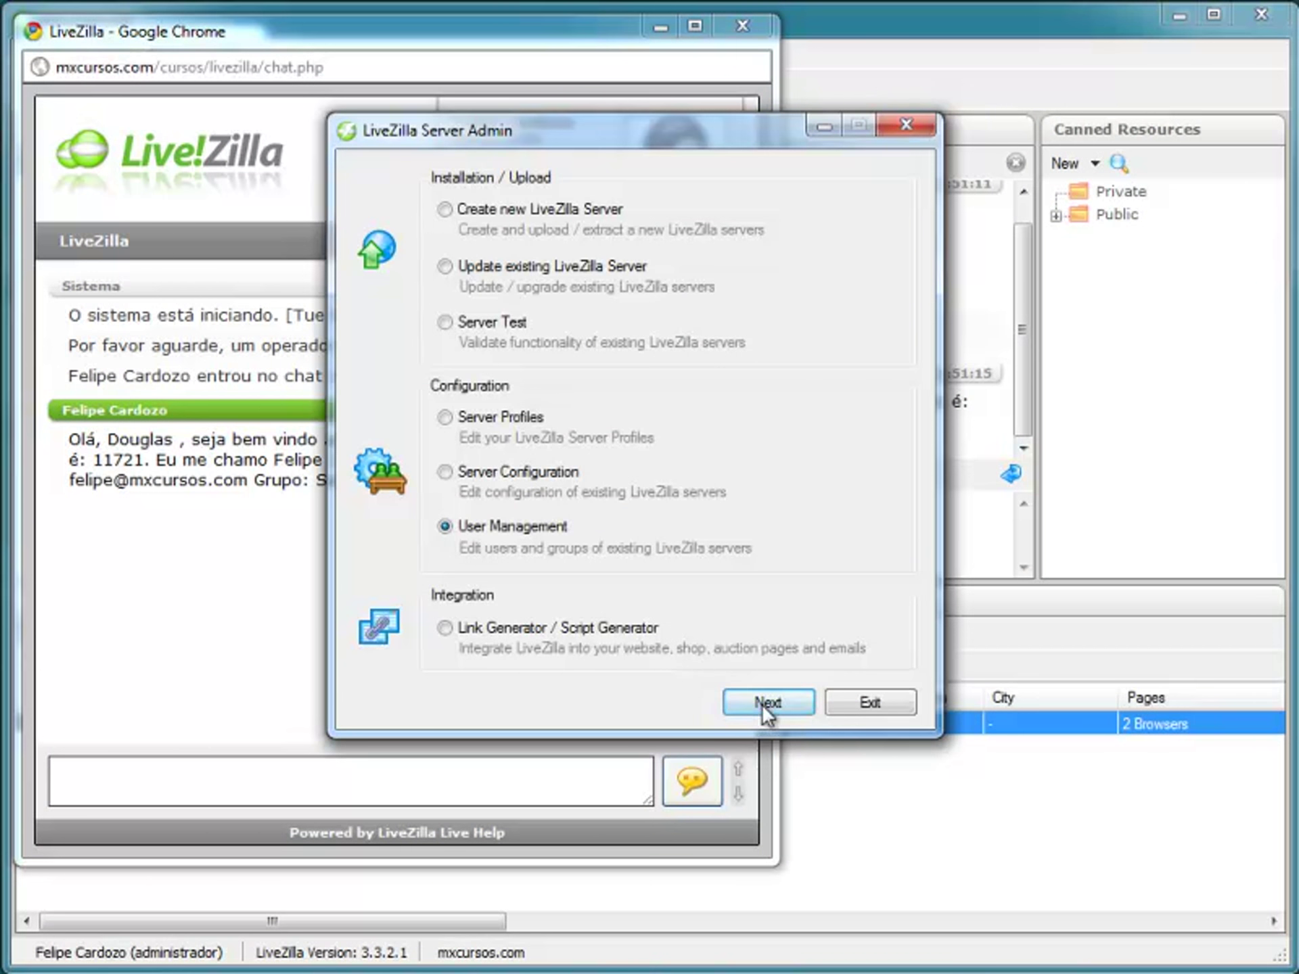
- Reopen User Management in LiveZilla Server Admin and check the Atendimento group's English title, closing the group without changes
{"action": "left_click", "coordinate": [762, 705]}
{"action": "left_click", "coordinate": [754, 635]}
{"action": "left_click", "coordinate": [755, 631]}
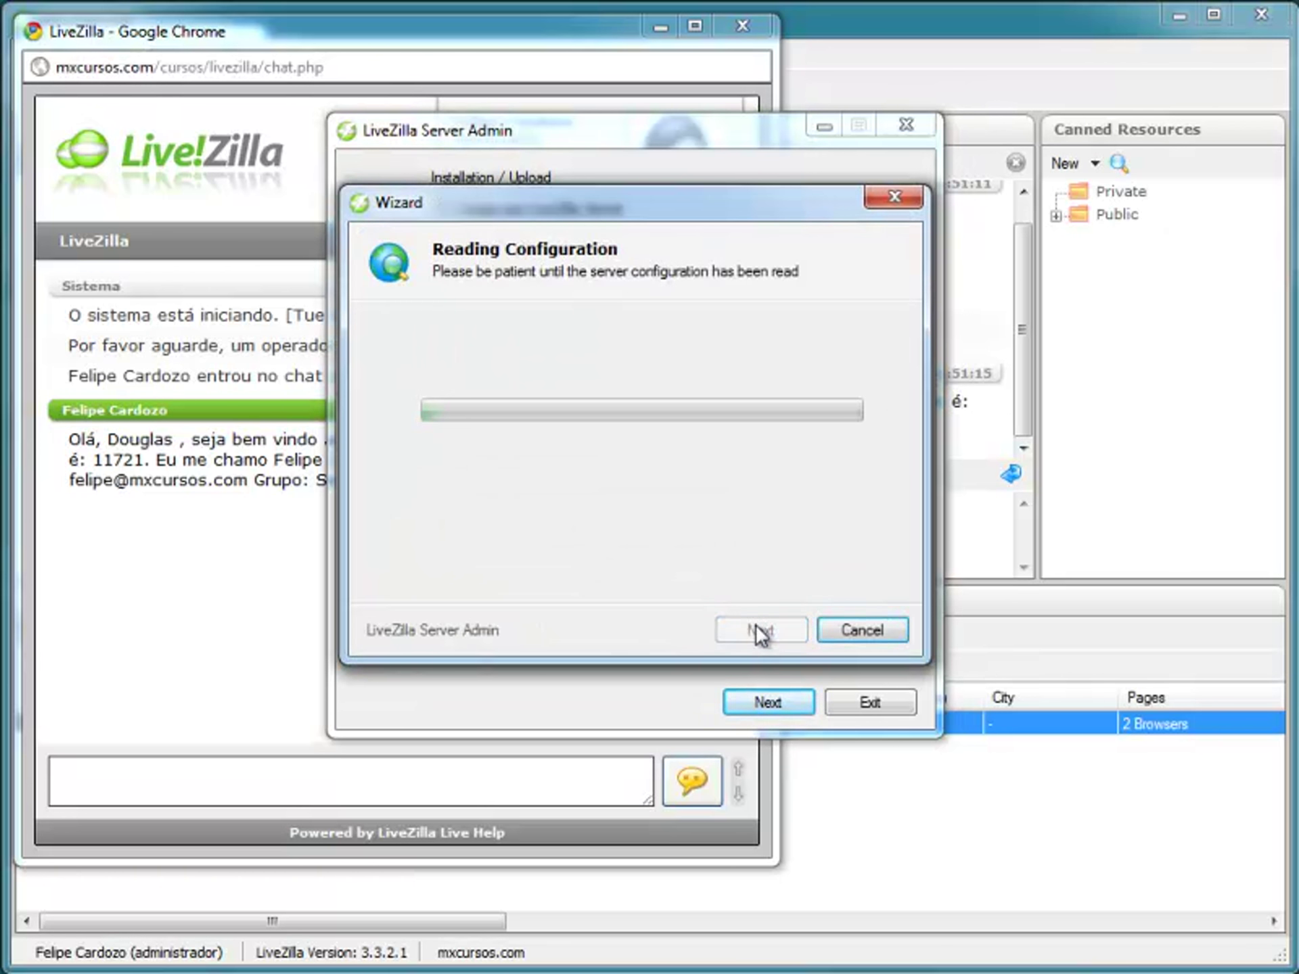
{"action": "left_click", "coordinate": [221, 196]}
{"action": "double_click", "coordinate": [217, 273]}
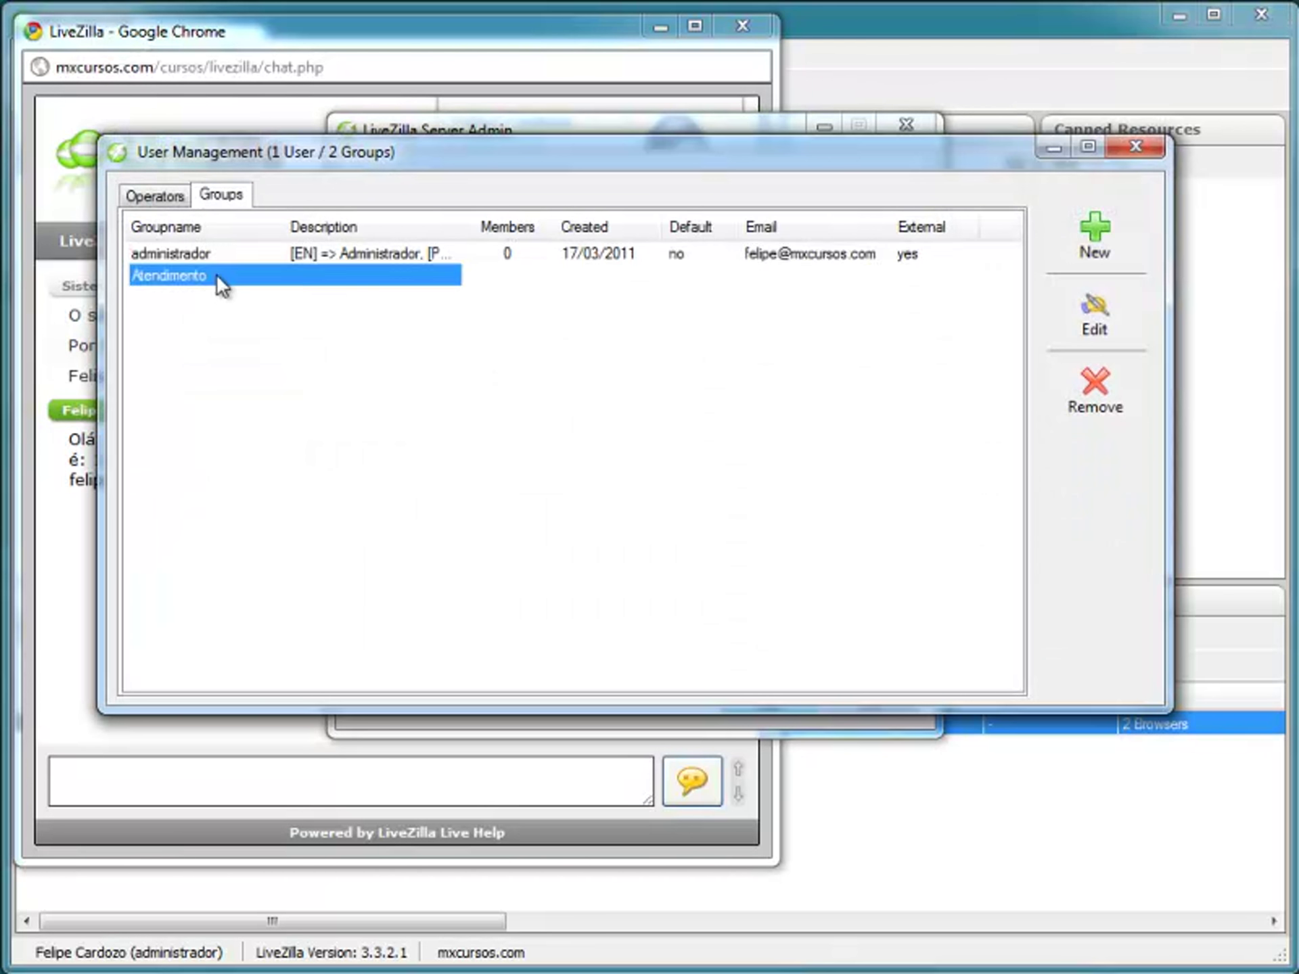
{"action": "left_click", "coordinate": [743, 349]}
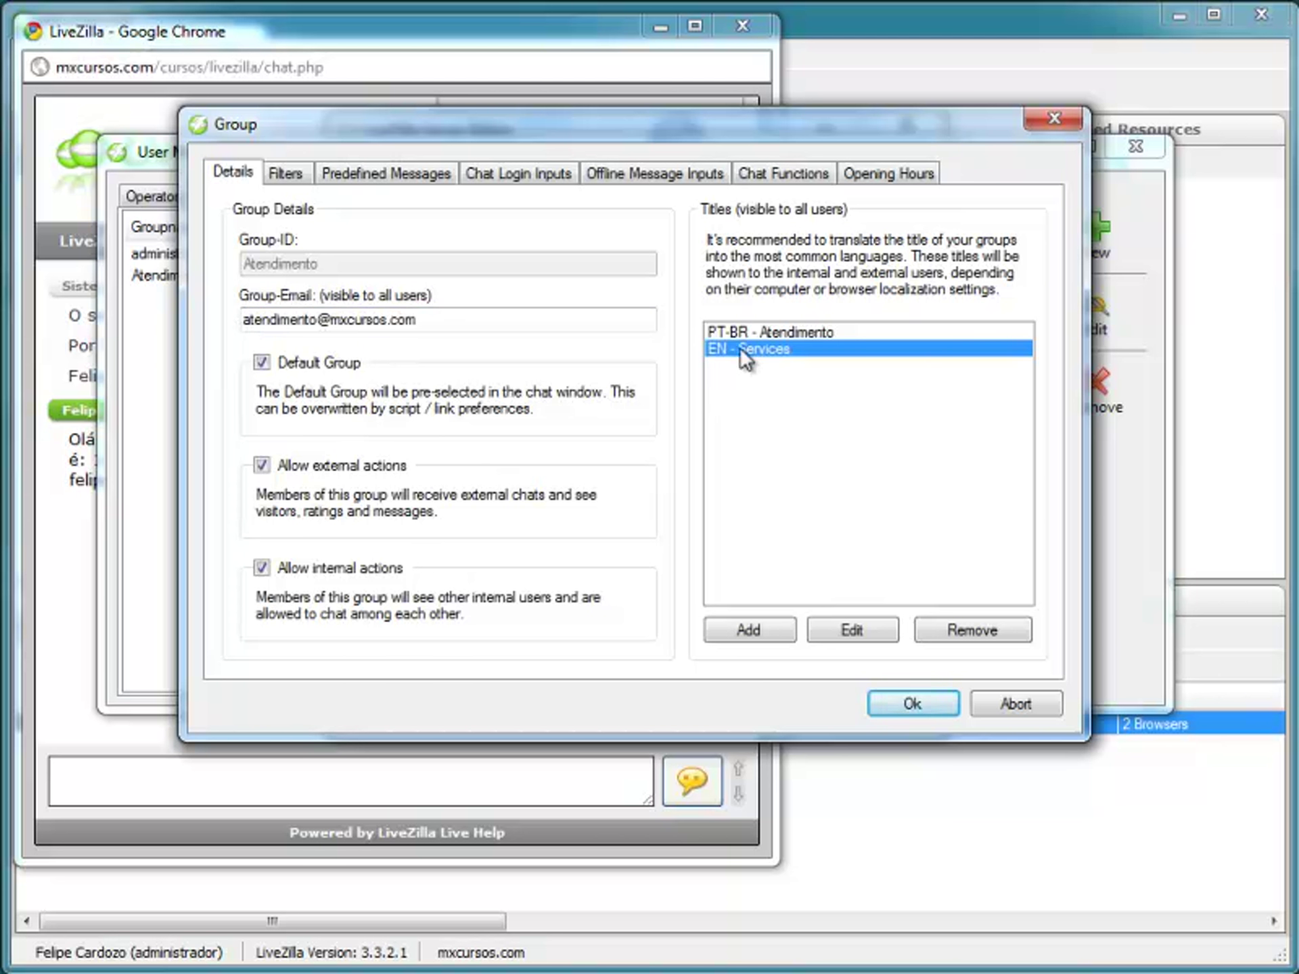
{"action": "left_click", "coordinate": [1060, 118]}
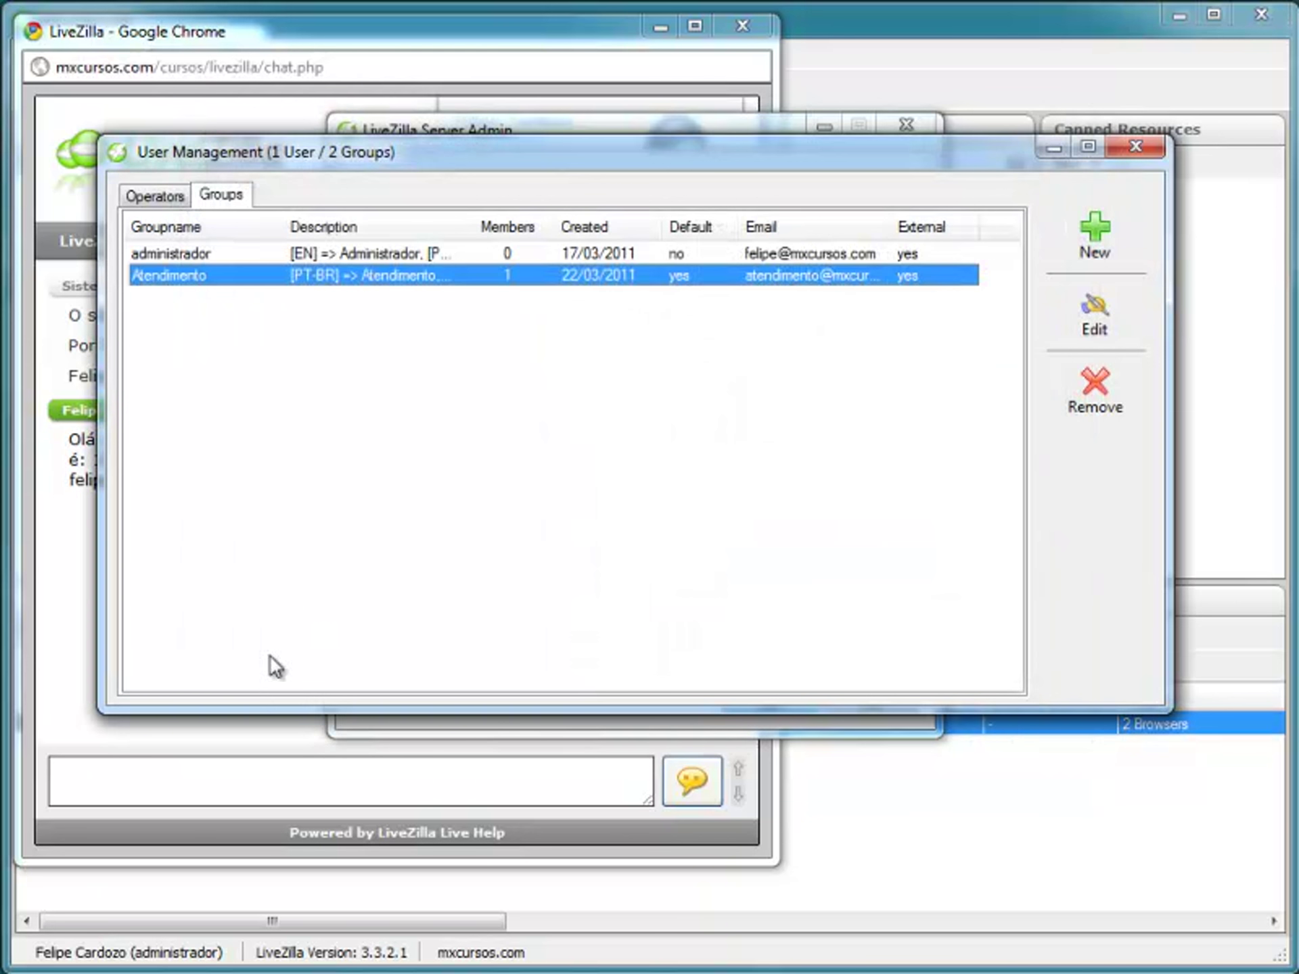
- Return to the visitor chat window and examine the date in the received welcome message
{"action": "left_click", "coordinate": [49, 910]}
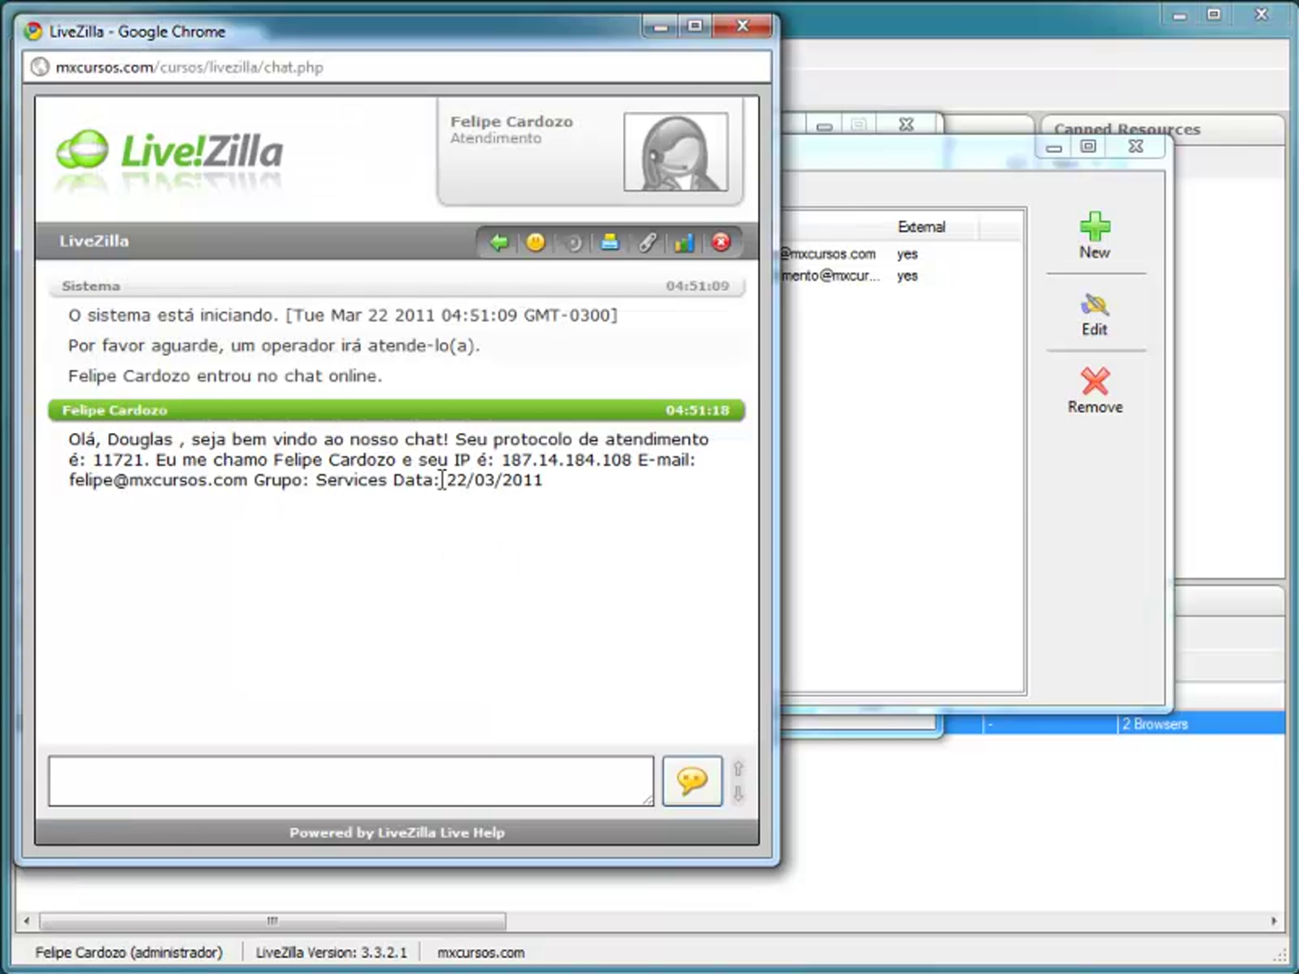
{"action": "left_click_drag", "start_coordinate": [442, 481], "coordinate": [565, 481]}
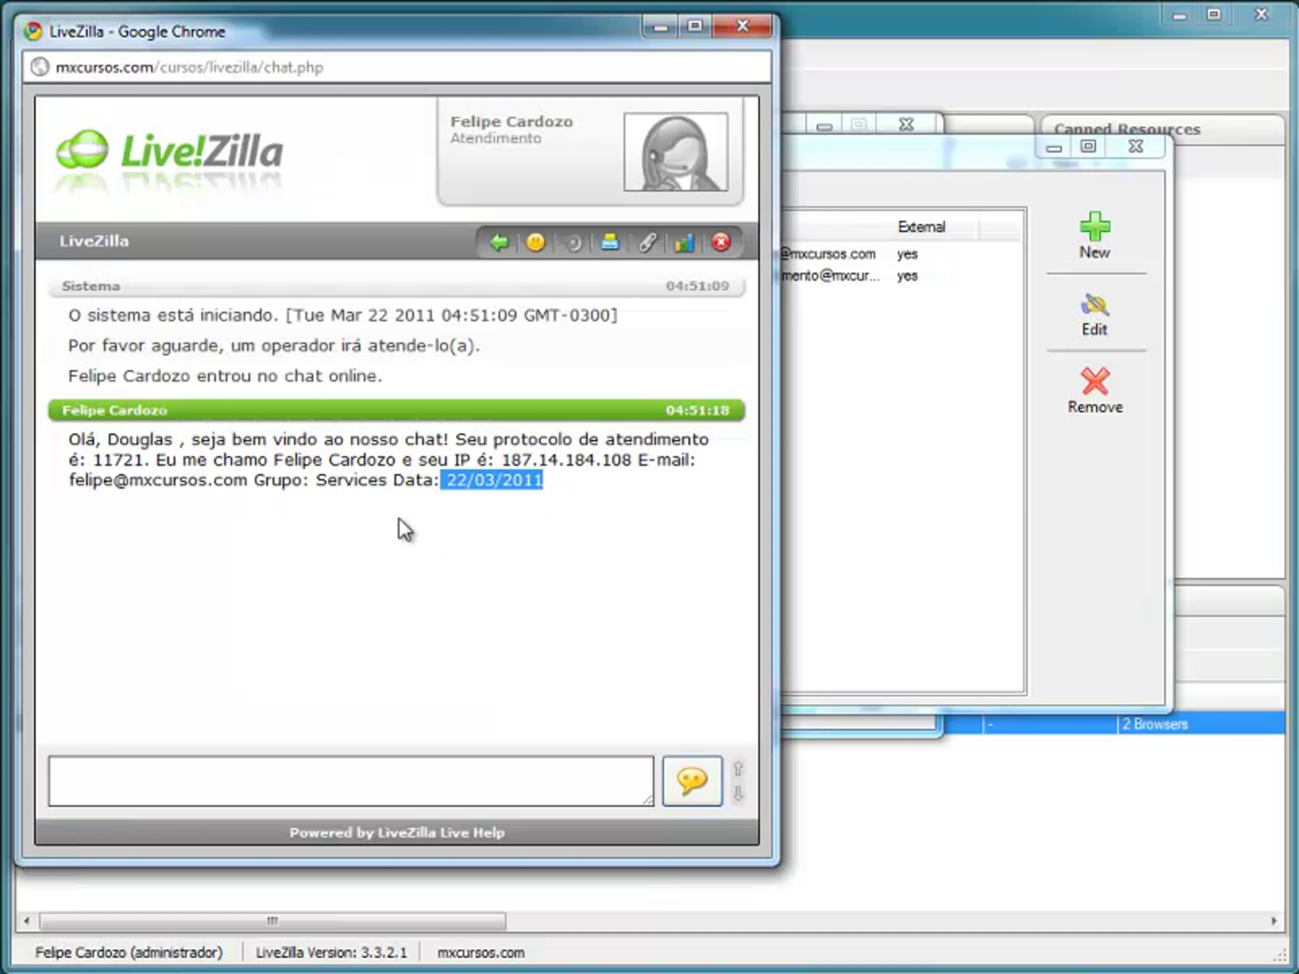
- In the Atendimento group's Portuguese (Brazil) welcome message, replace the e-mail, group and date lines with "Tenha um bom atendimento!"
{"action": "left_click", "coordinate": [481, 490]}
{"action": "left_click", "coordinate": [957, 463]}
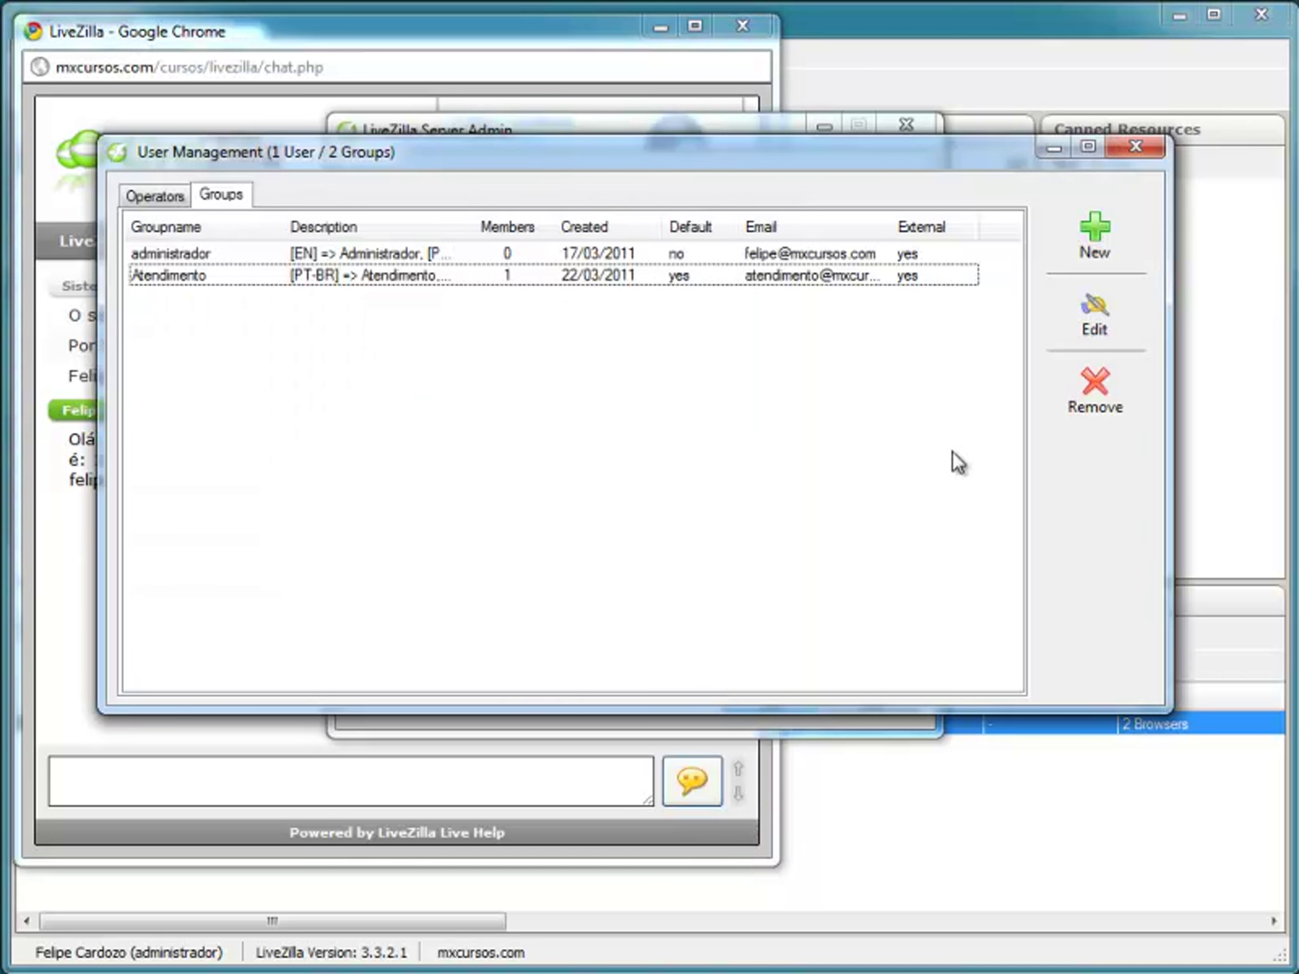
{"action": "double_click", "coordinate": [226, 275]}
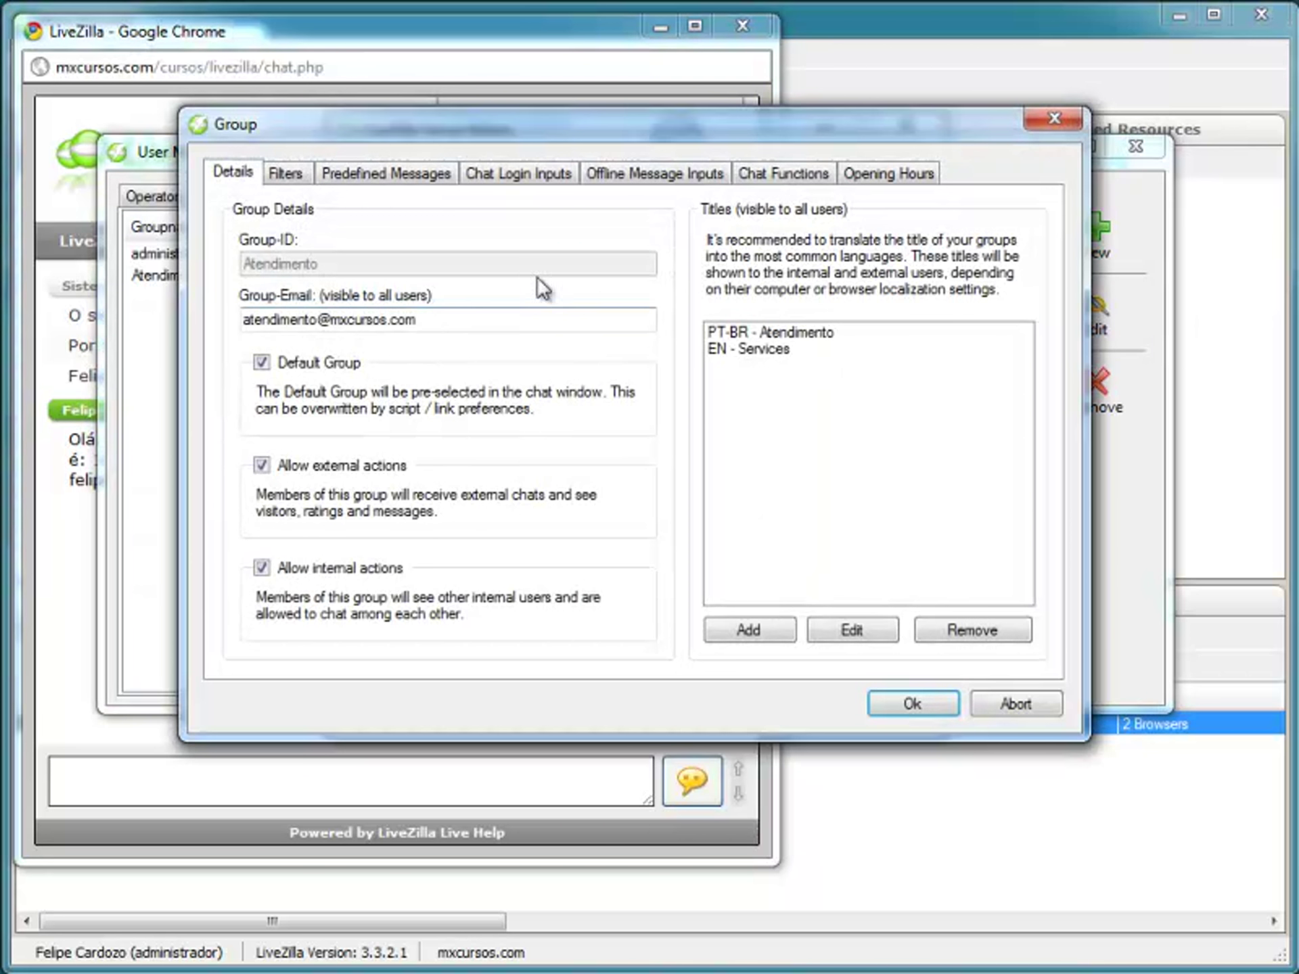
{"action": "left_click", "coordinate": [386, 173]}
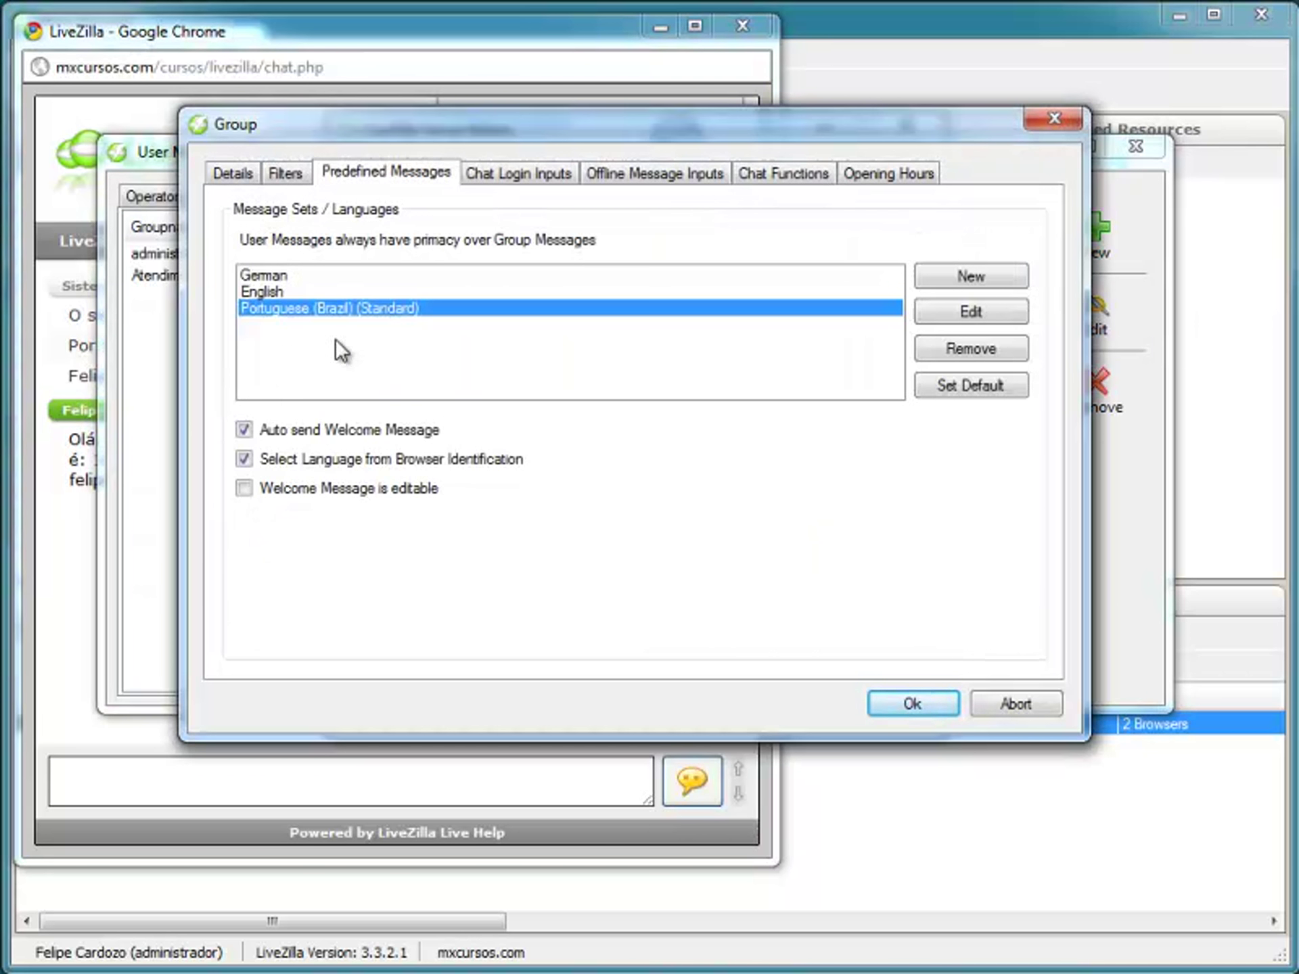
{"action": "double_click", "coordinate": [312, 310]}
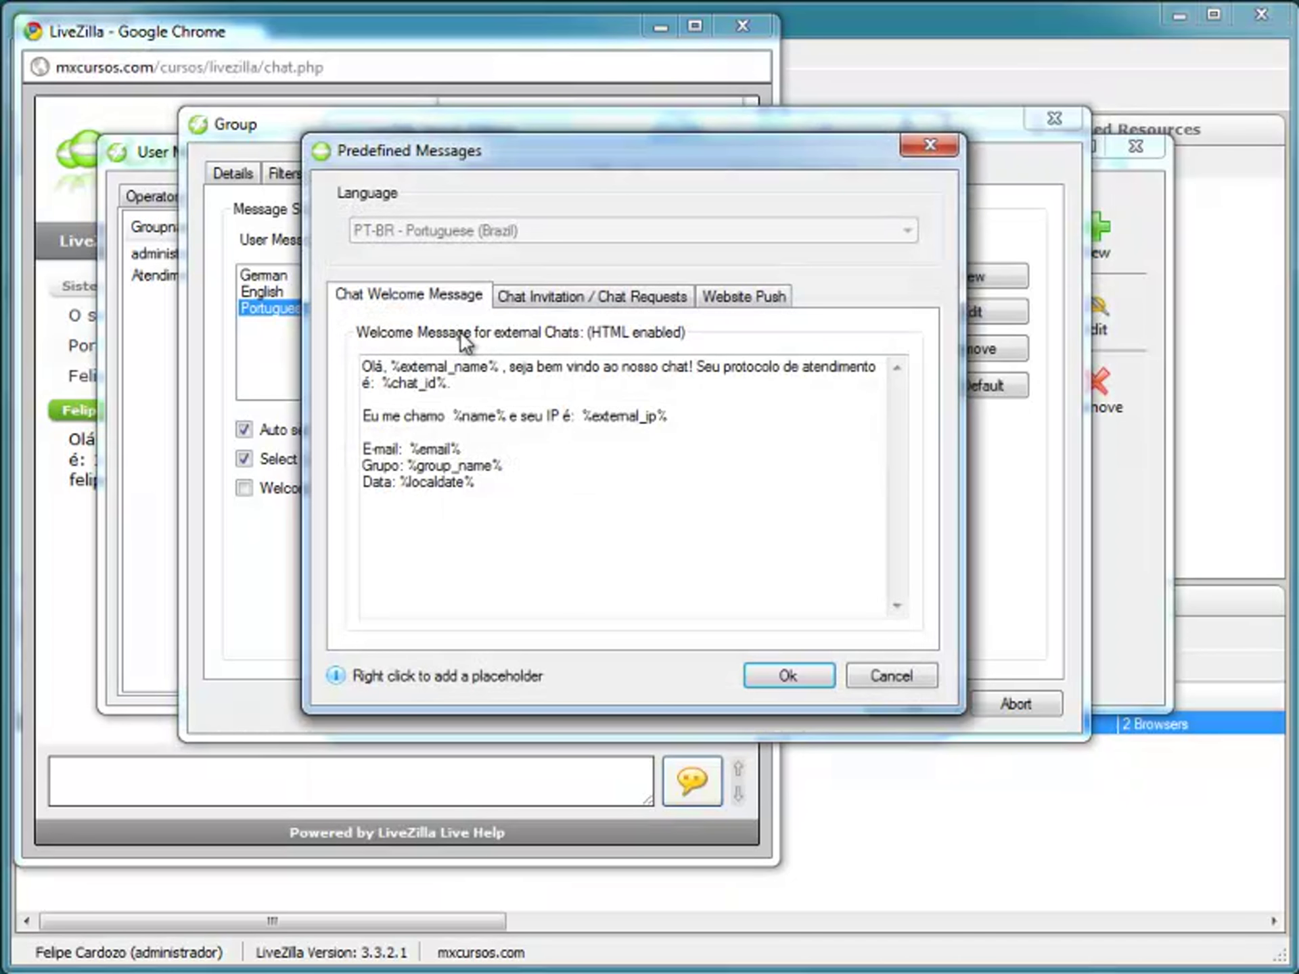
{"action": "left_click_drag", "start_coordinate": [546, 496], "coordinate": [374, 436]}
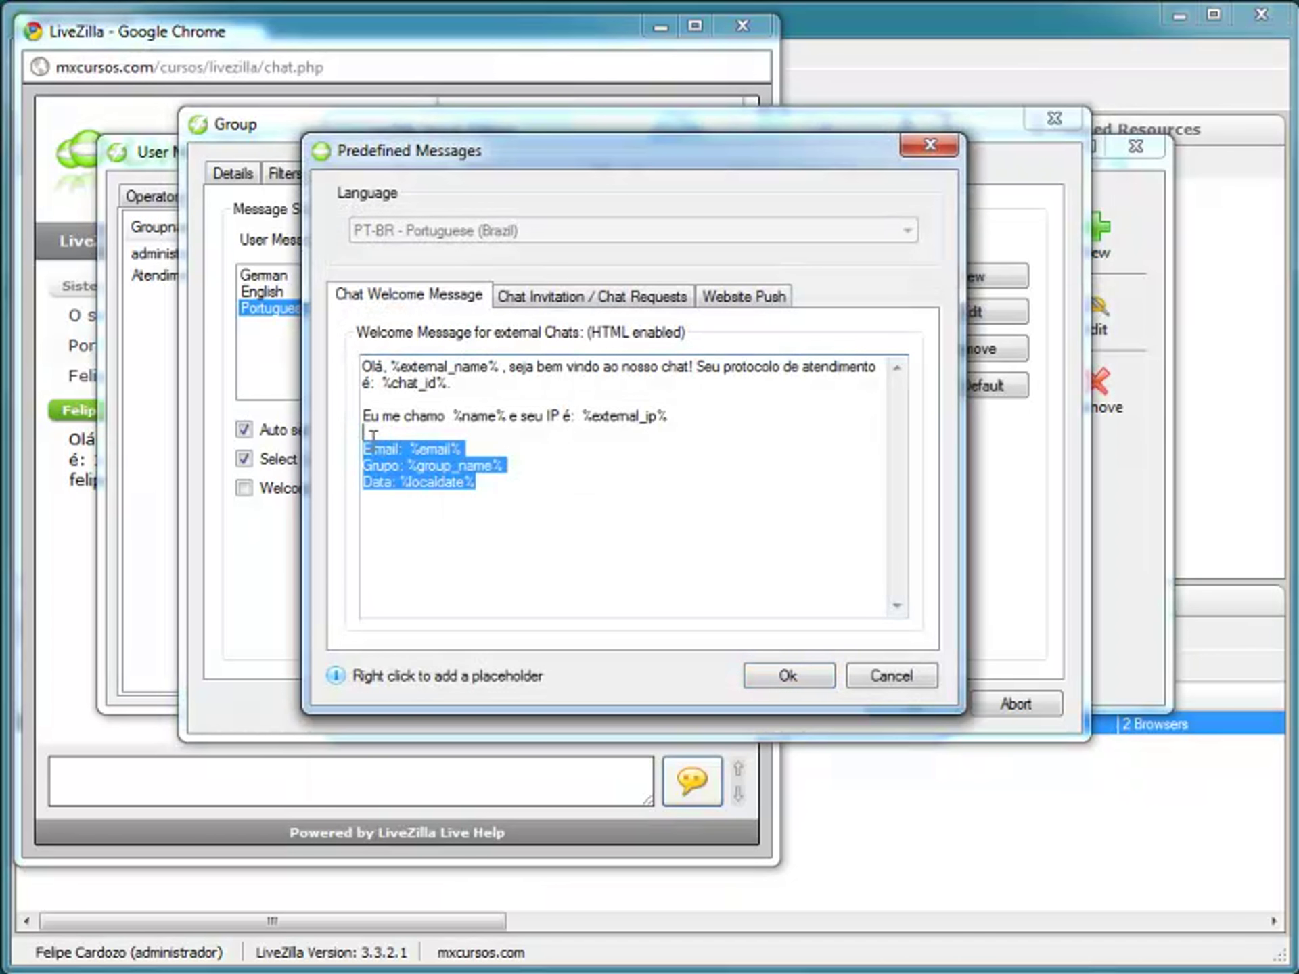
{"action": "key", "text": "Delete"}
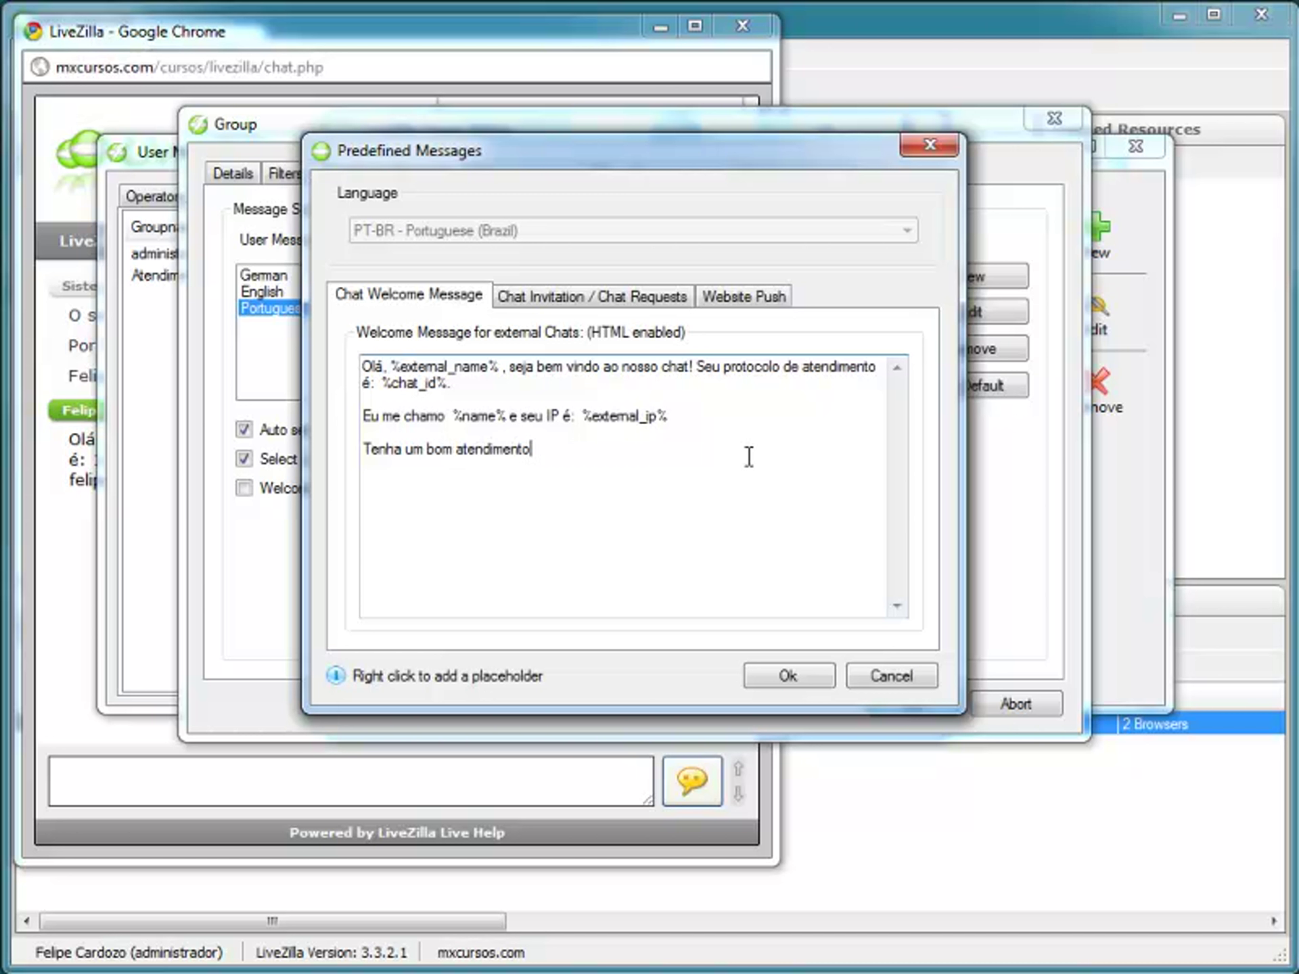
{"action": "left_click", "coordinate": [814, 673]}
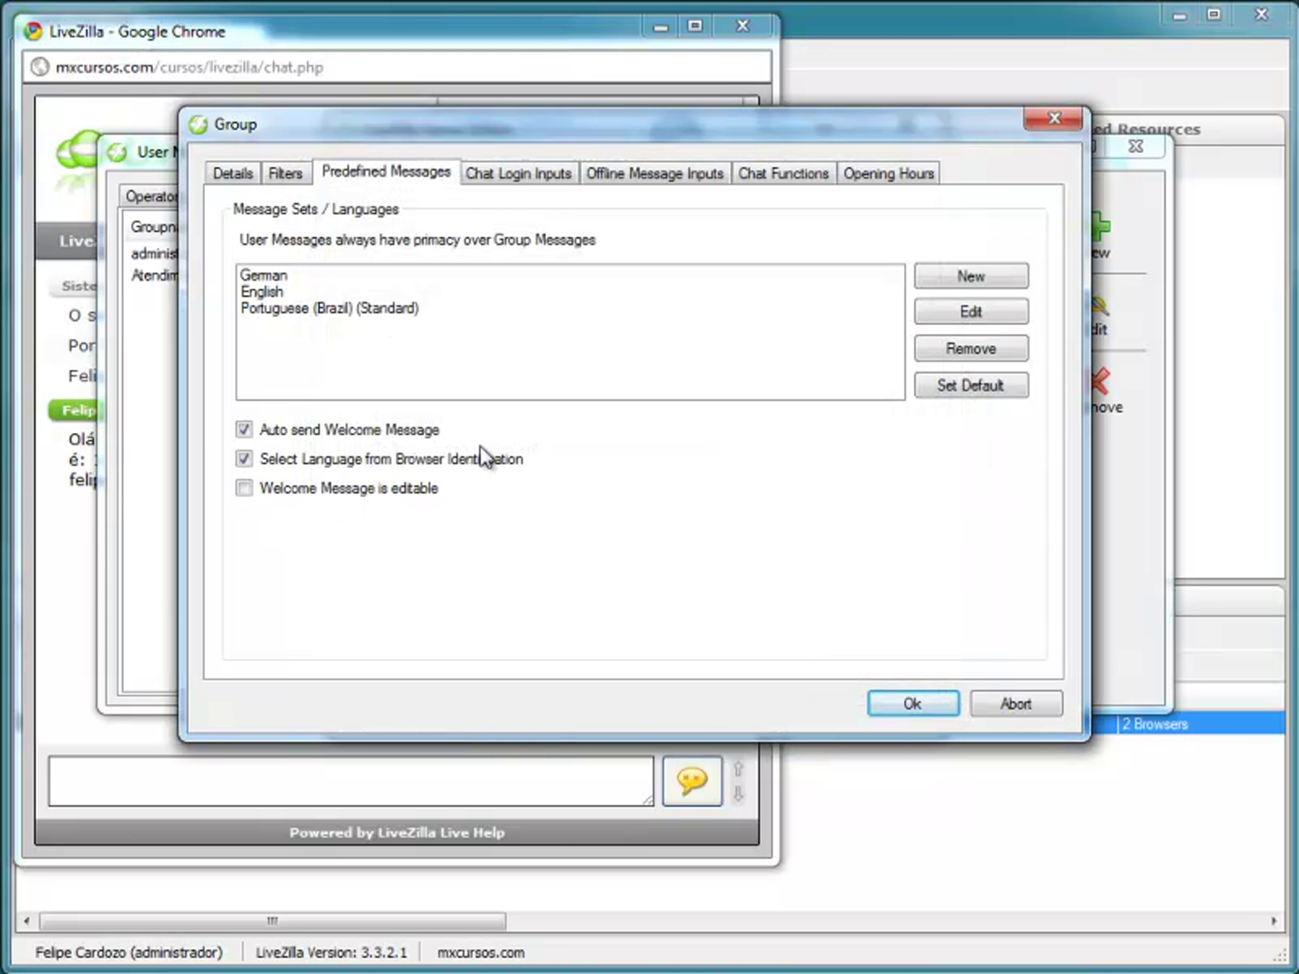
- Copy the full Portuguese (Brazil) welcome message over both the manual and automatic invitation texts
{"action": "double_click", "coordinate": [328, 308]}
{"action": "left_click_drag", "start_coordinate": [473, 484], "coordinate": [284, 369]}
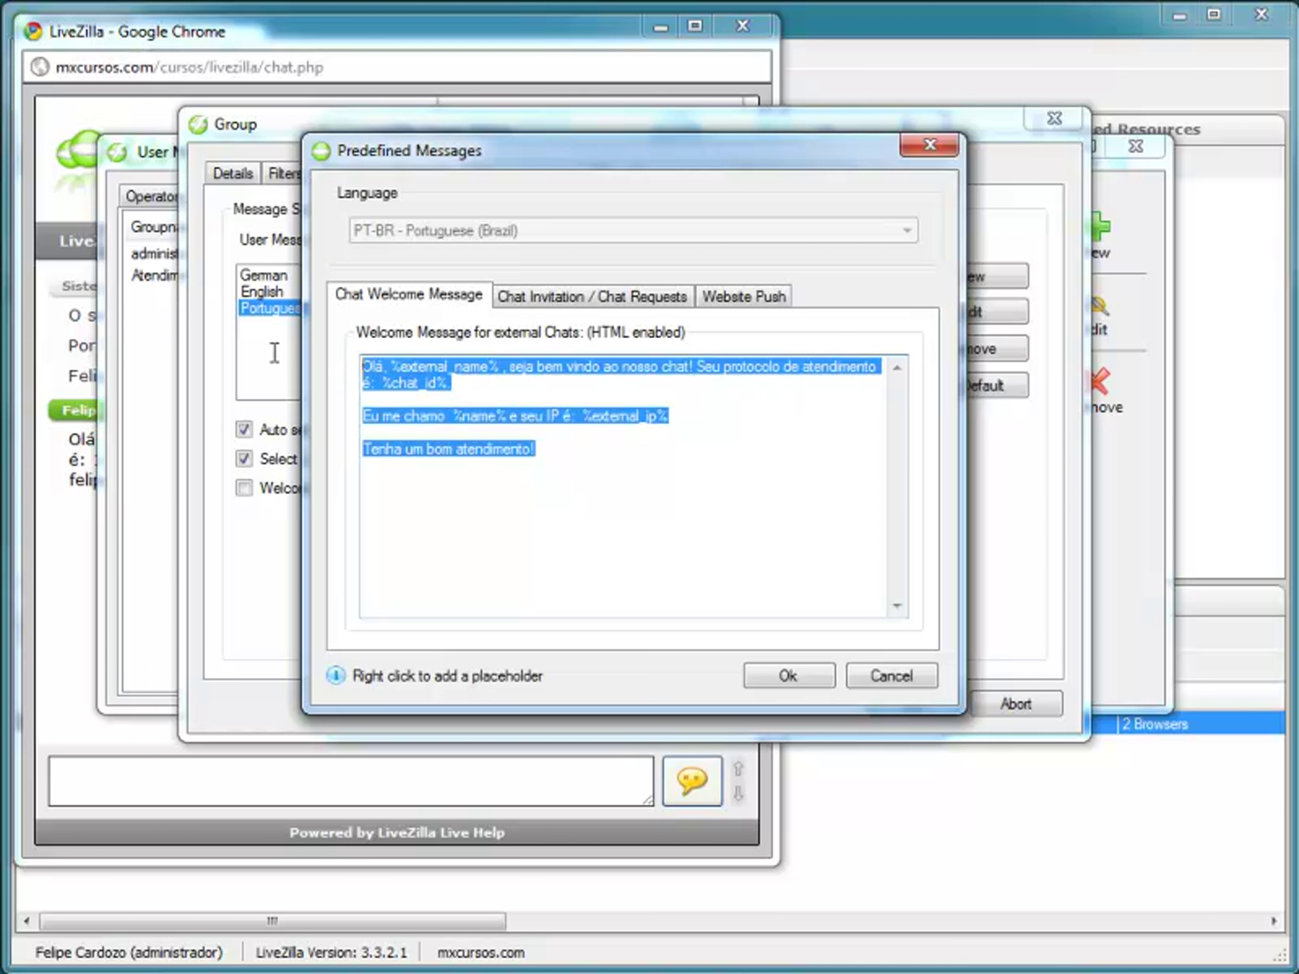
{"action": "left_click_drag", "start_coordinate": [569, 397], "coordinate": [600, 366]}
{"action": "left_click_drag", "start_coordinate": [555, 464], "coordinate": [214, 345]}
{"action": "left_click", "coordinate": [561, 298]}
{"action": "left_click_drag", "start_coordinate": [559, 443], "coordinate": [211, 403]}
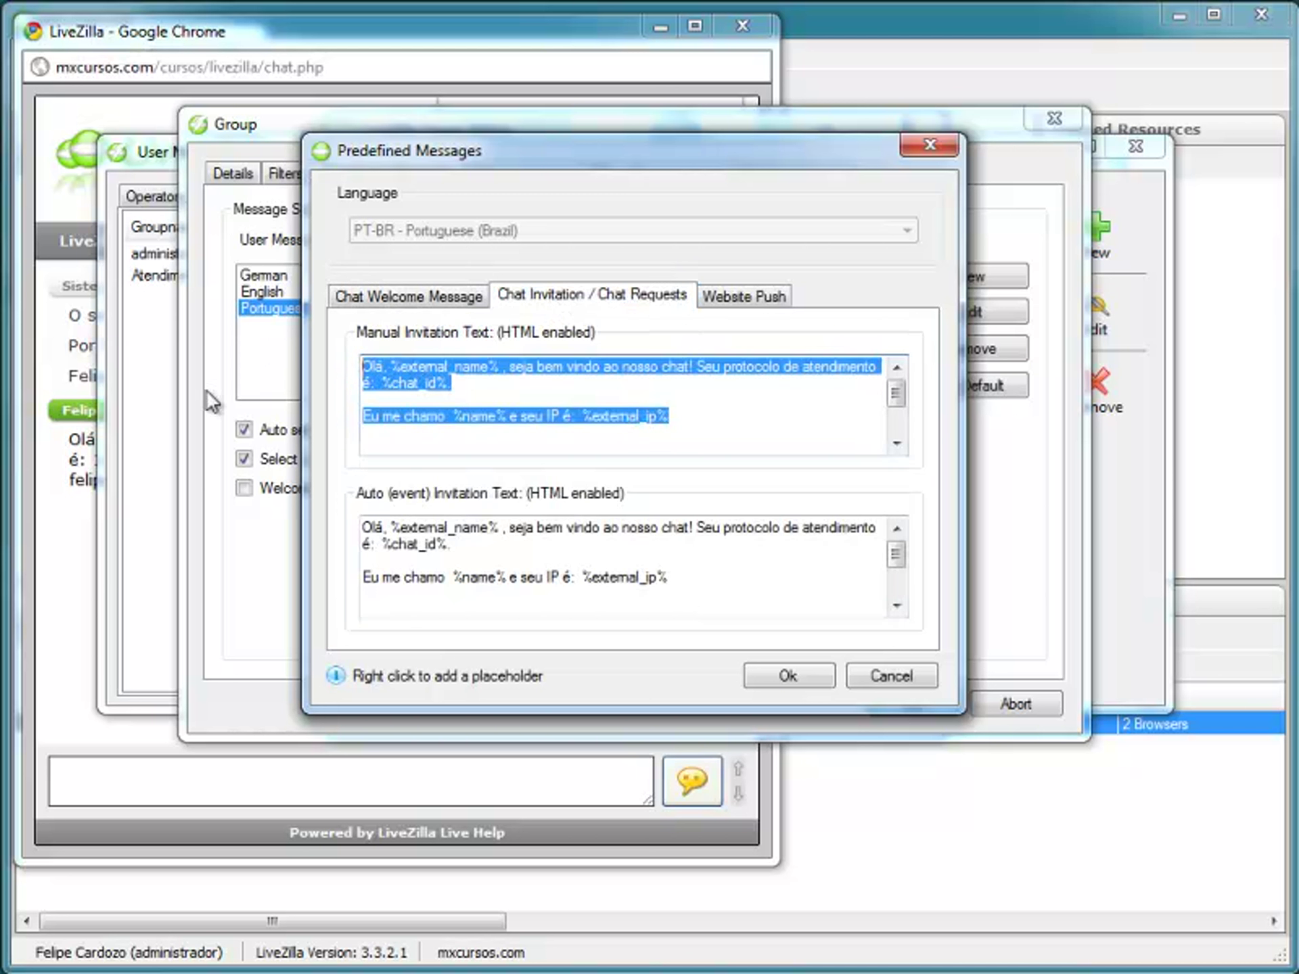
{"action": "key", "text": "ctrl+c"}
{"action": "left_click_drag", "start_coordinate": [721, 612], "coordinate": [508, 516]}
{"action": "key", "text": "ctrl+v"}
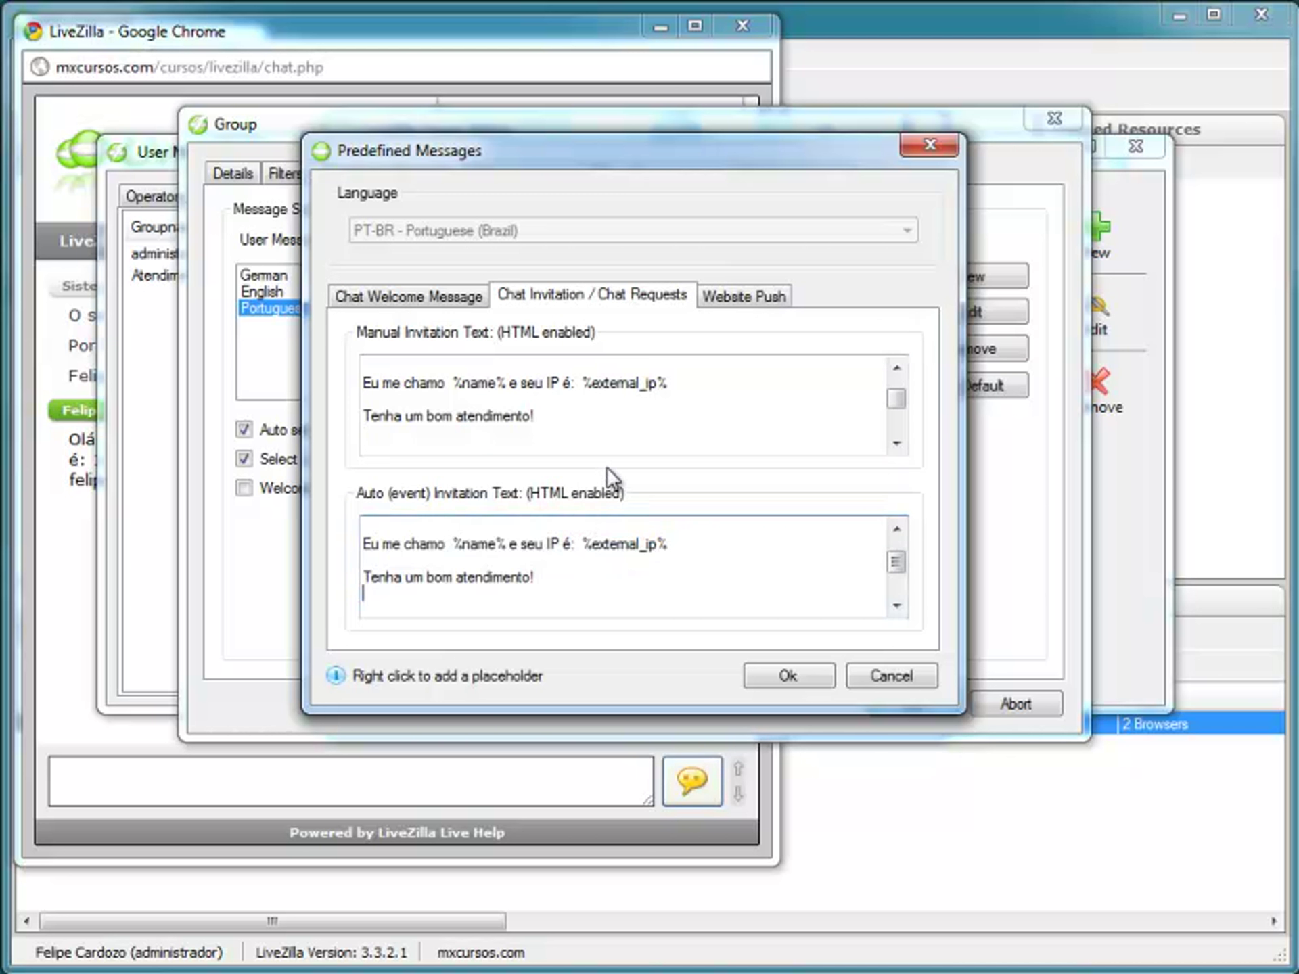
- Replace the manual and automatic website push texts with the same welcome message and save the Atendimento group
{"action": "left_click", "coordinate": [744, 296]}
{"action": "key", "text": "ctrl+a"}
{"action": "left_click", "coordinate": [731, 423]}
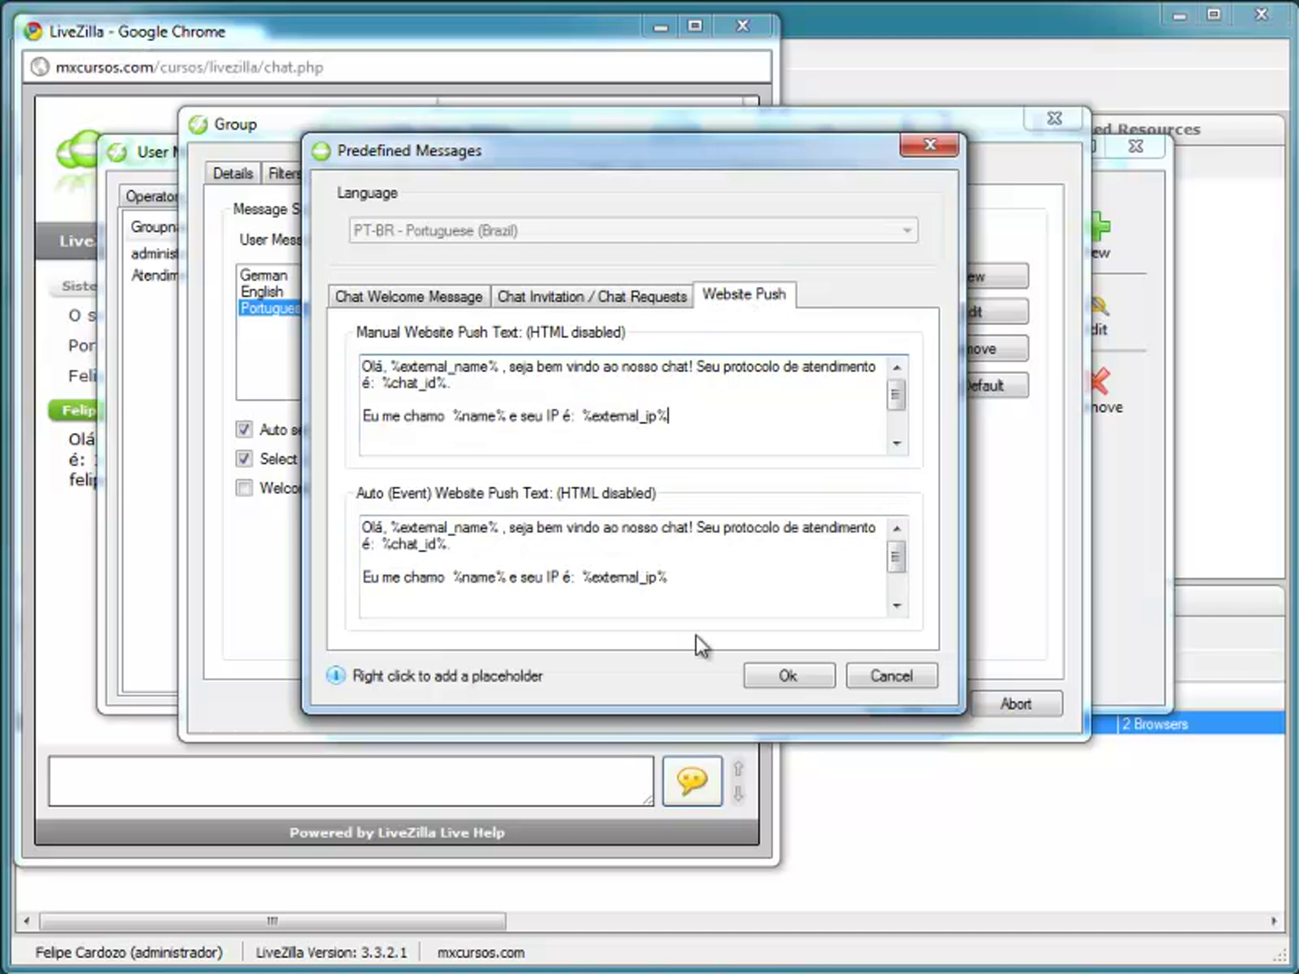
{"action": "left_click", "coordinate": [676, 582]}
{"action": "key", "text": "ctrl+a"}
{"action": "left_click", "coordinate": [637, 541]}
{"action": "left_click", "coordinate": [778, 673]}
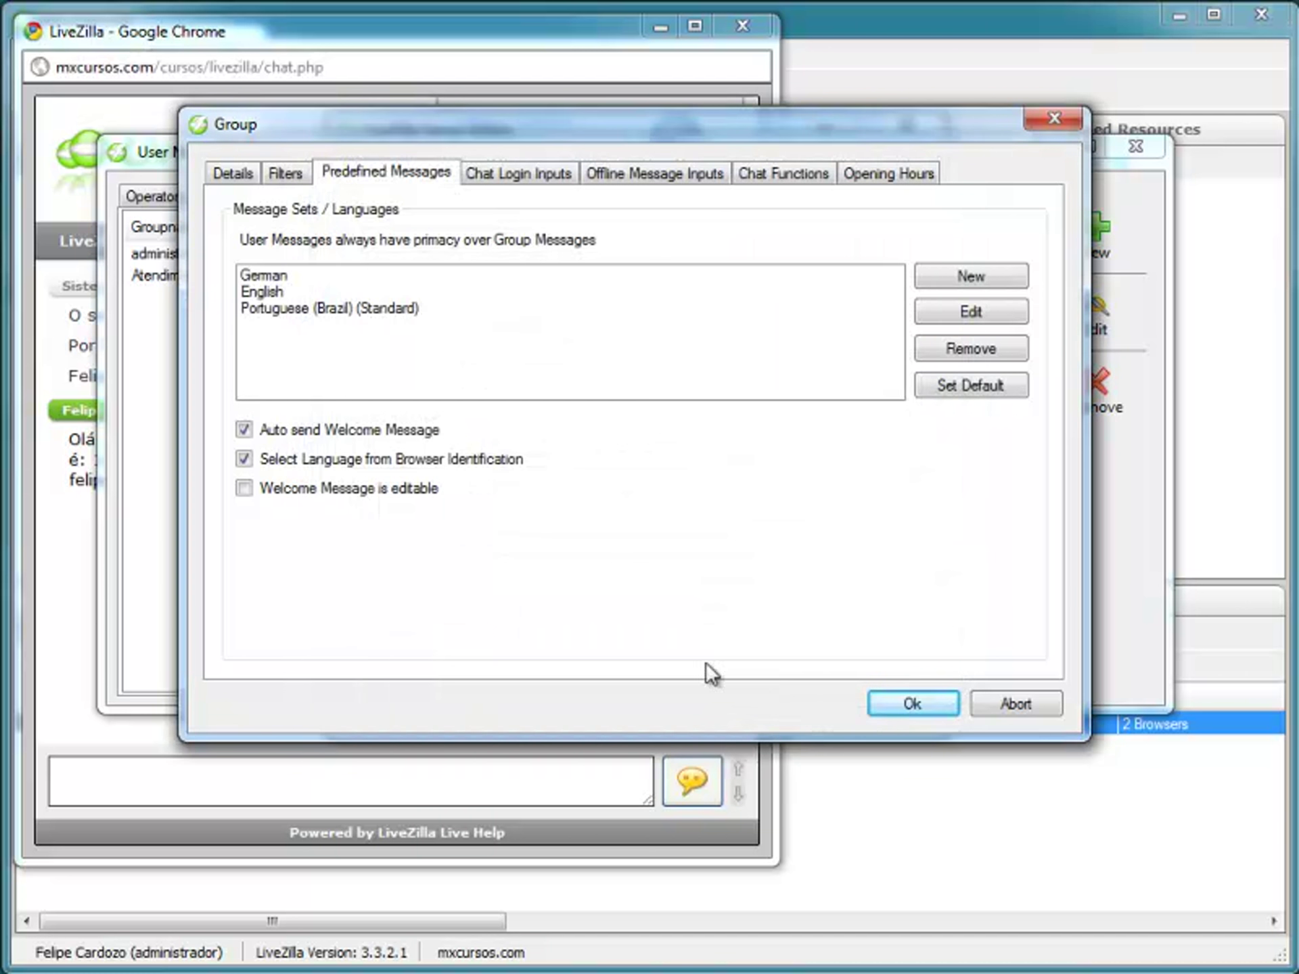
{"action": "left_click", "coordinate": [884, 700]}
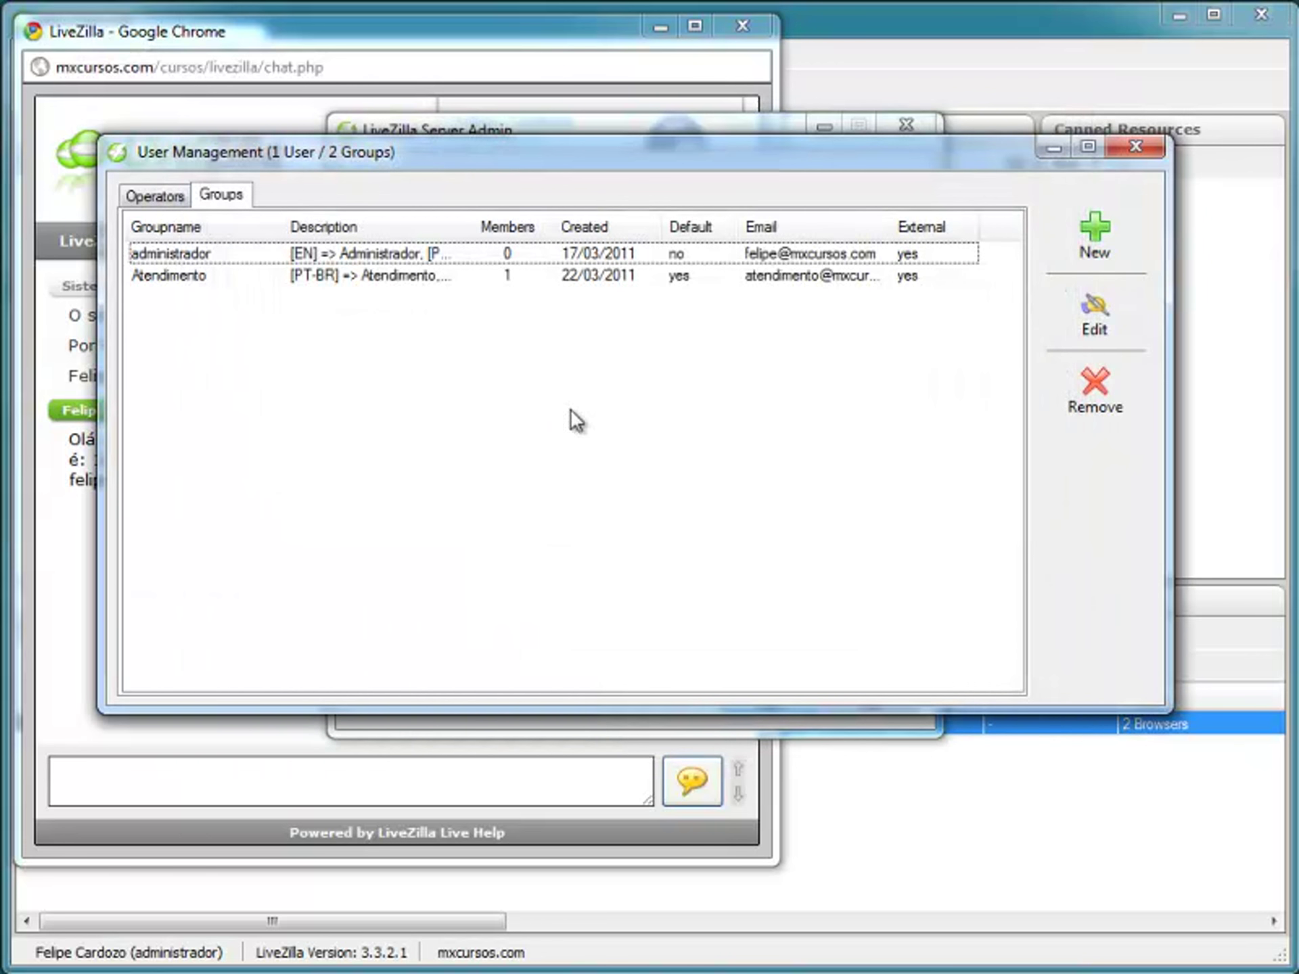
- Close User Management, the visitor chat window and the previous visitor's chat in the operator client
{"action": "left_click", "coordinate": [1158, 148]}
{"action": "left_click", "coordinate": [741, 27]}
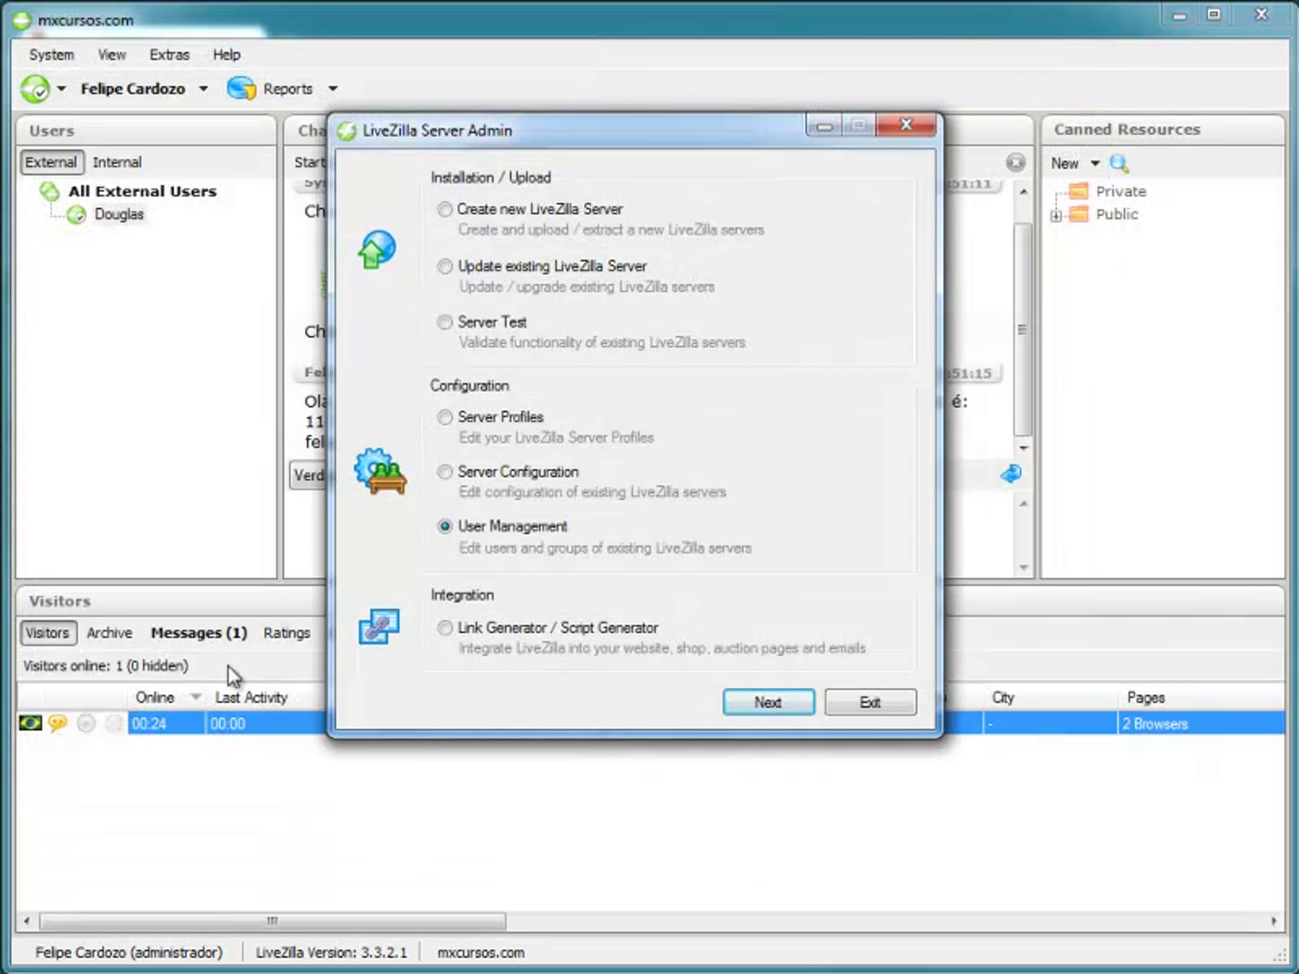
{"action": "left_click", "coordinate": [139, 526]}
{"action": "left_click", "coordinate": [1016, 162]}
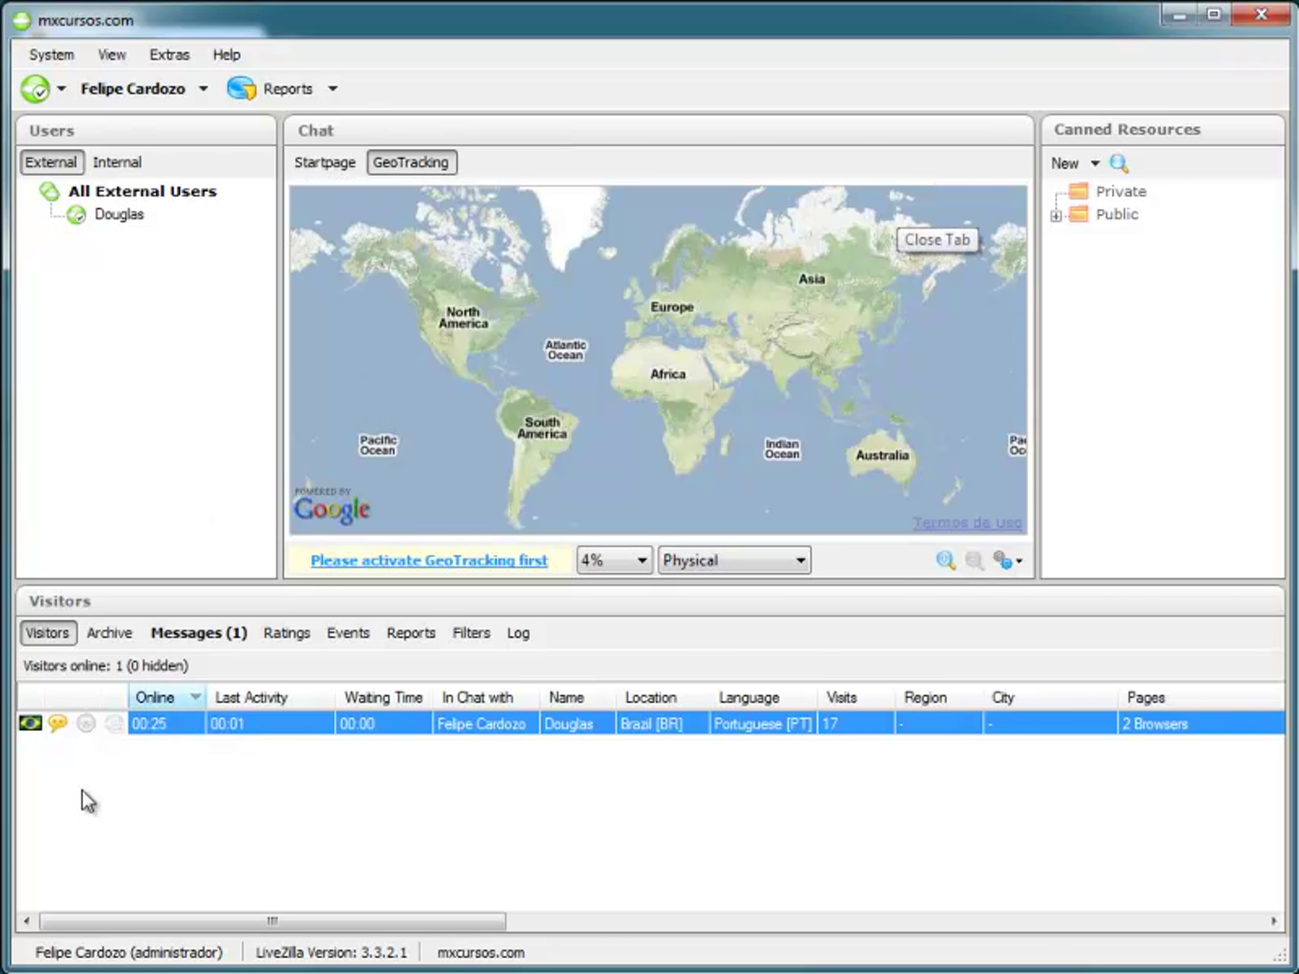
- Switch to the website in Chrome, open its online chat form and enter a new visitor's name
{"action": "left_click", "coordinate": [203, 284]}
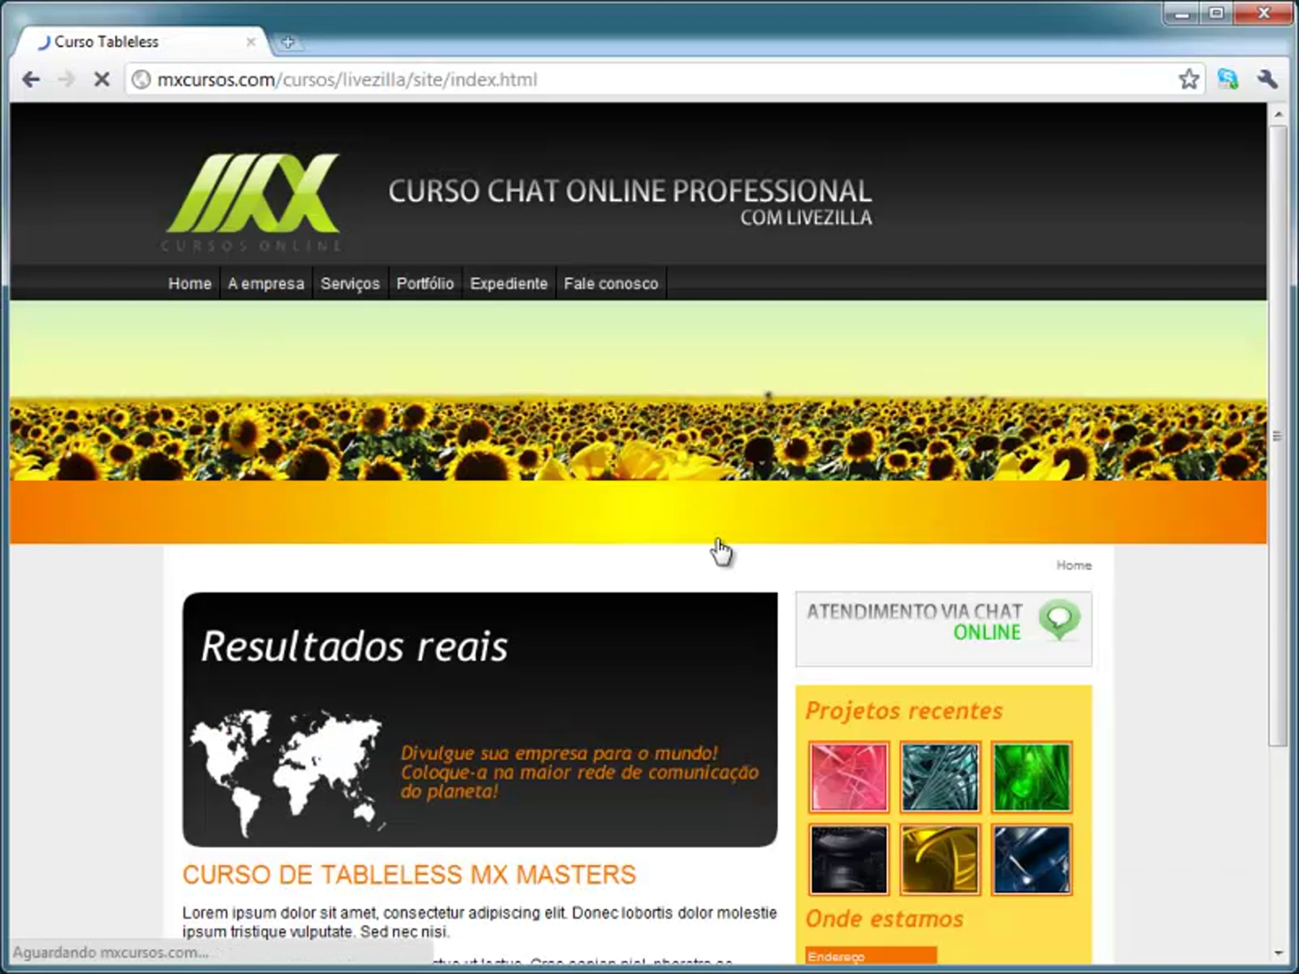
{"action": "left_click", "coordinate": [975, 632]}
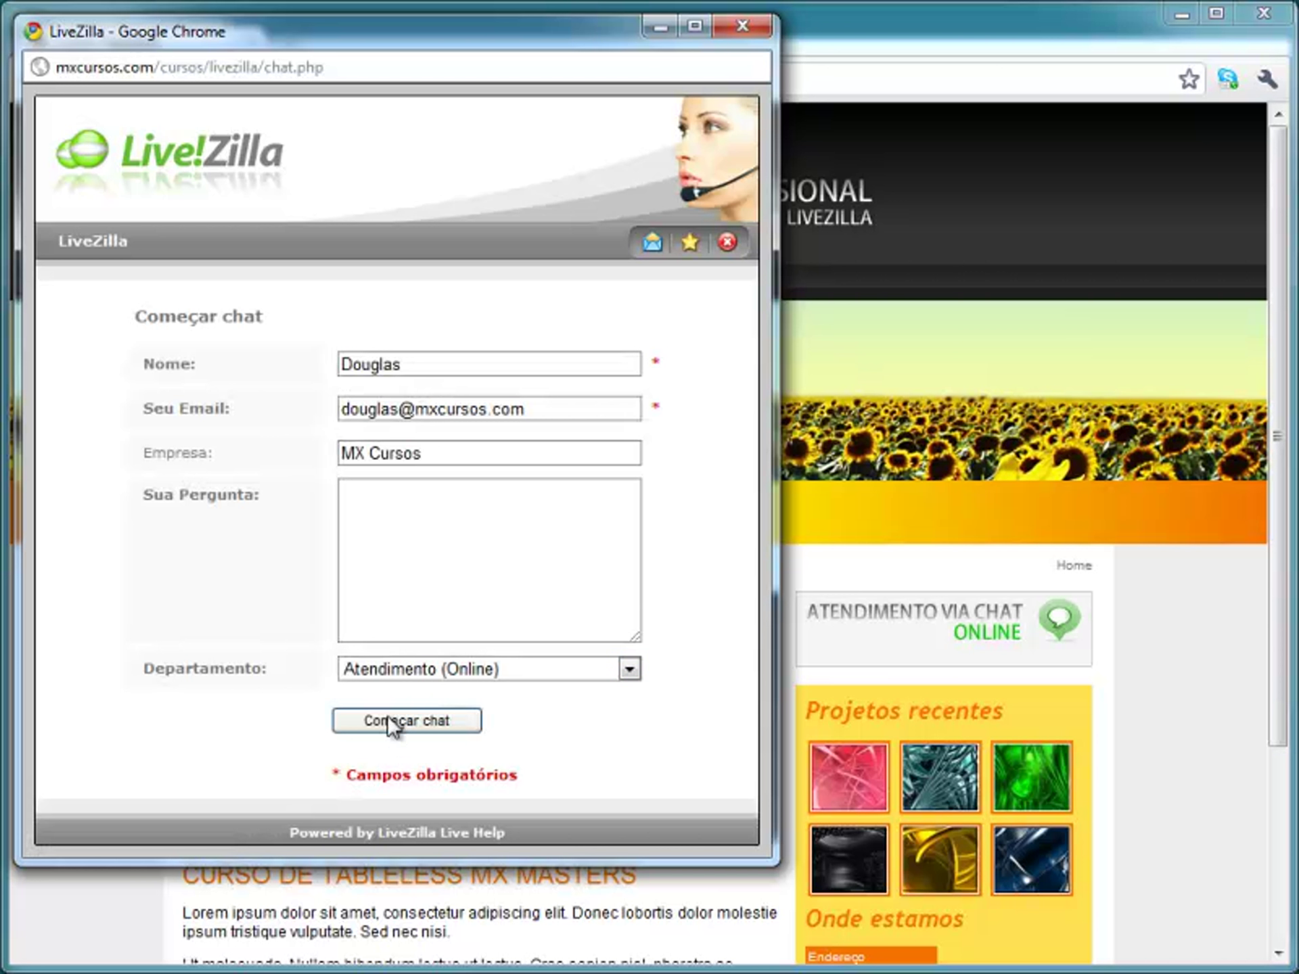
{"action": "double_click", "coordinate": [338, 360]}
{"action": "type", "text": "aDRIANA"}
{"action": "key", "text": "ctrl+a"}
{"action": "type", "text": "Adriana"}
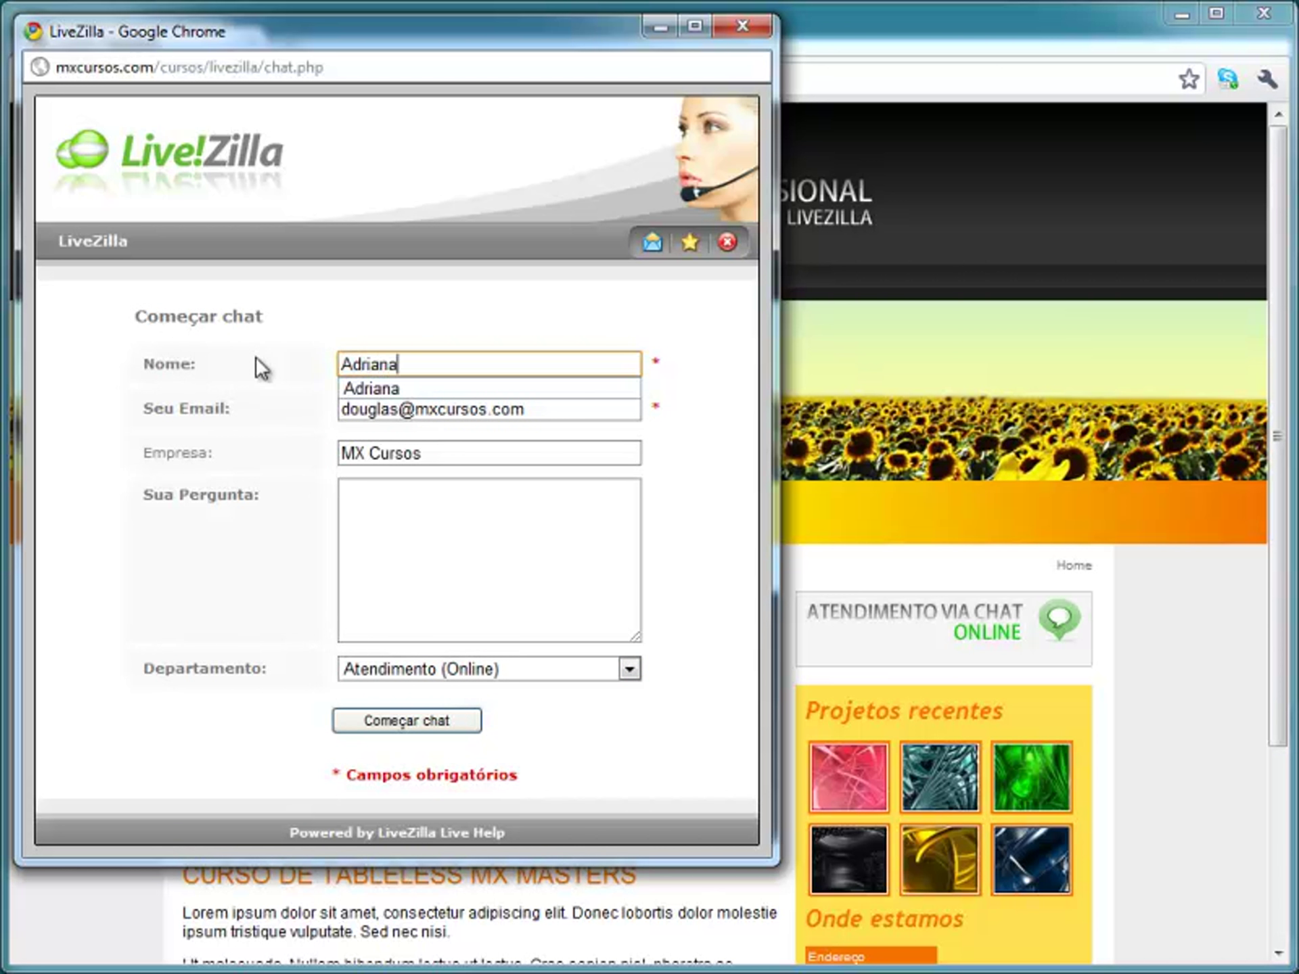
- Enter the visitor's e-mail and start the chat with the Atendimento department
{"action": "key", "text": "Tab"}
{"action": "type", "text": "adriana"}
{"action": "key", "text": "Down"}
{"action": "key", "text": "Tab"}
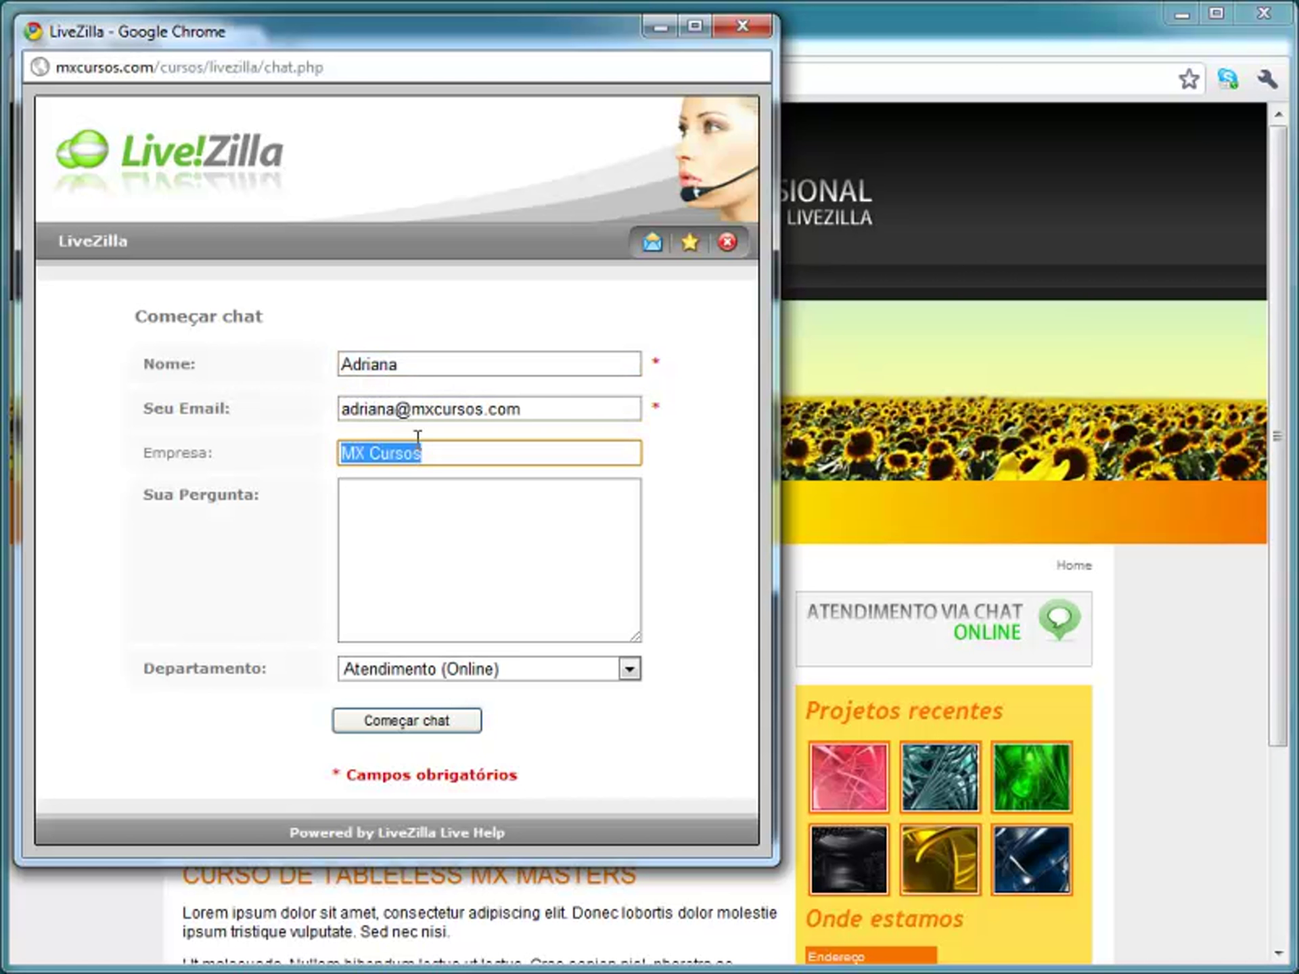
{"action": "left_click", "coordinate": [401, 737]}
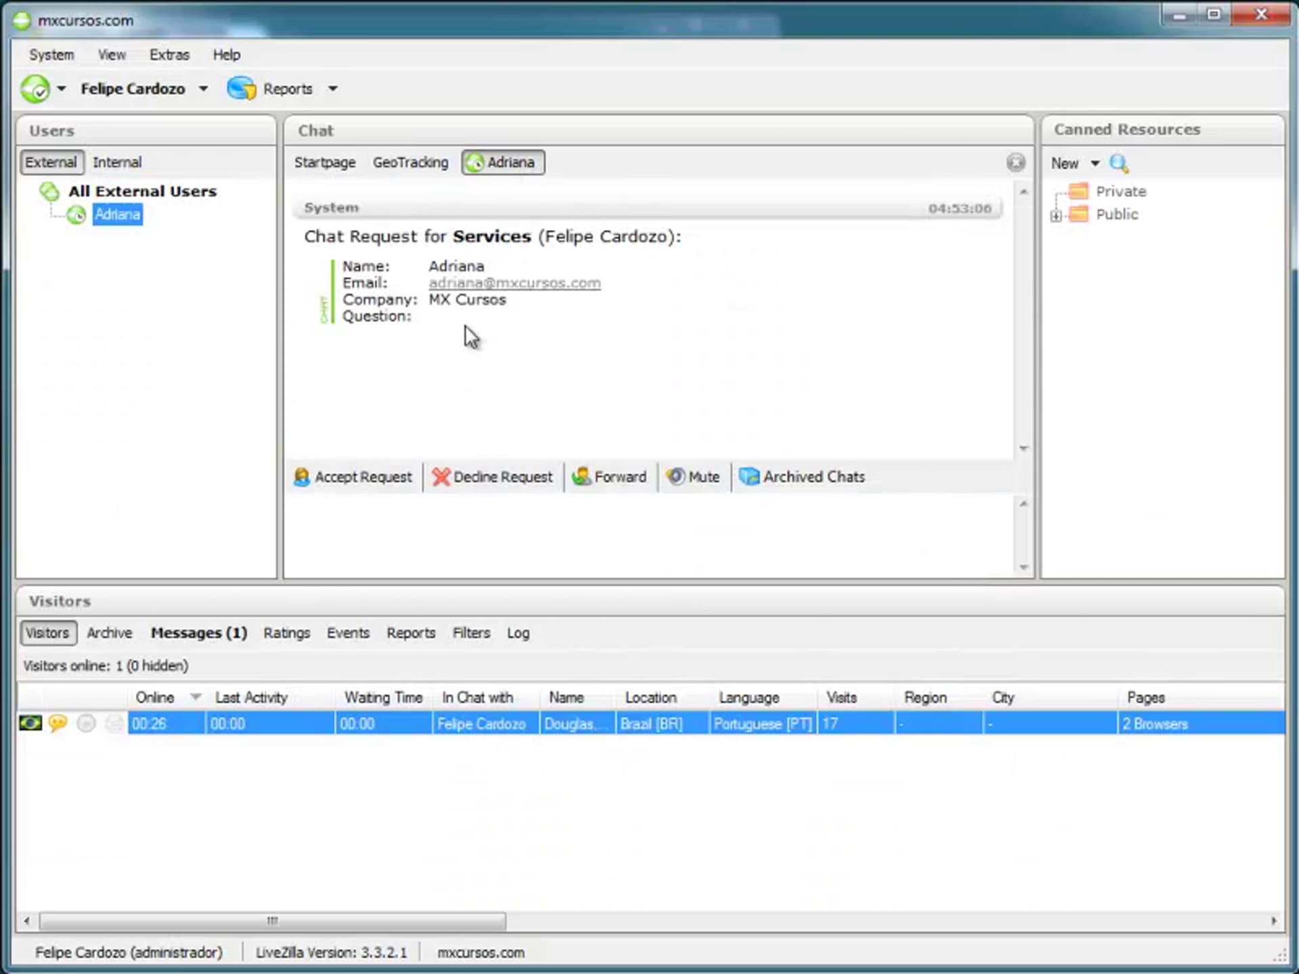
- Accept the chat request in the operator client and check the protocol number in the visitor's welcome message
{"action": "left_click", "coordinate": [363, 482]}
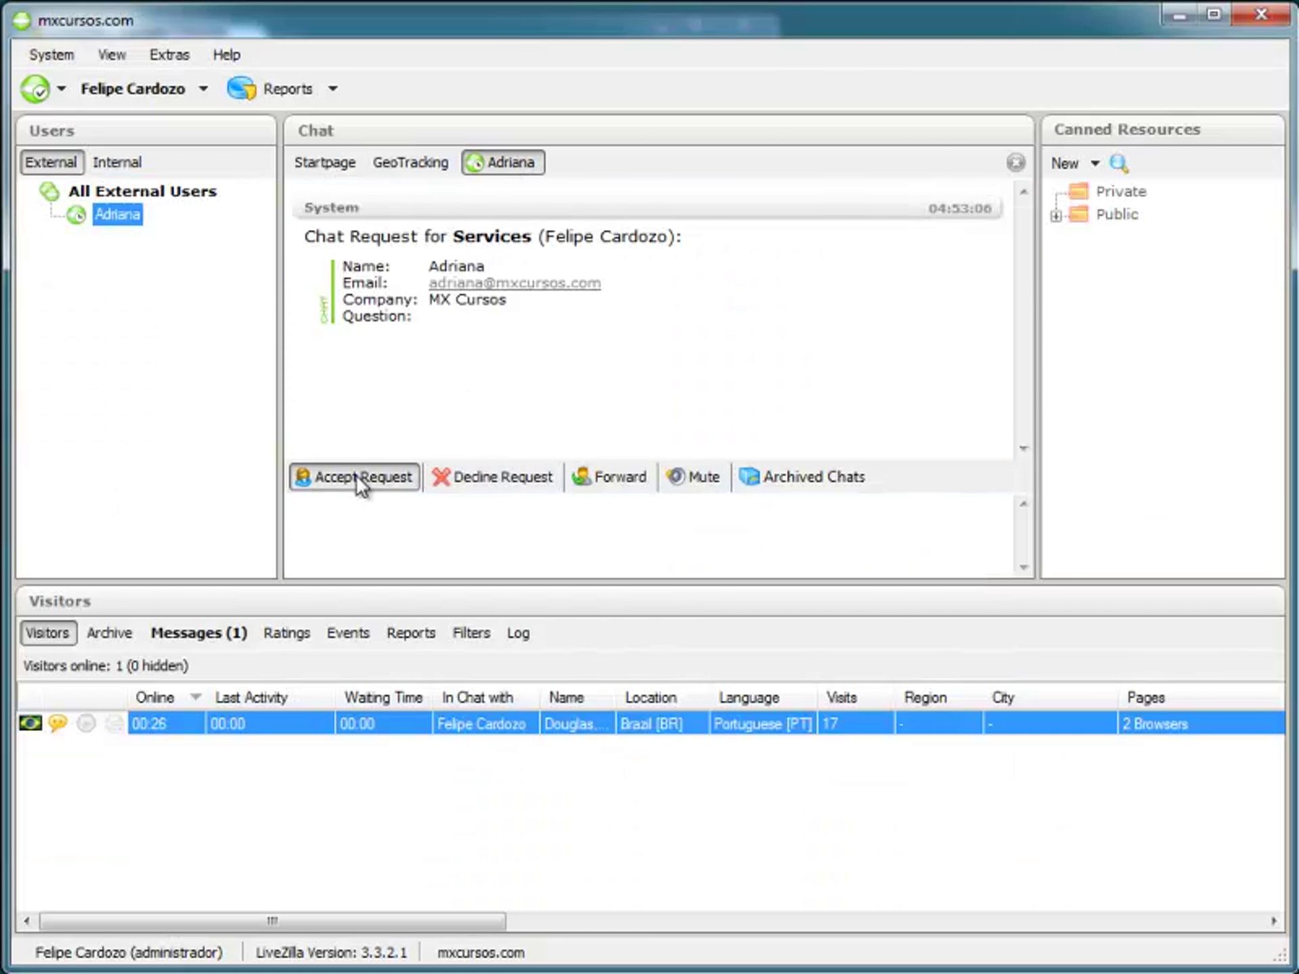
{"action": "left_click", "coordinate": [34, 920]}
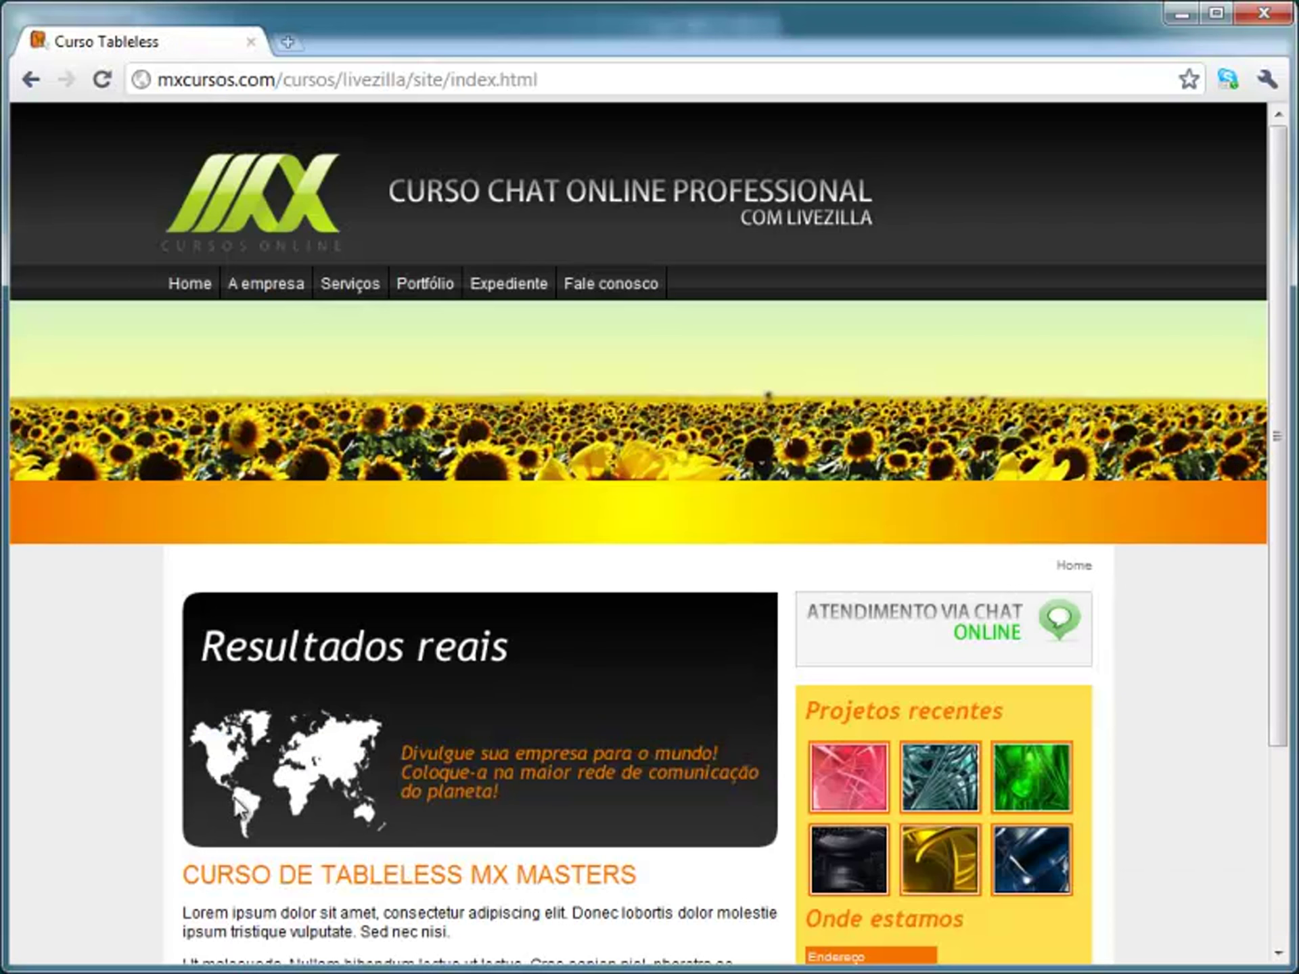
{"action": "left_click", "coordinate": [68, 913]}
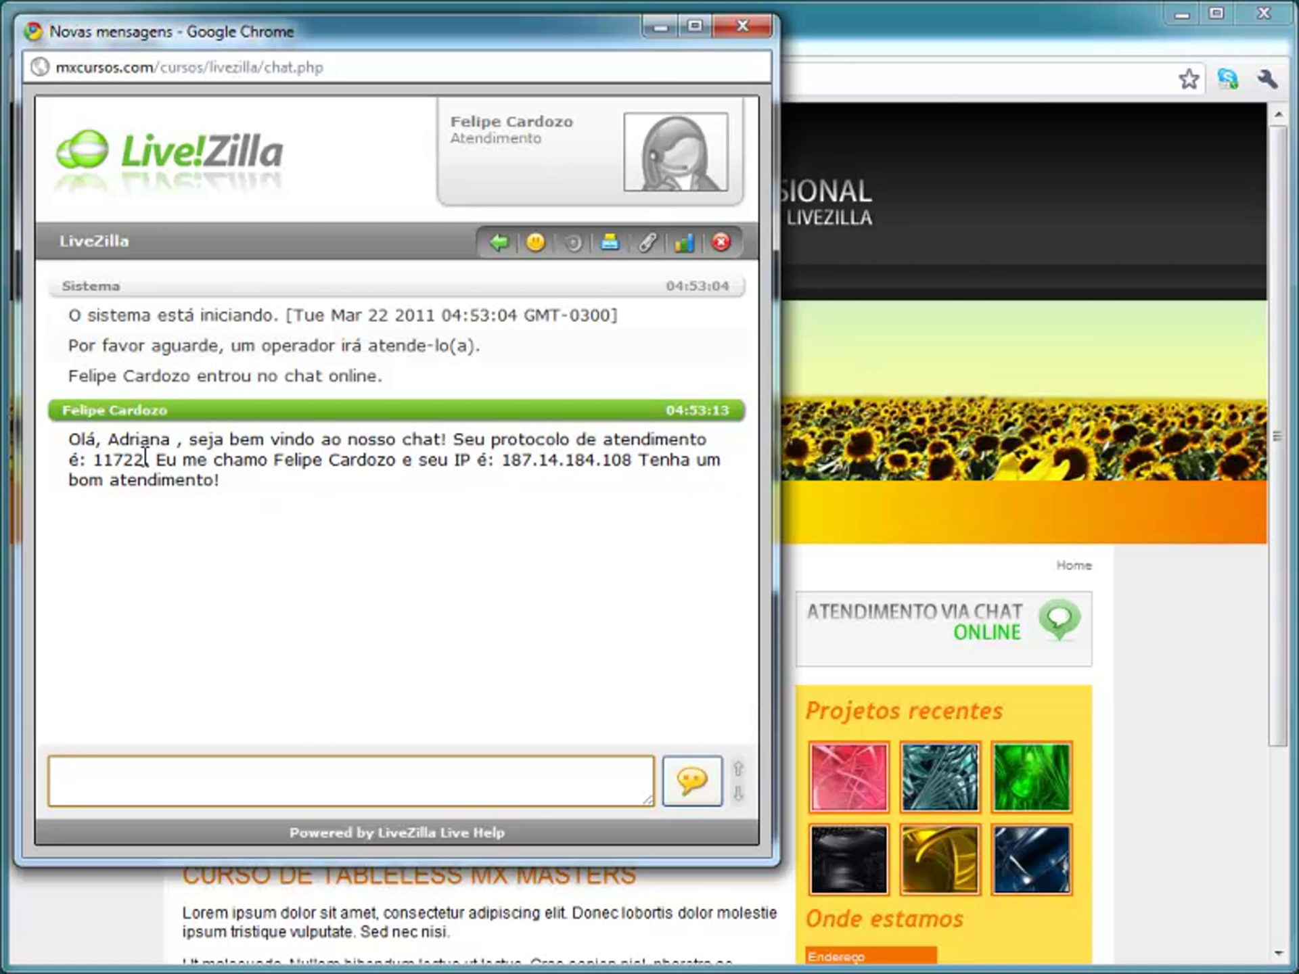
{"action": "left_click_drag", "start_coordinate": [143, 460], "coordinate": [97, 464]}
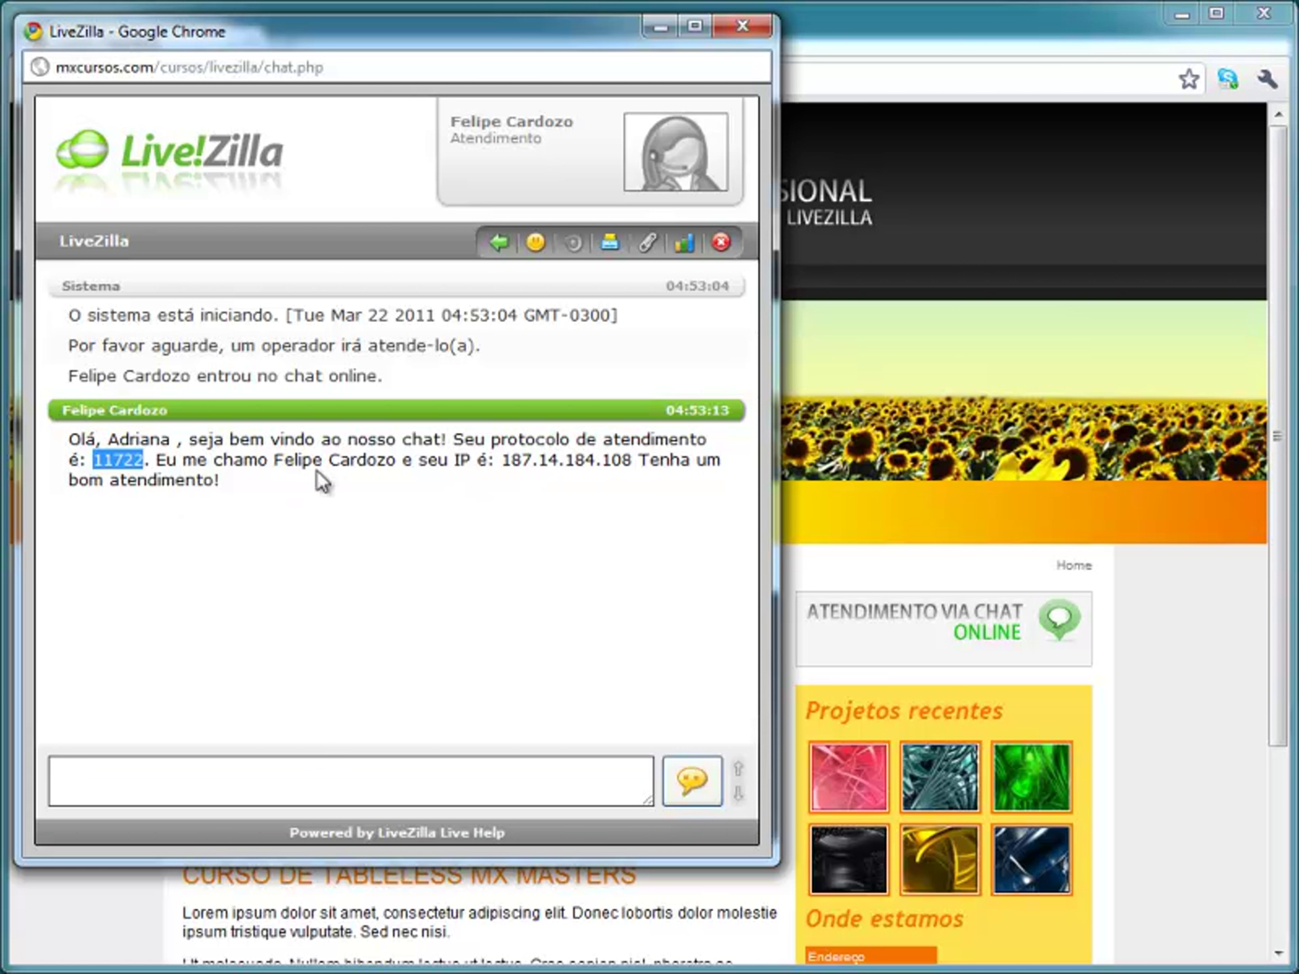
- Send "Boa noite, tudo bem?" from the visitor chat window
{"action": "left_click", "coordinate": [198, 781]}
{"action": "type", "text": "Bo"}
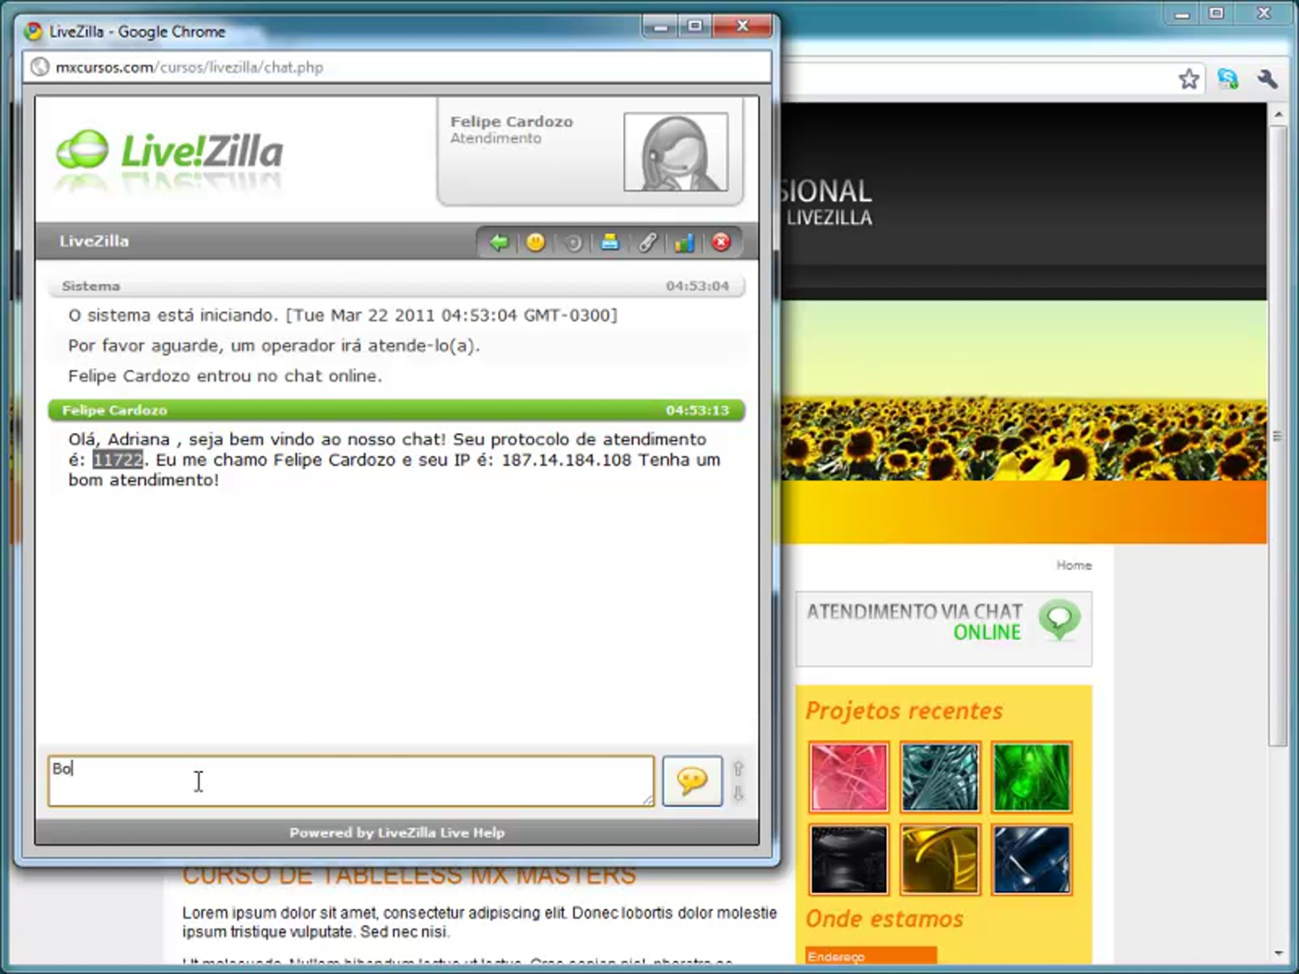
{"action": "type", "text": "a noite, tudo bem"}
{"action": "key", "text": "Return"}
- Switch to the LiveZilla operator client and reply "Tudo ótimo!" to the visitor
{"action": "key", "text": "alt+Tab"}
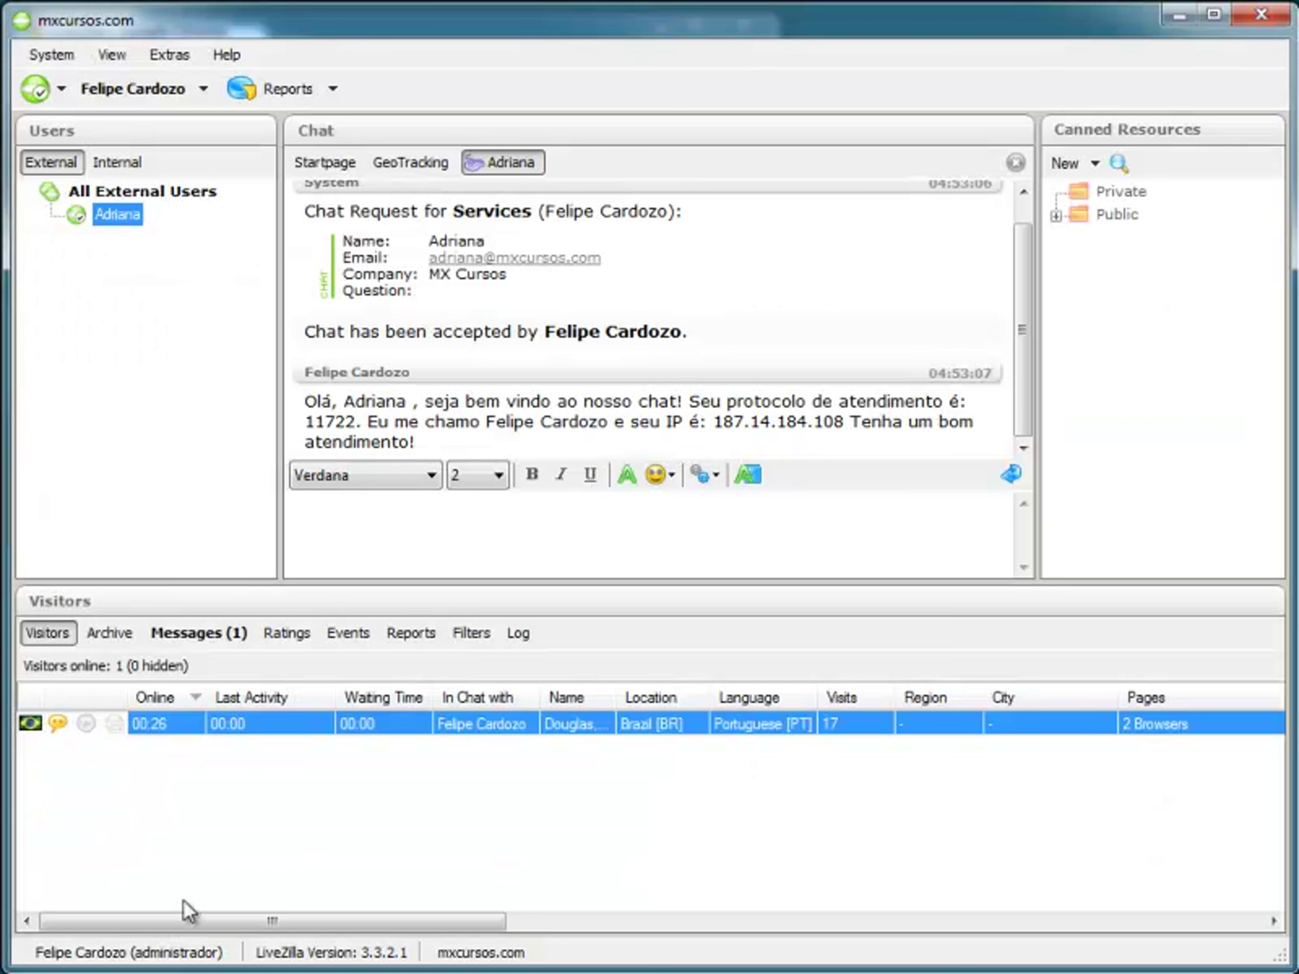
{"action": "left_click", "coordinate": [379, 521]}
{"action": "type", "text": "Tudo ótimo"}
{"action": "key", "text": "Return"}
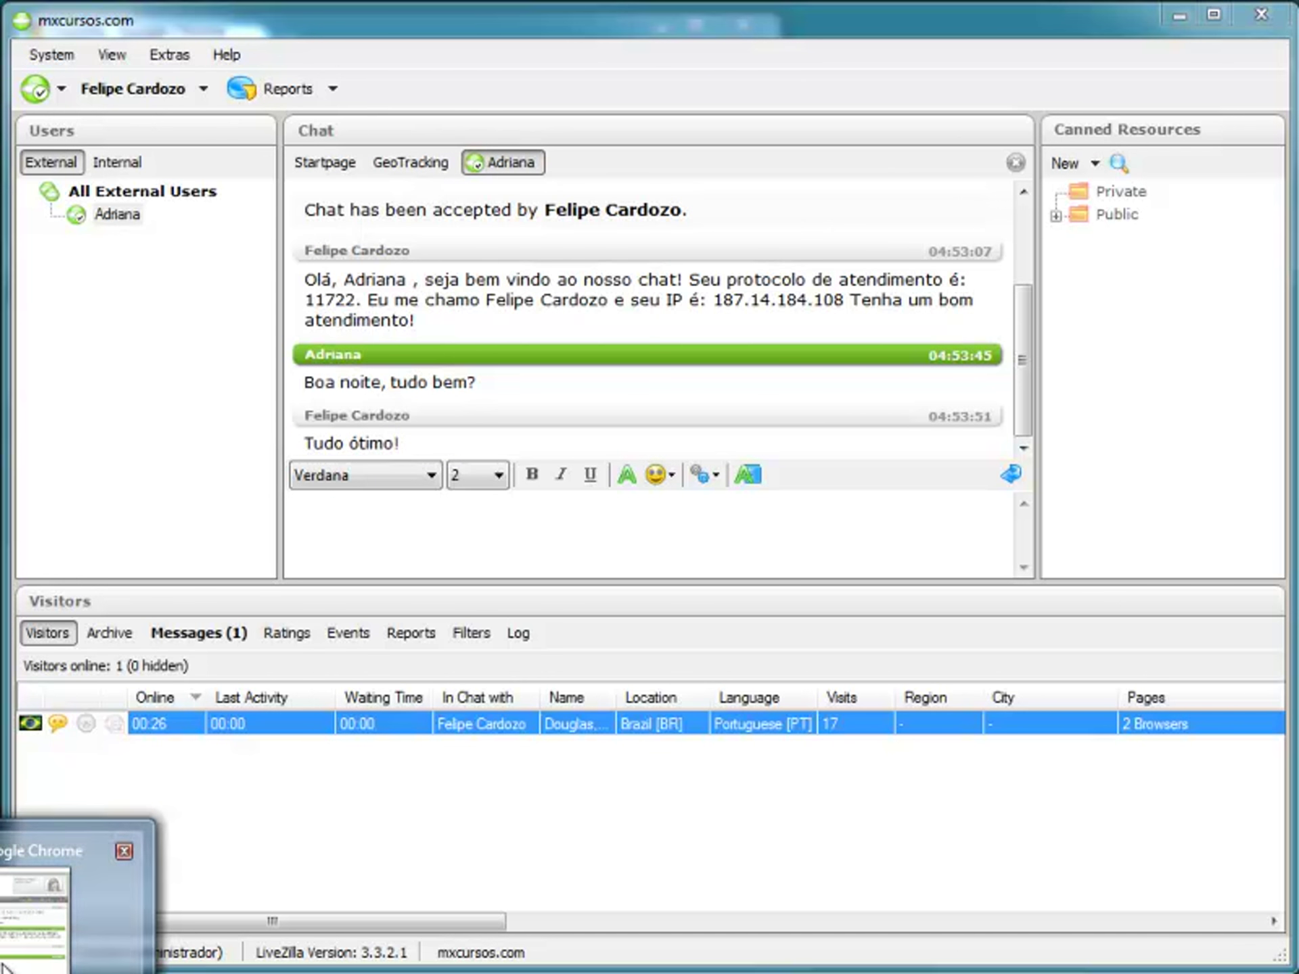
- Return to the visitor chat window and send "Queria saber como posso comprar na loja."
{"action": "left_click", "coordinate": [41, 900]}
{"action": "type", "text": "Queria saber como posso comprar na loja."}
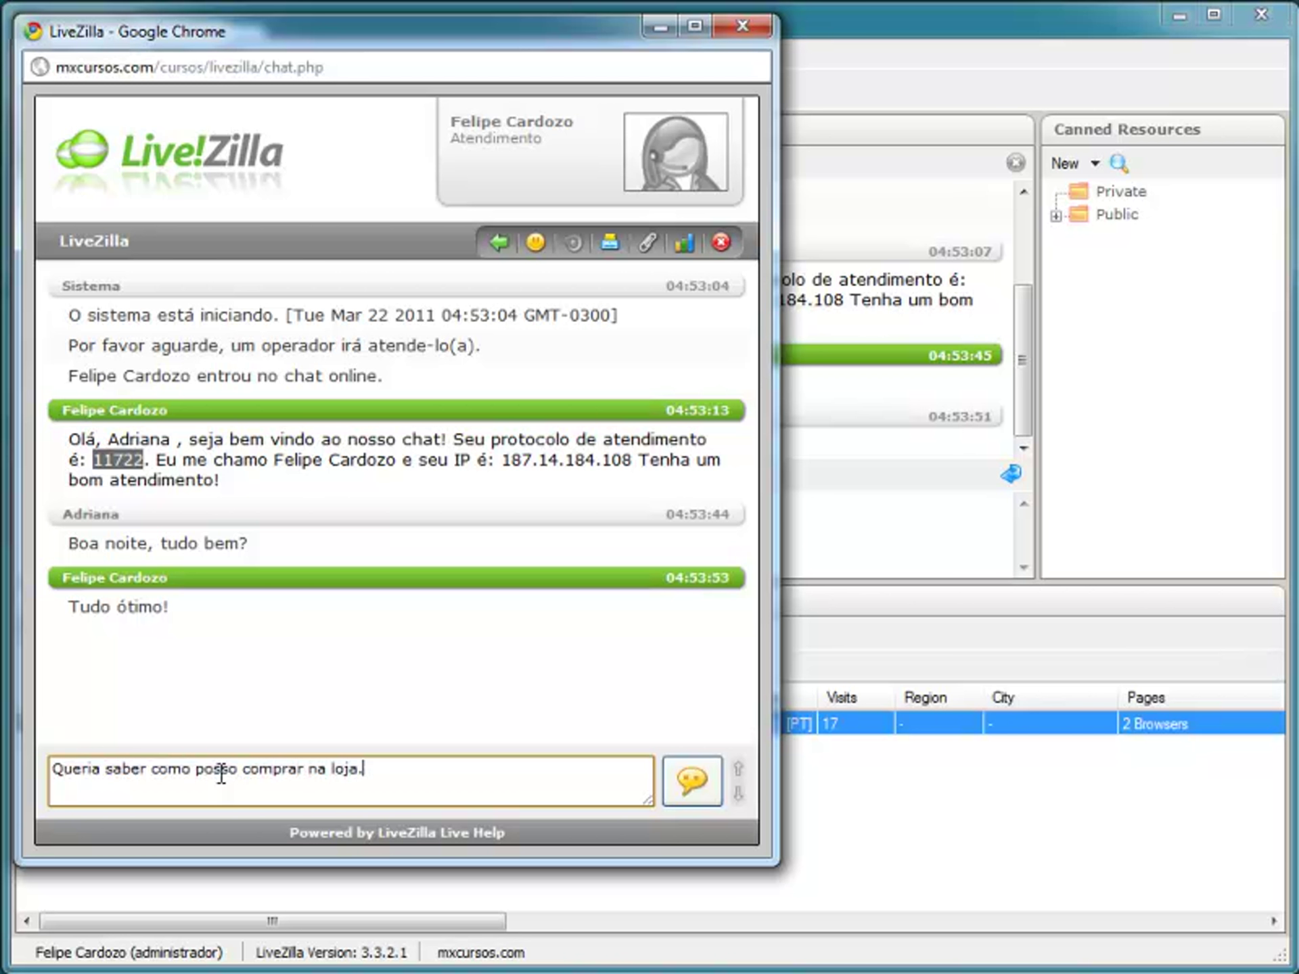
{"action": "key", "text": "Return"}
- Switch to the operator client and answer the visitor with "Visite nossa central de vídeos."
{"action": "key", "text": "alt+Tab"}
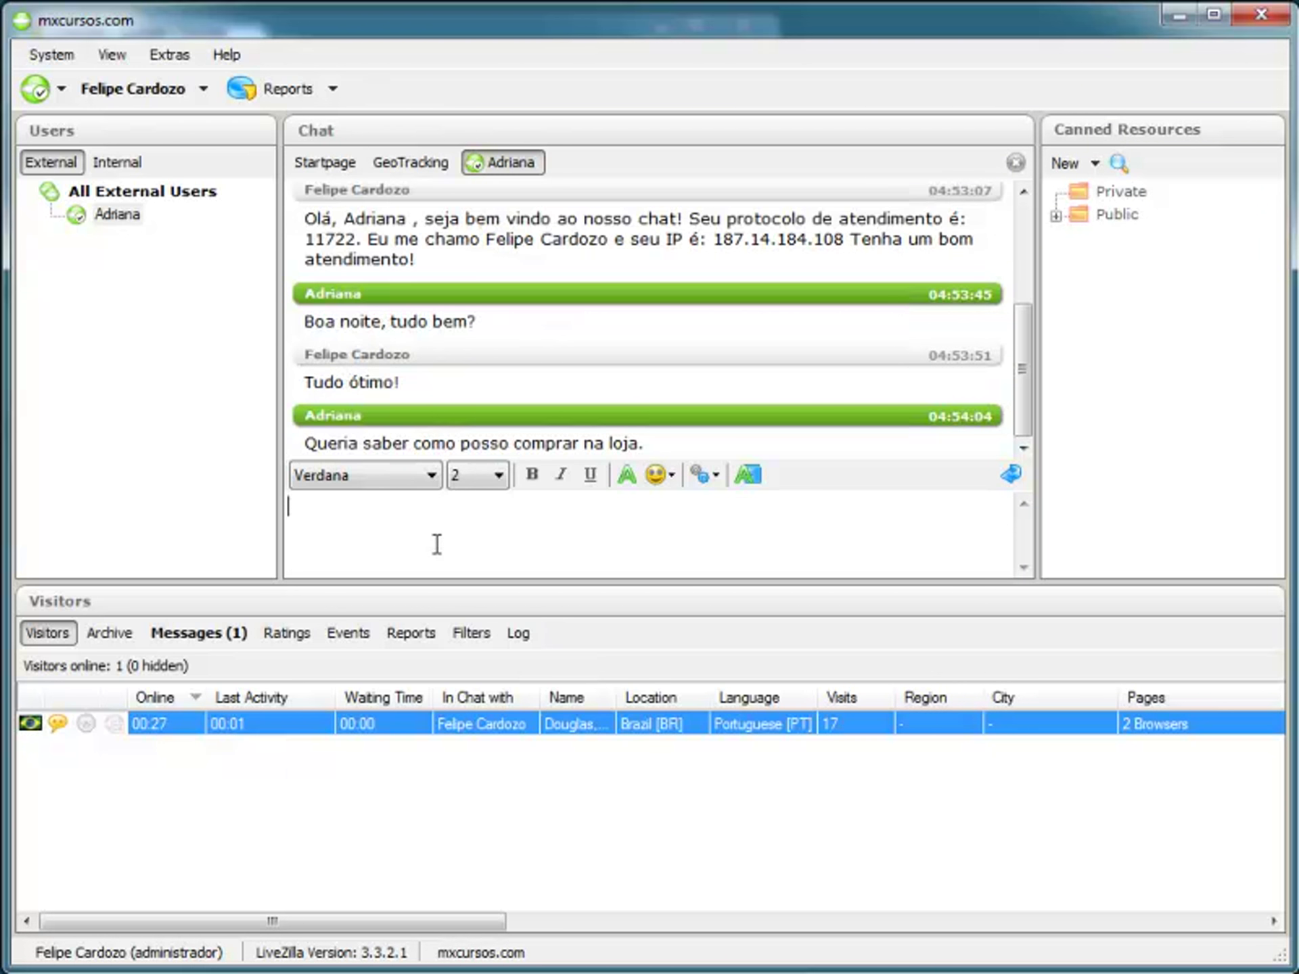
{"action": "type", "text": "Visitew nops"}
{"action": "key", "text": "BackSpace"}
{"action": "type", "text": "sa central de videos."}
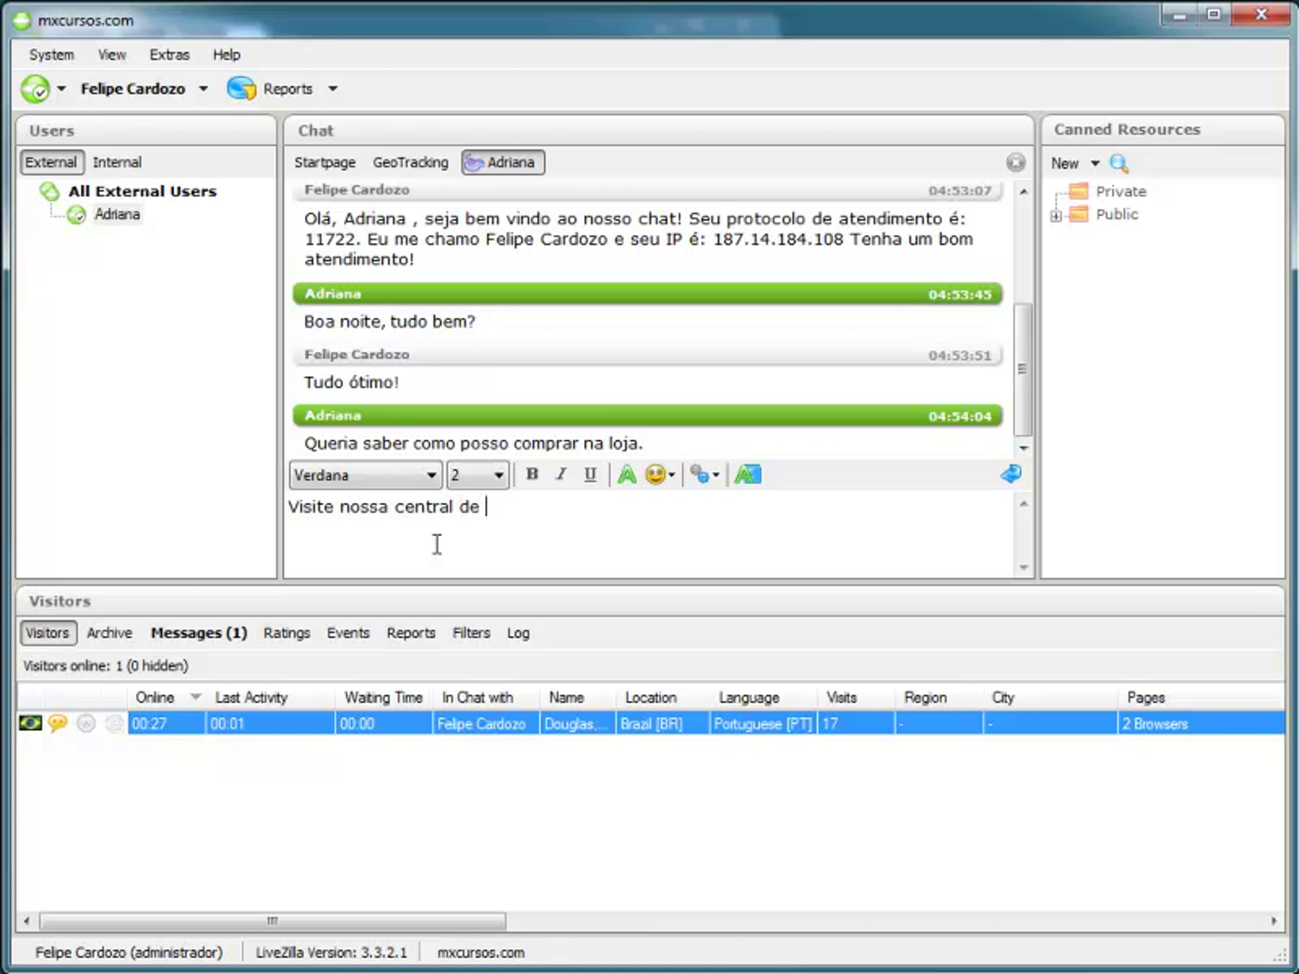
{"action": "key", "text": "Return"}
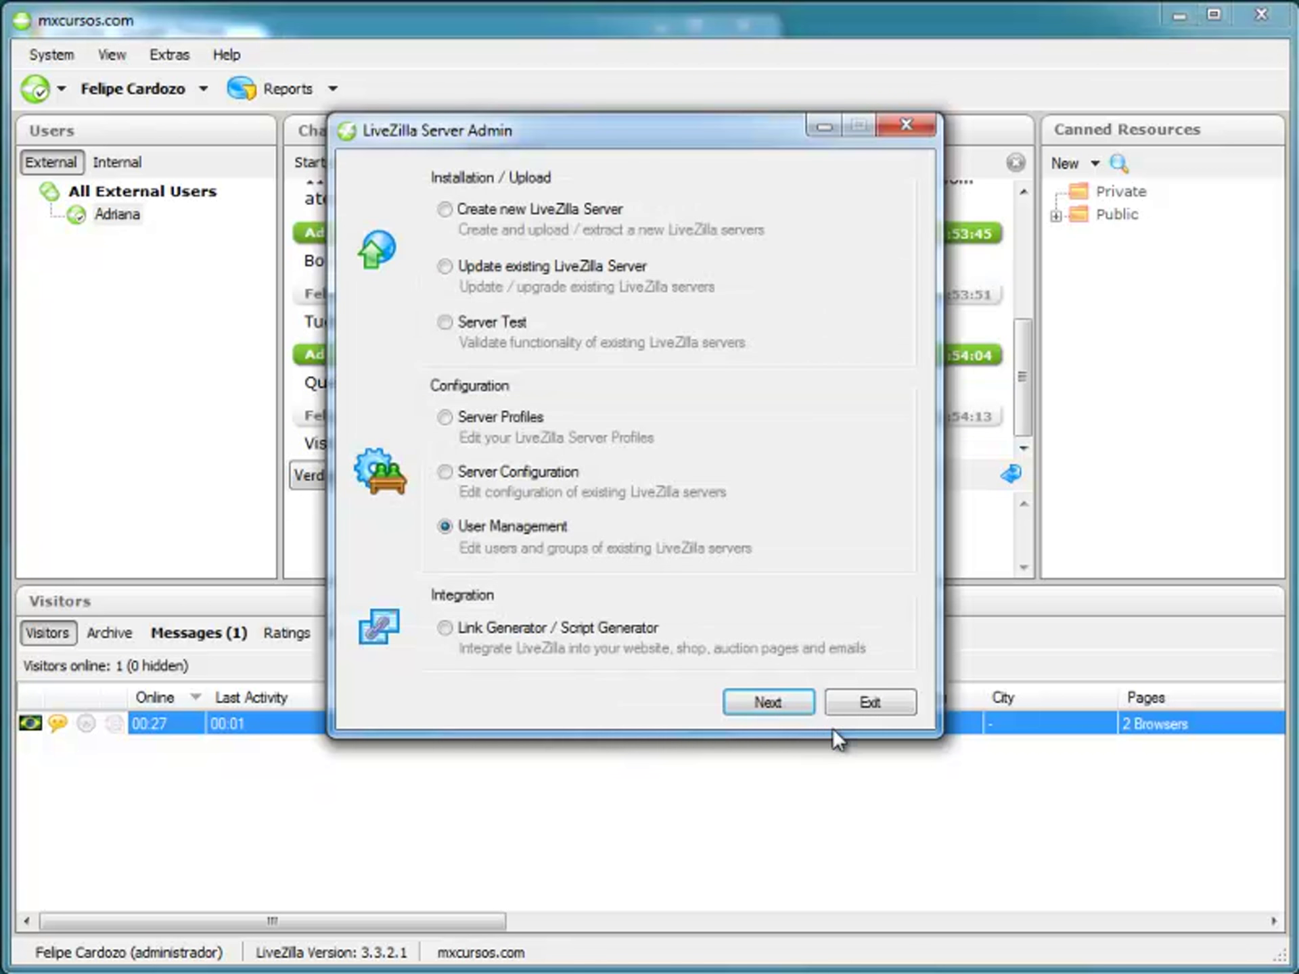
- Minimize LiveZilla Server Admin, send "Ok" from the visitor chat window and end the visitor's chat
{"action": "left_click", "coordinate": [825, 128]}
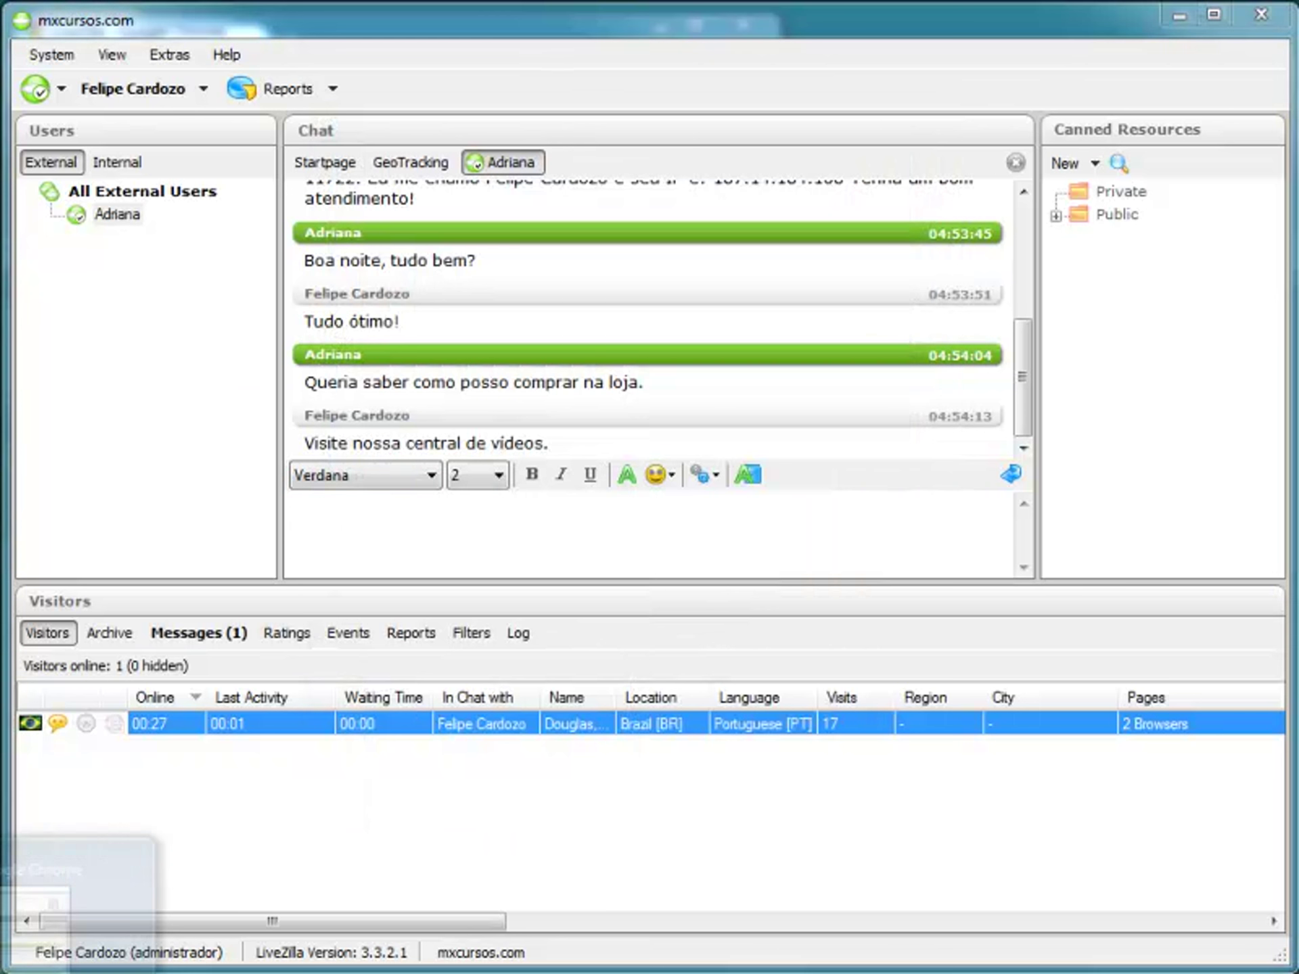
{"action": "left_click", "coordinate": [74, 879]}
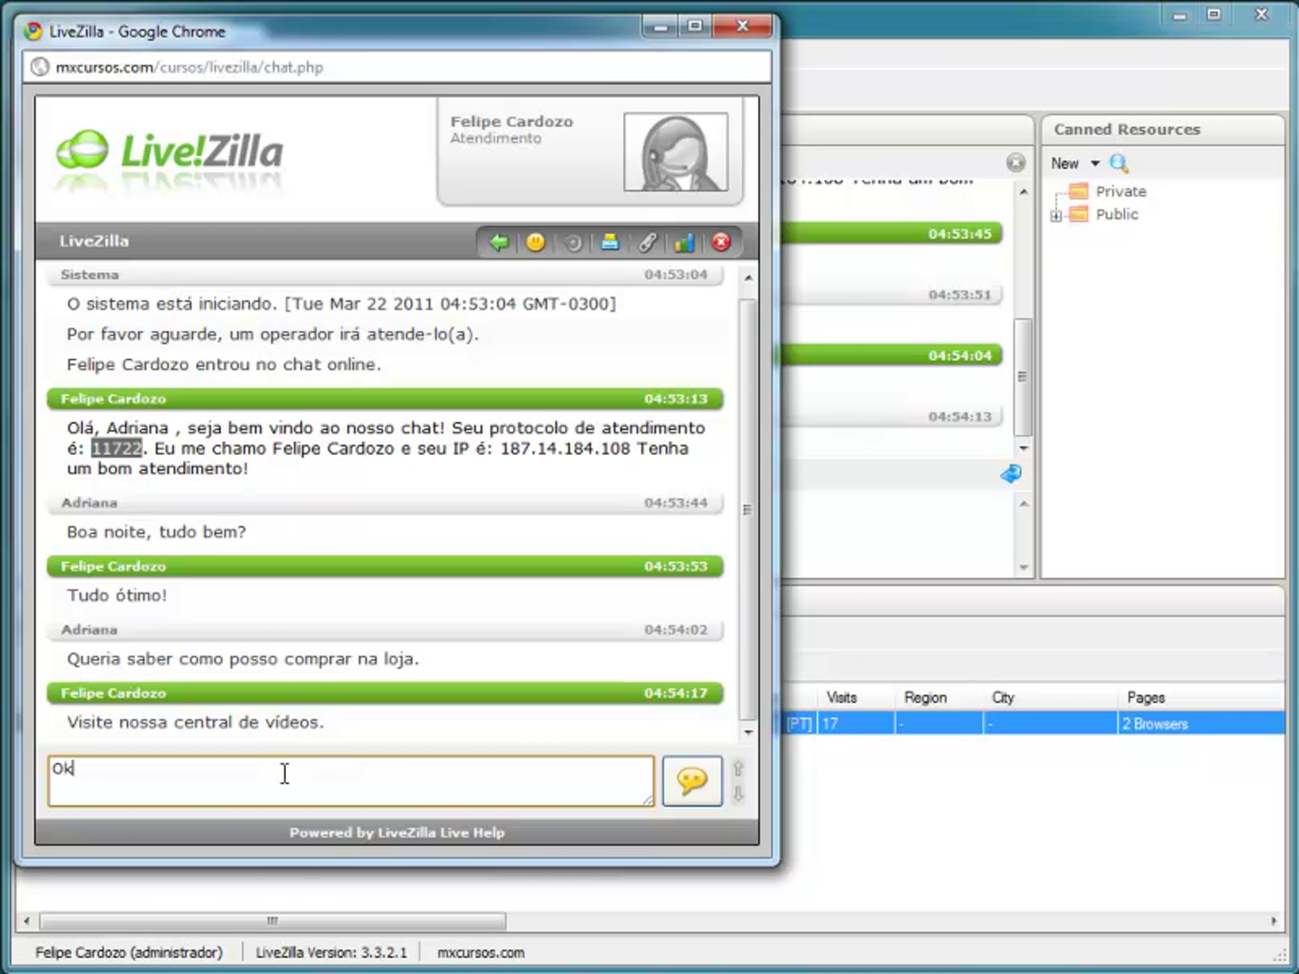
{"action": "type", "text": "Ok"}
{"action": "key", "text": "Return"}
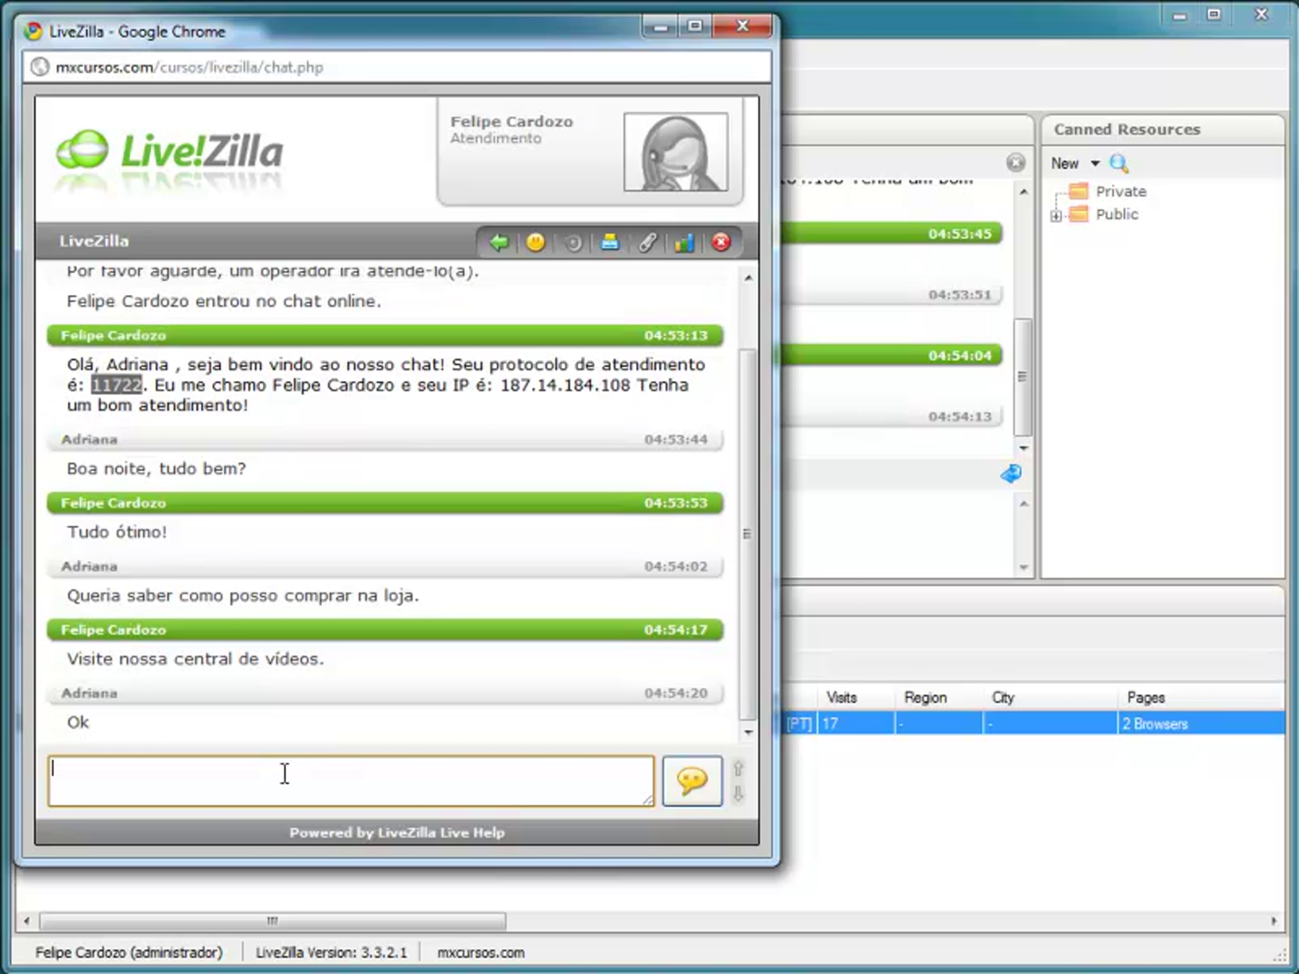
{"action": "left_click", "coordinate": [721, 243]}
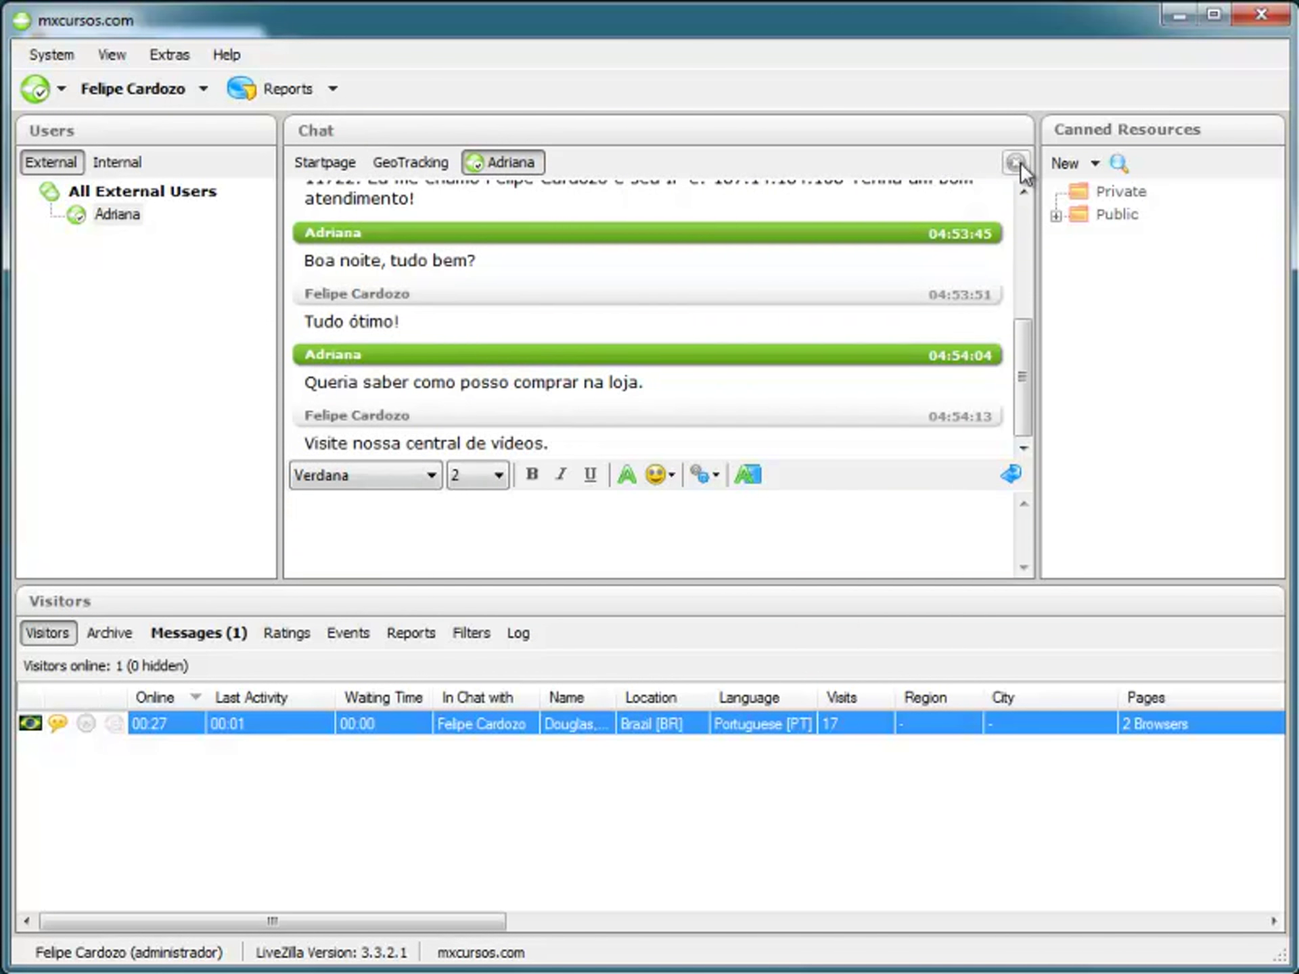
- Close the ended visitor chat in the operator client and display the archive of past chats
{"action": "left_click", "coordinate": [1014, 164]}
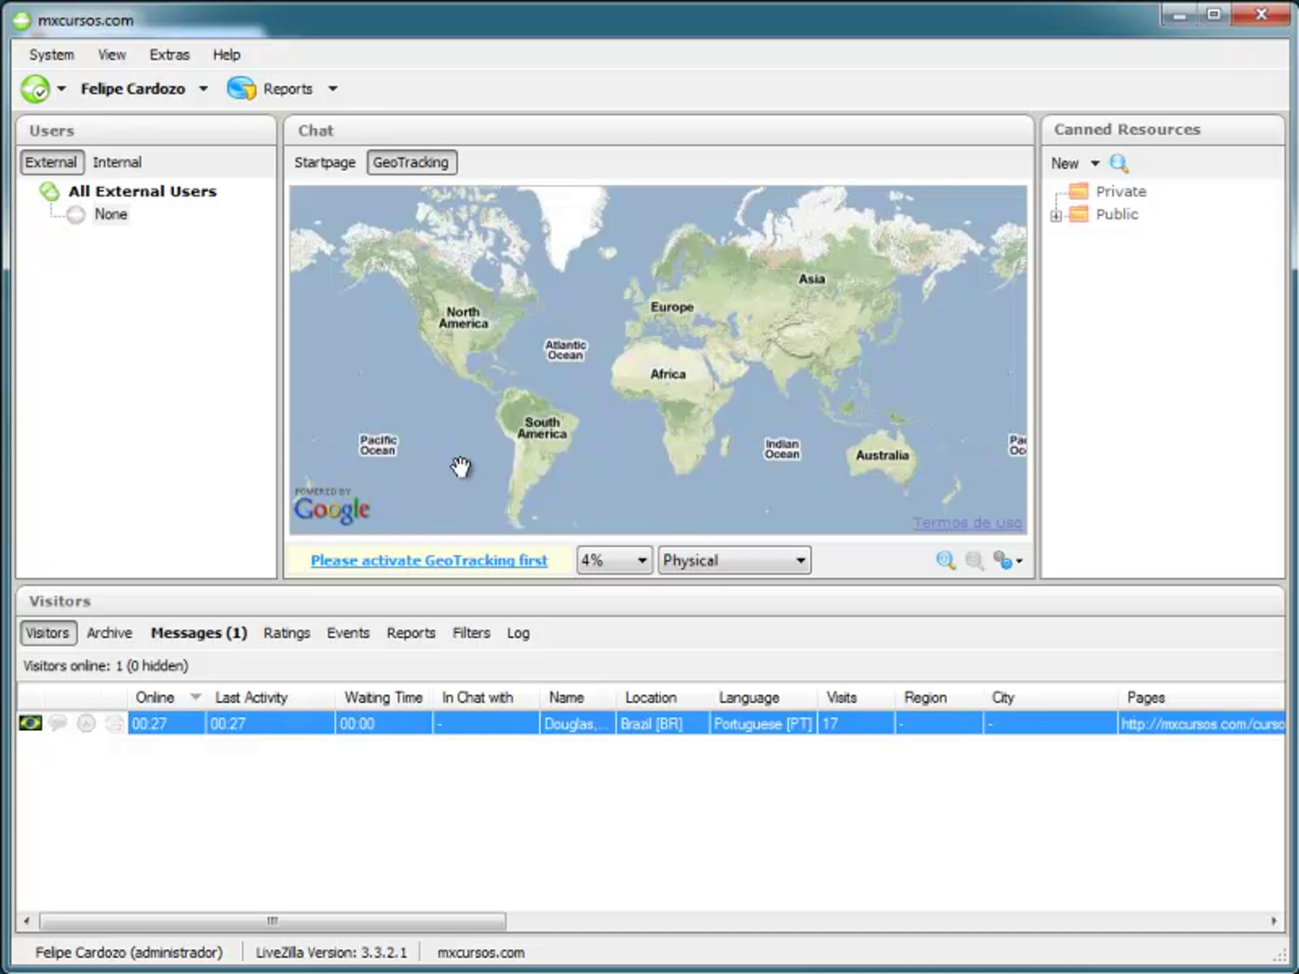
{"action": "left_click", "coordinate": [104, 638]}
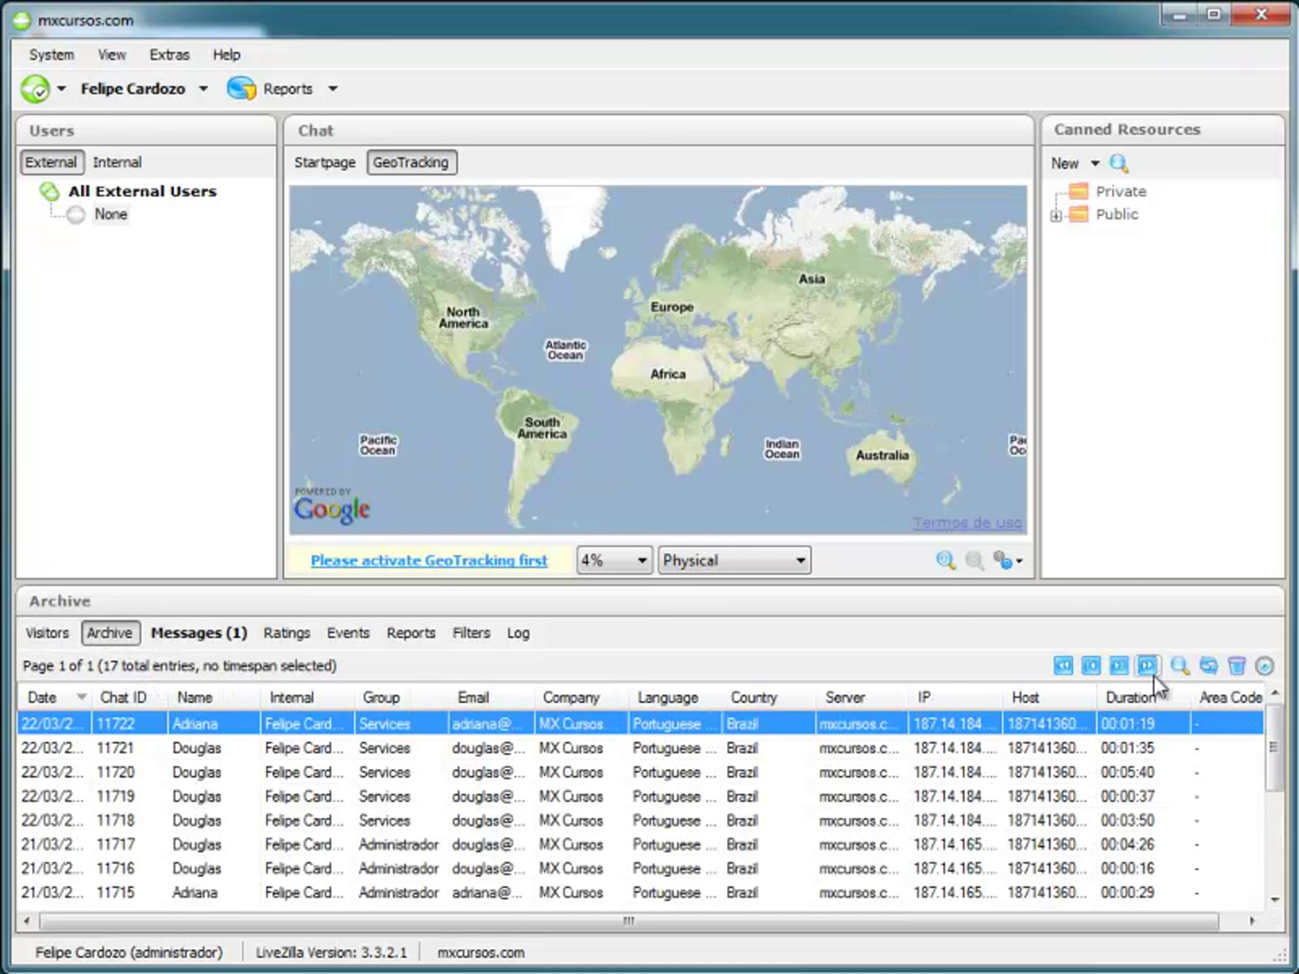
{"action": "left_click_drag", "start_coordinate": [1276, 749], "coordinate": [1295, 680]}
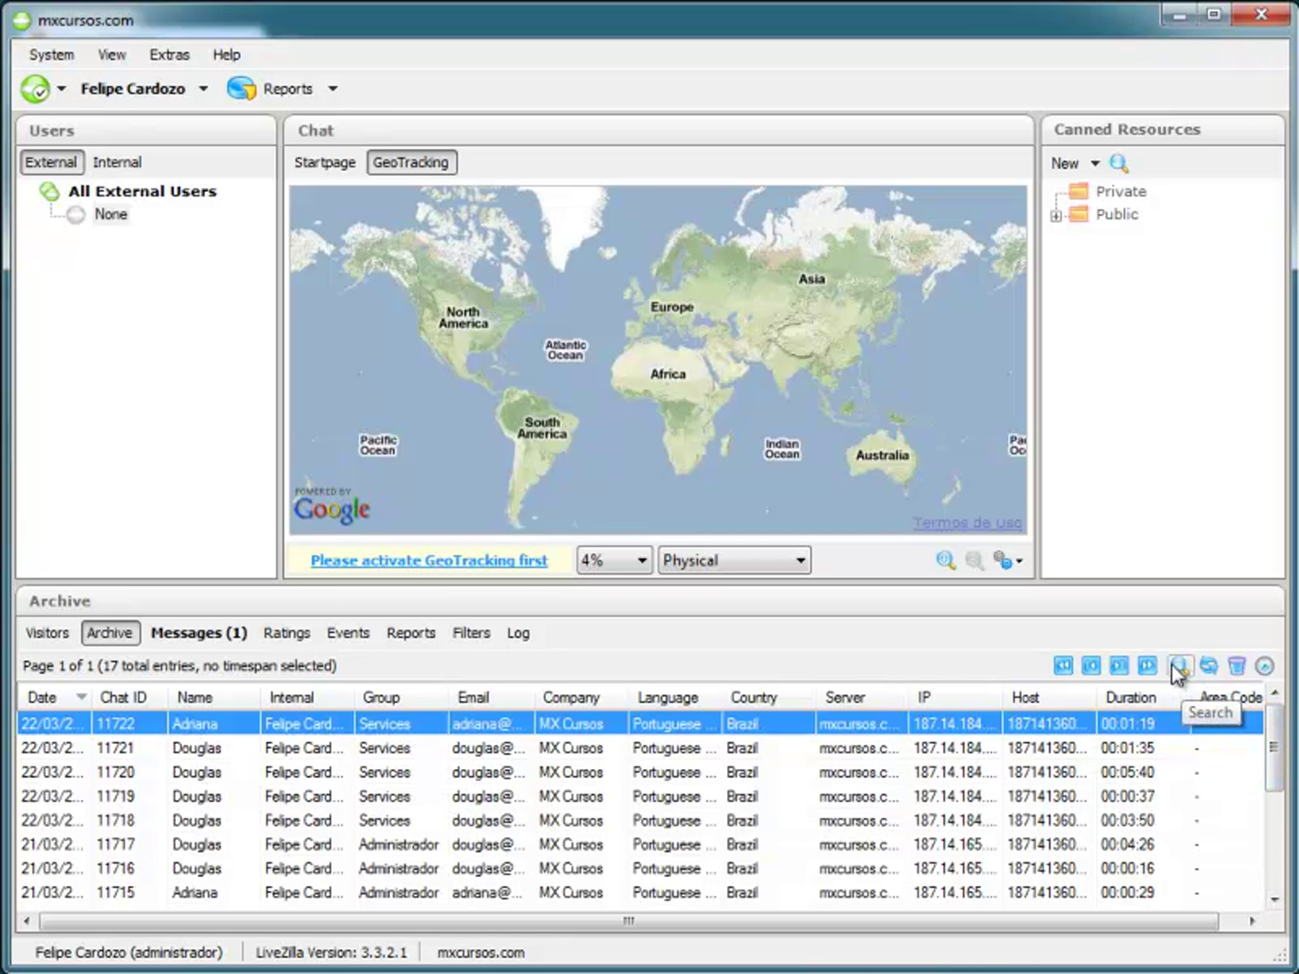
- Search the chat archive for chat ID 11722 and widen the search window to show more result columns
{"action": "left_click", "coordinate": [1178, 668]}
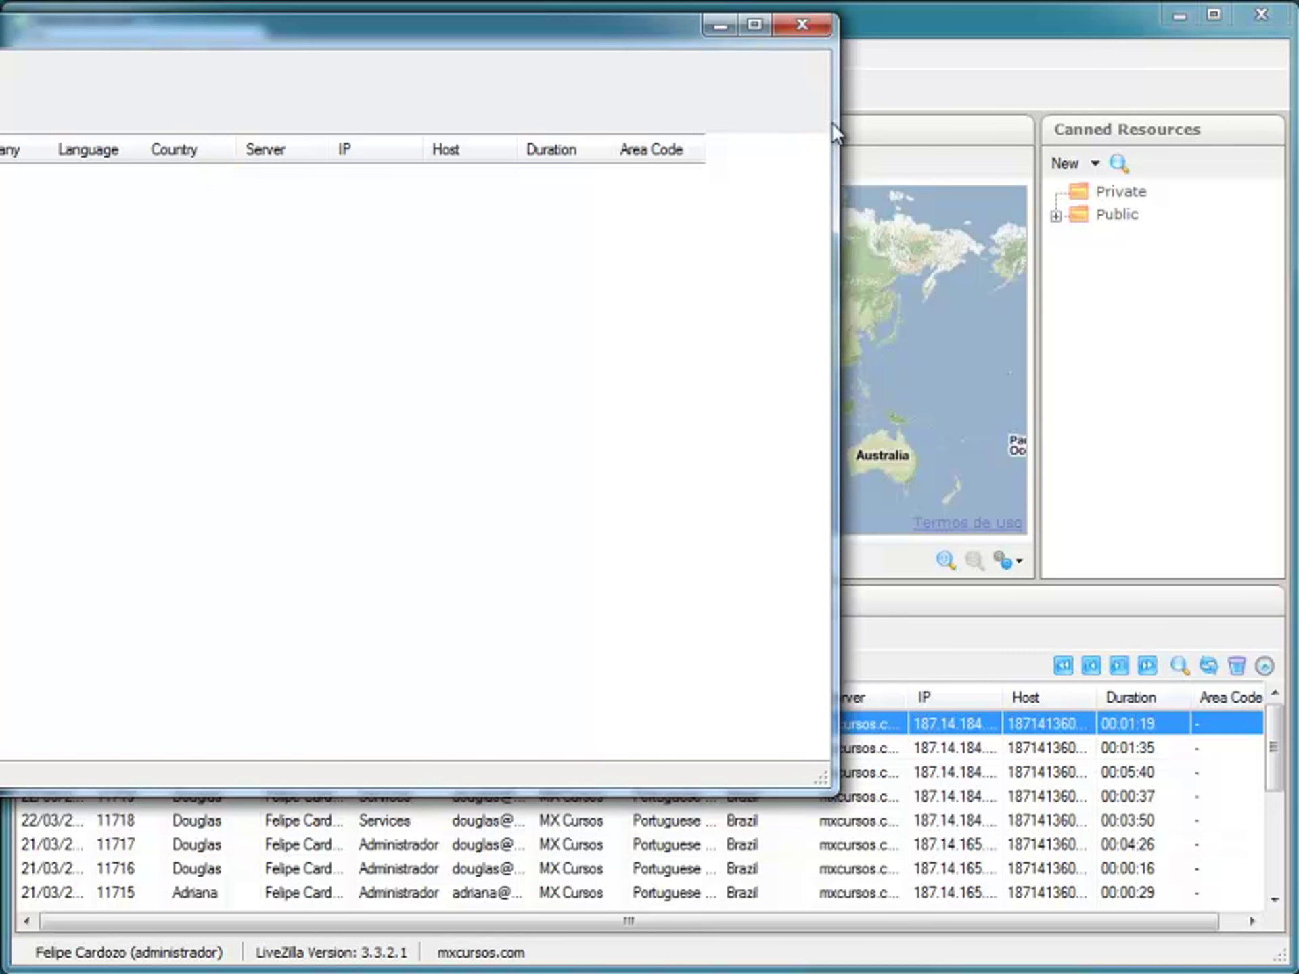
{"action": "left_click_drag", "start_coordinate": [834, 167], "coordinate": [136, 178]}
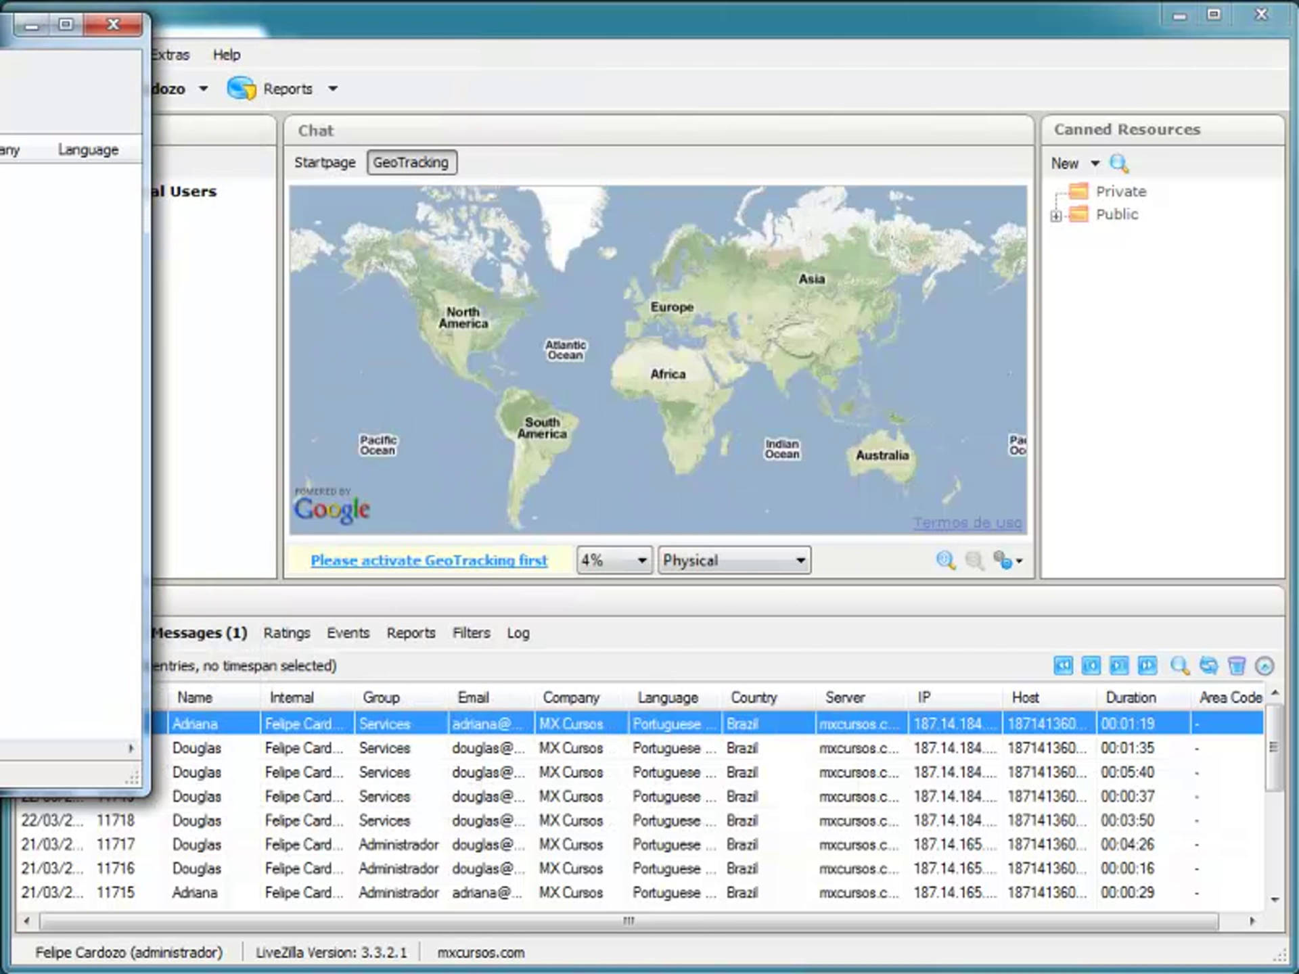
{"action": "left_click_drag", "start_coordinate": [0, 34], "coordinate": [656, 139]}
{"action": "left_click", "coordinate": [311, 200]}
{"action": "type", "text": "11722"}
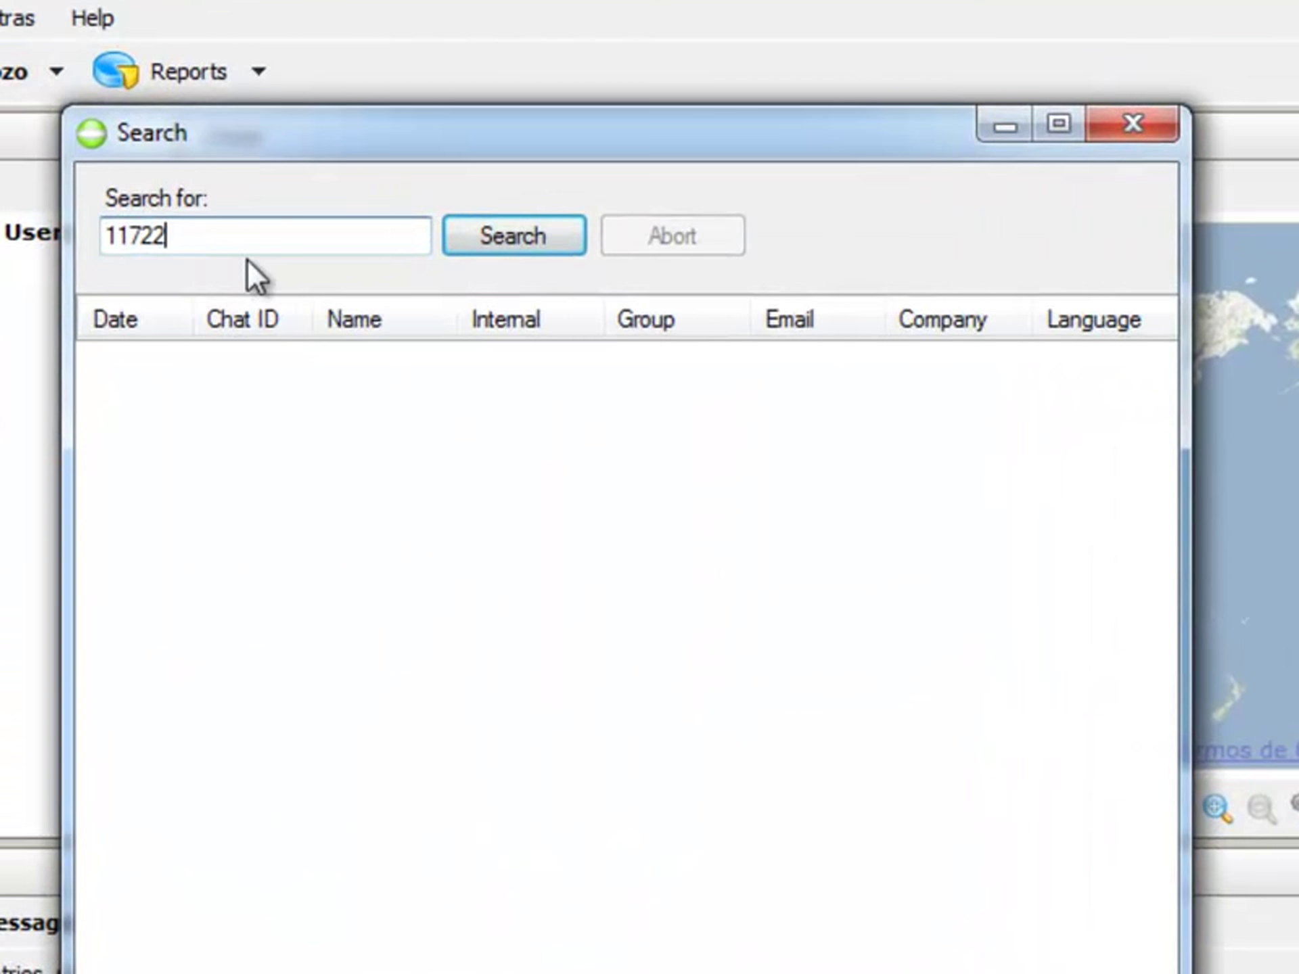
{"action": "left_click", "coordinate": [554, 245]}
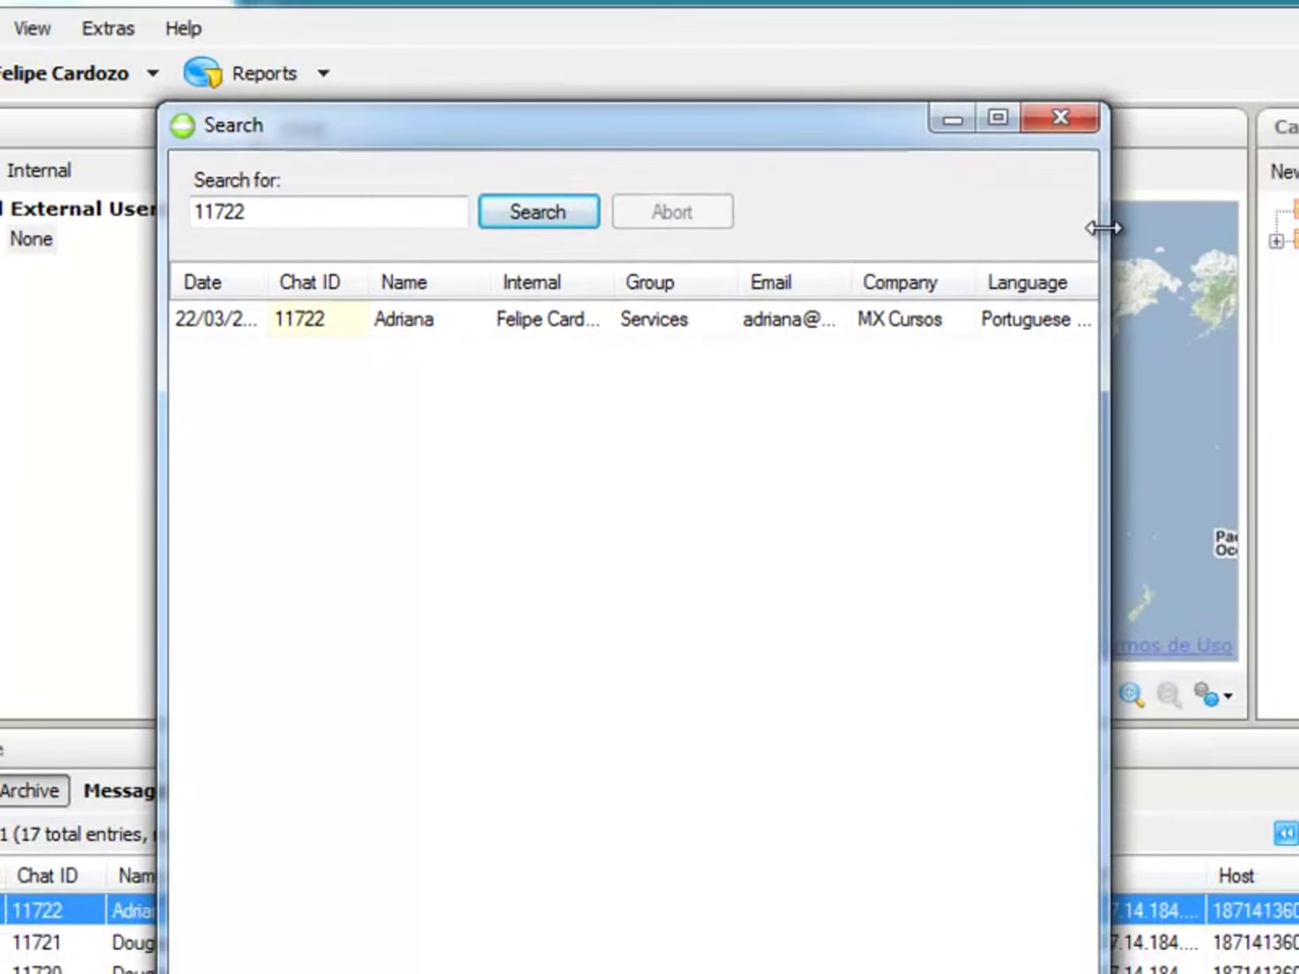
{"action": "left_click_drag", "start_coordinate": [1244, 233], "coordinate": [1298, 211]}
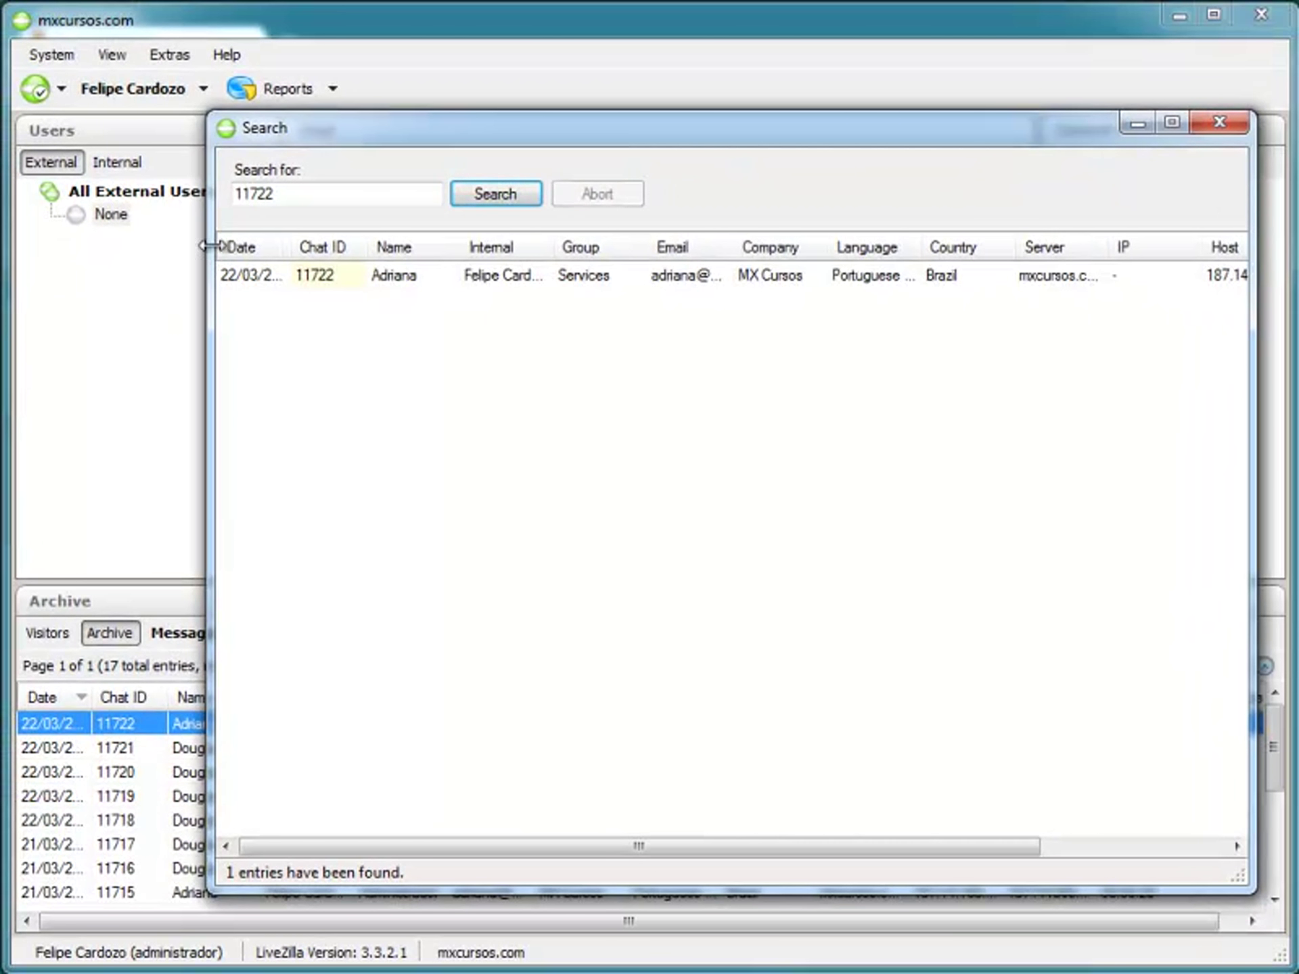
{"action": "left_click_drag", "start_coordinate": [206, 245], "coordinate": [23, 243]}
- Open the matching chat's transcript and review it, highlighting the protocol number and closing greeting in the welcome message
{"action": "double_click", "coordinate": [213, 277]}
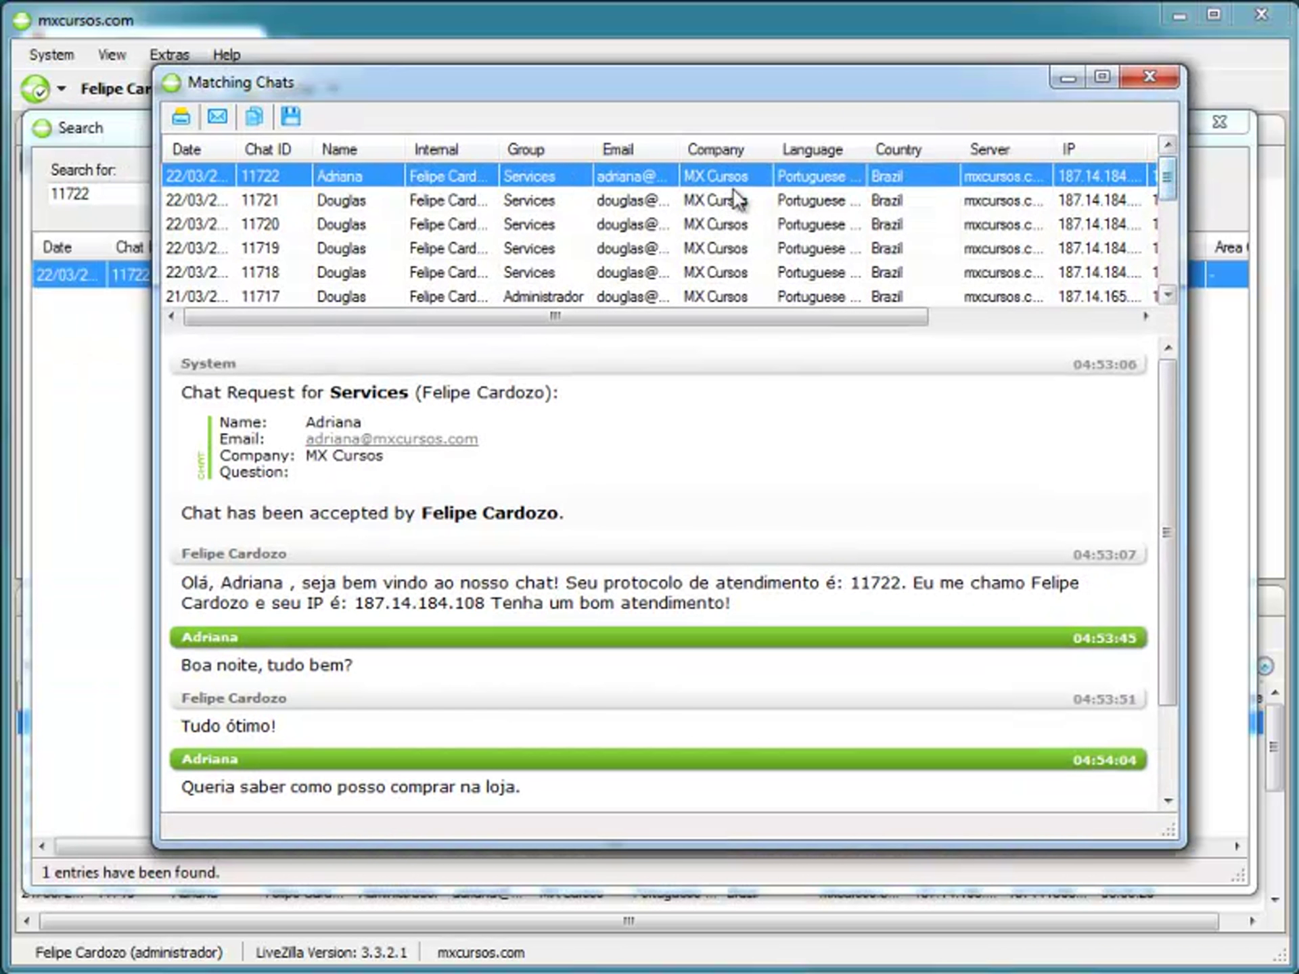
{"action": "scroll", "coordinate": [423, 222], "scroll_direction": "down", "scroll_amount": 3}
{"action": "scroll", "coordinate": [423, 222], "scroll_direction": "up", "scroll_amount": 3}
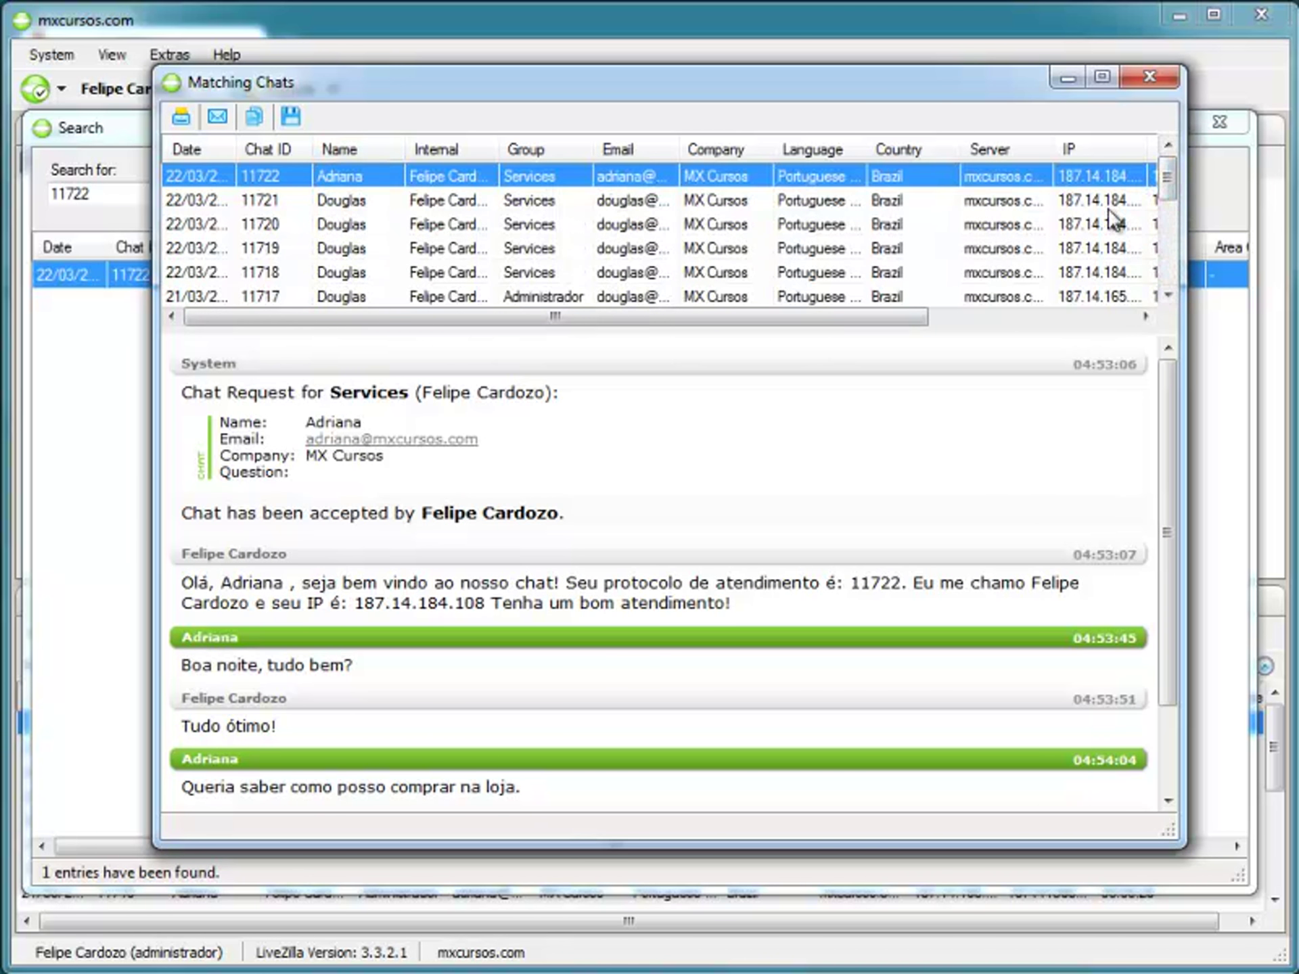
{"action": "left_click_drag", "start_coordinate": [1165, 172], "coordinate": [1193, 181]}
{"action": "left_click_drag", "start_coordinate": [1171, 454], "coordinate": [1179, 547]}
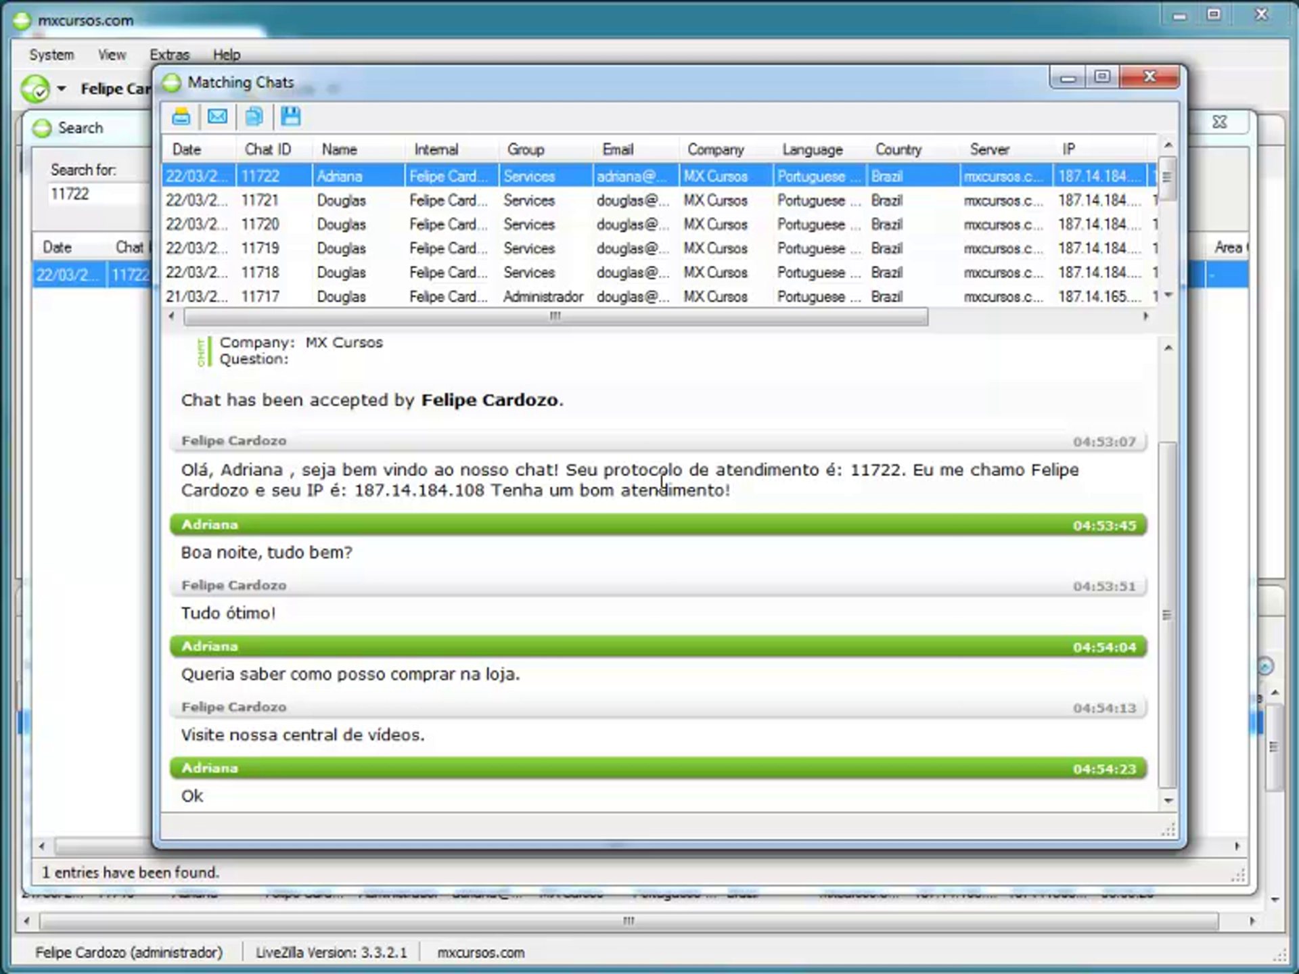
{"action": "left_click_drag", "start_coordinate": [849, 470], "coordinate": [901, 470]}
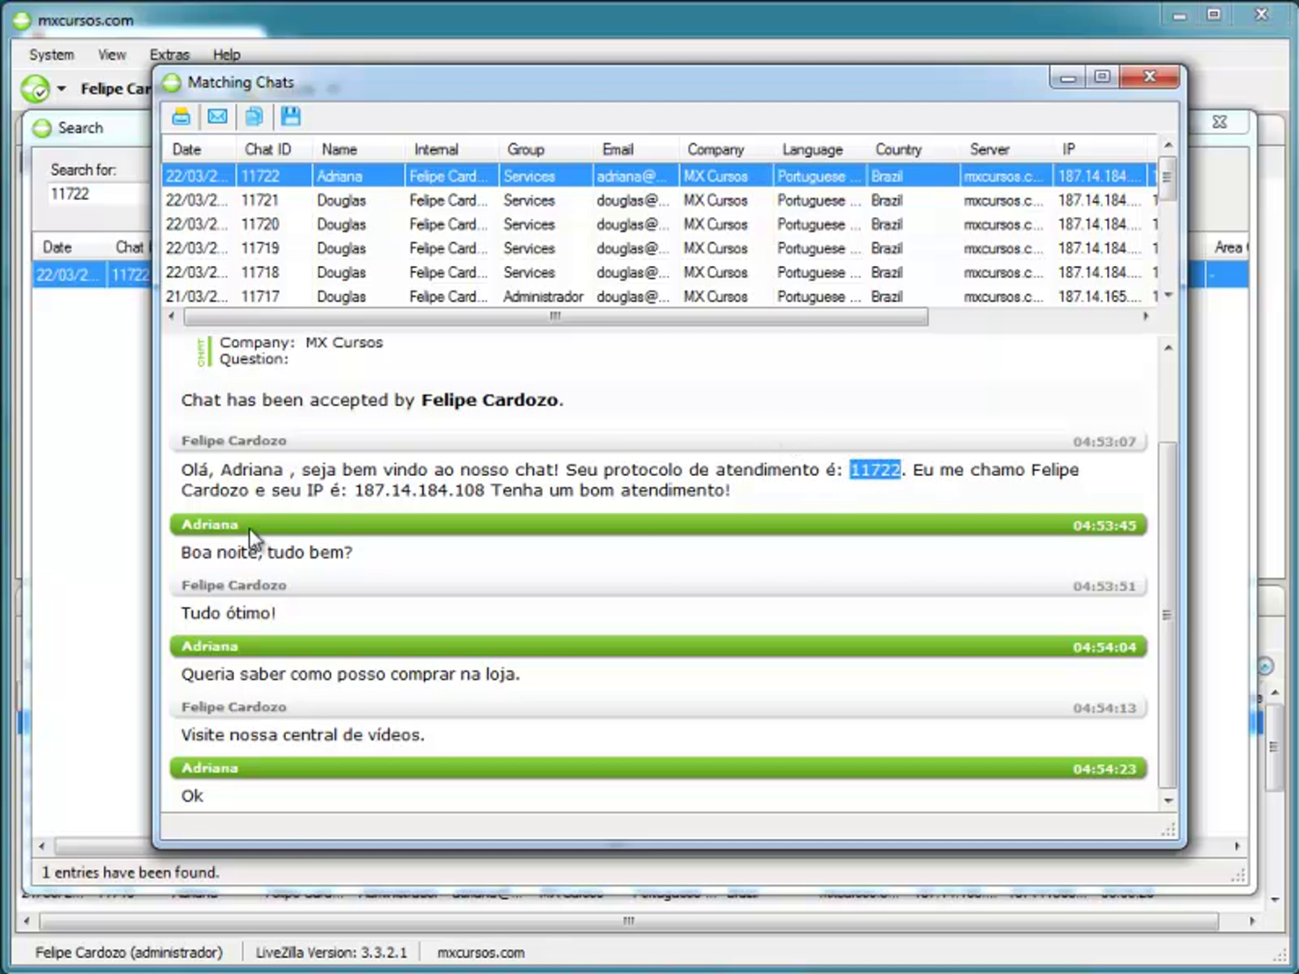
{"action": "left_click_drag", "start_coordinate": [355, 490], "coordinate": [724, 492]}
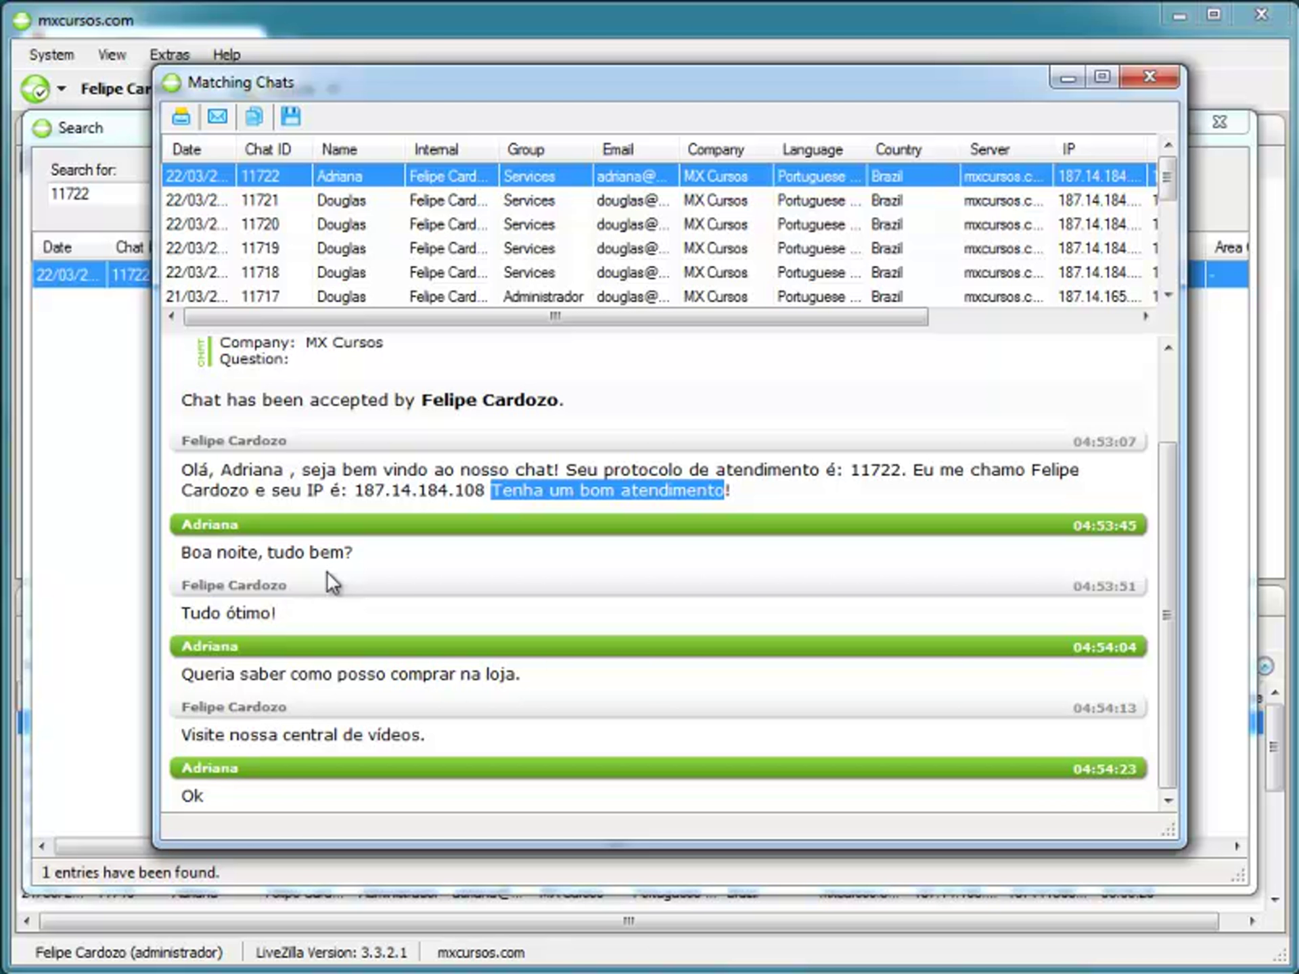
- Start an e-mail to the visitor from the chat transcript and check the recipient address
{"action": "left_click_drag", "start_coordinate": [275, 66], "coordinate": [220, 61]}
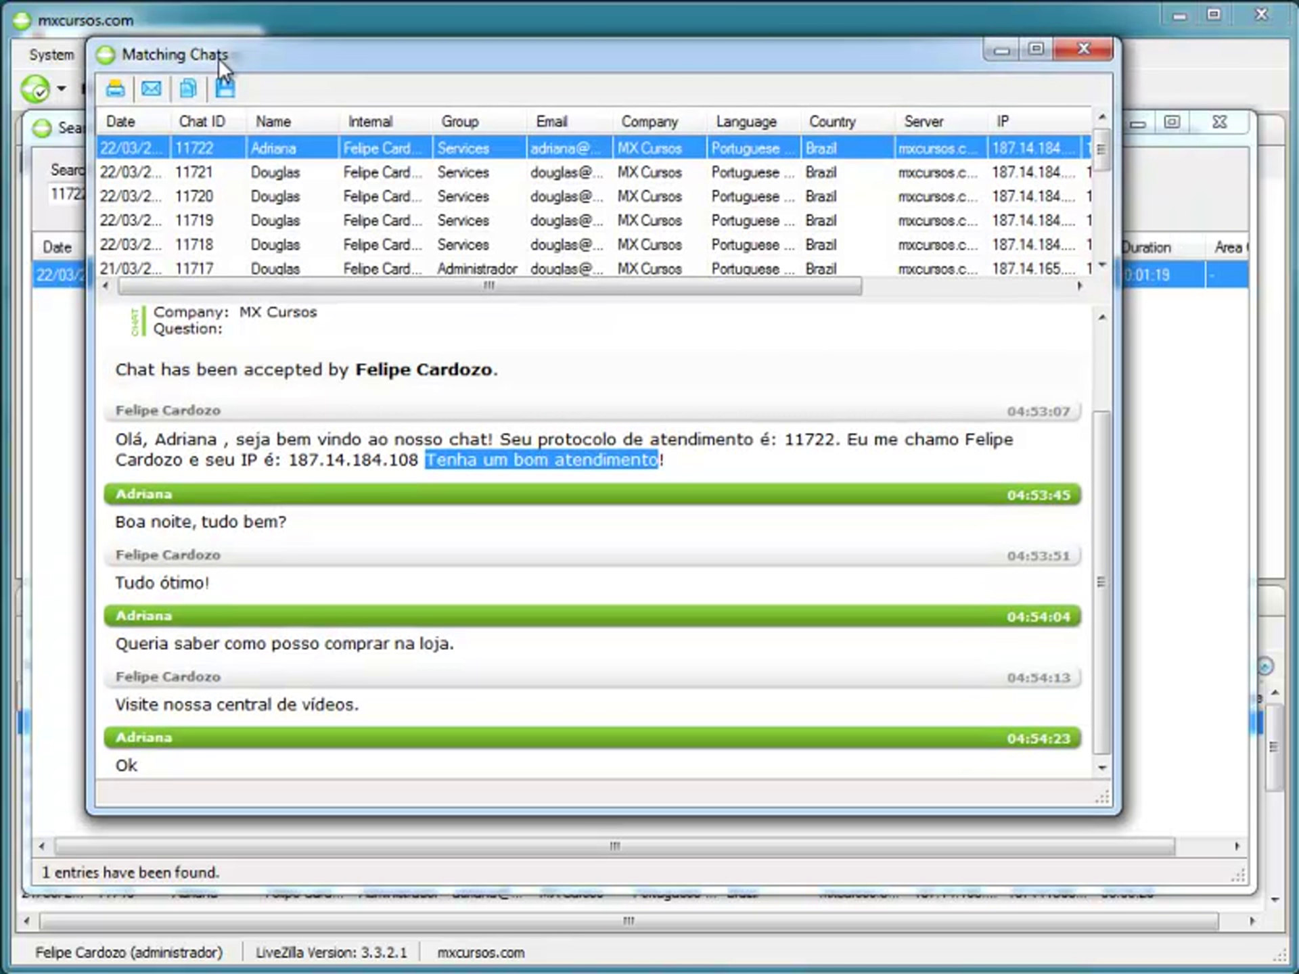
{"action": "left_click", "coordinate": [150, 88]}
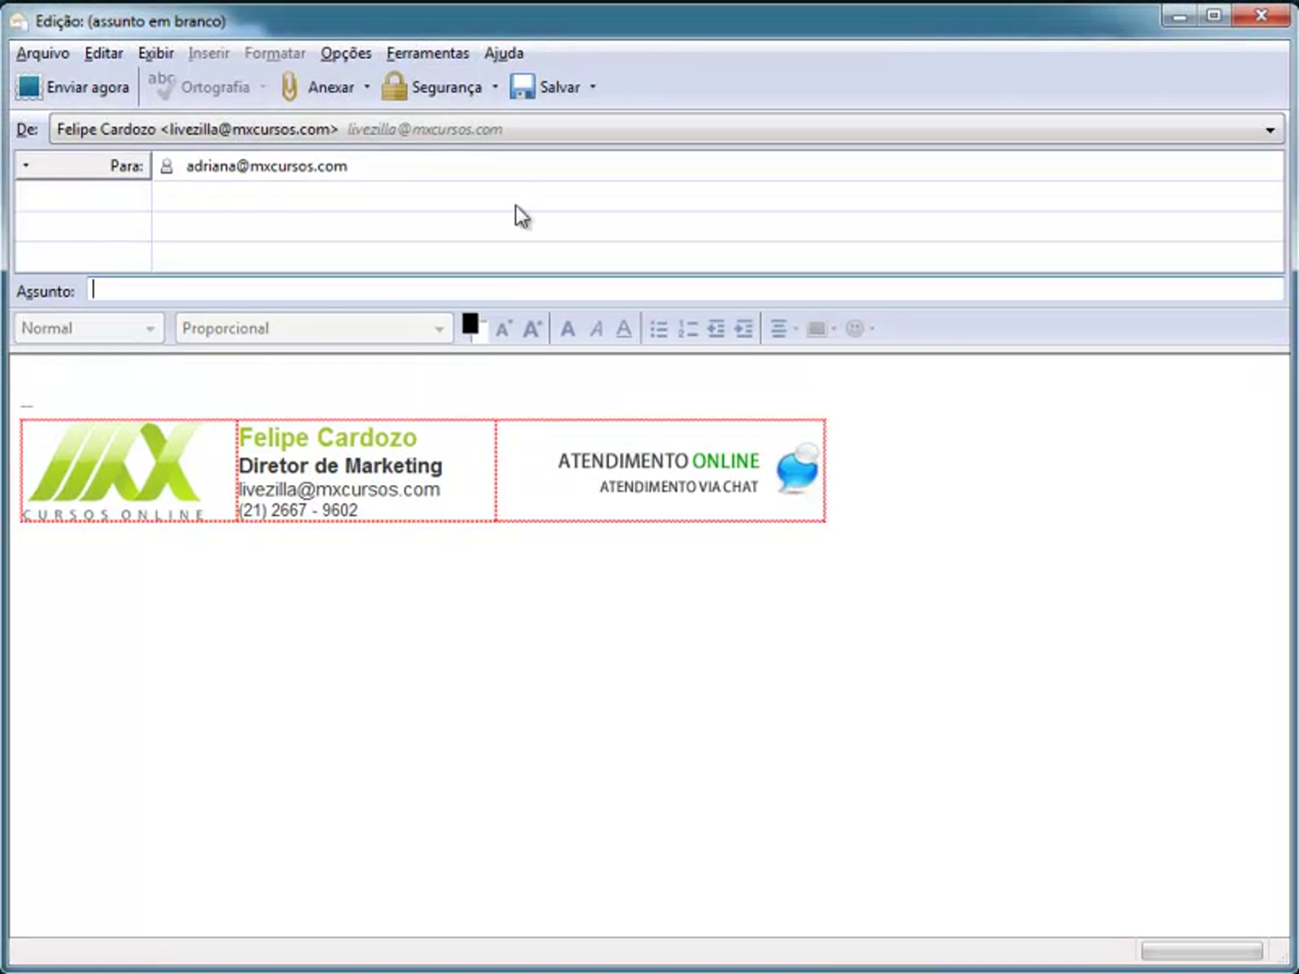
{"action": "left_click", "coordinate": [380, 165]}
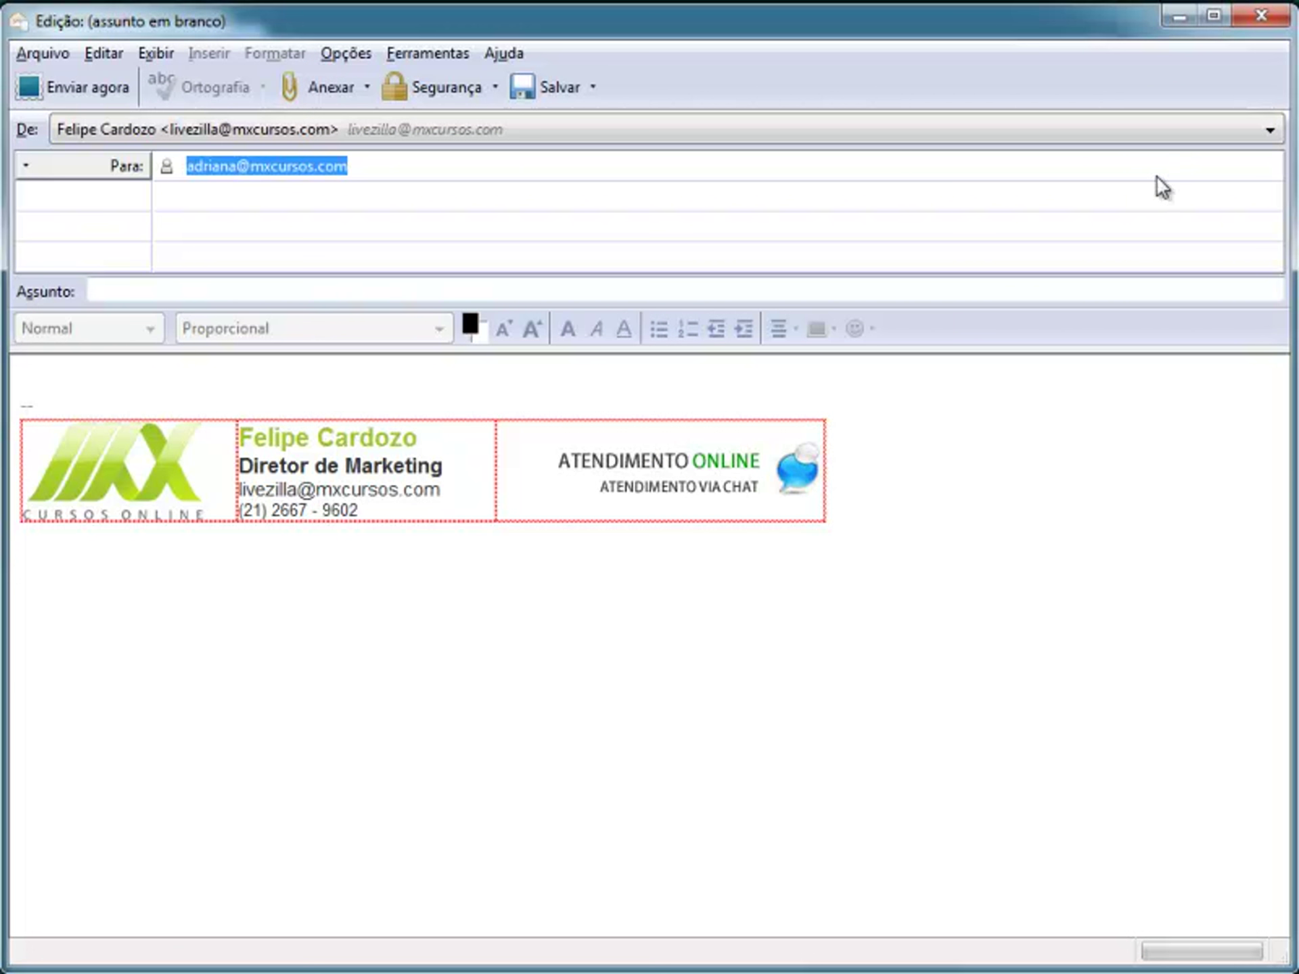
{"action": "left_click", "coordinate": [234, 167]}
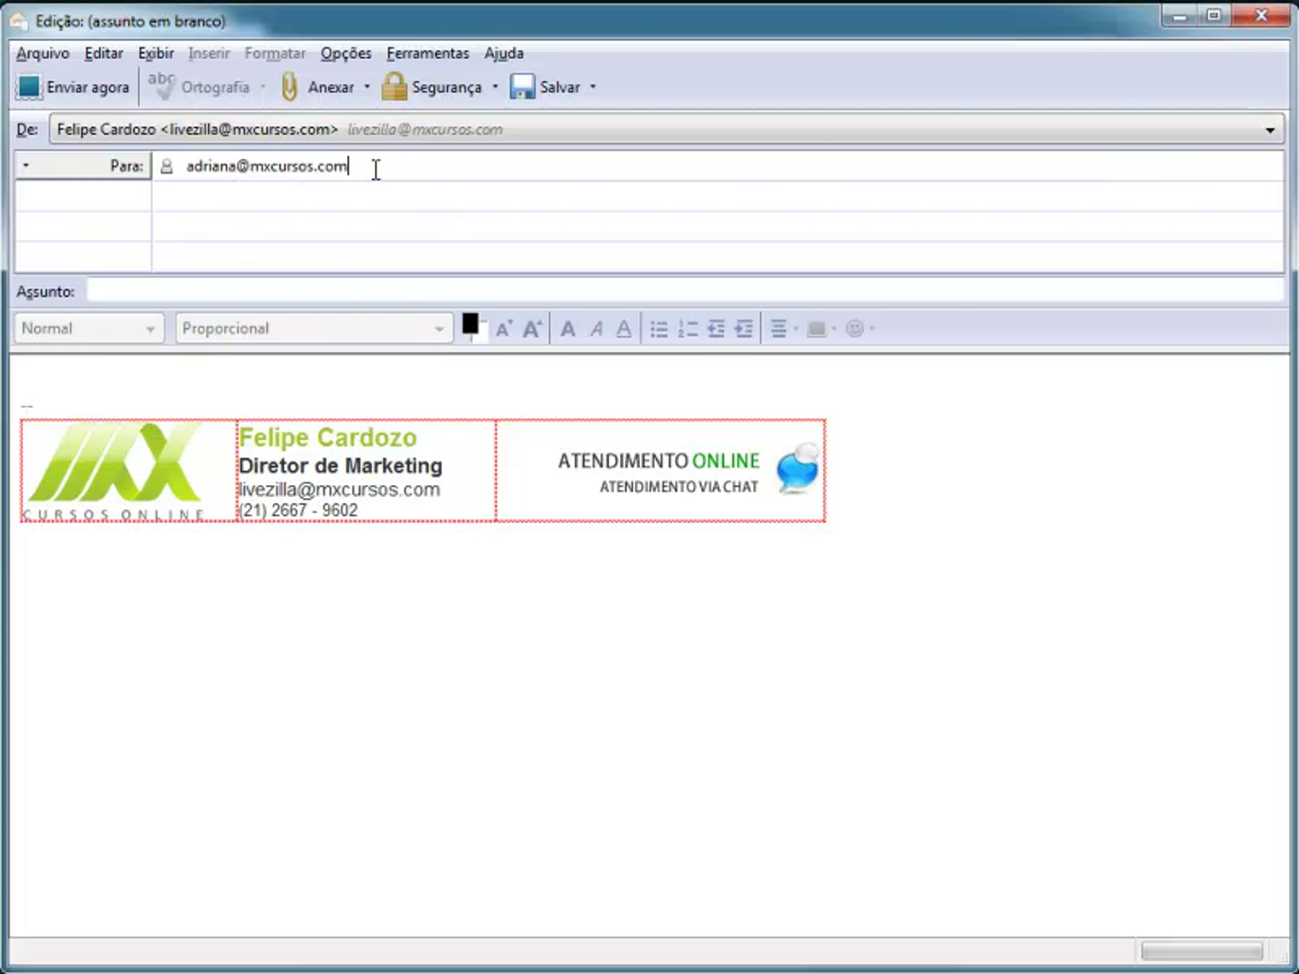
{"action": "key", "text": "ctrl+a"}
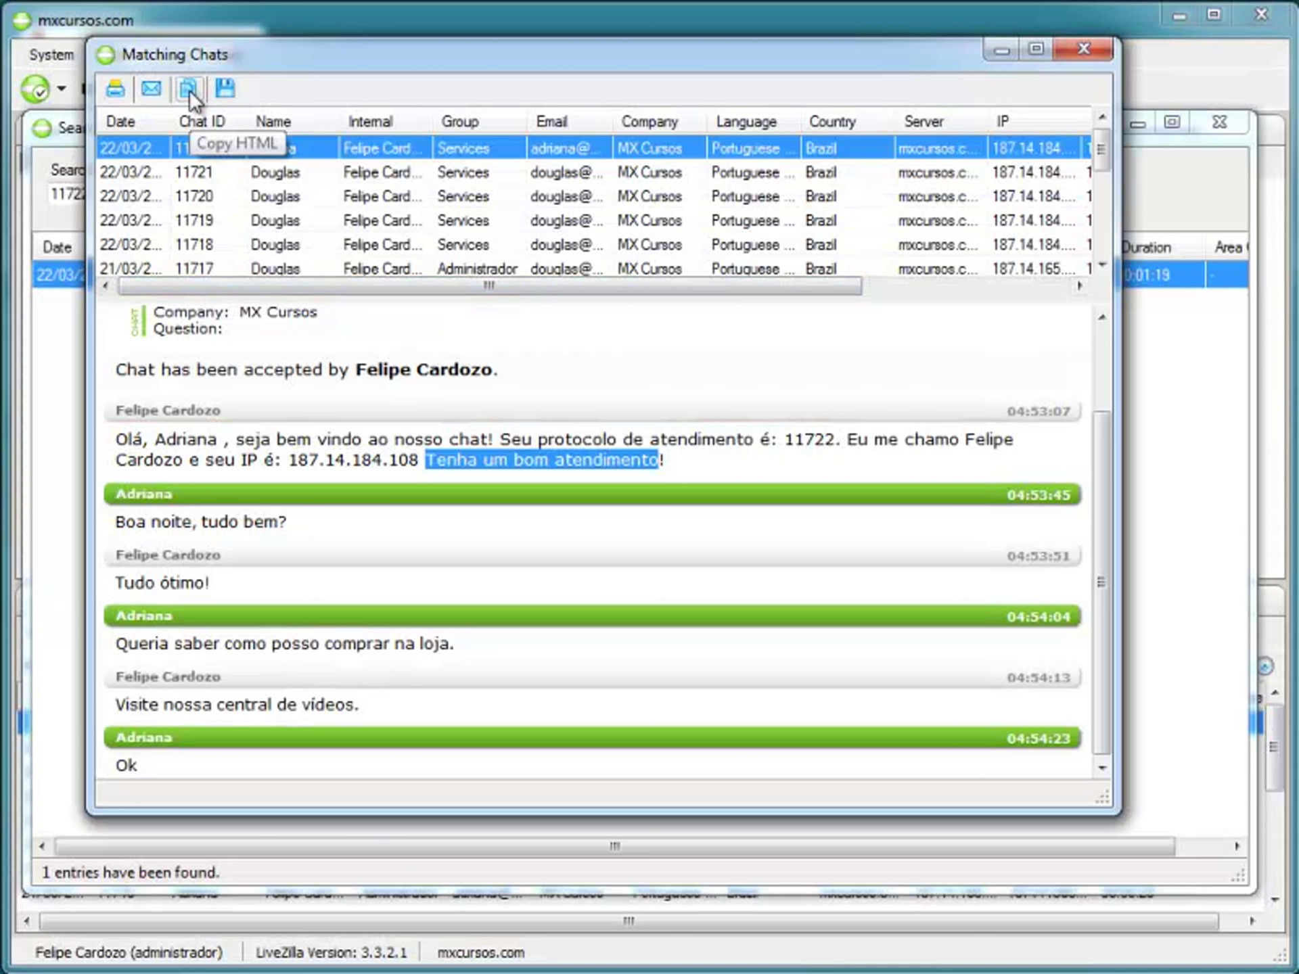
- View the options for saving the transcript as a text file, cancel saving and close the Matching Chats window
{"action": "left_click", "coordinate": [219, 89]}
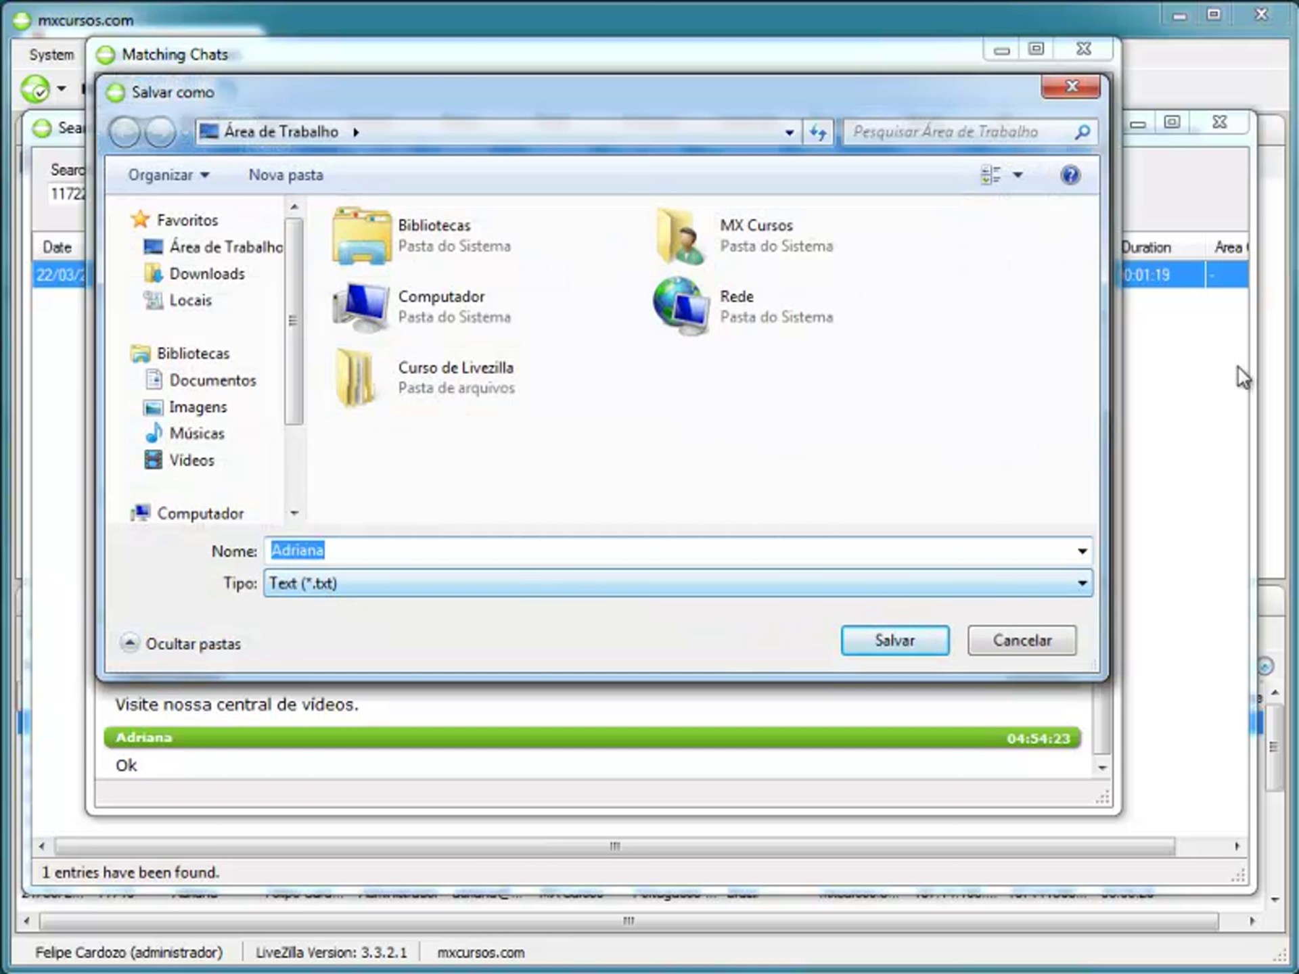
{"action": "left_click", "coordinate": [1072, 87]}
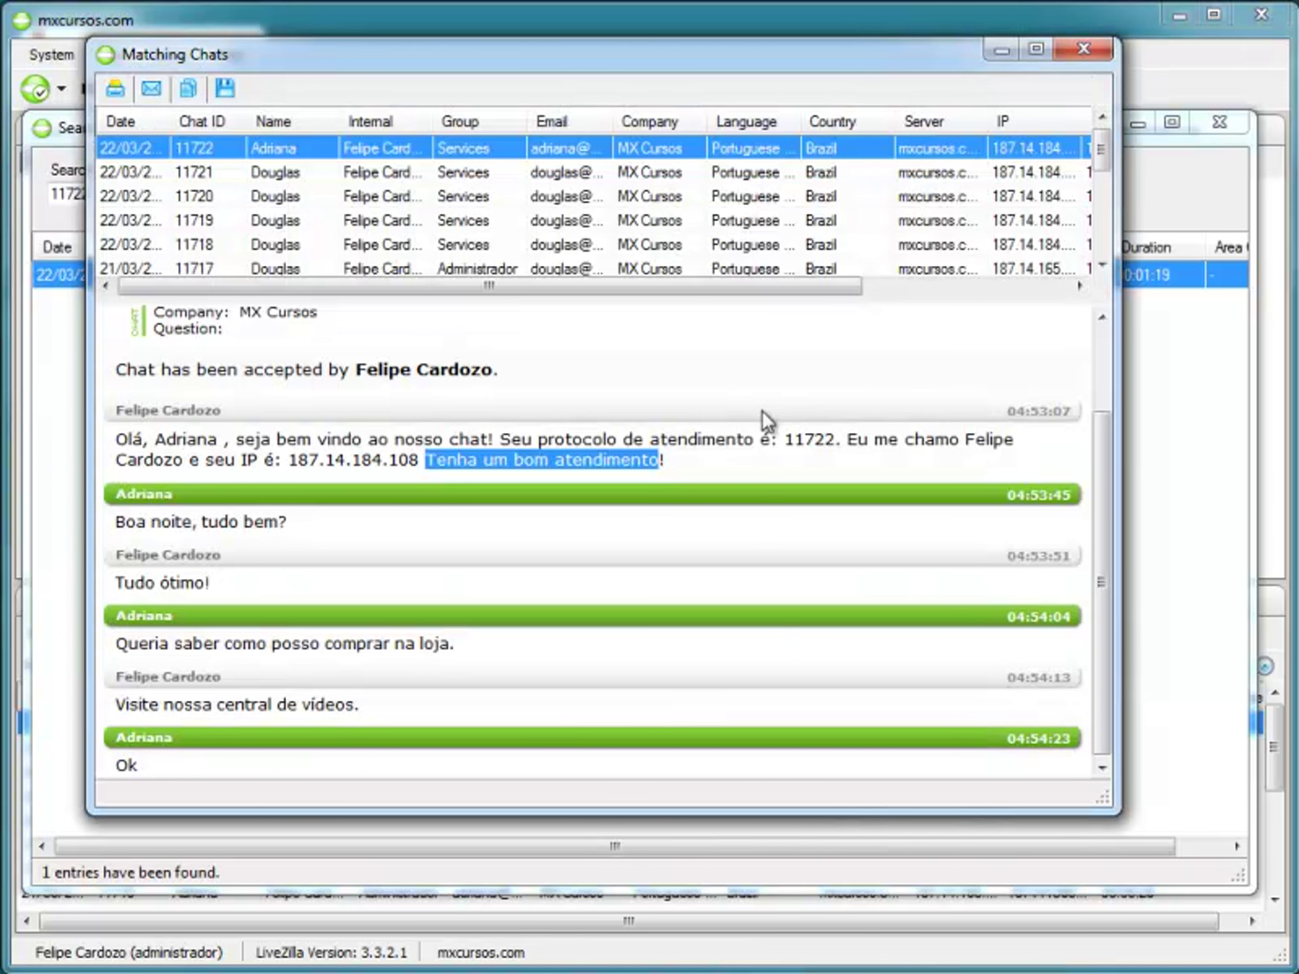
{"action": "left_click", "coordinate": [1076, 53]}
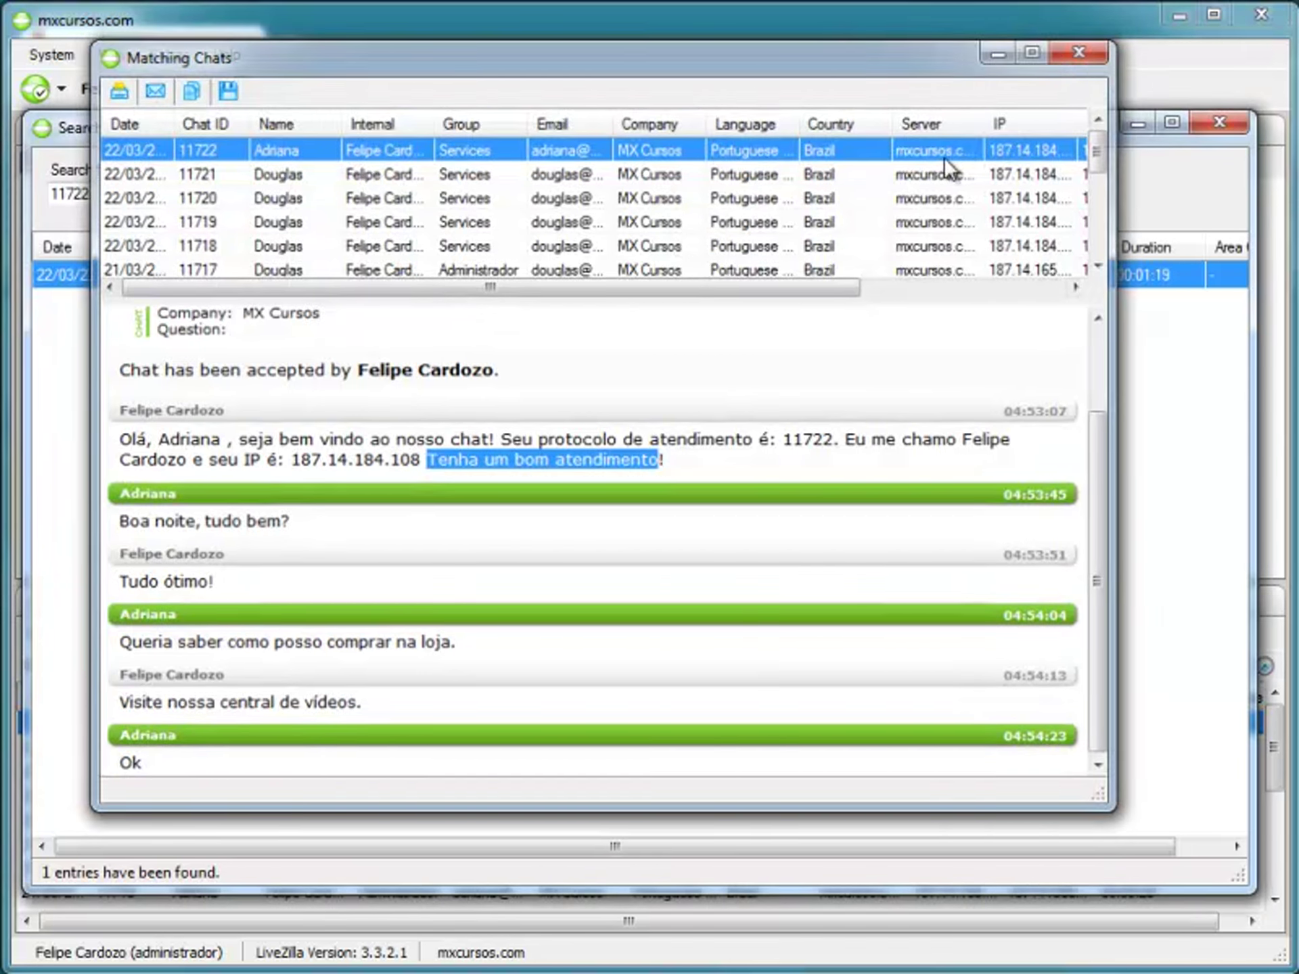